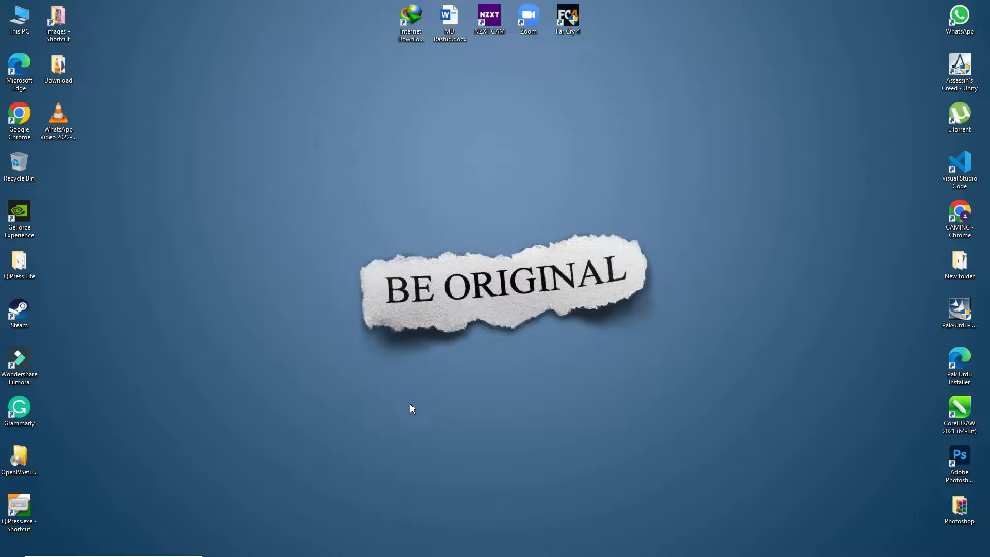
- Launch Adobe Photoshop 2021
mouse_move(344, 556)
left_click(13, 547)
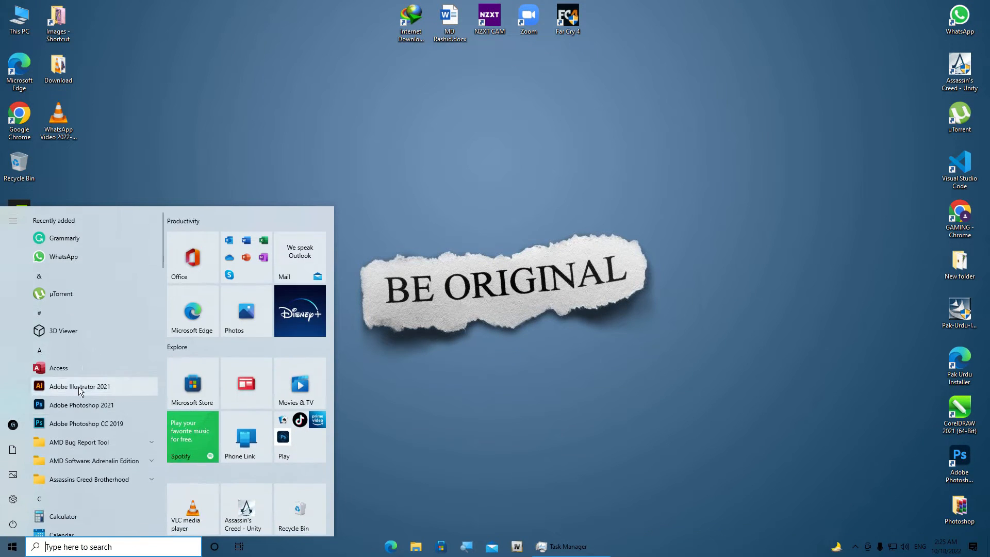
left_click(100, 406)
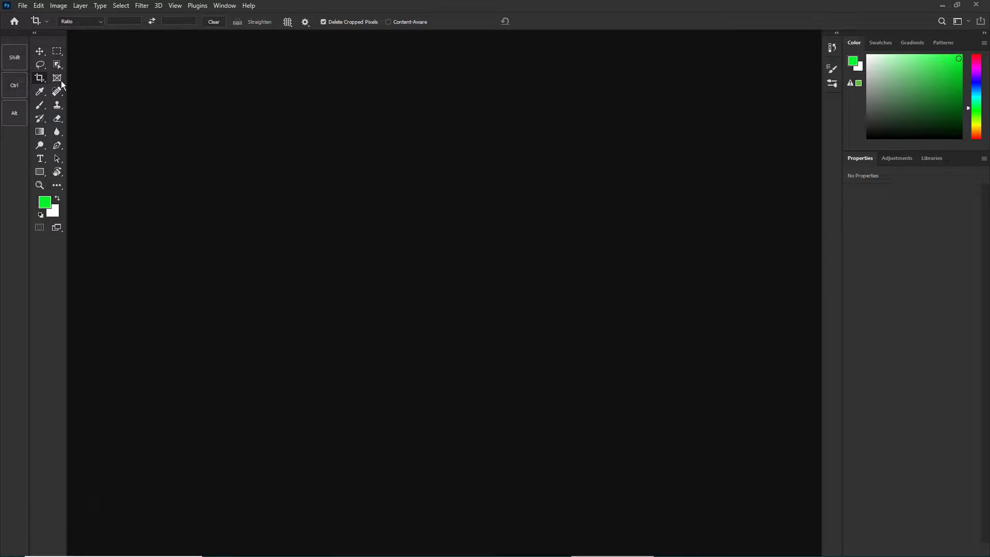
left_click(21, 5)
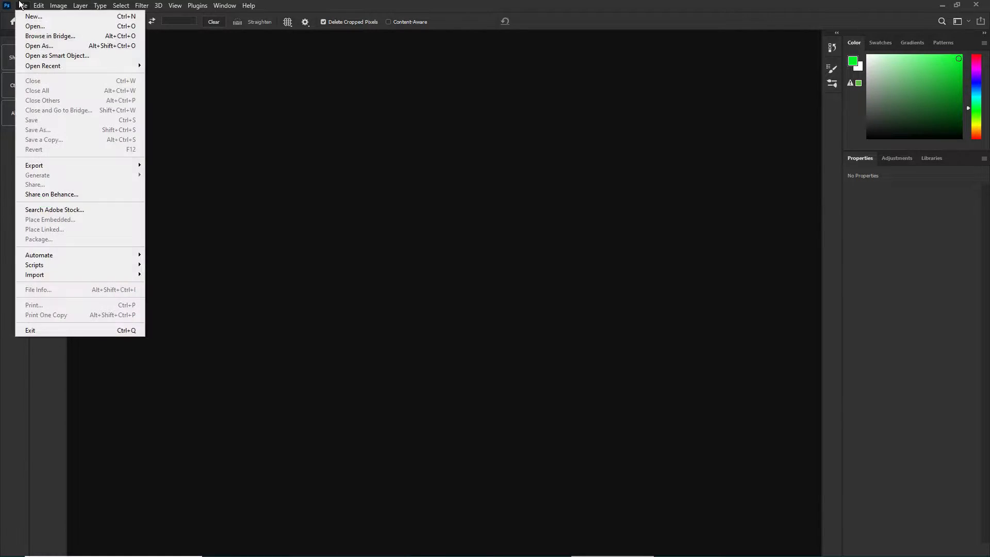
left_click(35, 26)
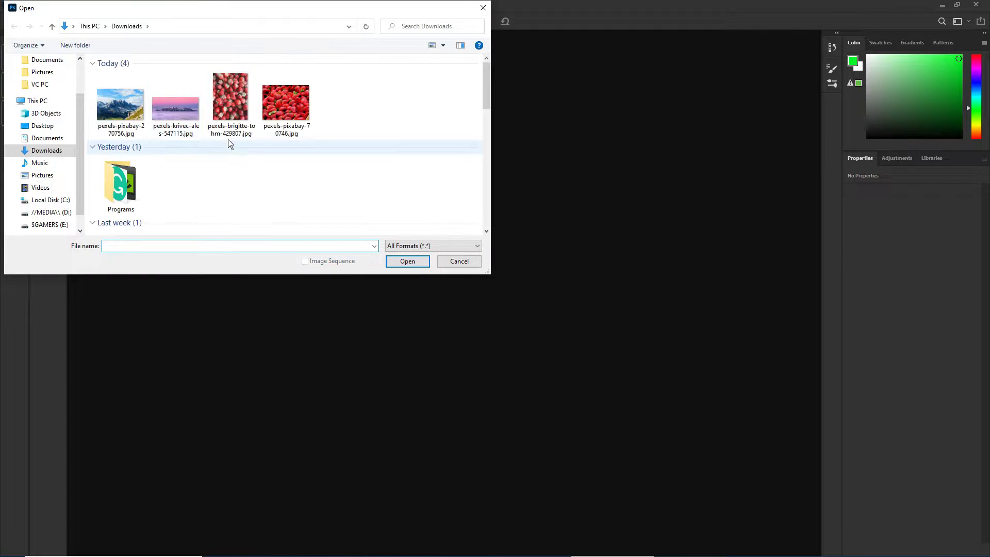
left_click(457, 261)
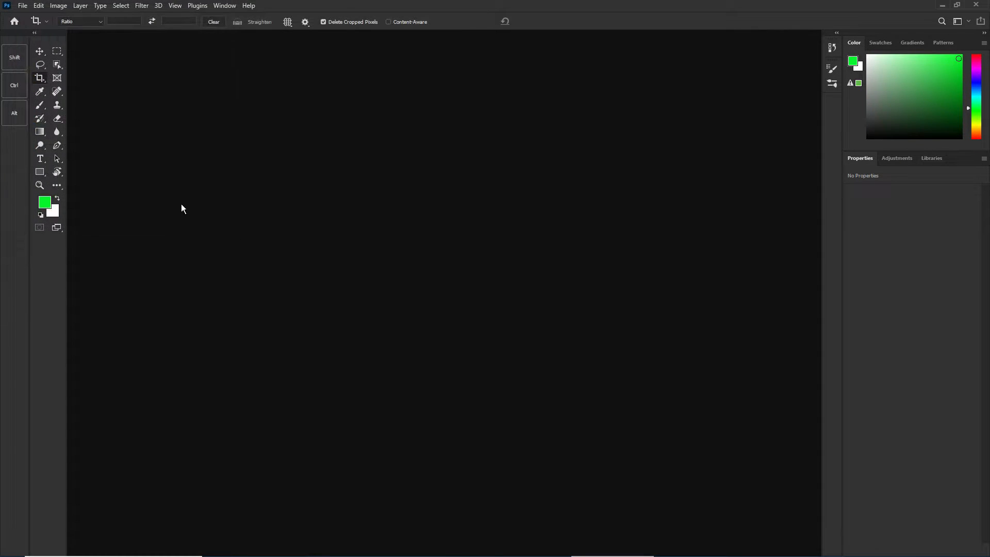
- Create a blank 1000 x 1000 px RGB document at 300 pixels/inch with a white background, and activate the Move tool
left_click(24, 6)
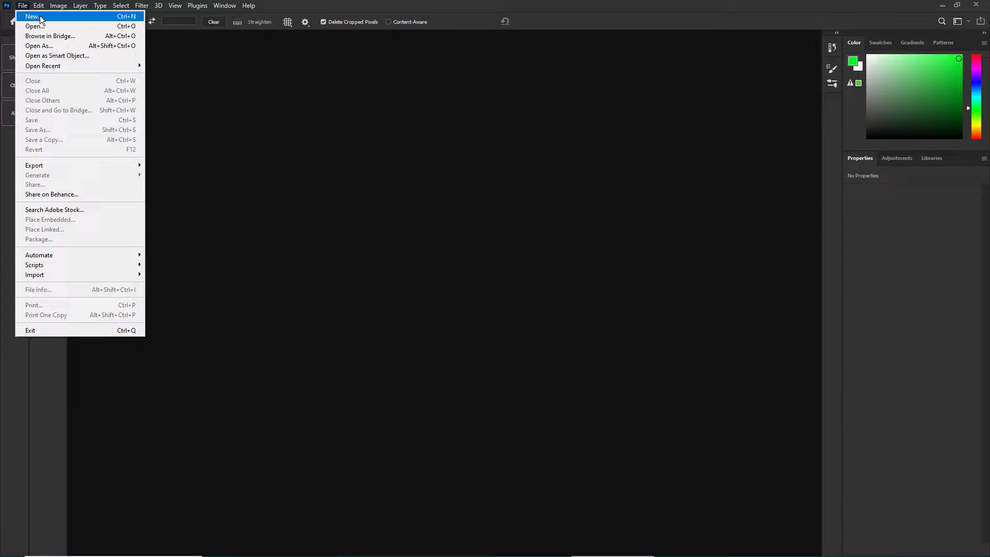
left_click(40, 17)
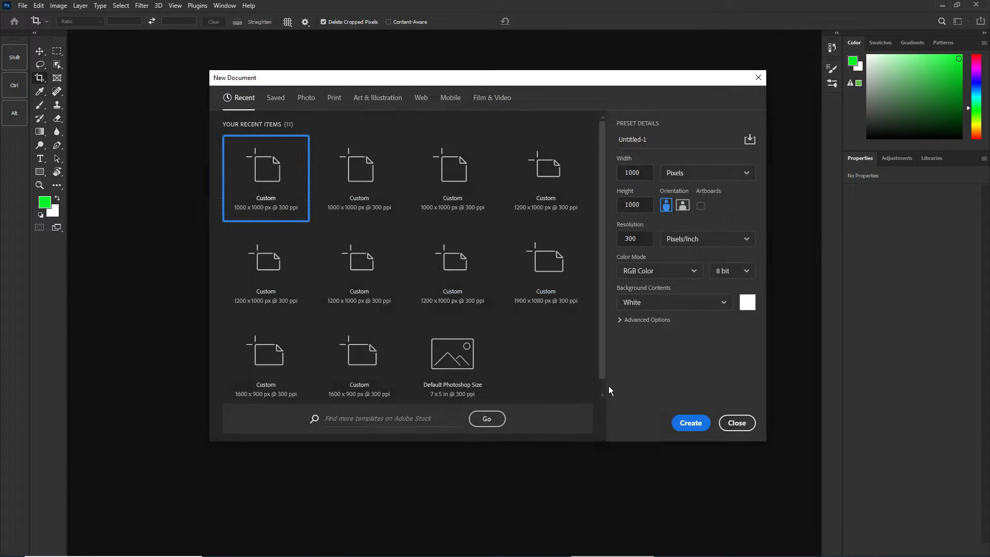
left_click(681, 424)
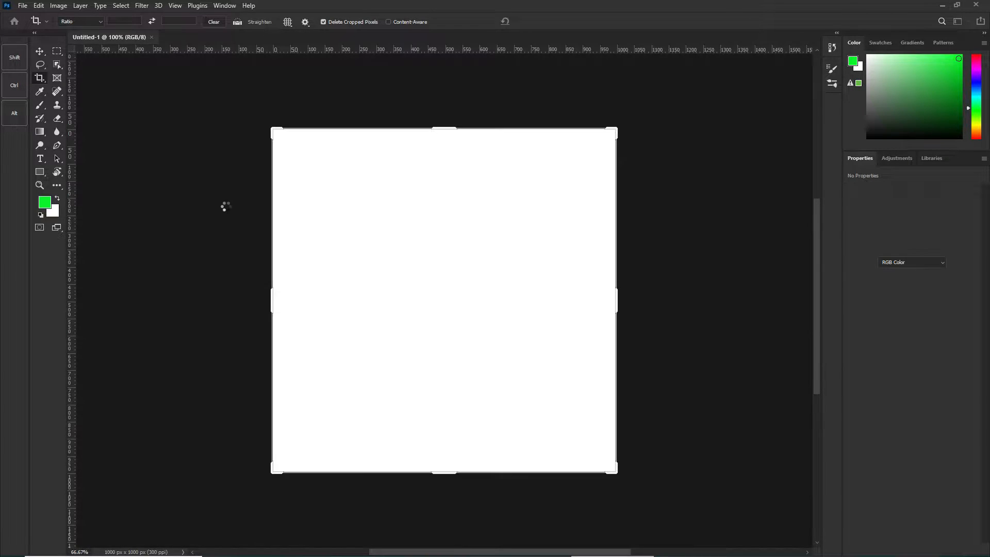
left_click(687, 212)
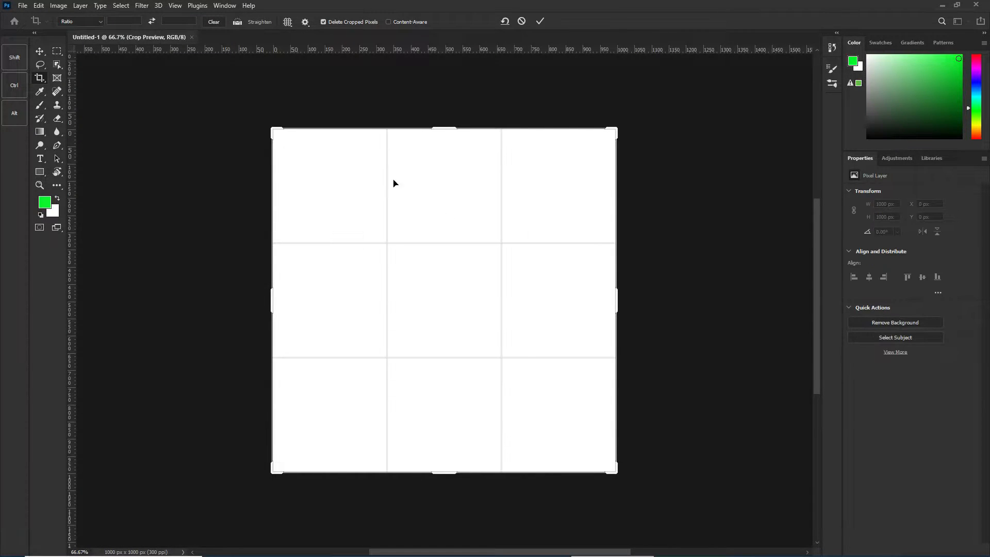
left_click(39, 52)
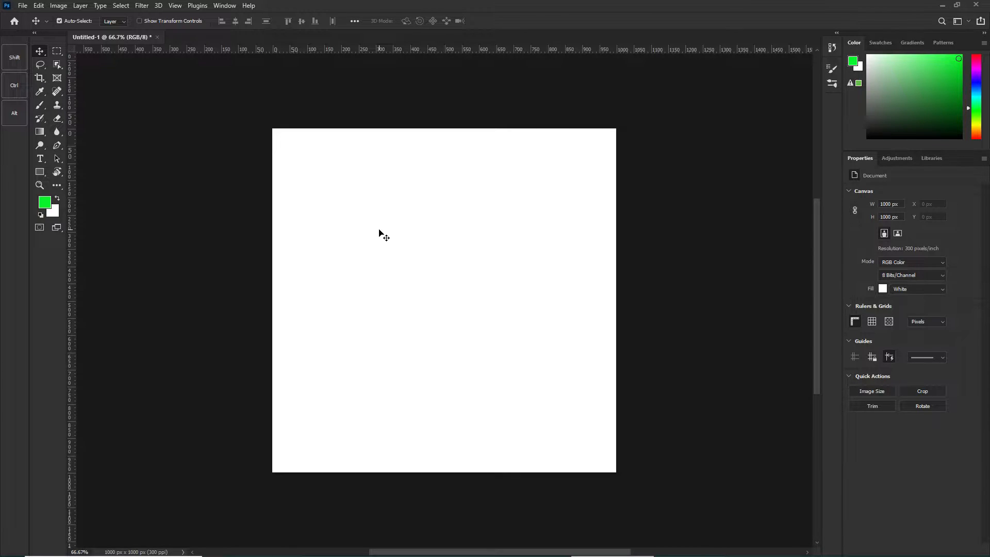
- Show the list of layers and enlarge its area
key("F7")
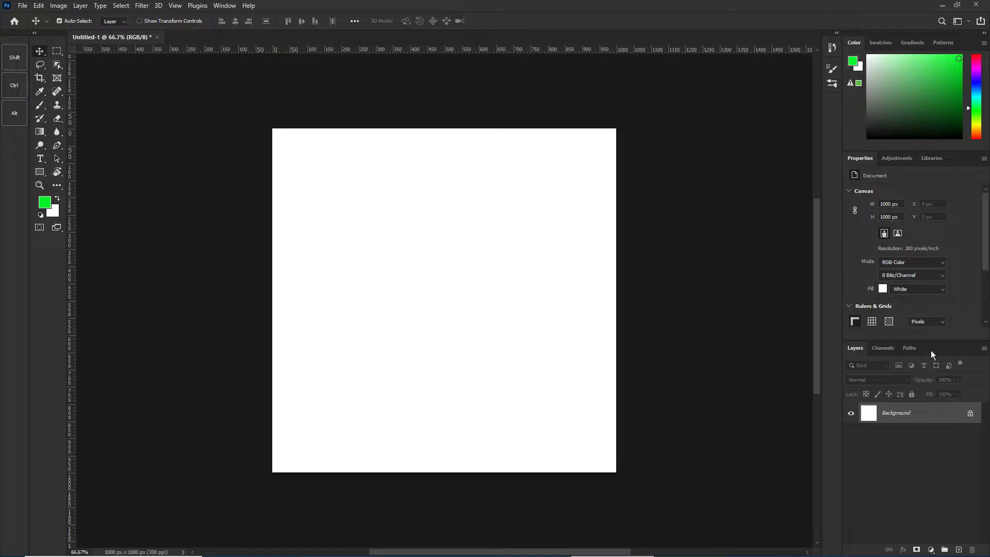
left_click_drag(930, 342, 941, 170)
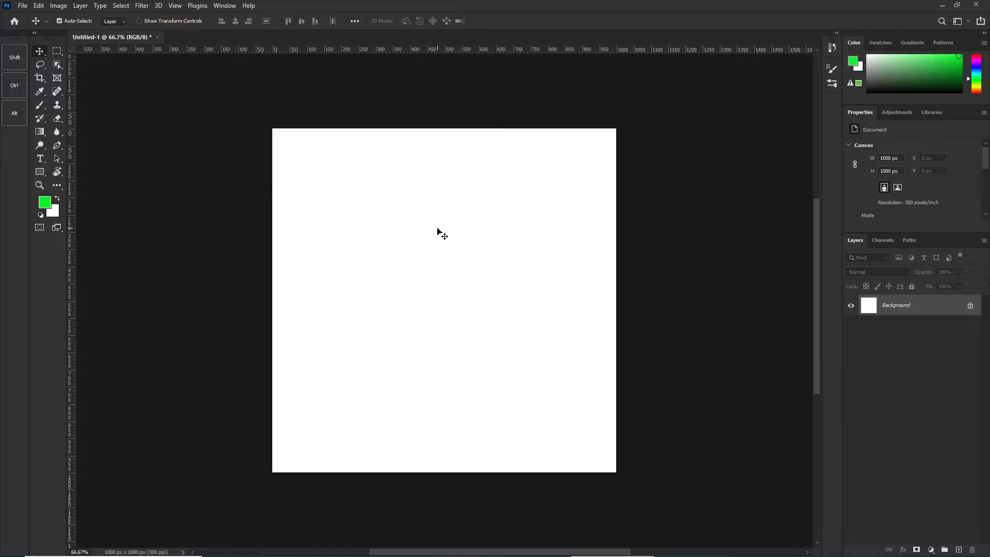
- Try to move the white Background layer on the canvas, and decline converting it to a normal layer
left_click_drag(493, 200, 498, 283)
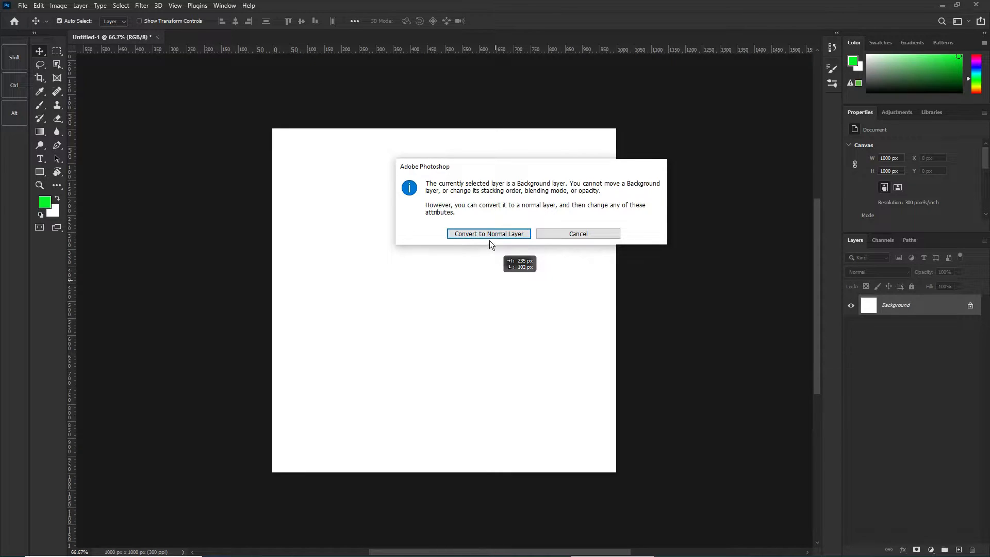
left_click(565, 233)
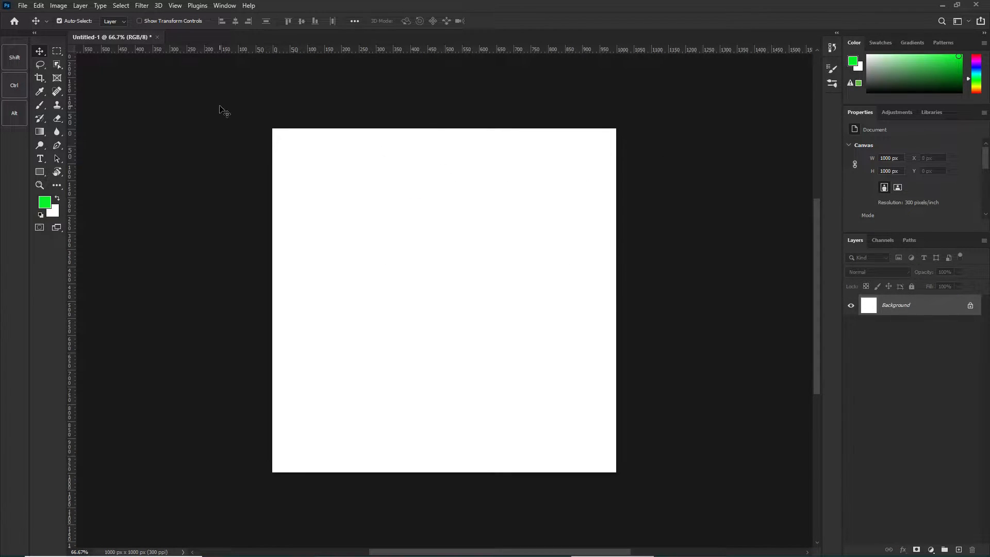
- Open the strawberry photo pexels-brigitte-tohm-429807.jpg from the Downloads folder
left_click(21, 6)
left_click(24, 26)
double_click(240, 97)
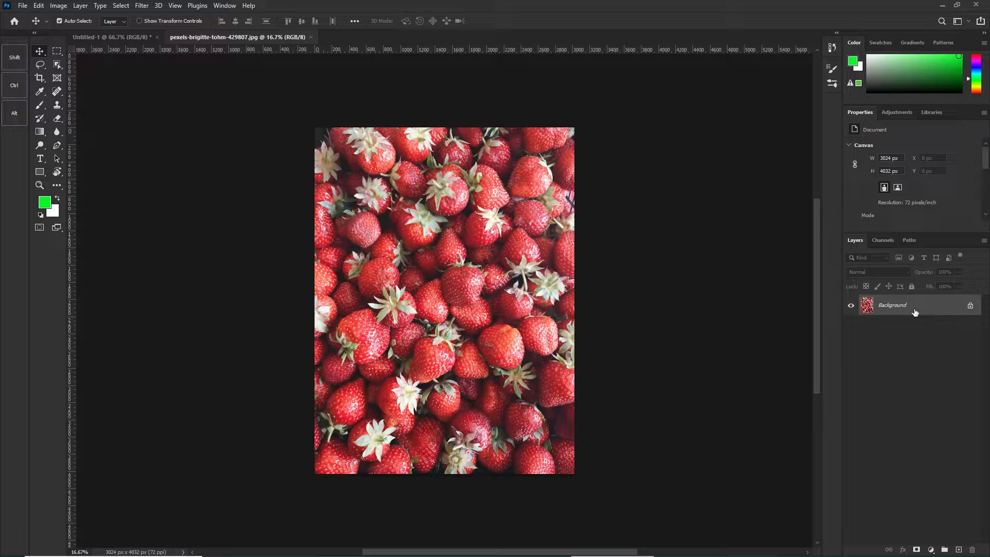
- Add a new layer above the photo and paint a large green area over the middle with the Brush tool
left_click(959, 549)
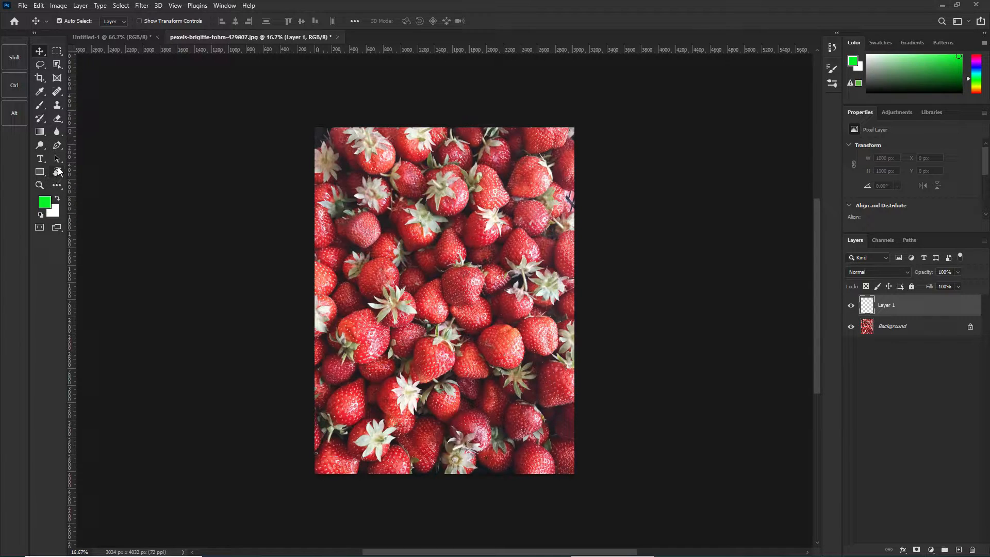
key("b")
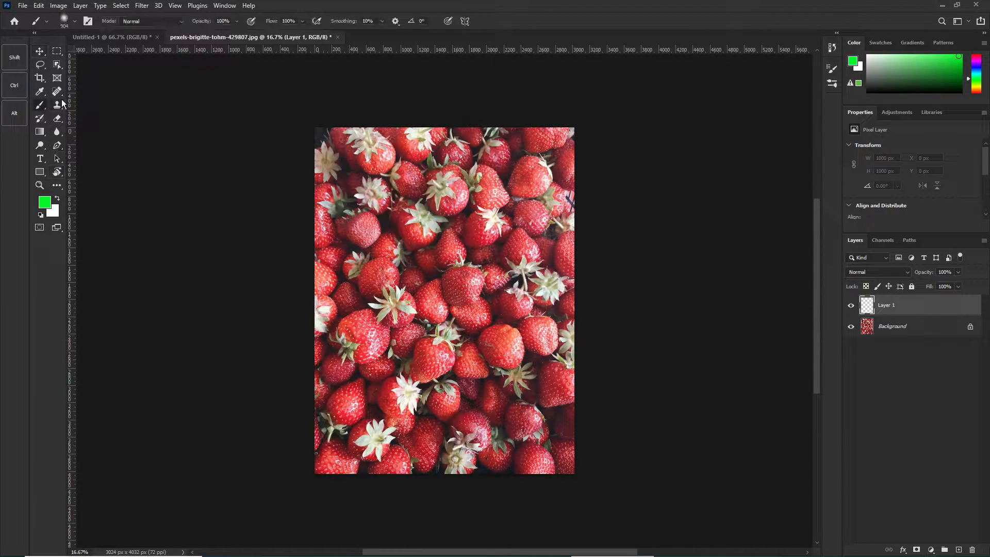
mouse_move(415, 223)
left_mouse_down()
mouse_move(440, 241)
mouse_move(463, 239)
mouse_move(412, 318)
mouse_move(421, 371)
mouse_move(411, 330)
mouse_move(415, 343)
mouse_move(439, 267)
left_mouse_up()
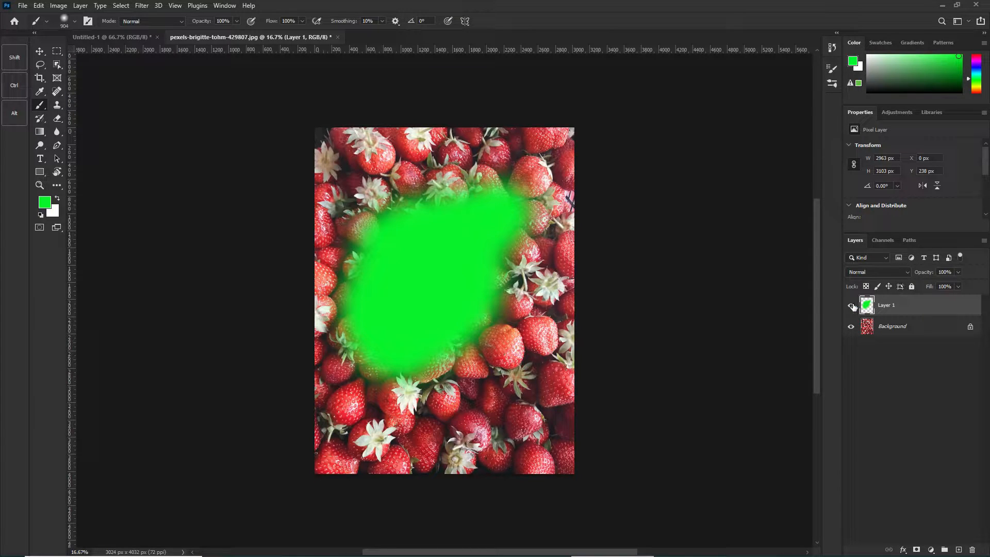
- Turn Layer 1's visibility off and on, and compare the options available for Layer 1 and the Background layer
left_click(884, 329)
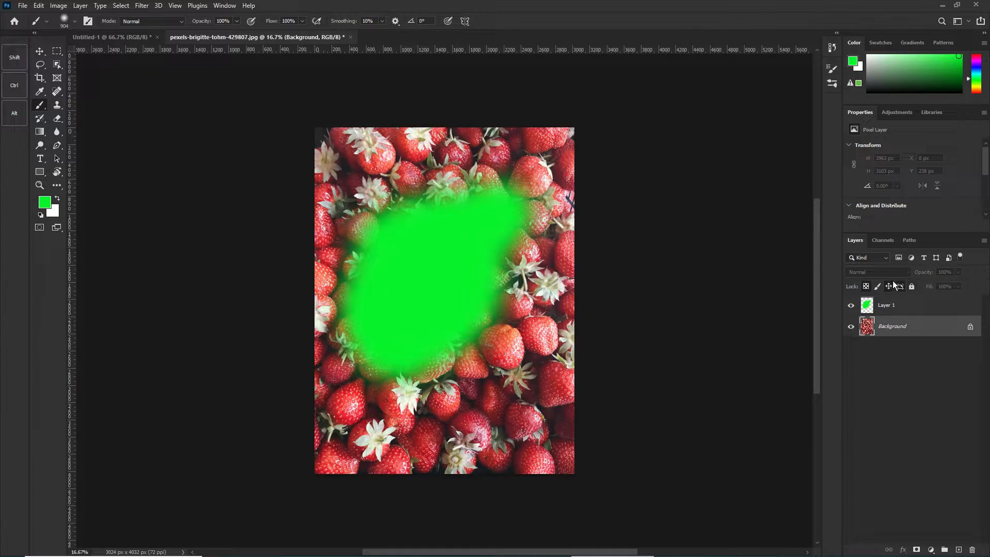
left_click(851, 305)
left_click(852, 305)
left_click(917, 308)
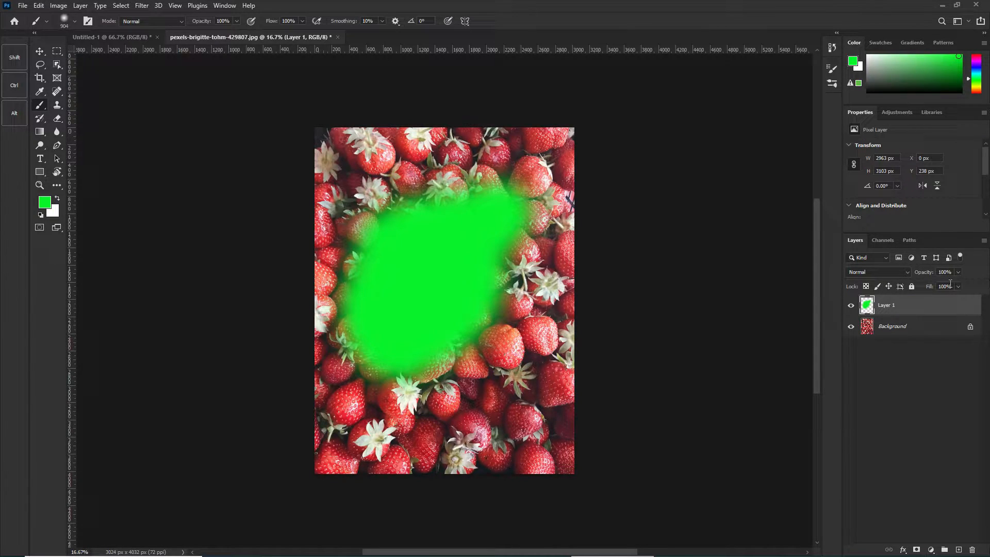
left_click(921, 334)
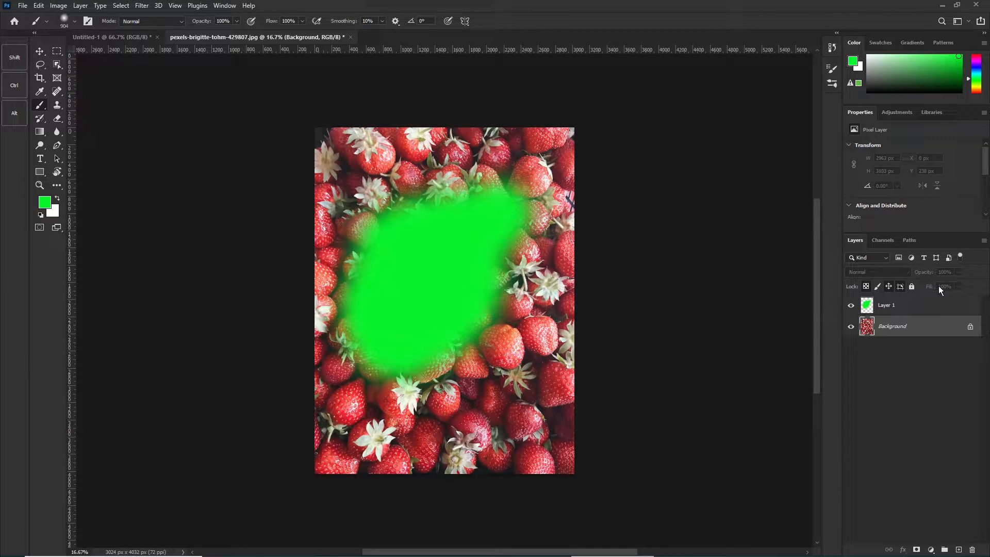
left_click(911, 309)
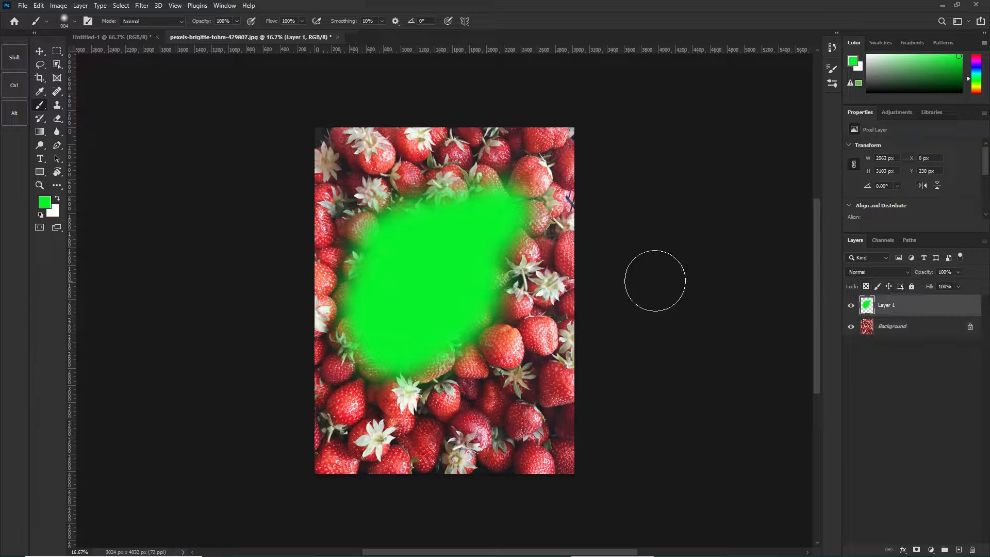
- Hide Layer 1 and try to paint on it with the Brush tool
key("ctrl+comma")
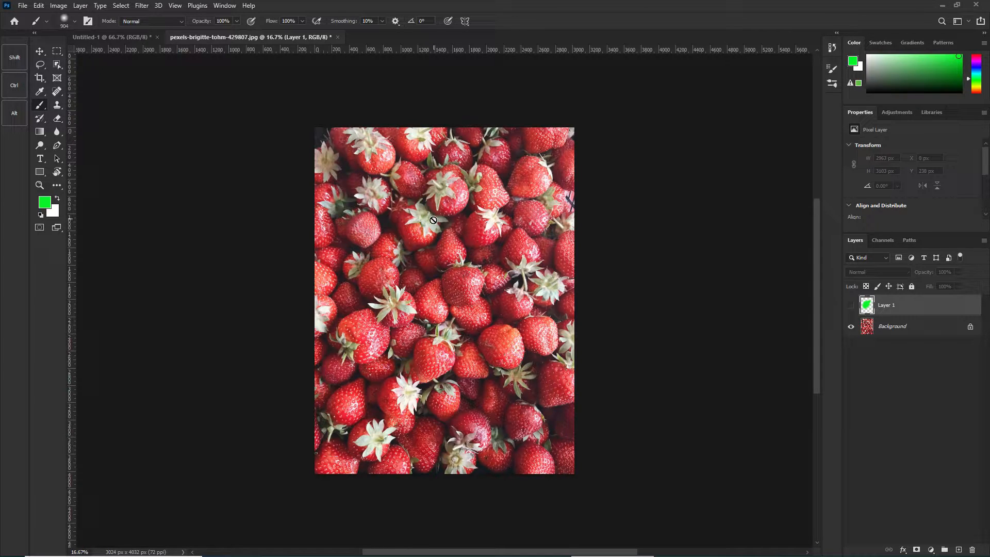
key("v")
key("b")
left_click(439, 214)
left_click(480, 212)
left_click(406, 244)
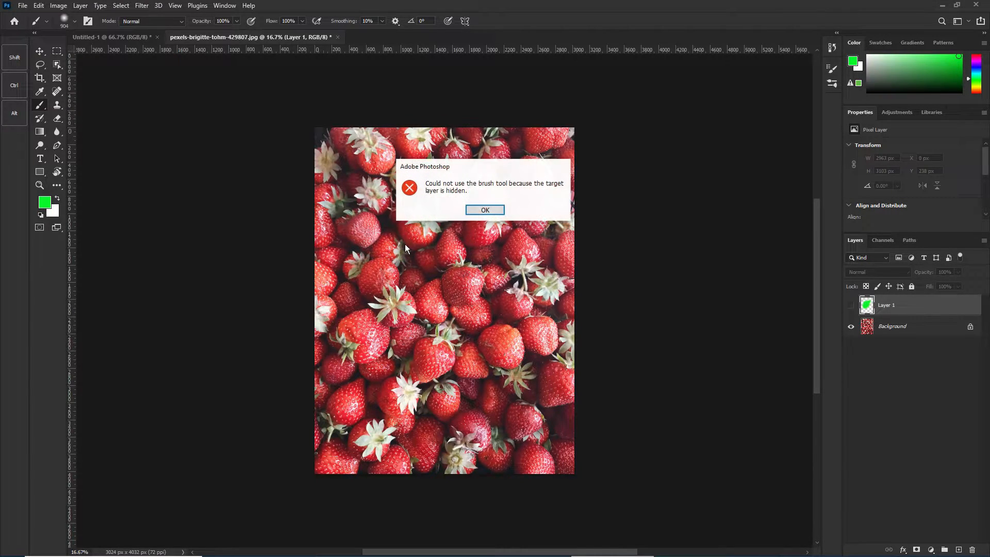
left_click(484, 210)
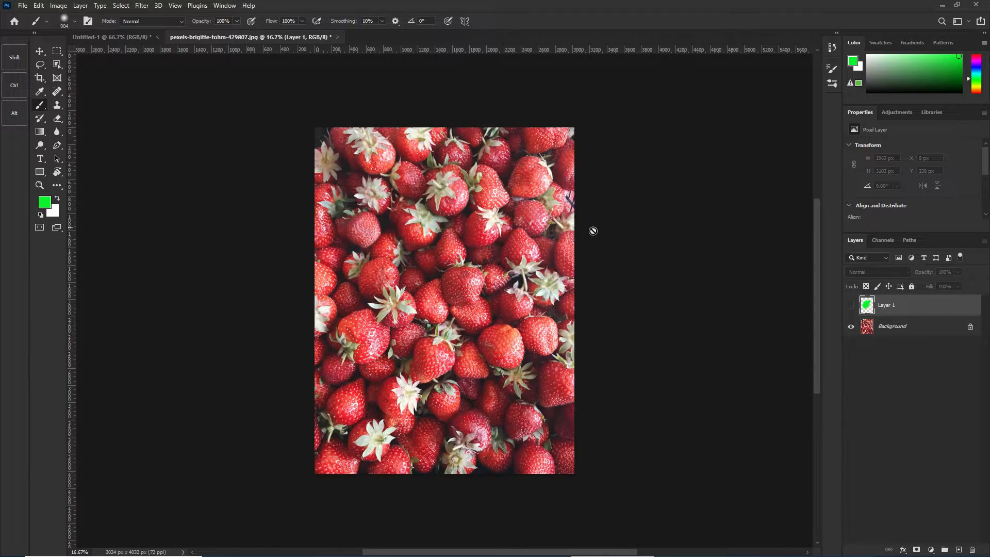
- Show Layer 1 and extend its green painted area with the Brush tool
left_click(850, 307)
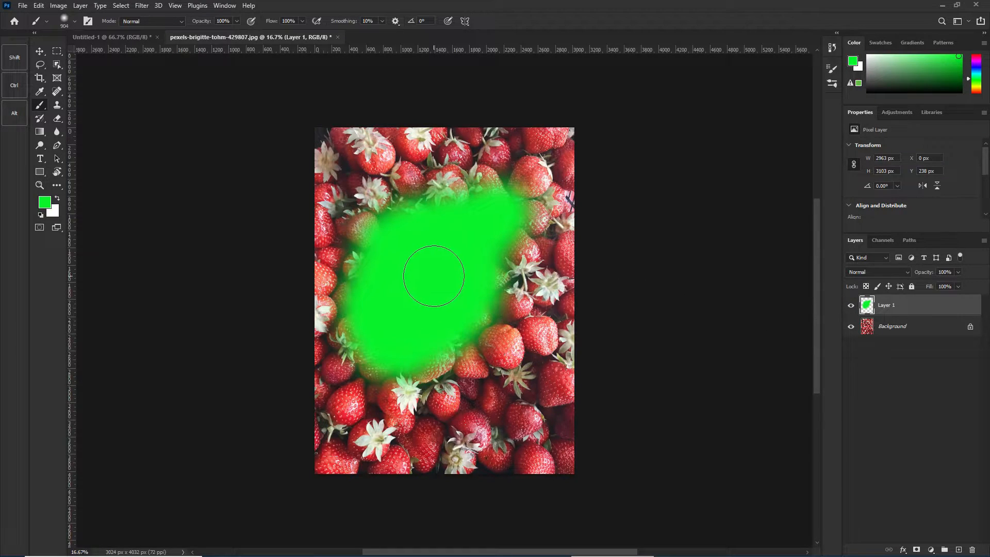
mouse_move(433, 237)
left_mouse_down()
mouse_move(483, 234)
mouse_move(486, 206)
mouse_move(517, 283)
mouse_move(453, 361)
left_mouse_up()
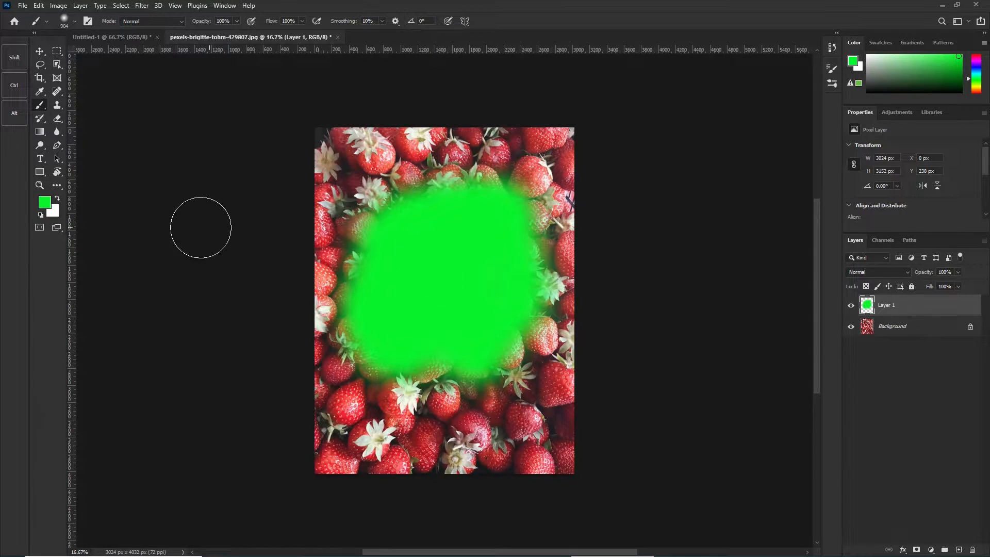
- Delete the green-painted layer, add a new empty layer, and fill it with yellow (f0f309) as the foreground color
left_click_drag(908, 313, 972, 550)
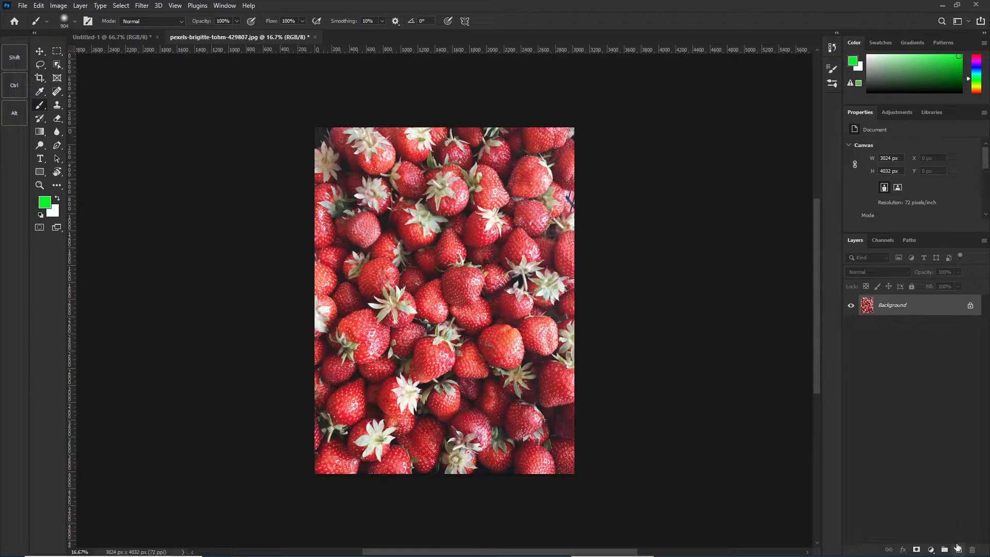
left_click(958, 550)
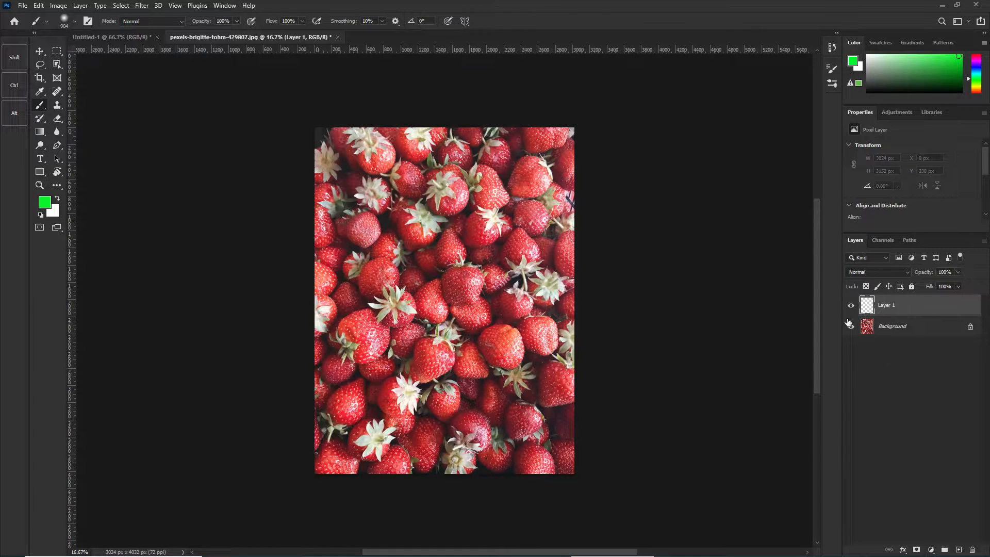
left_click(44, 202)
left_click_drag(506, 193, 507, 237)
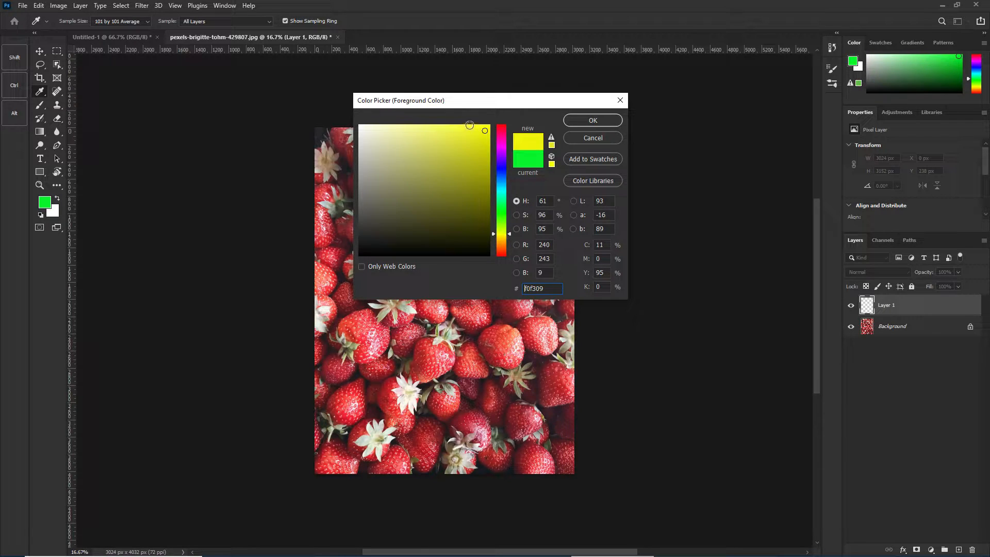
left_click(580, 121)
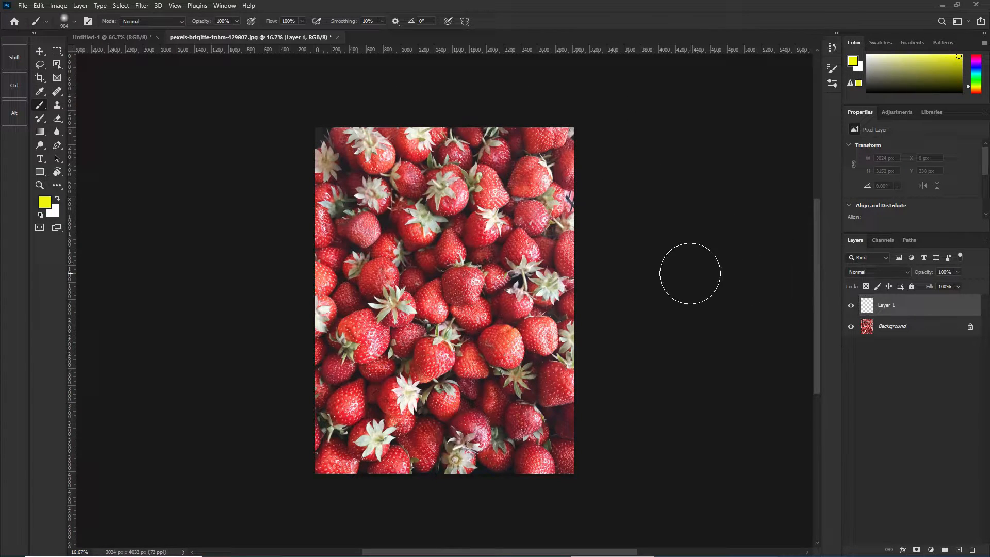
key("alt+BackSpace")
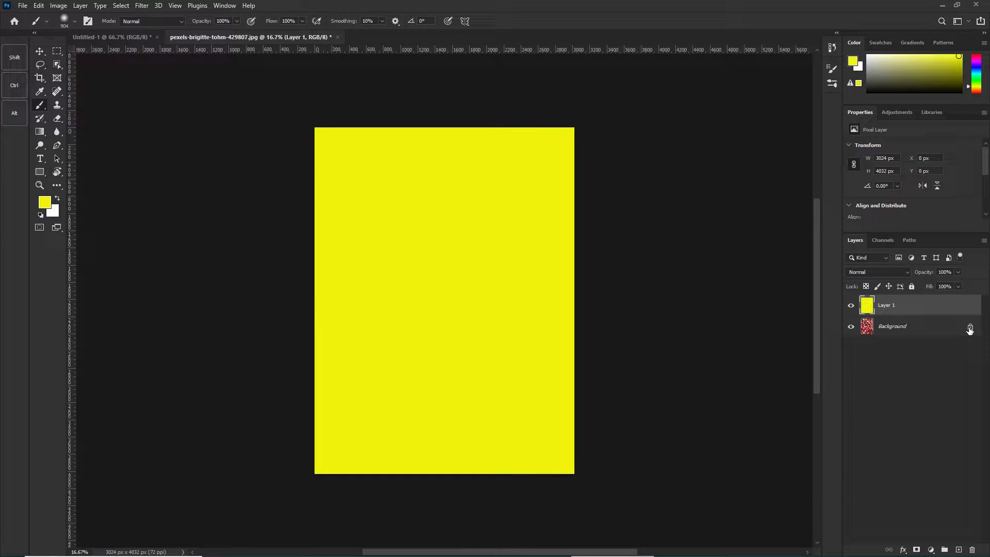
- Convert the Background to a normal layer with the default settings, and move the yellow layer beneath it
double_click(897, 326)
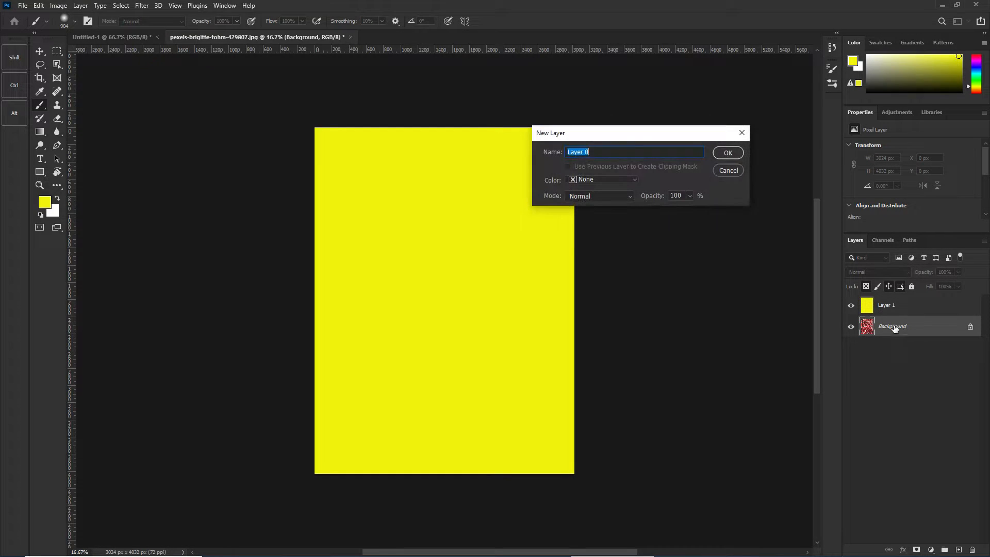
left_click(727, 152)
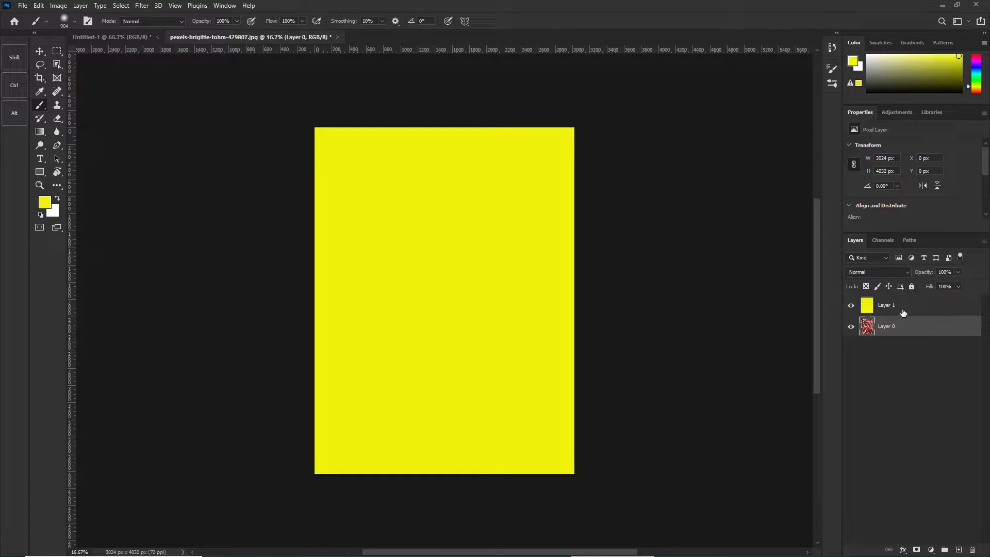
left_click_drag(902, 308, 897, 339)
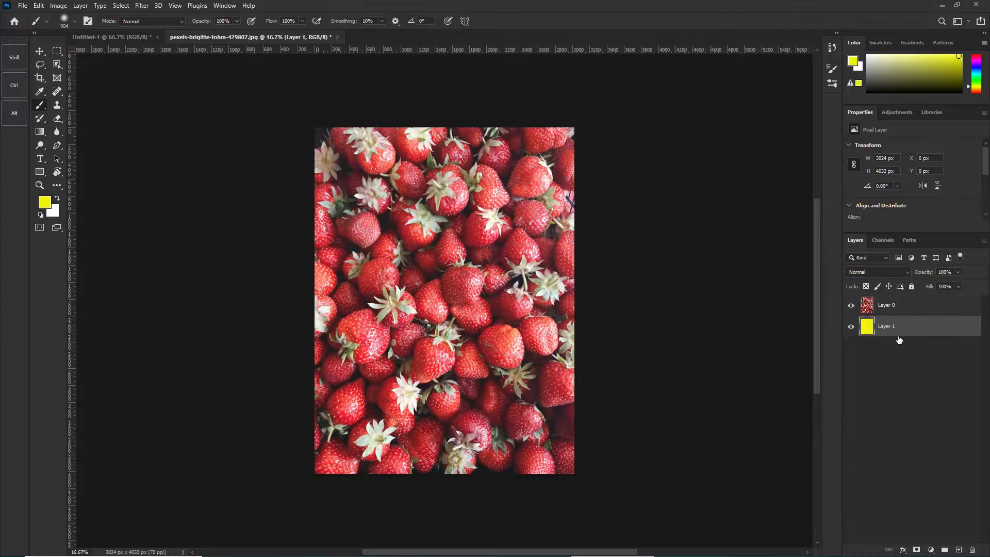
- Rename the strawberry photo's layer, Layer 0, as New 1
left_click(897, 305)
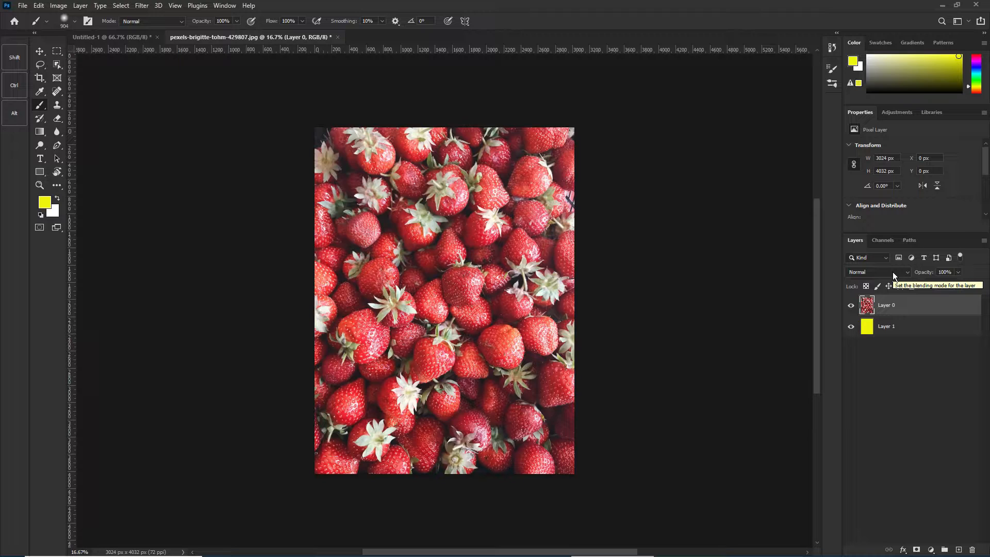
double_click(887, 306)
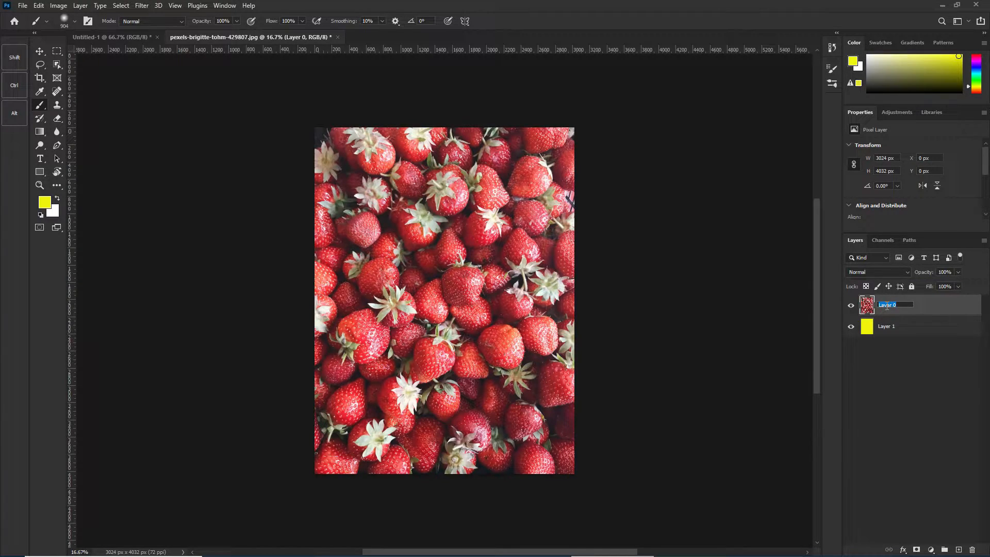
type("New 1")
key("Return")
left_click(887, 274)
left_click(887, 275)
mouse_move(925, 272)
left_mouse_down()
mouse_move(908, 273)
mouse_move(985, 276)
left_mouse_up()
- Select the right half of the strawberry layer with the Rectangular Marquee, about 1494 x 4032 px, delete its contents and deselect
left_click(56, 51)
left_click_drag(447, 117, 612, 515)
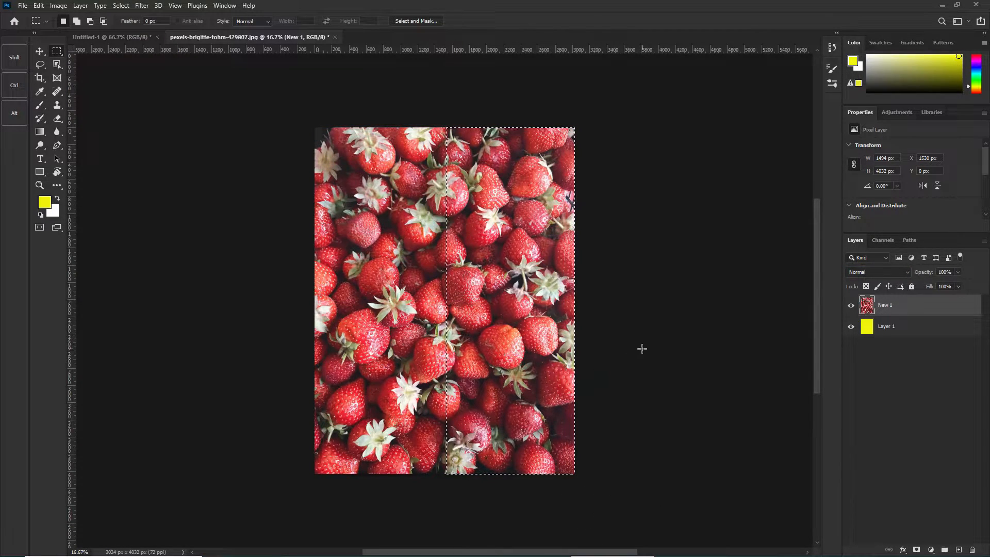
key("alt+BackSpace")
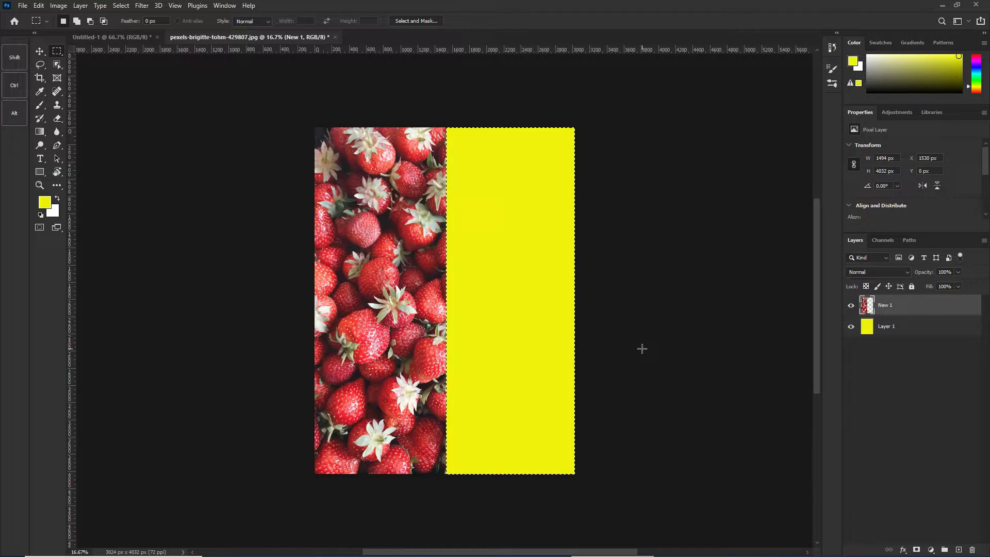
key("ctrl+d")
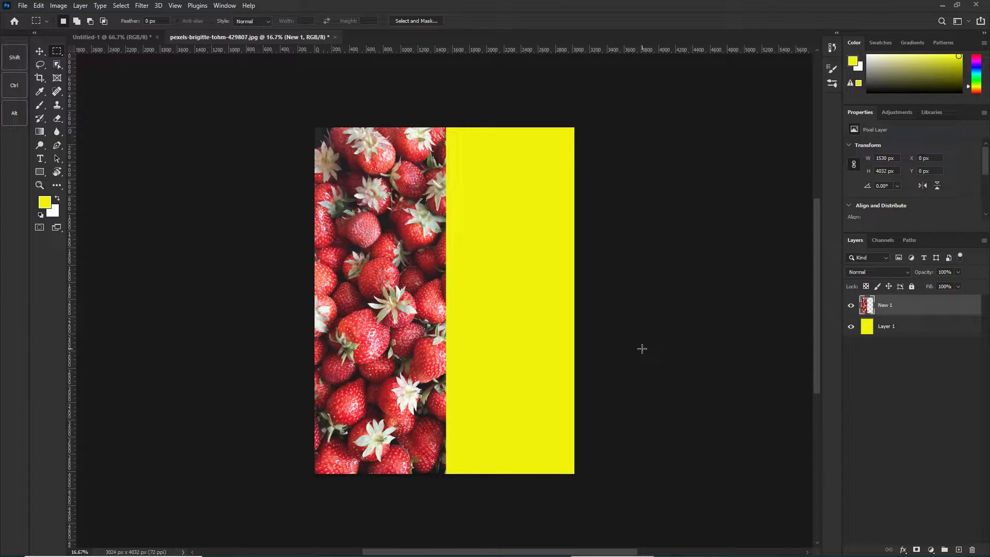
- Undo the removal of the strawberry layer's right half and clear the selection
key("ctrl+z")
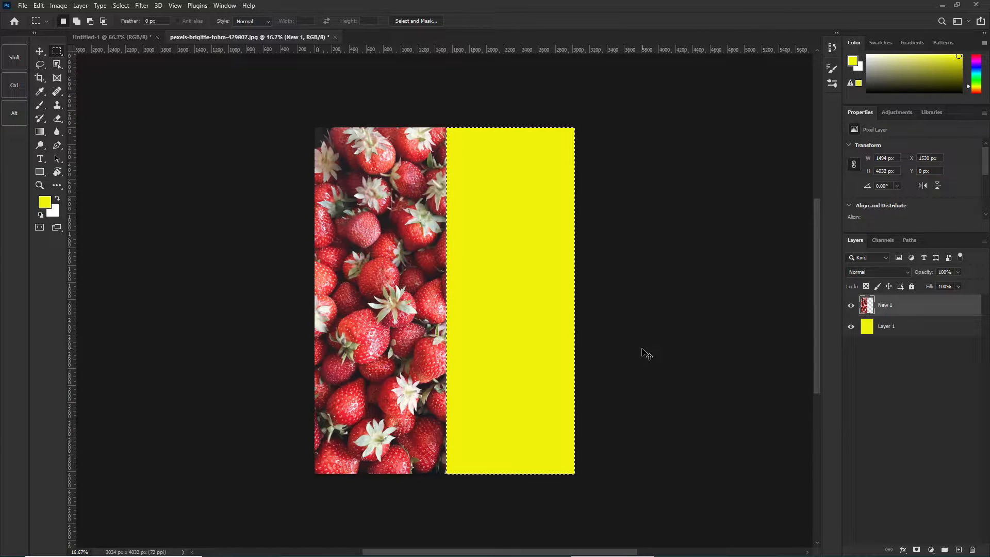
key("ctrl+z")
key("ctrl+d")
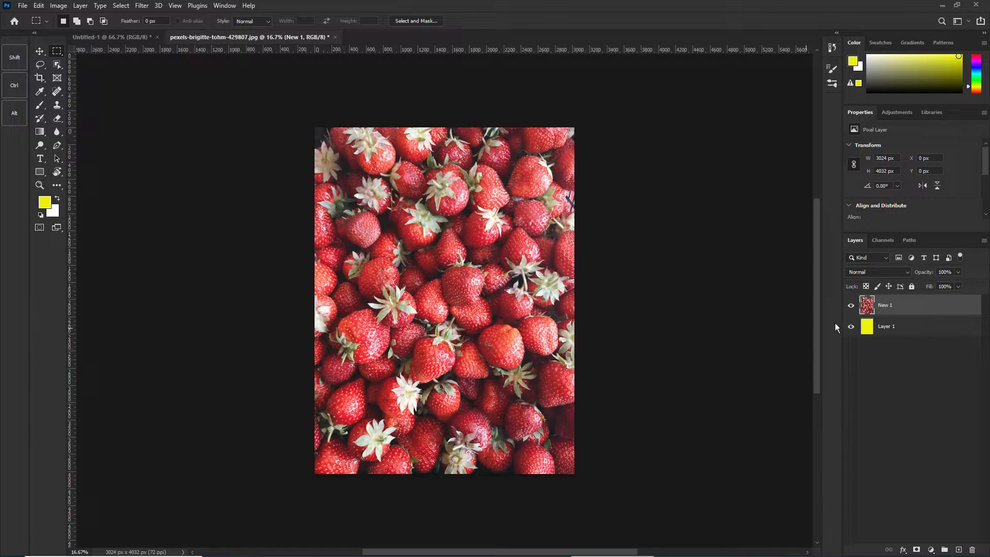
- Move the strawberry layer New 1 beneath the yellow layer, and delete the yellow layer
left_click(40, 52)
left_click_drag(921, 312, 911, 342)
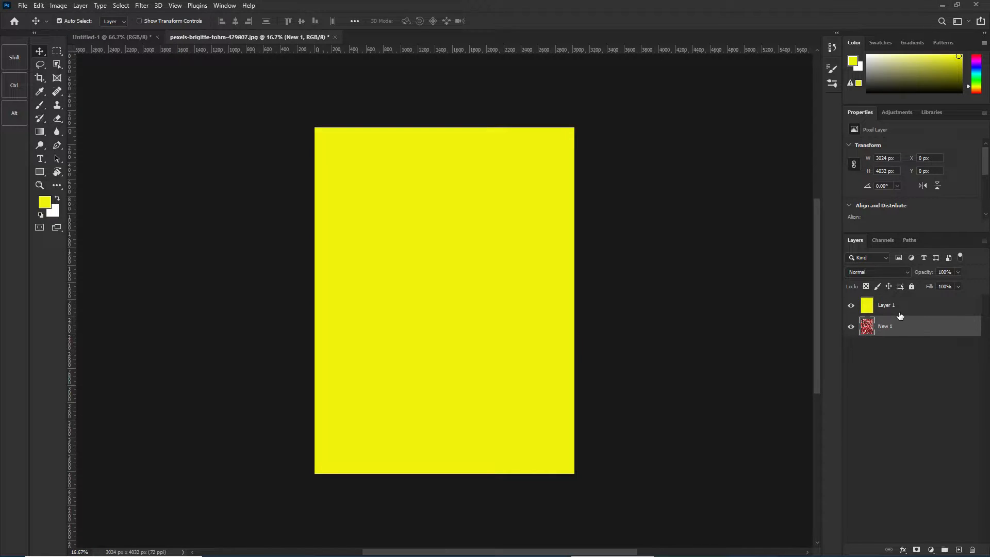
left_click(899, 305)
key("Delete")
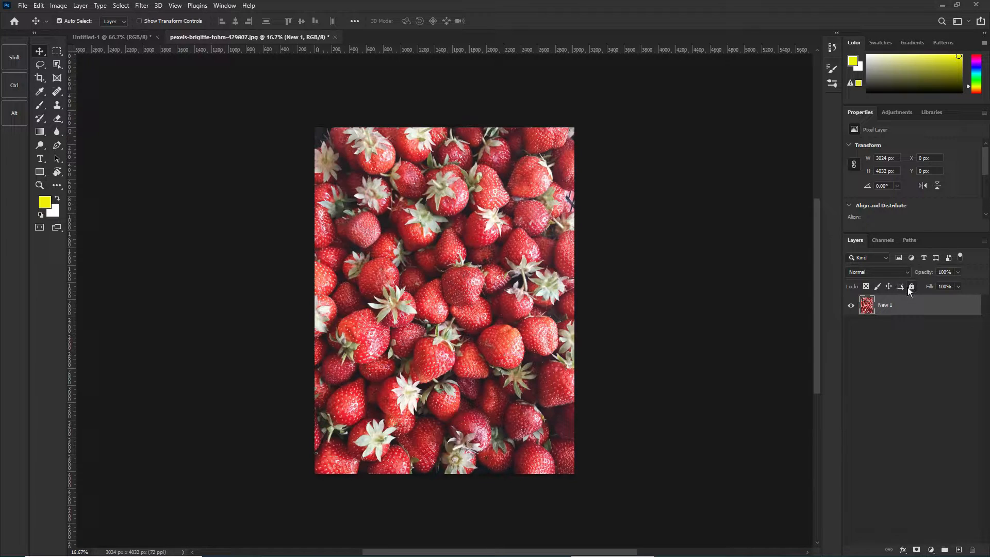
- Fill a new layer above the strawberries with the yellow foreground color and lower its opacity to 45%
left_click(959, 549)
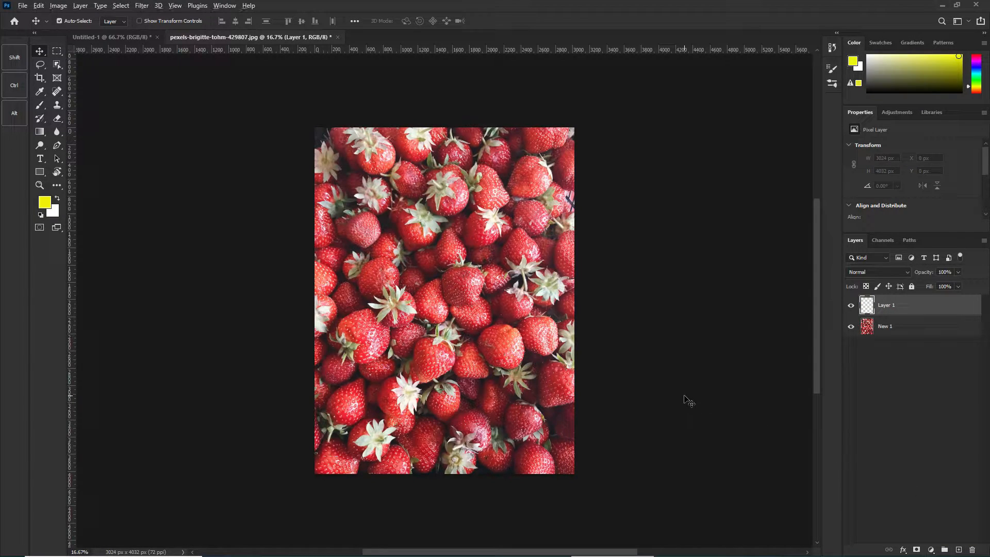
key("alt+BackSpace")
mouse_move(928, 275)
left_mouse_down()
mouse_move(916, 275)
mouse_move(927, 290)
mouse_move(905, 289)
mouse_move(938, 285)
left_mouse_up()
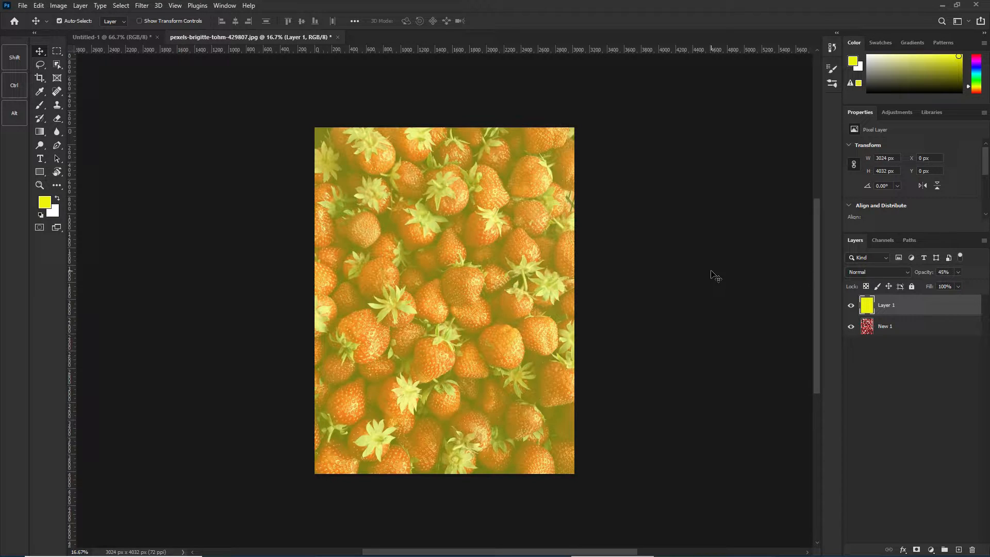
- Set the yellow layer's opacity back to 100%, and delete that layer
key("0")
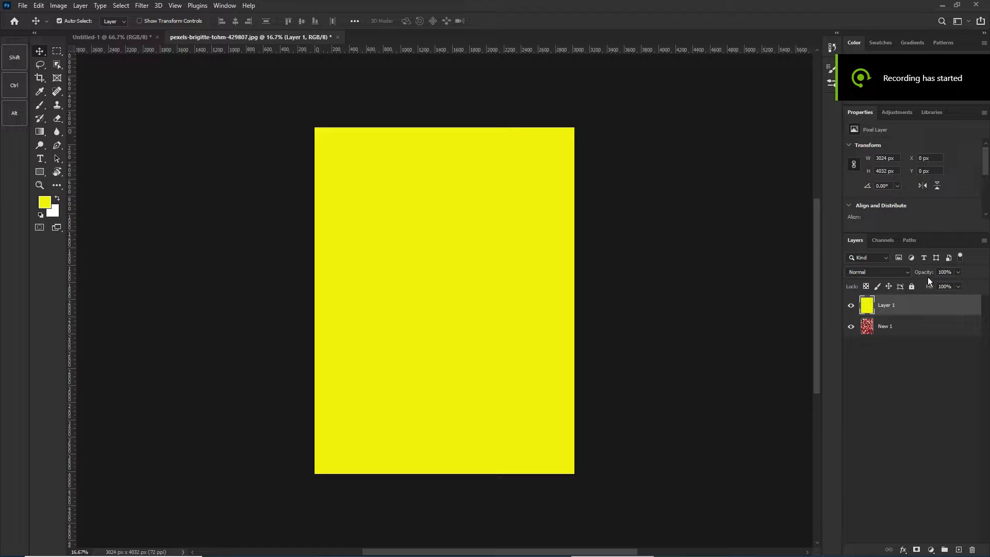
left_click_drag(927, 277, 966, 271)
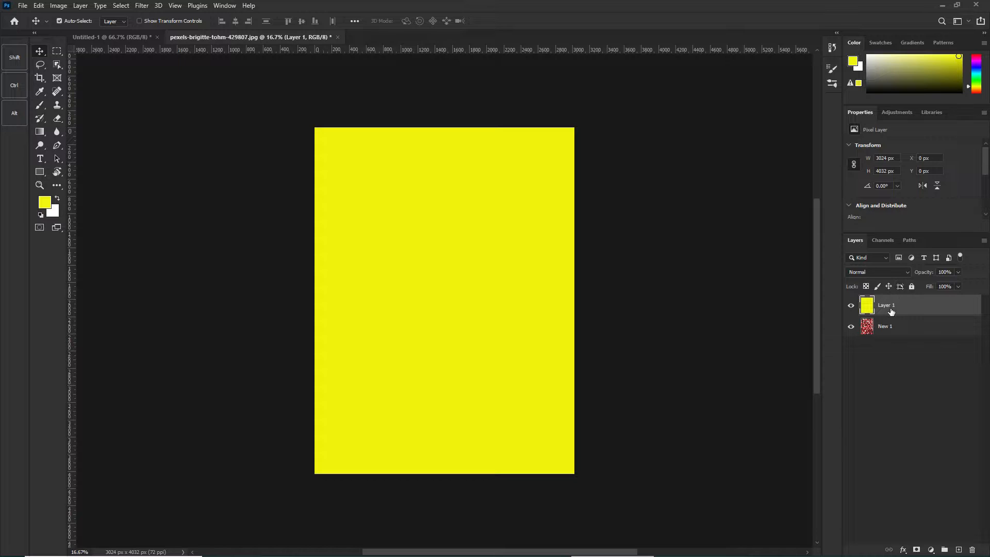
key("Delete")
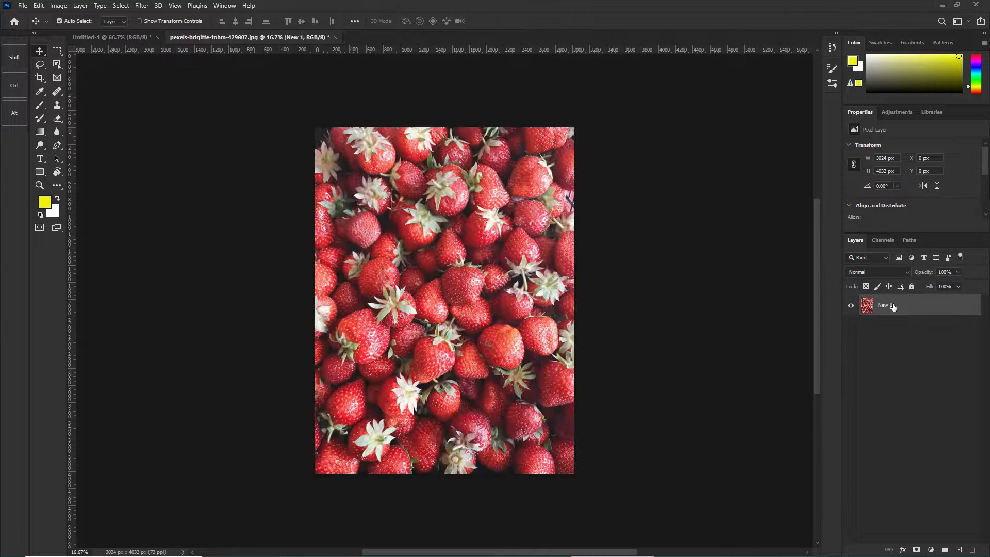
left_click(22, 6)
key("Right")
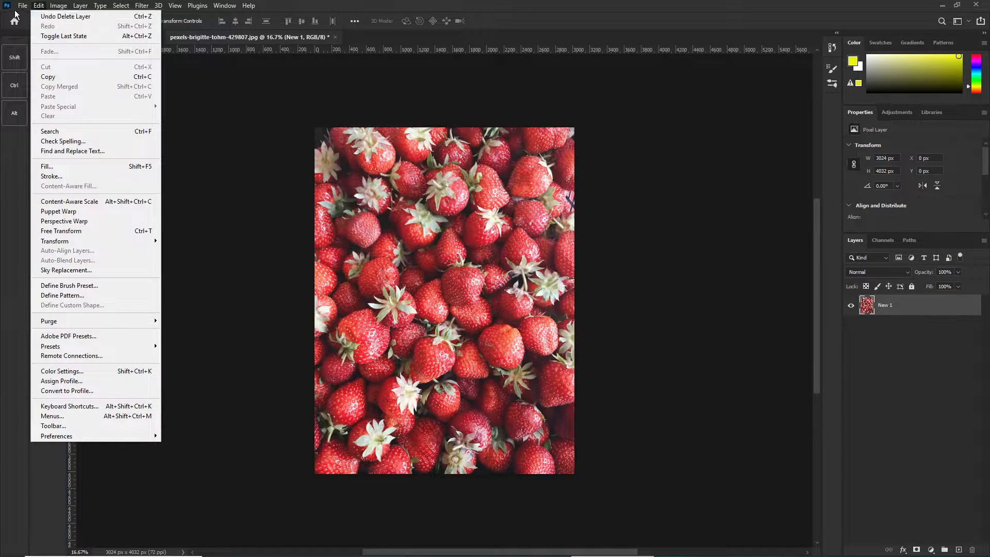
mouse_move(21, 7)
left_click(27, 27)
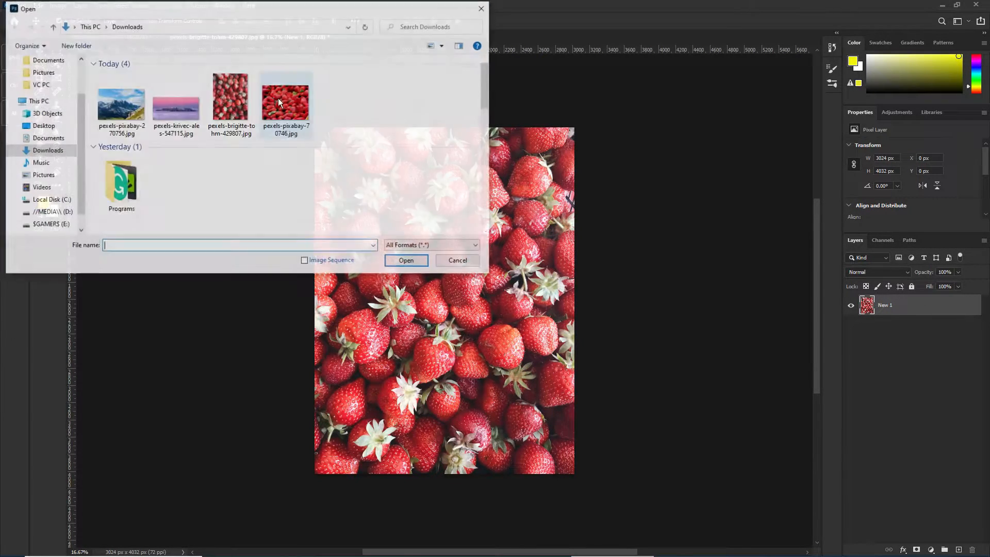
left_click(454, 259)
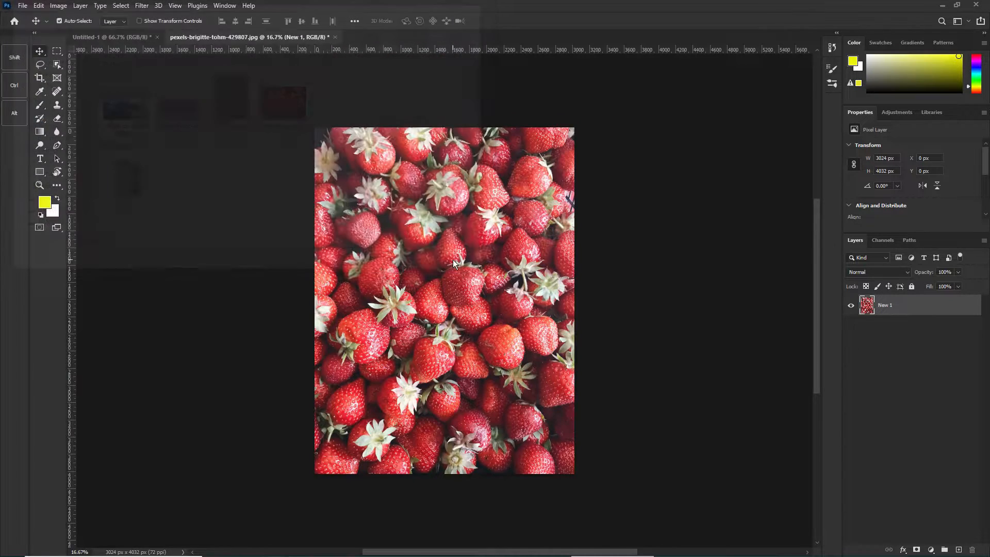
key("ctrl")
key("ctrl+o")
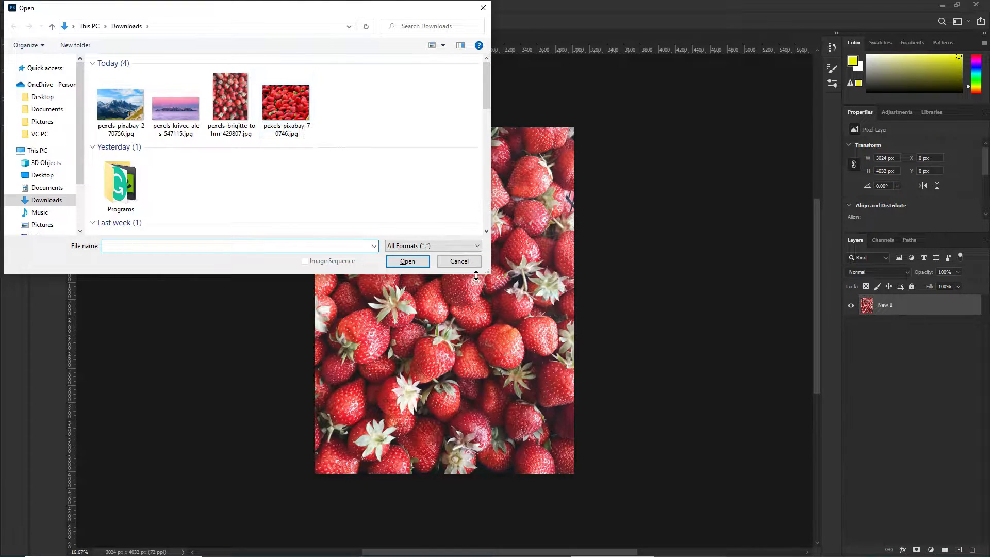
left_click(455, 263)
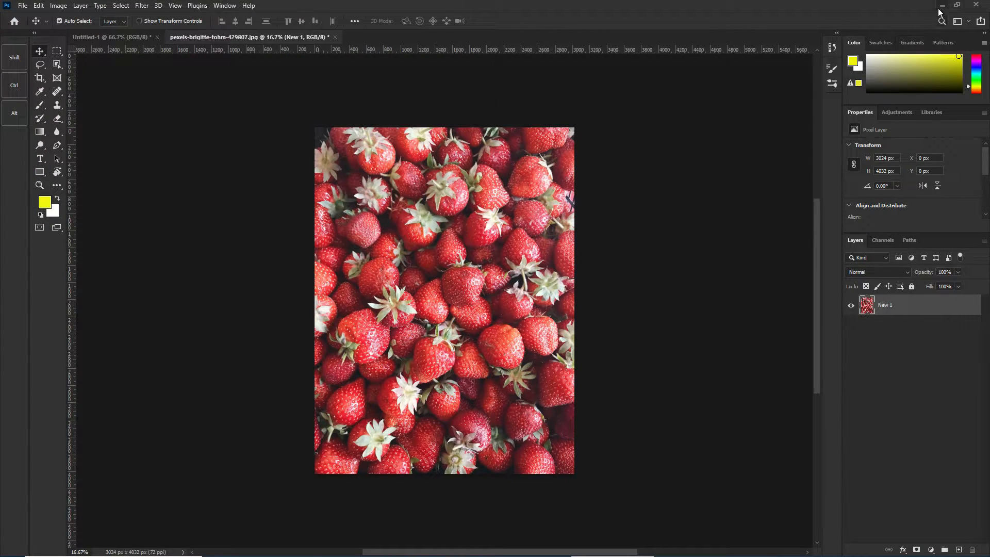
- Minimize Photoshop, launch QiPress Lite from the desktop, and switch back to Photoshop
left_click(941, 6)
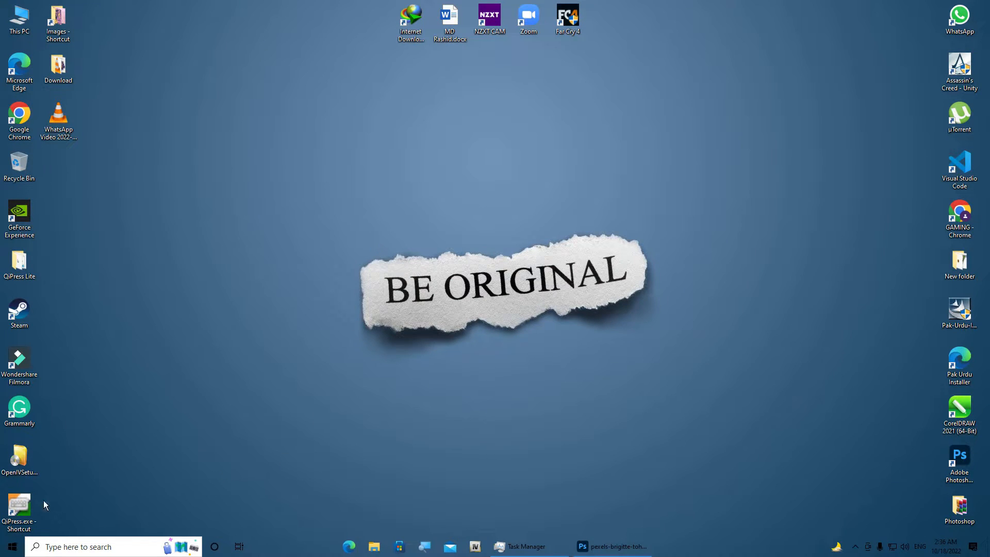
double_click(26, 508)
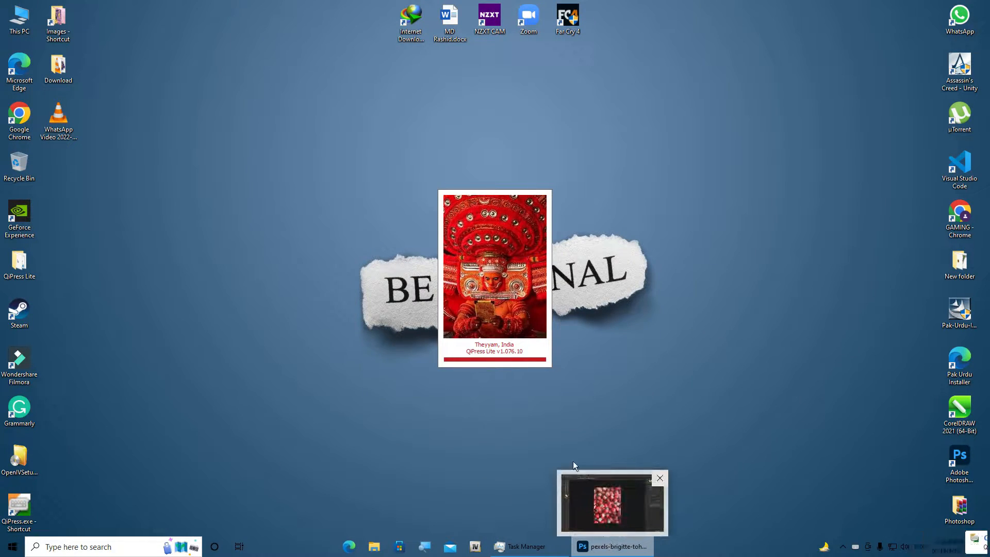
left_click(557, 454)
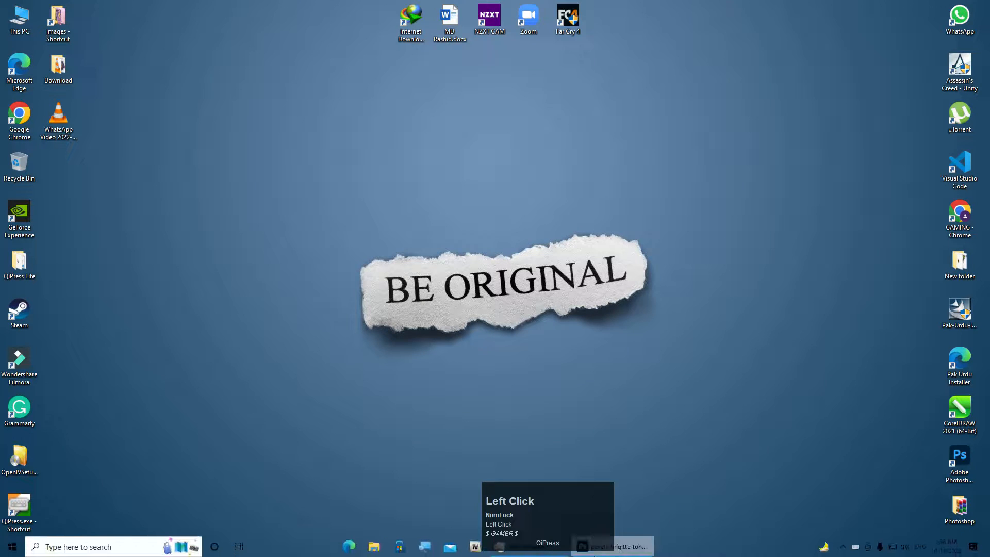
left_click(602, 547)
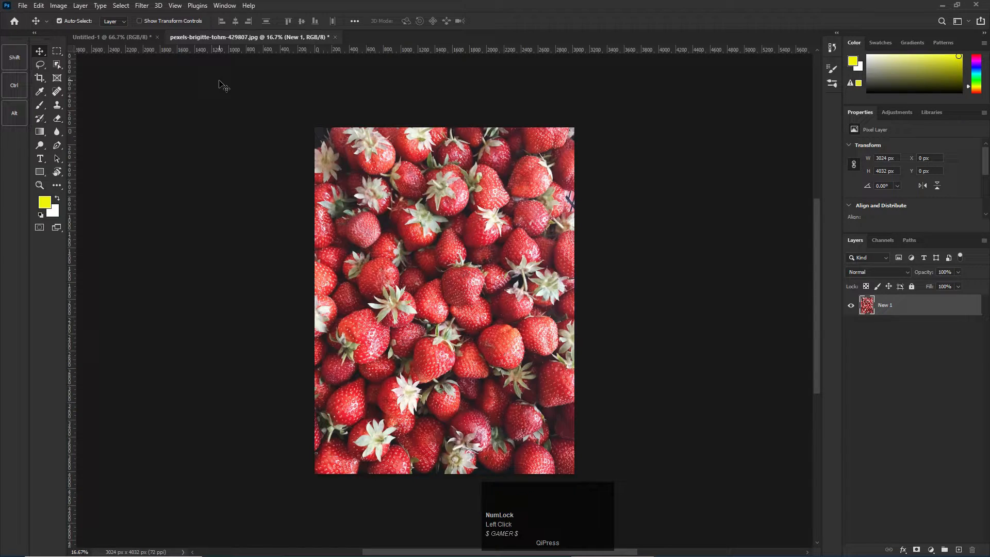
- Open the lemon photo pexels-lukas-952360.jpg from the Images folder linked on the Desktop
key("ctrl+o")
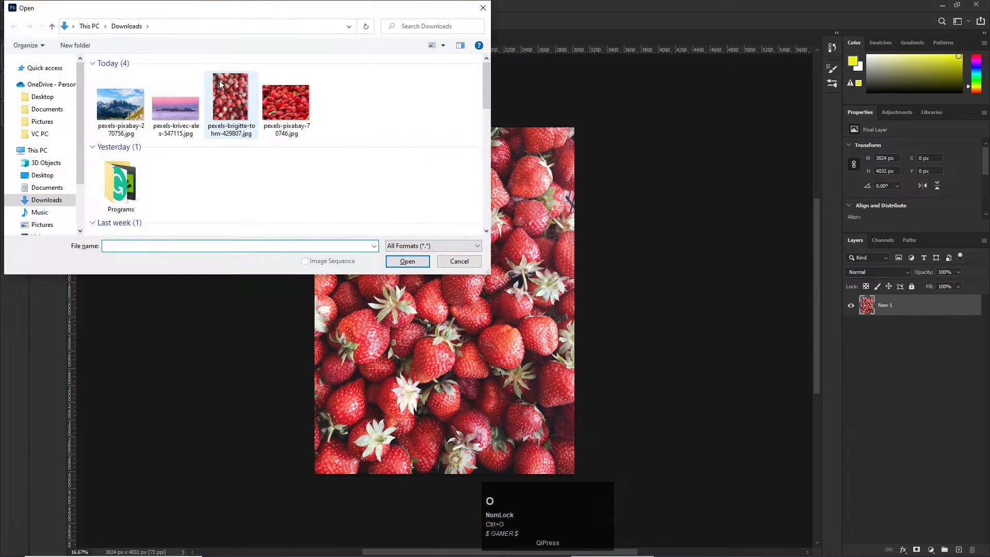
scroll(172, 115, "down", 3)
scroll(173, 116, "up", 3)
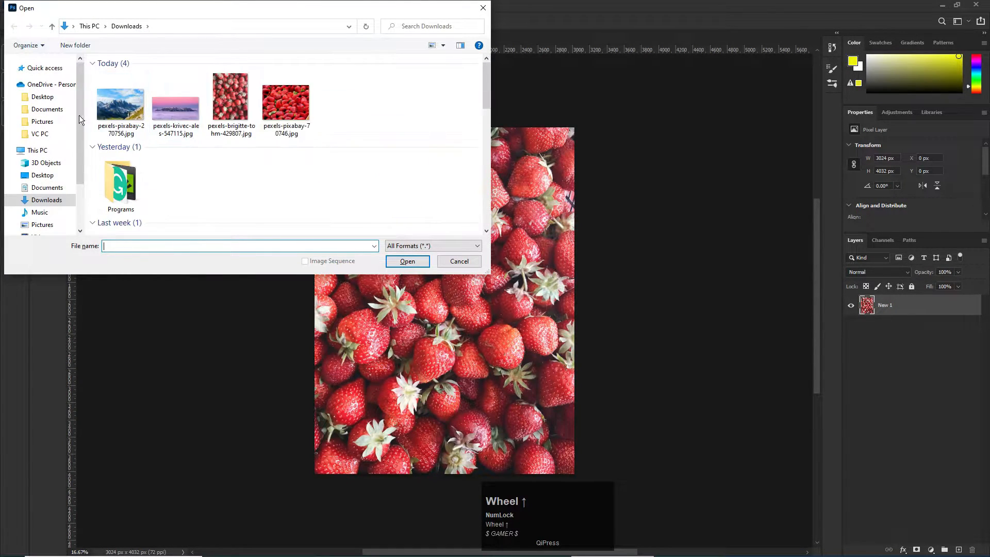
left_click(42, 176)
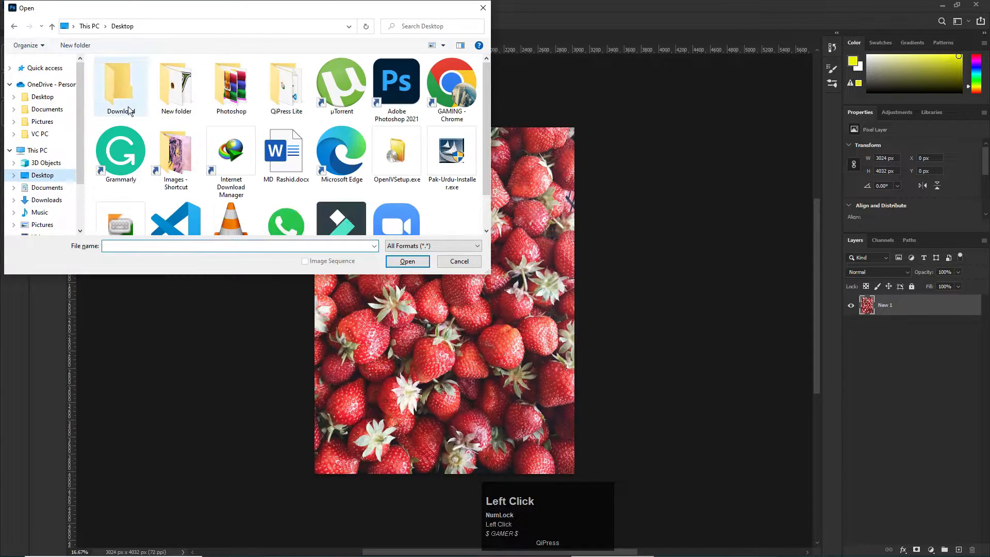
double_click(175, 165)
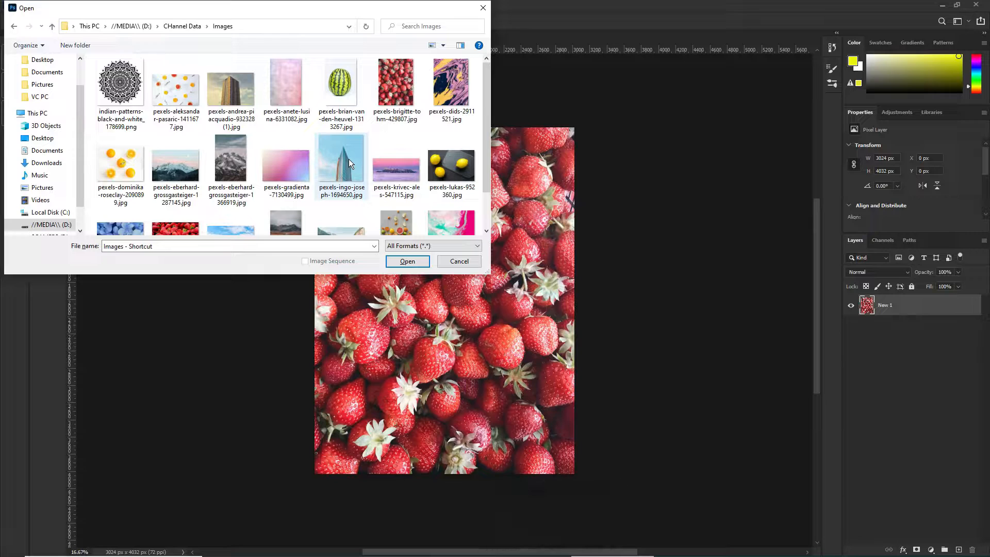
scroll(349, 159, "down", 1)
scroll(349, 159, "up", 1)
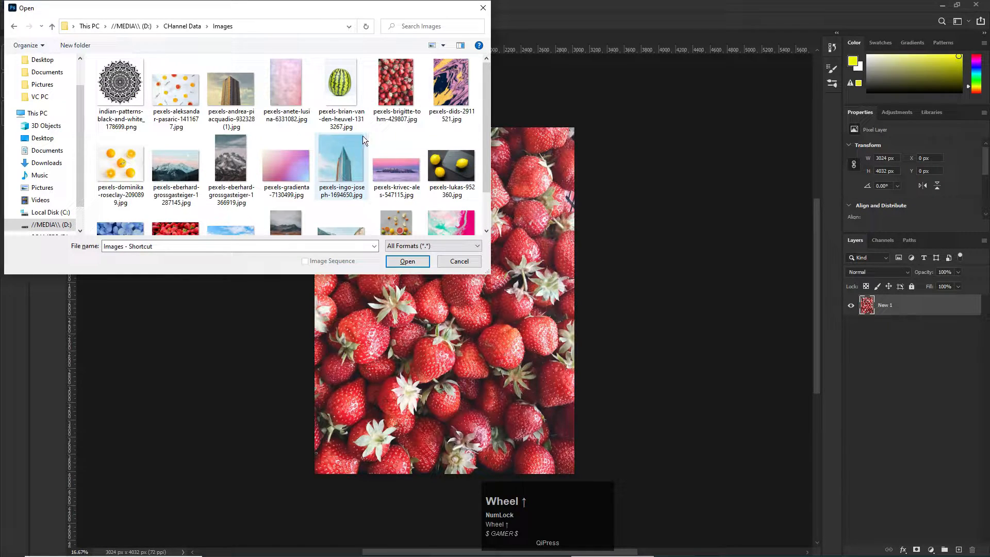
scroll(344, 124, "down", 1)
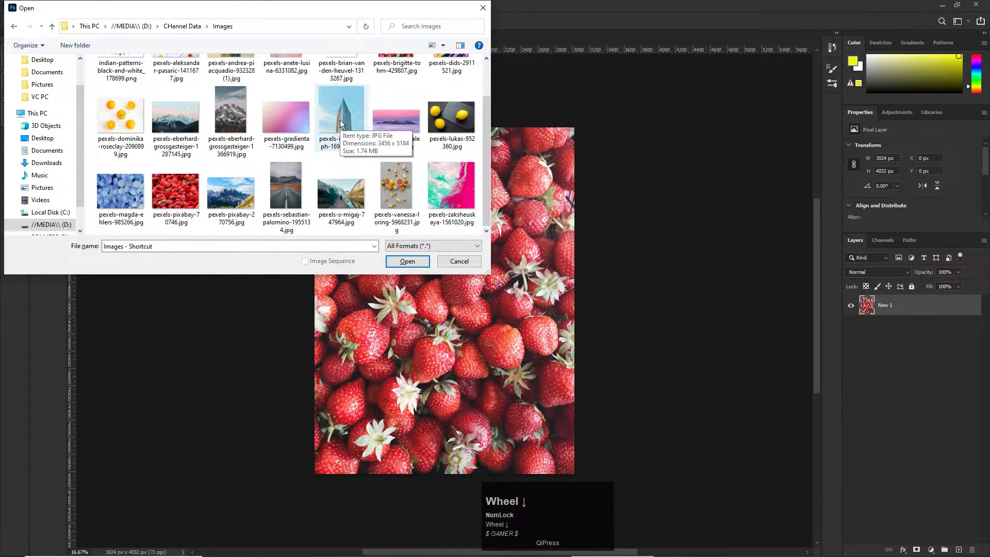
double_click(446, 119)
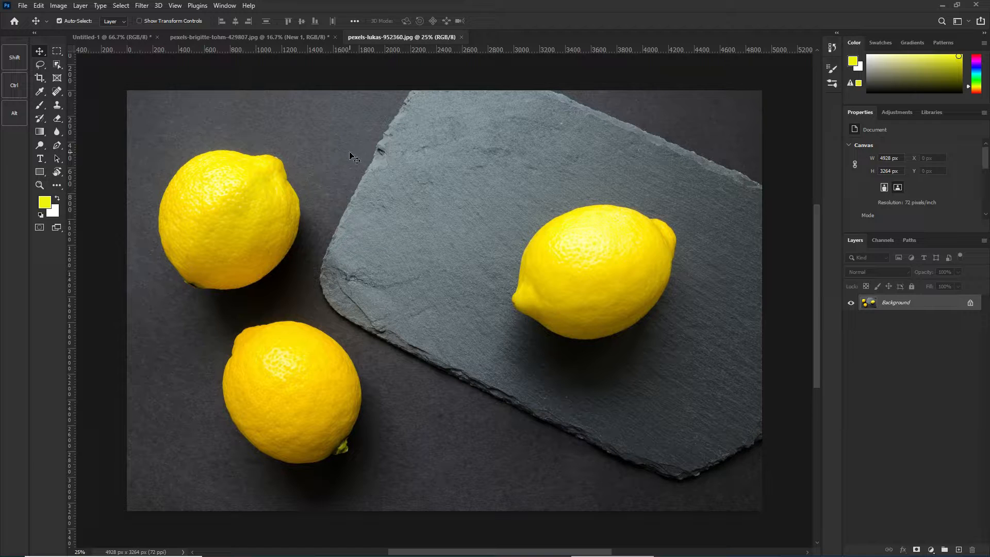
- Copy the lemon photo into the strawberry document as a layer covering its upper part, using the Move tool
left_click(332, 265)
left_click_drag(332, 265, 227, 42)
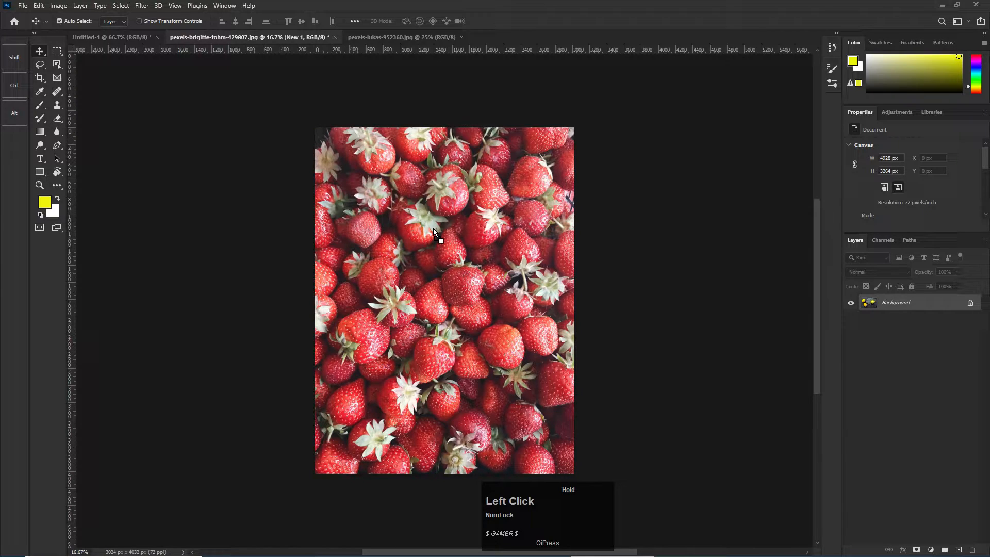
left_click_drag(433, 228, 432, 227)
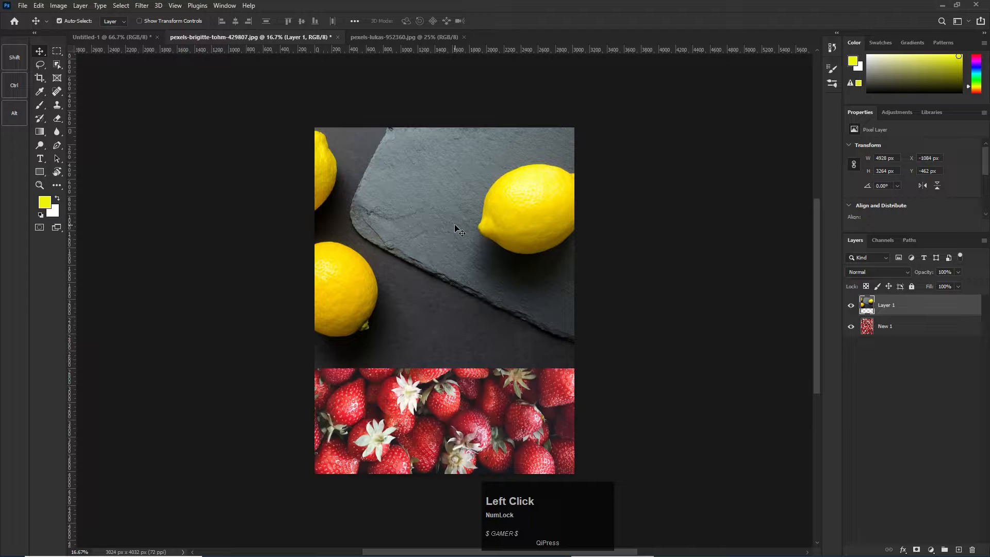
scroll(458, 226, "down", 3)
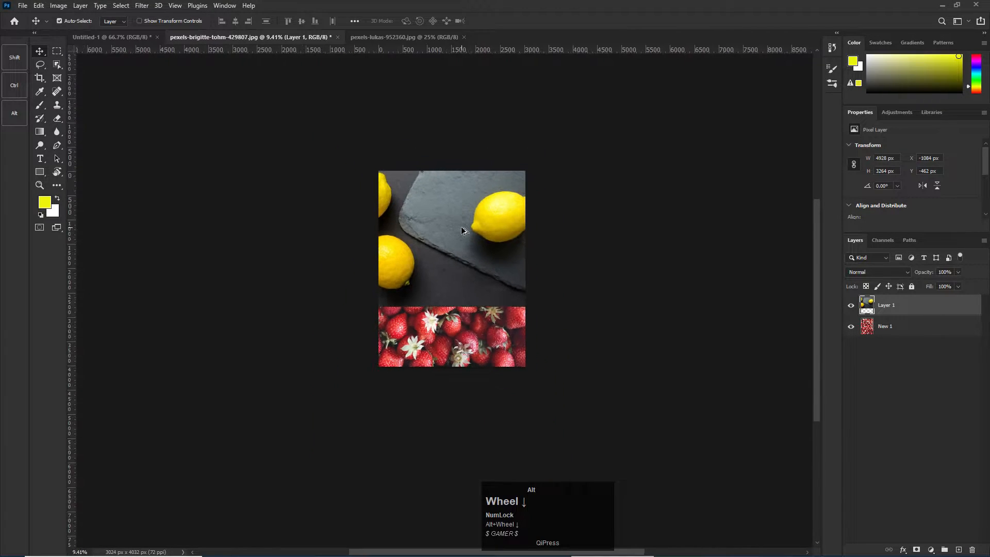
scroll(461, 230, "up", 1)
scroll(462, 230, "down", 5)
scroll(462, 230, "up", 6)
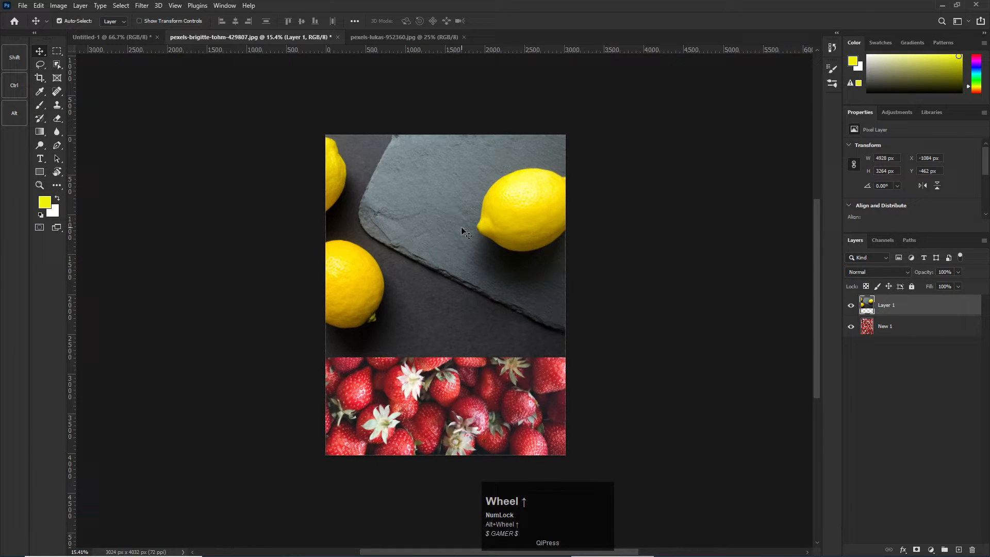
key("ctrl")
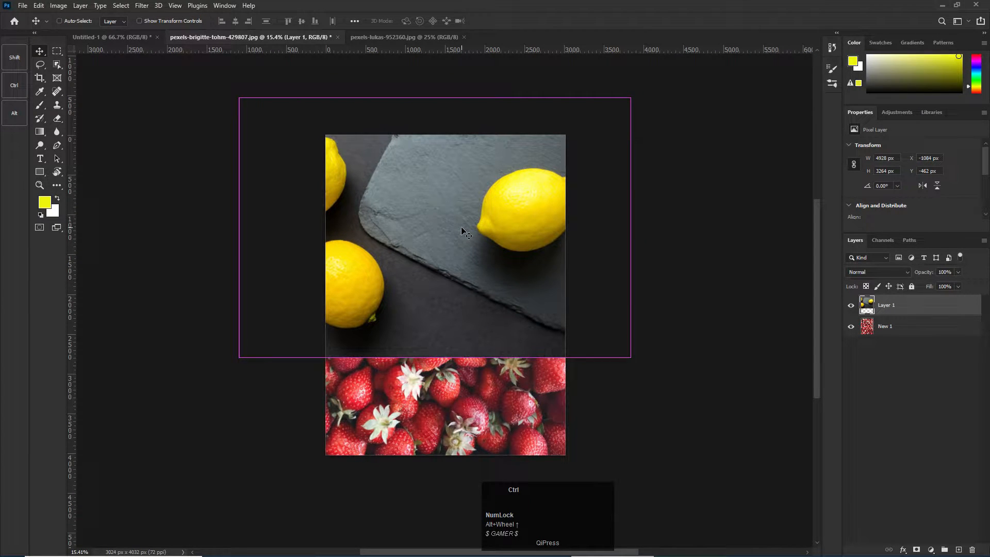
- Scale the lemon layer down to about 45% with Free Transform and place it over the upper middle of the strawberries
key("ctrl+t")
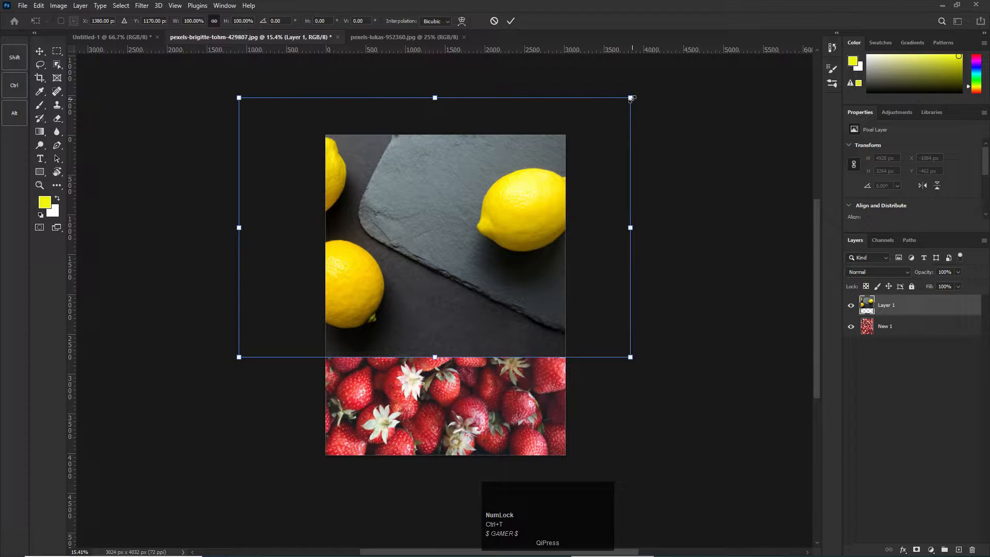
left_click_drag(634, 95, 457, 217)
left_click_drag(380, 272, 461, 229)
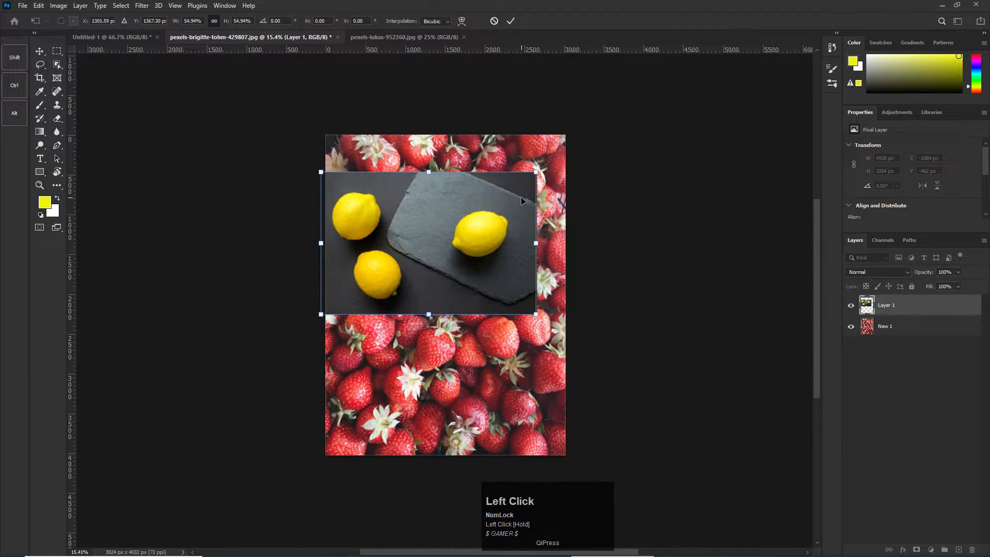
left_click_drag(536, 171, 499, 197)
left_click_drag(414, 228, 459, 198)
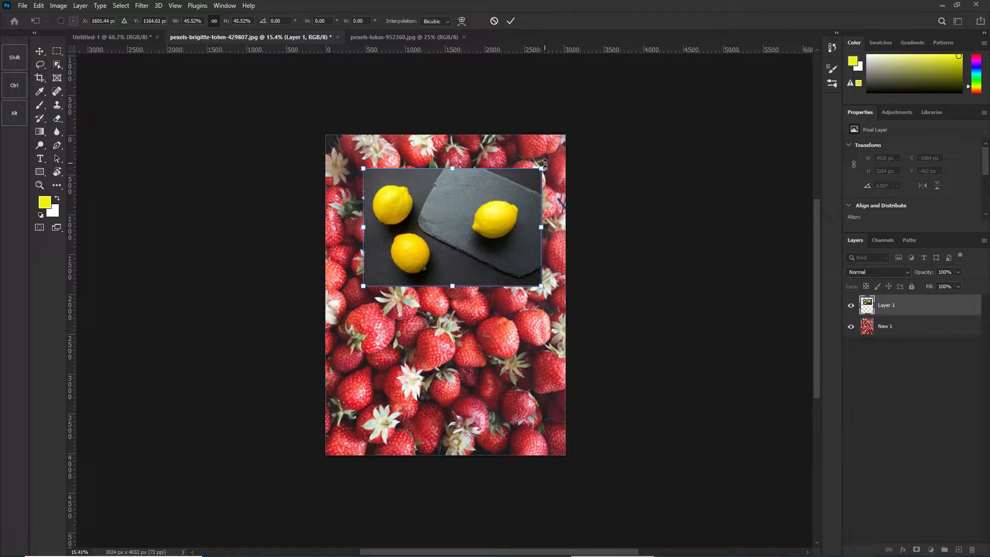
- Rotate the lemon layer upright, place it near the canvas centre, and straighten it by rotating it about 1.25°
left_click_drag(549, 160, 520, 315)
left_click(42, 55)
left_click_drag(443, 202, 429, 261)
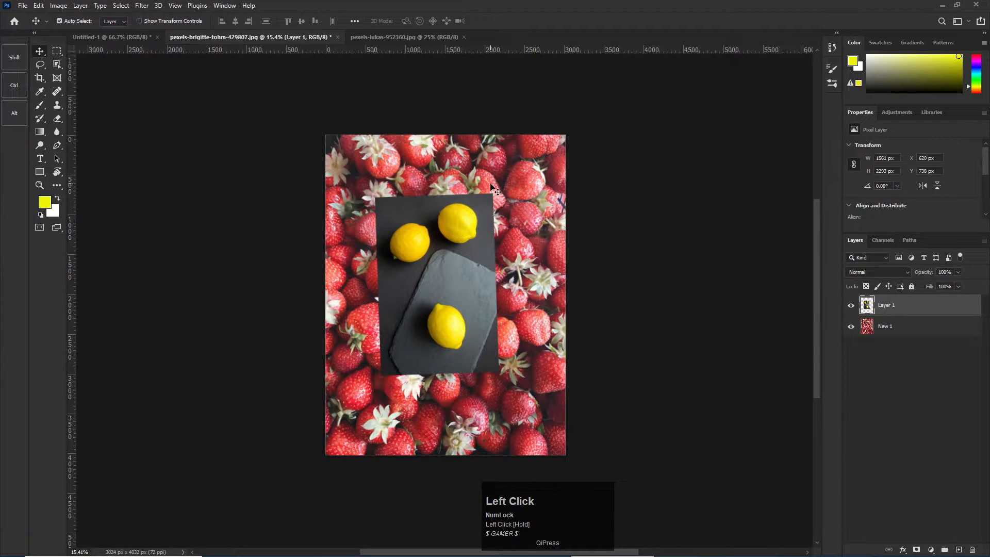
key("ctrl+t")
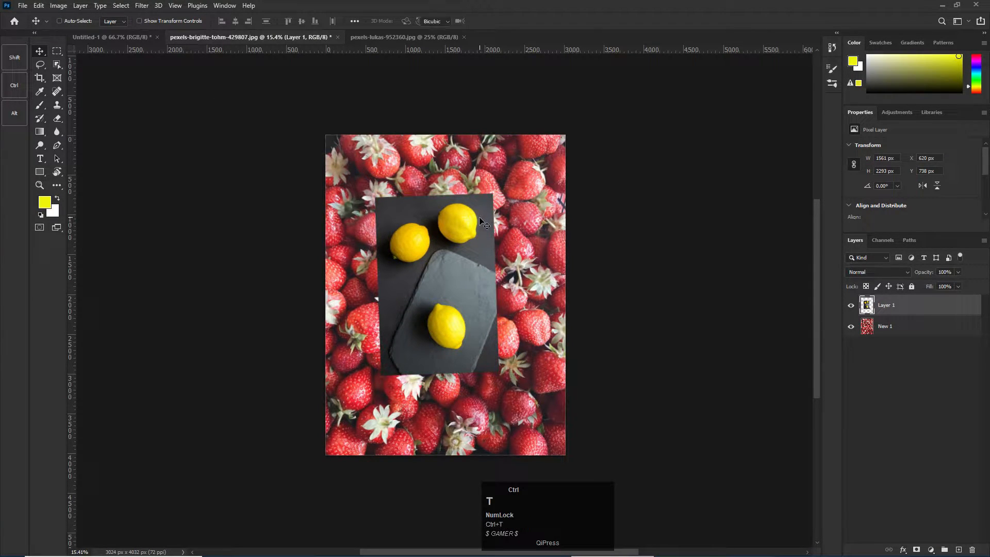
left_click_drag(498, 193, 495, 196)
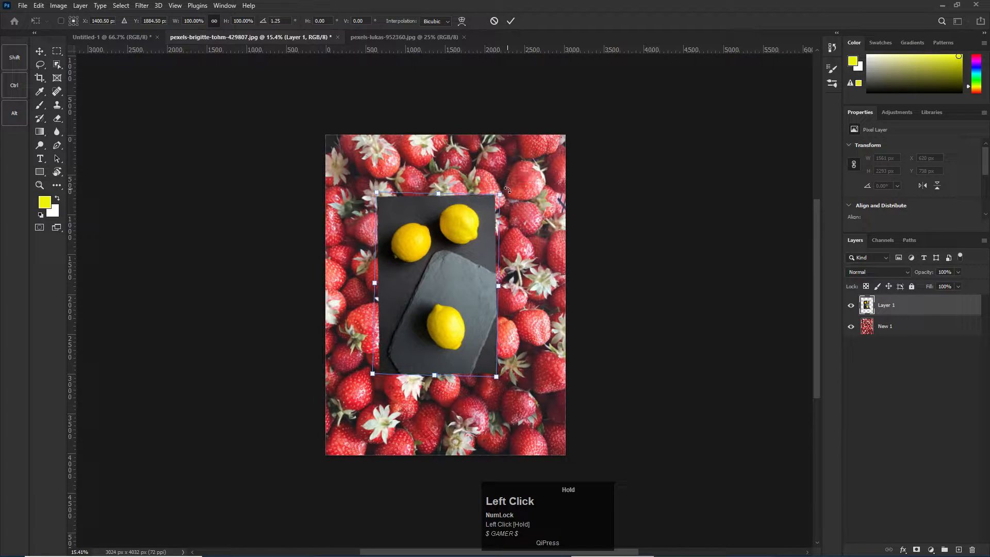
left_click(698, 146)
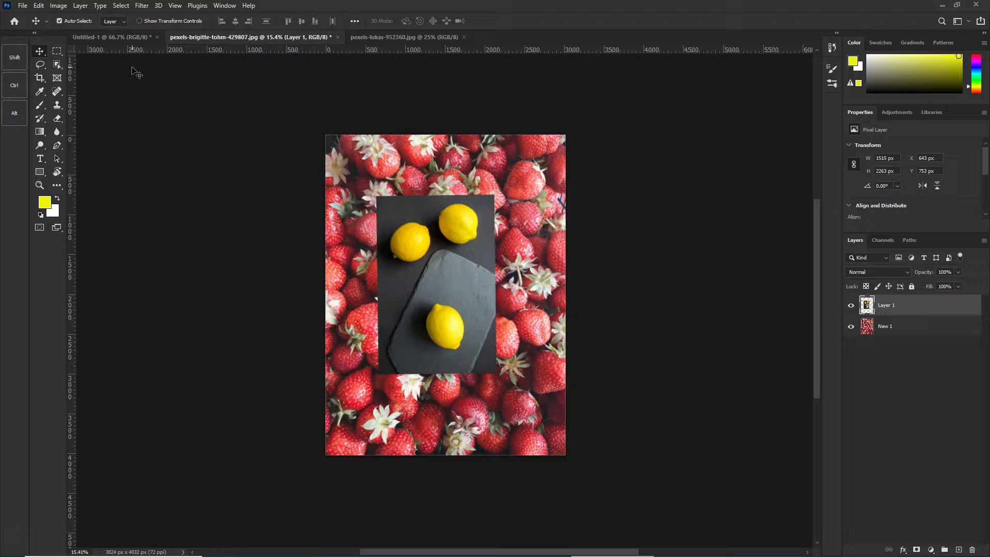
- Move the lemon layer slightly right and scale it down to about 93% with Free Transform
left_click_drag(417, 273, 434, 267)
key("ctrl+t")
left_click_drag(514, 177, 538, 225)
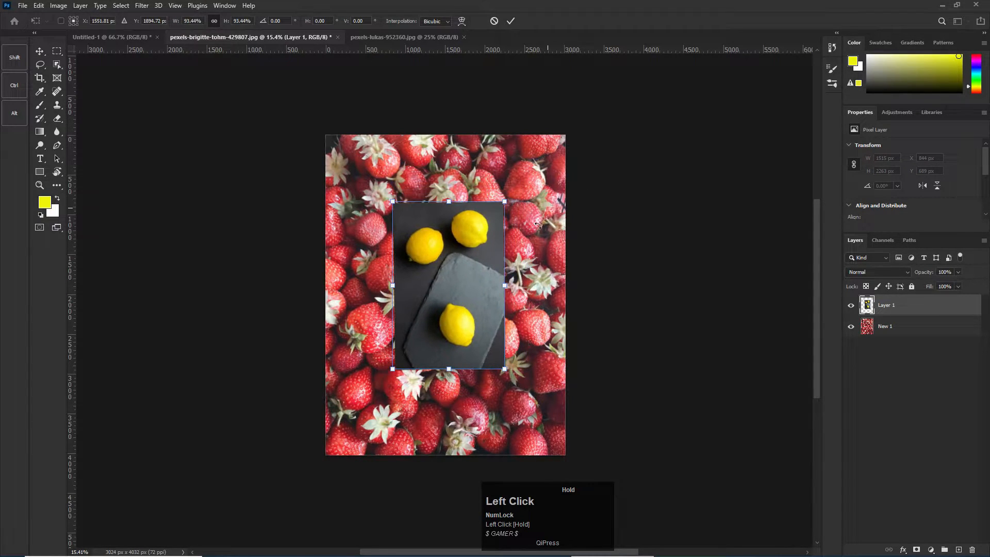
left_click(674, 163)
key("Return")
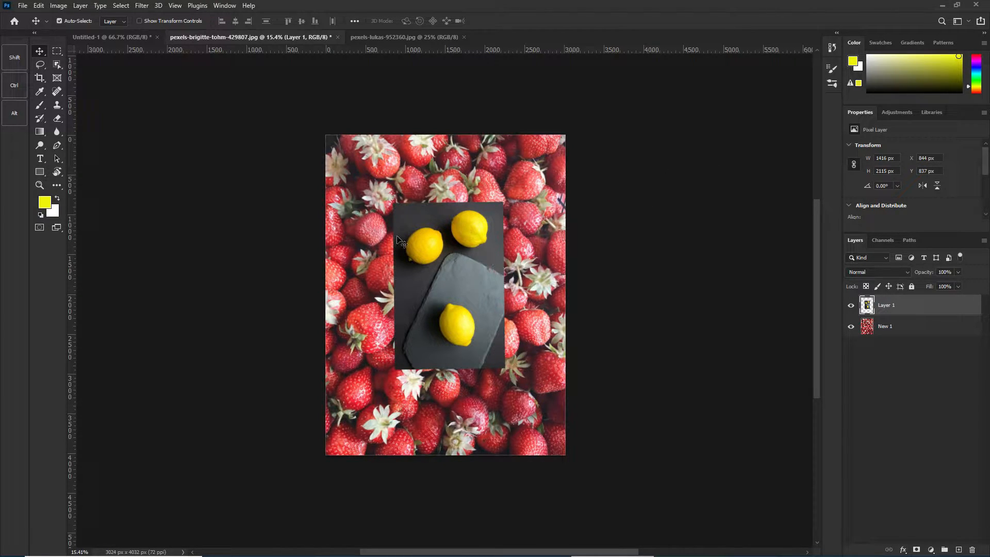
- Enable Show Transform Controls for the Move tool and resize the lemon layer to about 1428 × 2132 px
left_click(147, 20)
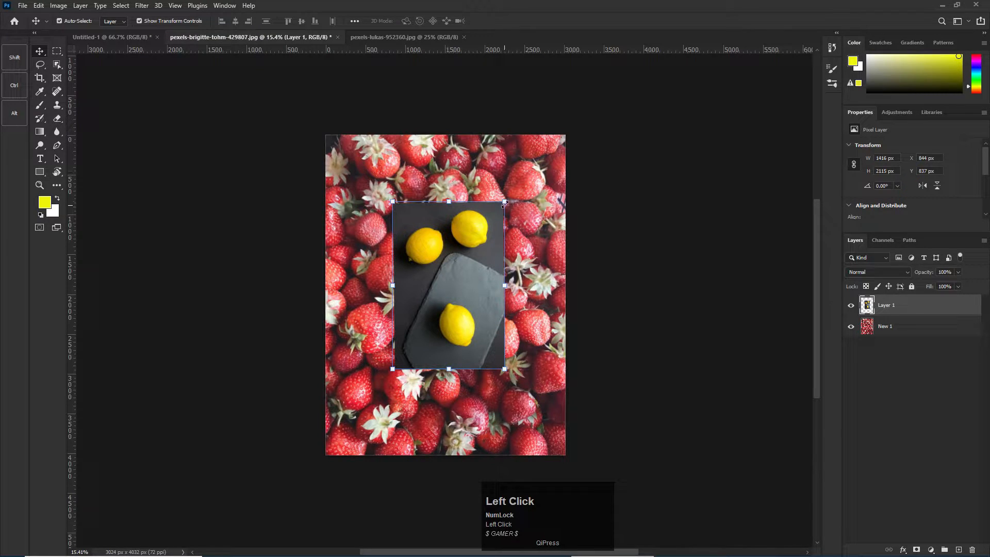
left_click(727, 112)
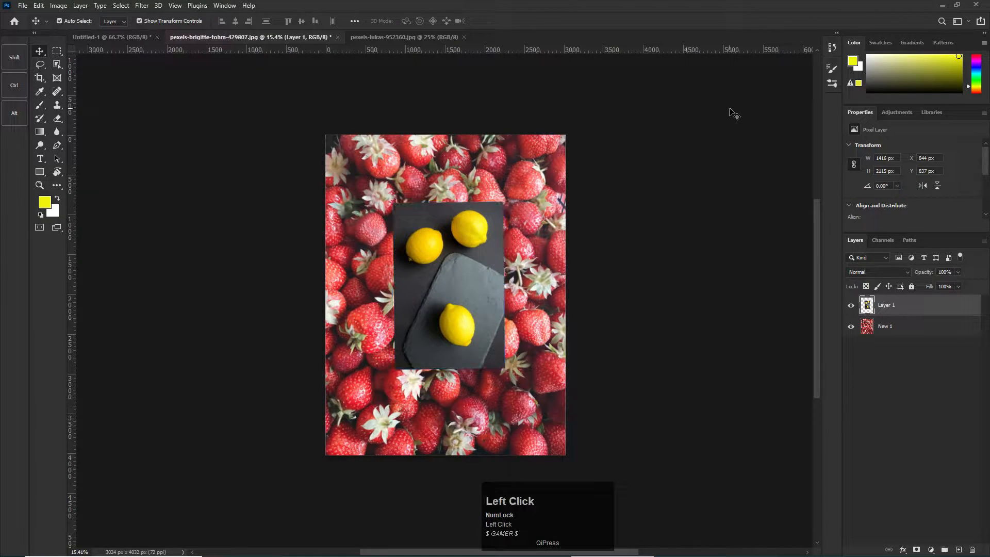
left_click(463, 292)
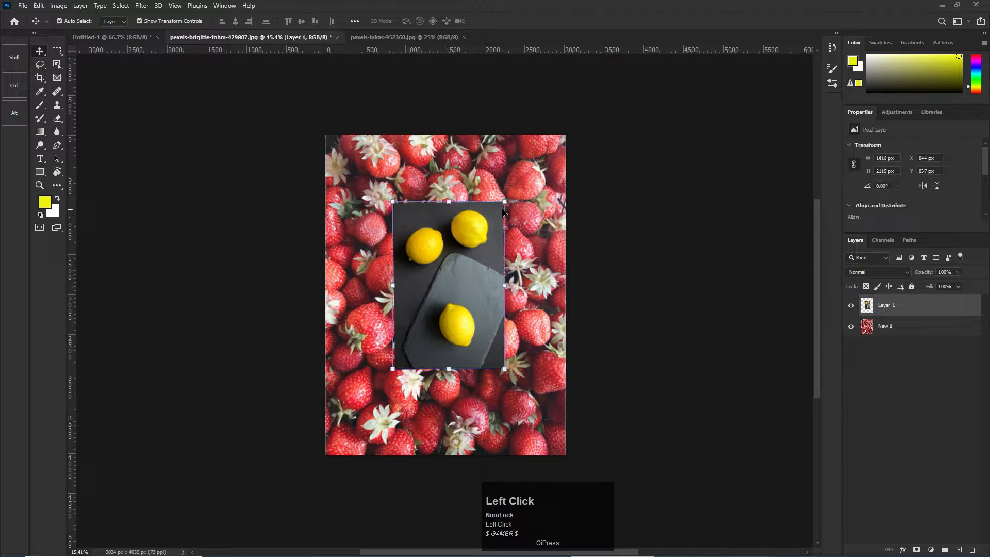
mouse_move(504, 203)
left_mouse_down()
mouse_move(569, 136)
mouse_move(490, 227)
mouse_move(557, 168)
mouse_move(517, 227)
mouse_move(562, 174)
mouse_move(494, 209)
mouse_move(516, 200)
mouse_move(509, 207)
left_mouse_up()
key("Return")
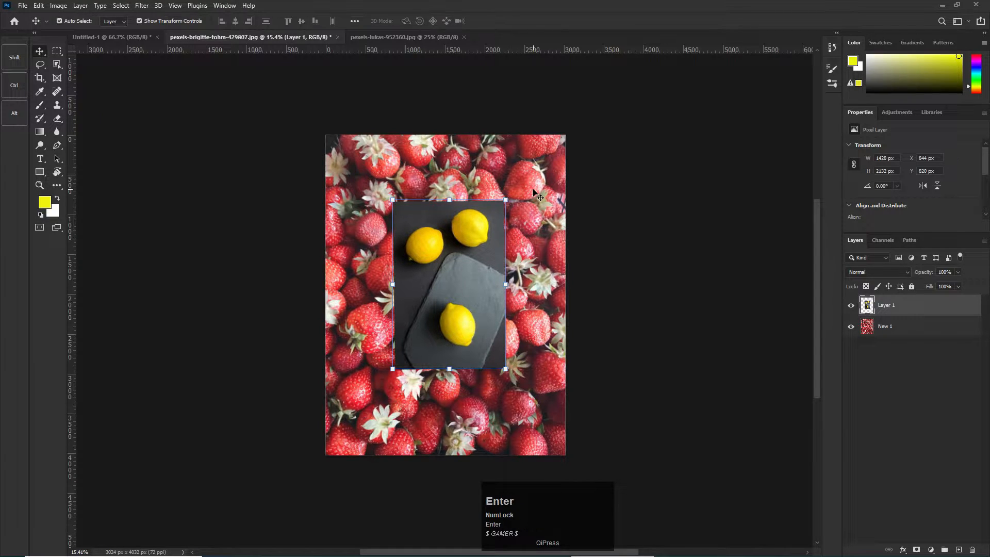
- Turn off Show Transform Controls for the Move tool, keeping the lemon layer selected
left_click(154, 22)
left_click(251, 201)
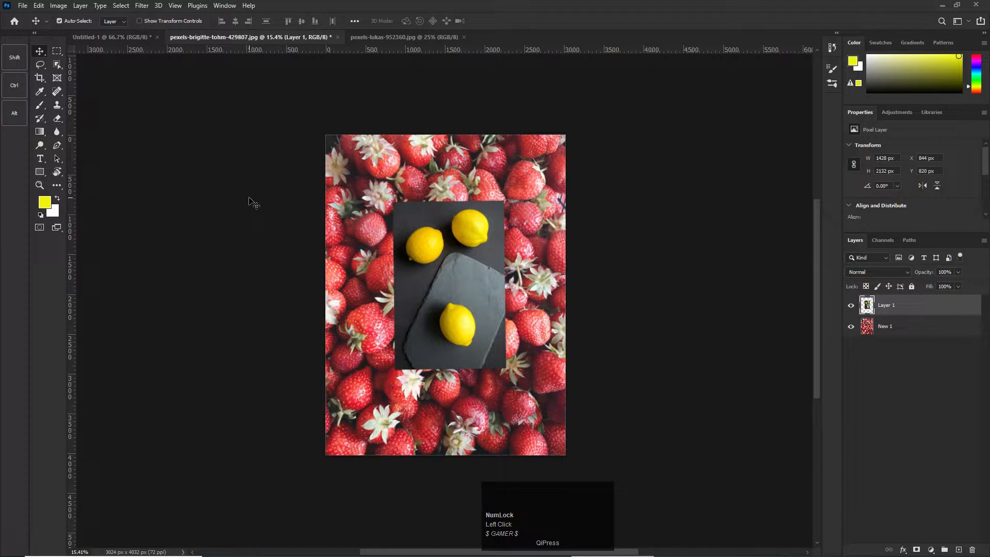
left_click(464, 292)
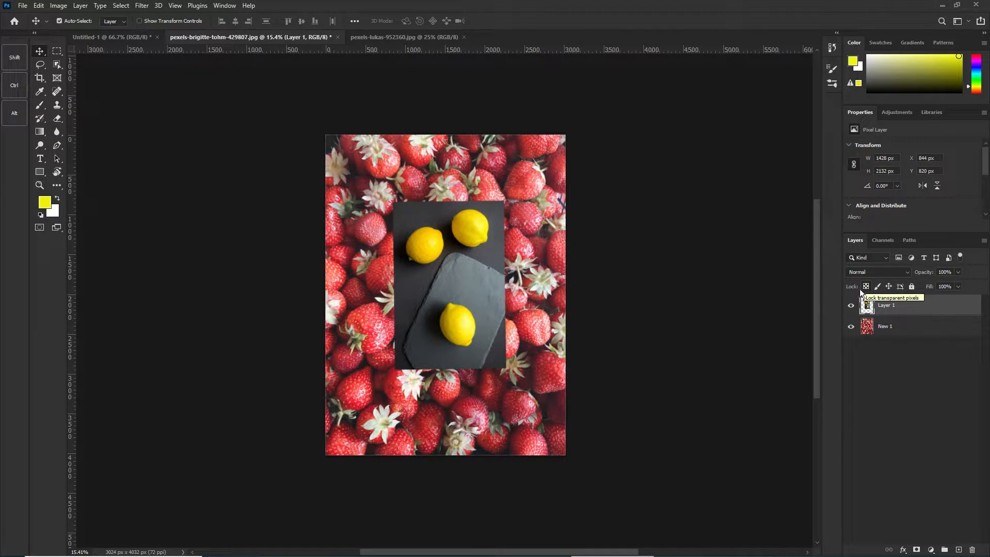
- Move the lemon layer slightly left, hiding the New 1 layer to check the transparent area and showing it again
left_click_drag(454, 261, 434, 262)
left_click(850, 326)
mouse_move(425, 302)
left_mouse_down()
mouse_move(473, 256)
mouse_move(423, 298)
mouse_move(430, 287)
left_mouse_up()
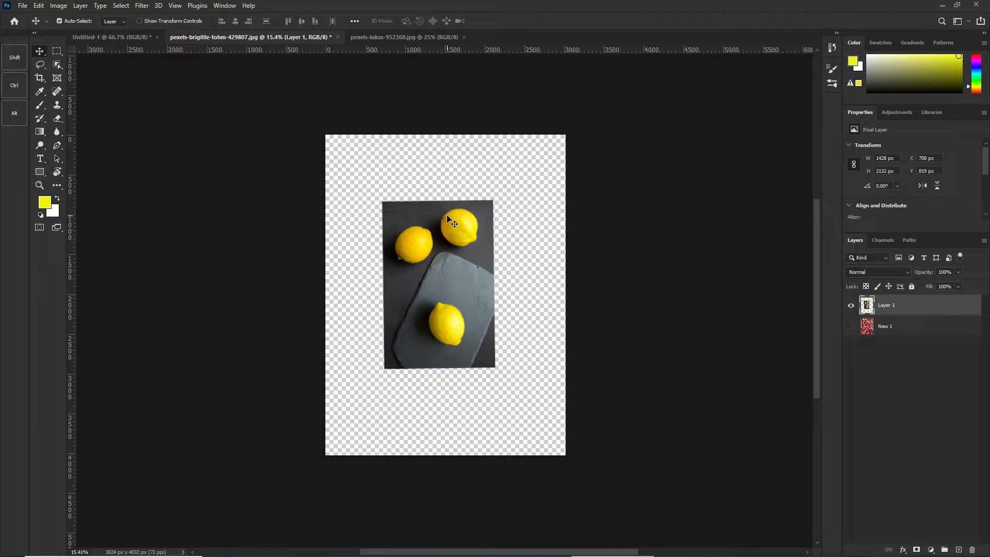
left_click(850, 326)
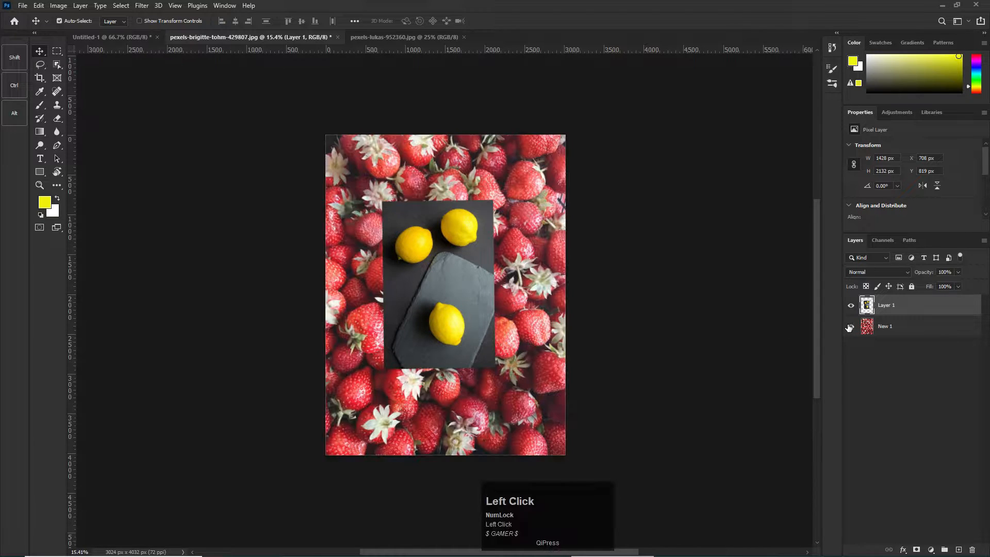
- Lock the transparent pixels of Layer 1, and toggle New 1 off and on to view the transparent area
left_click(866, 286)
left_click(851, 328)
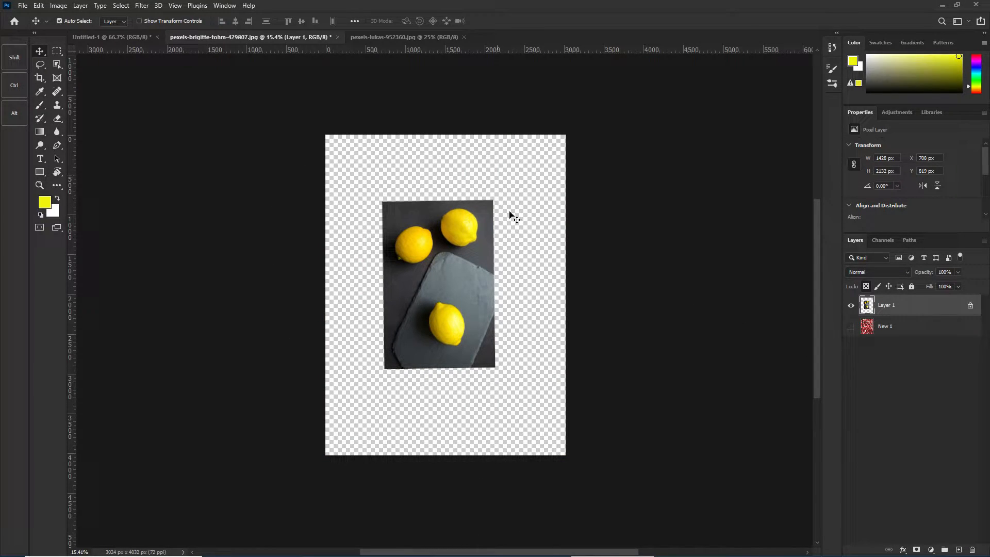
left_click(849, 328)
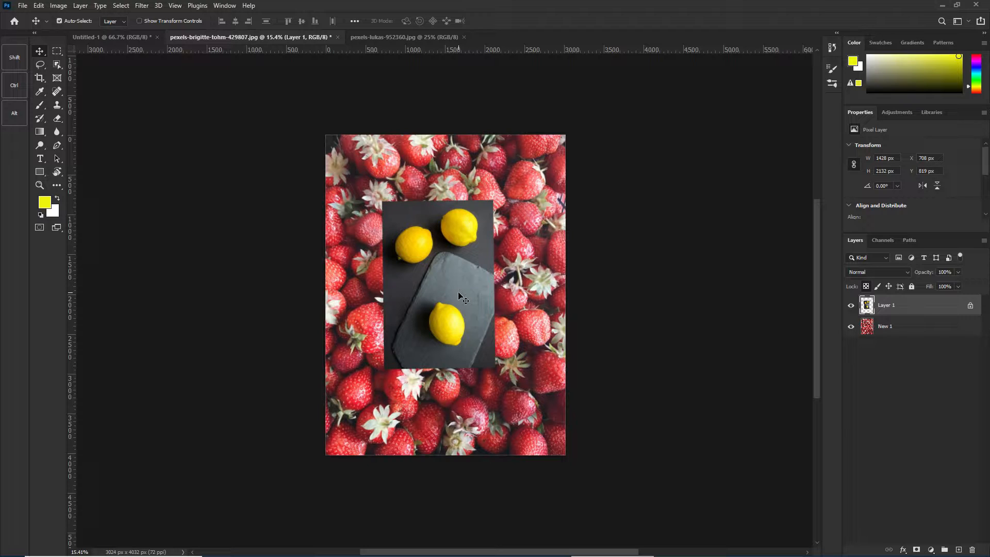
- Move the lemon layer slightly right and scale it to about 89% with Free Transform
mouse_move(459, 294)
left_mouse_down()
mouse_move(480, 242)
mouse_move(464, 222)
mouse_move(482, 258)
mouse_move(466, 286)
left_mouse_up()
key("ctrl+t")
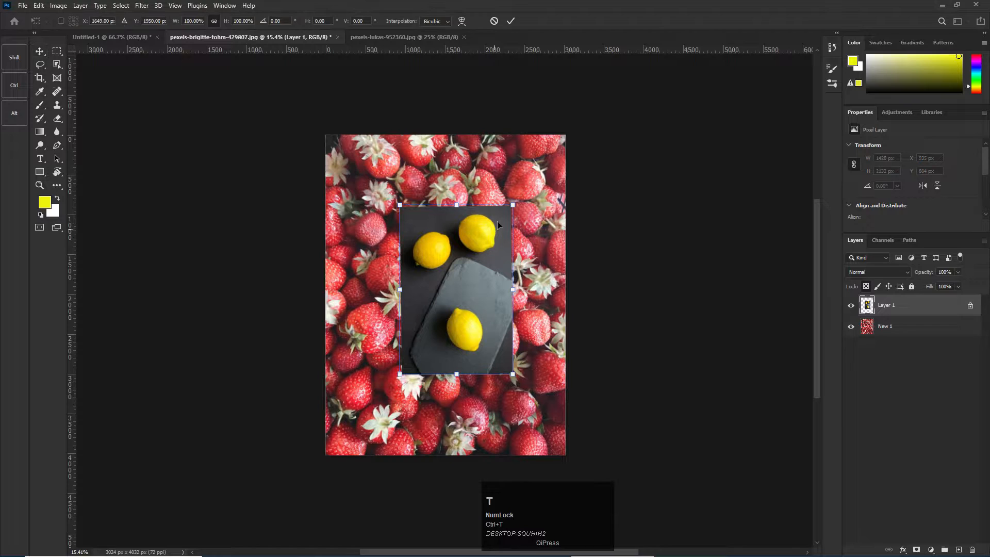
left_click_drag(512, 207, 503, 238)
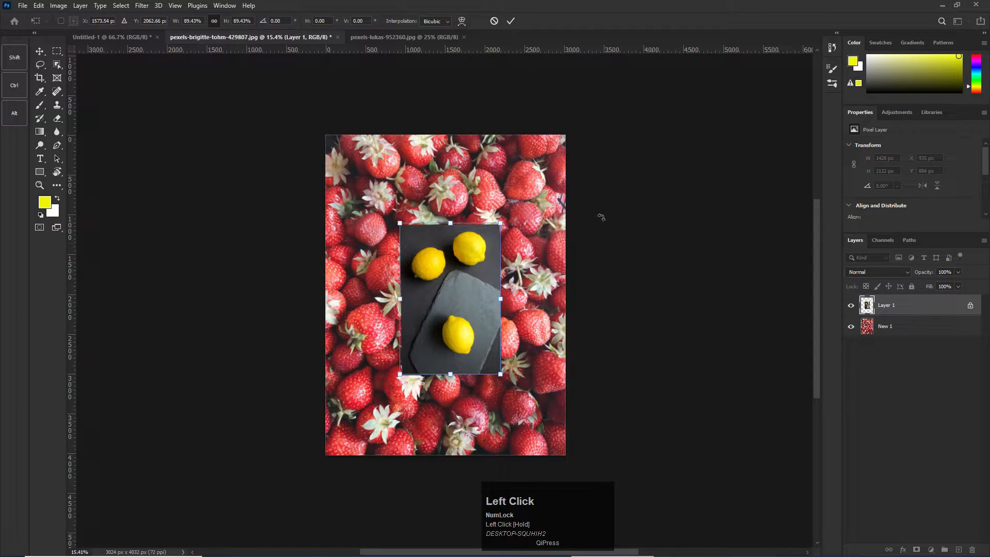
left_click(743, 172)
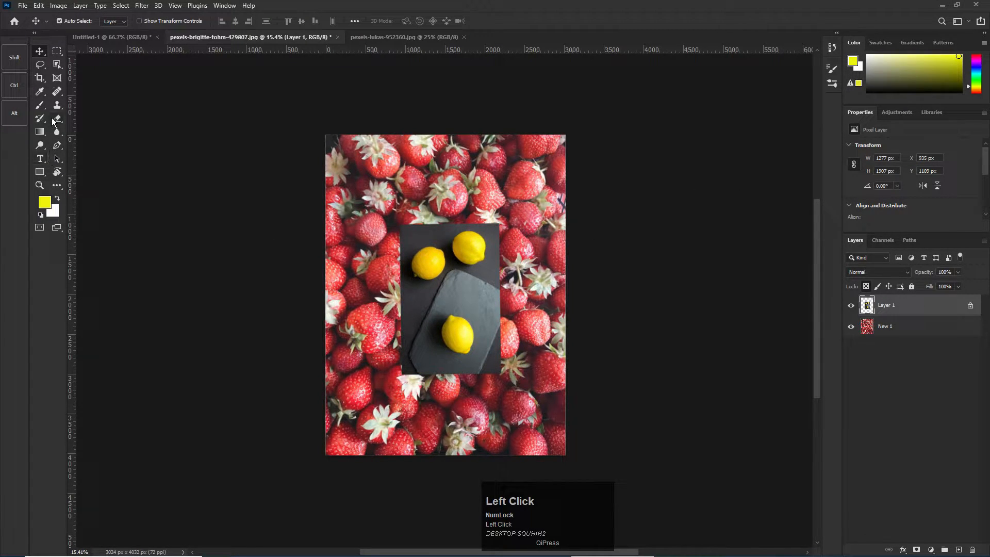
- Paint the whole lemon picture yellow with the Brush tool, and undo the painting and the last scaling
left_click(39, 105)
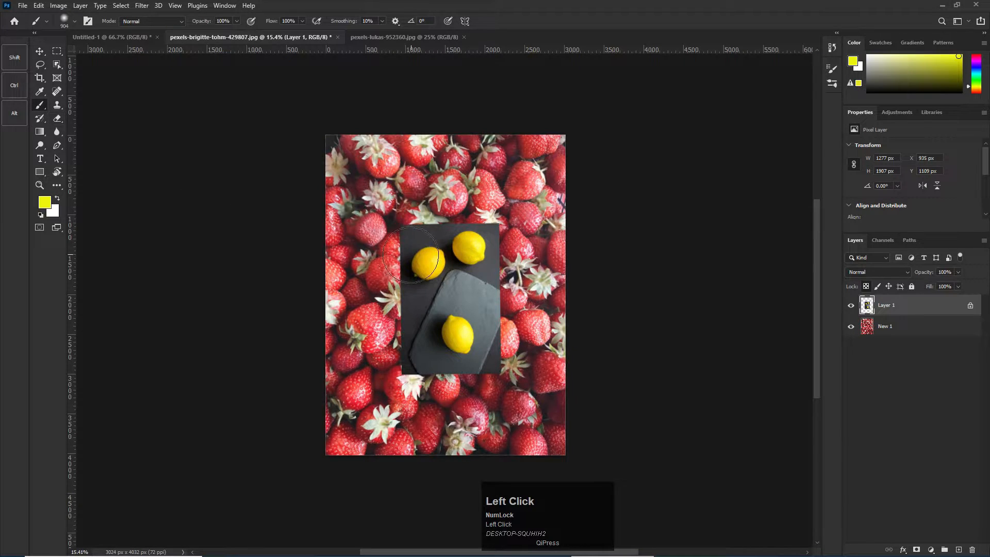
mouse_move(408, 248)
left_mouse_down()
mouse_move(468, 232)
mouse_move(507, 246)
mouse_move(356, 267)
mouse_move(488, 261)
mouse_move(328, 304)
mouse_move(492, 287)
mouse_move(413, 313)
mouse_move(517, 290)
mouse_move(405, 335)
mouse_move(510, 312)
mouse_move(425, 347)
mouse_move(466, 338)
mouse_move(549, 173)
mouse_move(380, 201)
mouse_move(506, 203)
mouse_move(391, 278)
mouse_move(482, 268)
mouse_move(432, 306)
mouse_move(487, 314)
mouse_move(519, 338)
mouse_move(506, 411)
mouse_move(378, 366)
mouse_move(408, 349)
left_mouse_up()
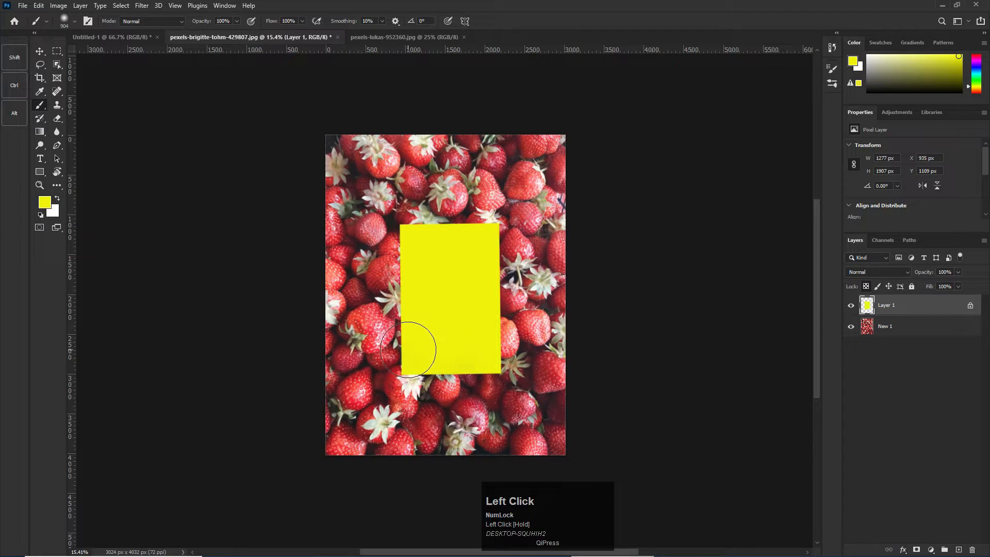
key("ctrl+z")
key("ctrl+z")
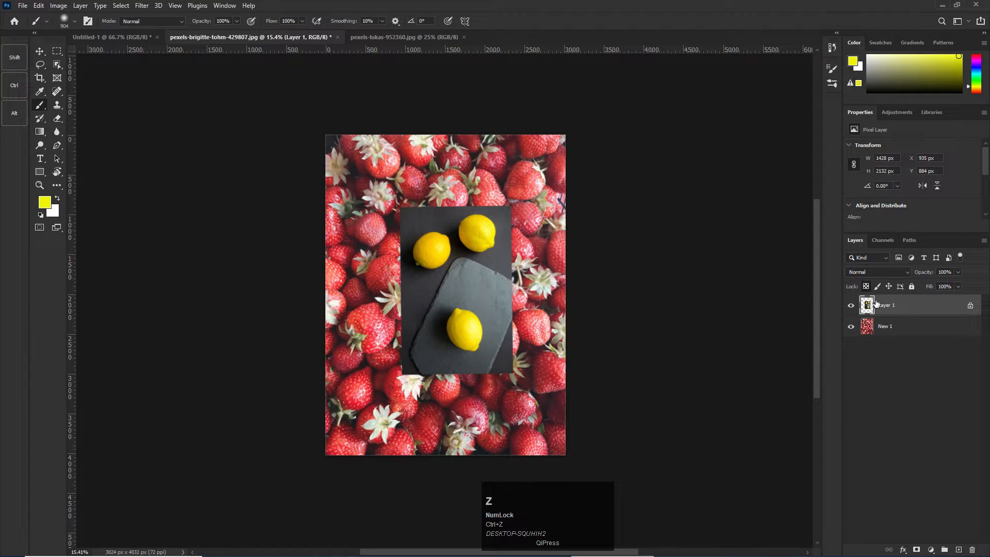
- Hide the New 1 layer and try brushing across the edges of the transparency-locked lemon layer
left_click(849, 327)
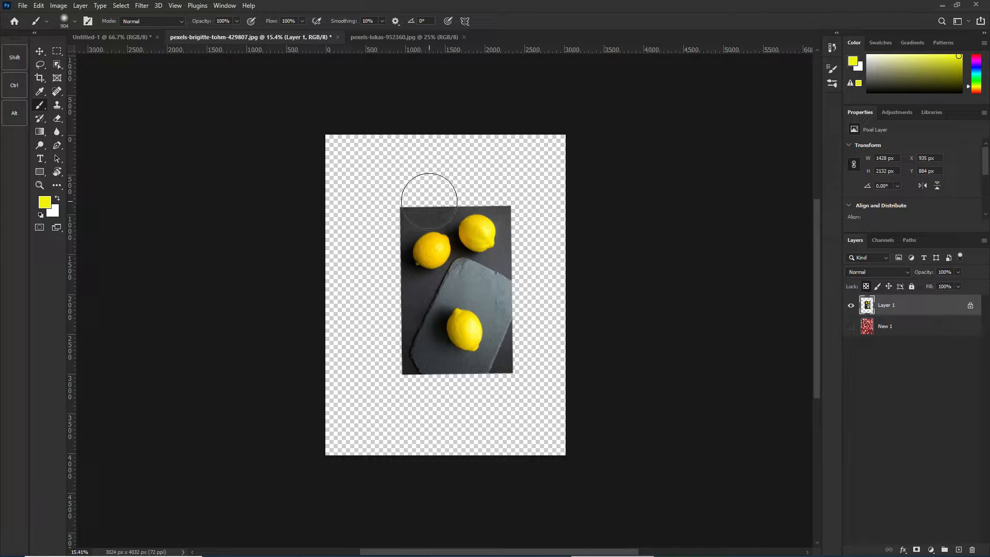
left_click(391, 216)
mouse_move(448, 205)
left_mouse_down()
mouse_move(398, 222)
mouse_move(566, 205)
mouse_move(494, 243)
mouse_move(416, 254)
mouse_move(436, 261)
mouse_move(394, 276)
mouse_move(408, 291)
mouse_move(424, 271)
mouse_move(438, 307)
mouse_move(524, 287)
mouse_move(431, 338)
mouse_move(441, 344)
left_mouse_up()
left_click_drag(522, 358, 455, 347)
- Lock the image pixels of Layer 1, and scale the lemon picture down to about 1314 × 1961 px with Free Transform
left_click(877, 286)
key("ctrl+t")
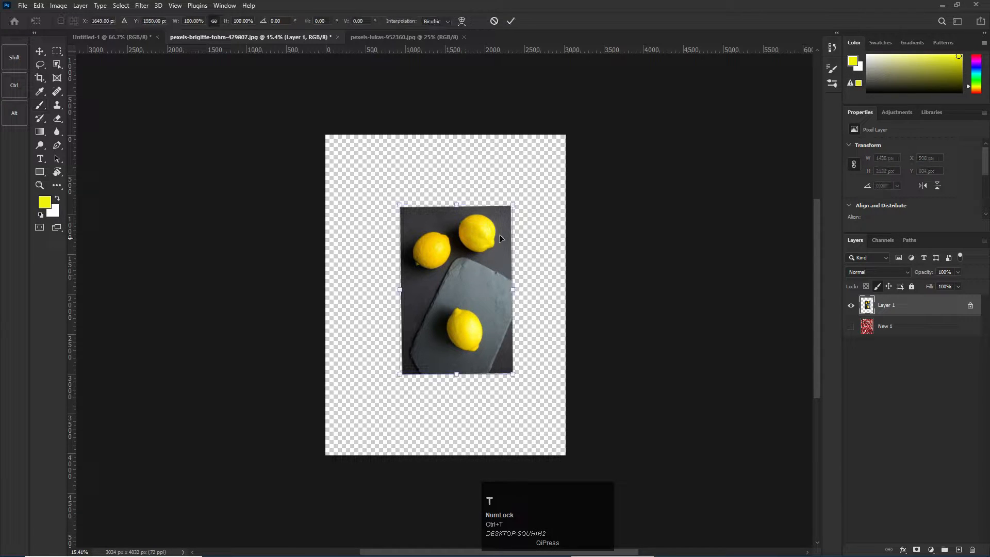
mouse_move(513, 206)
left_mouse_down()
mouse_move(519, 195)
mouse_move(504, 219)
left_mouse_up()
mouse_move(435, 270)
left_mouse_down()
mouse_move(463, 243)
mouse_move(438, 257)
left_mouse_up()
key("Return")
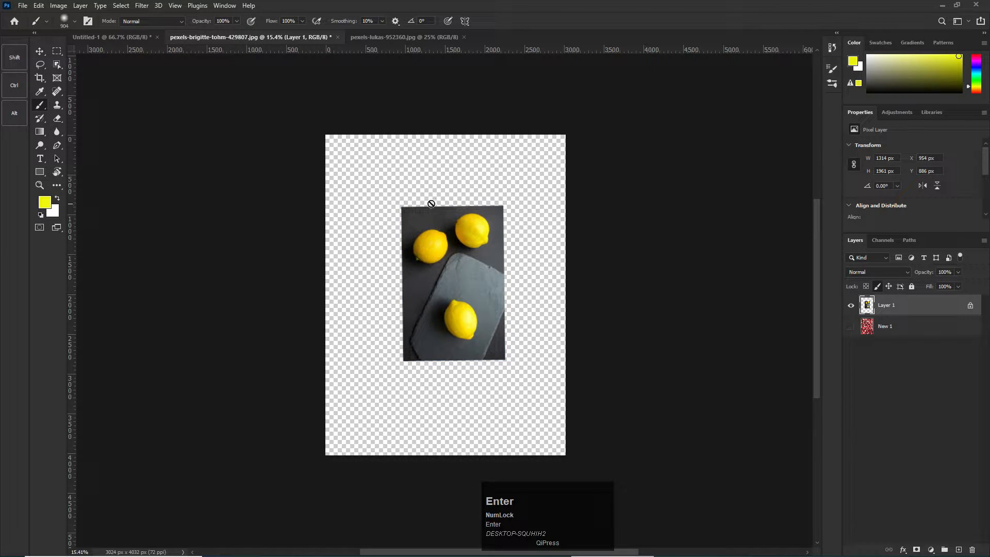
- Try to paint on the lemon layer with the Brush tool while its image pixels are locked
left_click(877, 286)
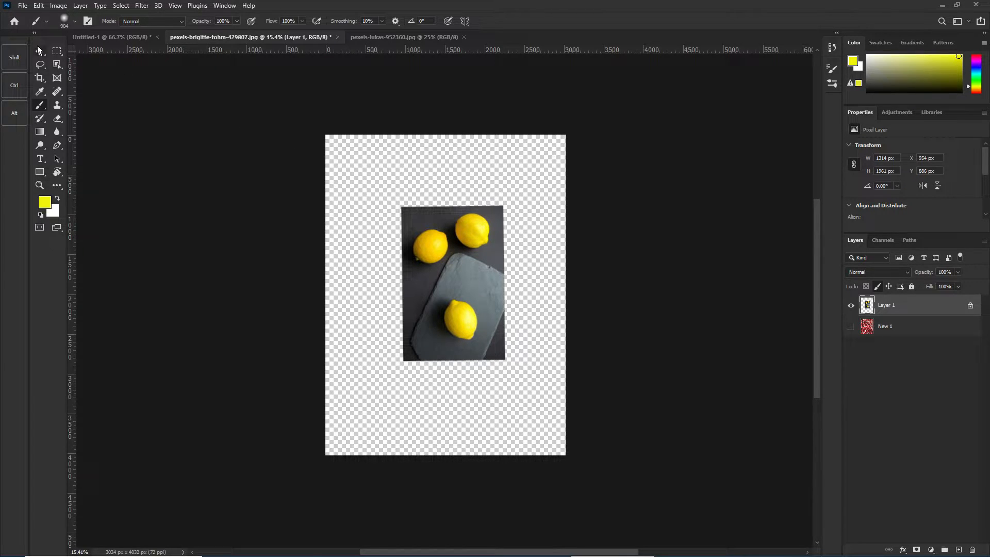
left_click(39, 106)
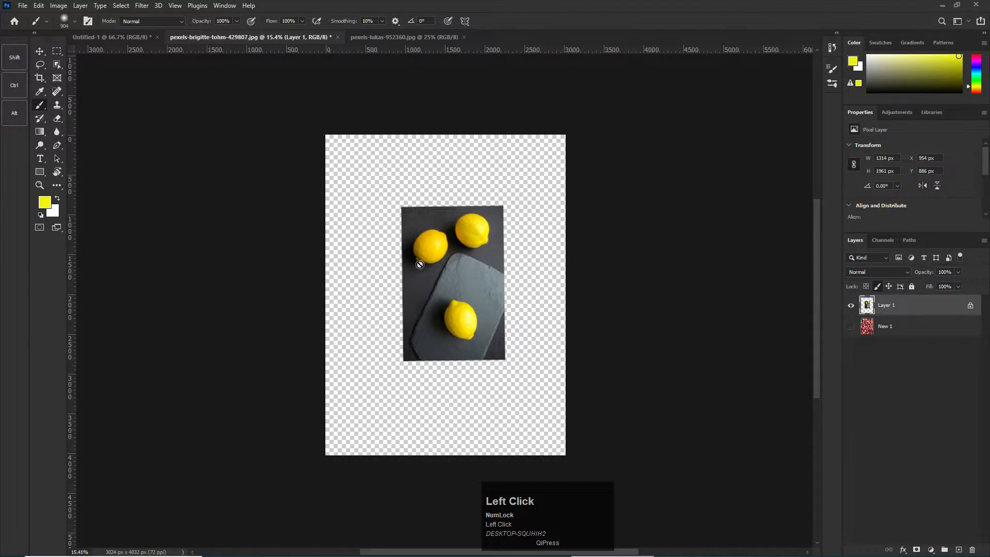
left_click(391, 245)
left_click(470, 210)
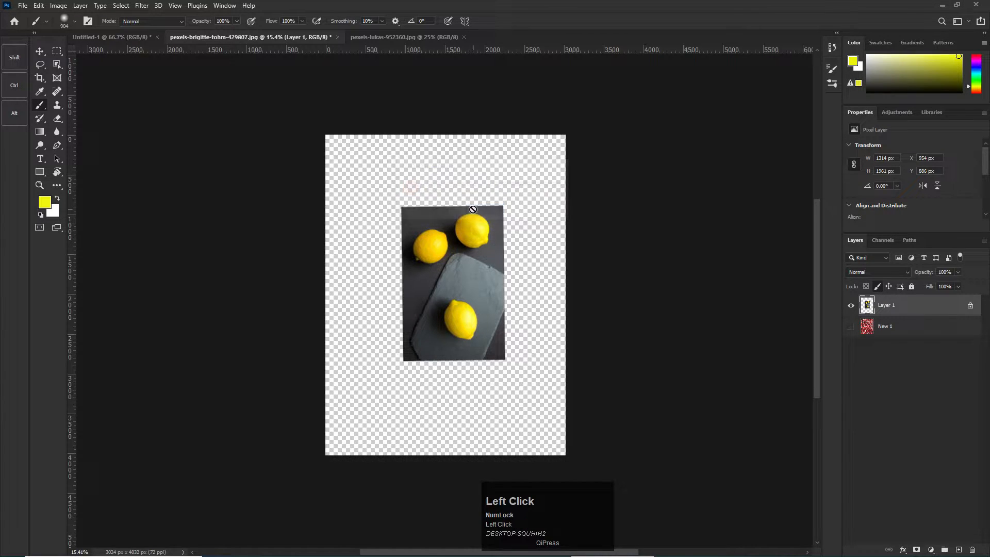
left_click(361, 152)
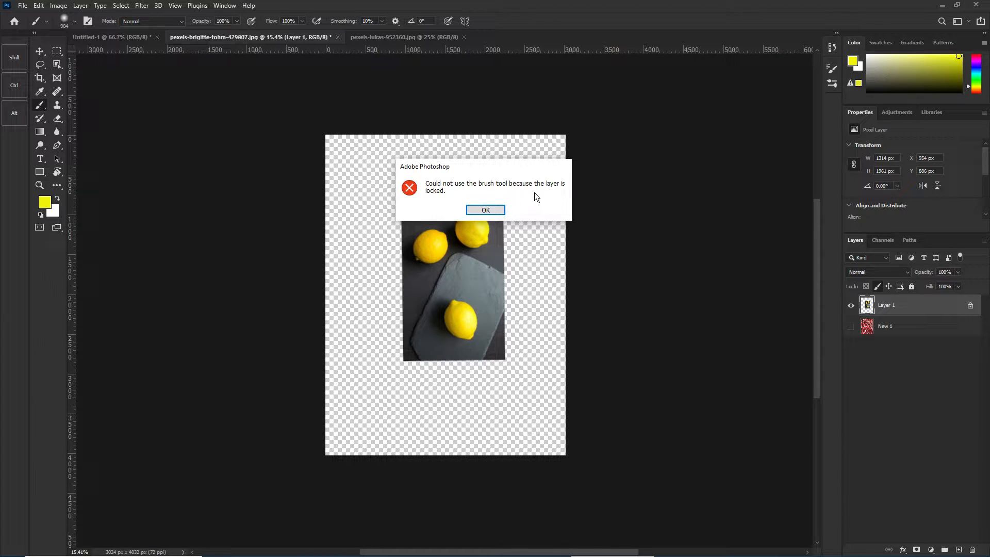
left_click(490, 209)
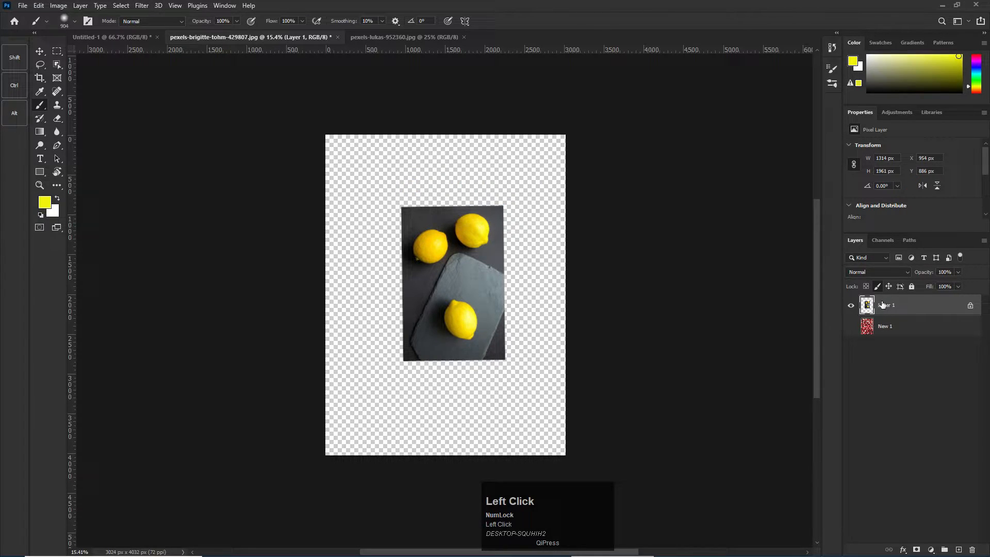
left_click(462, 243)
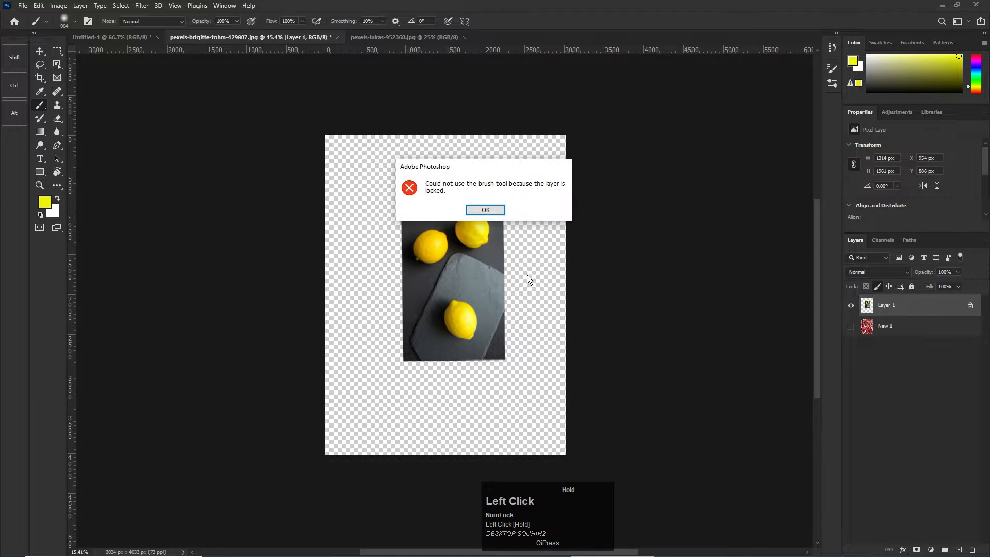
left_click(480, 211)
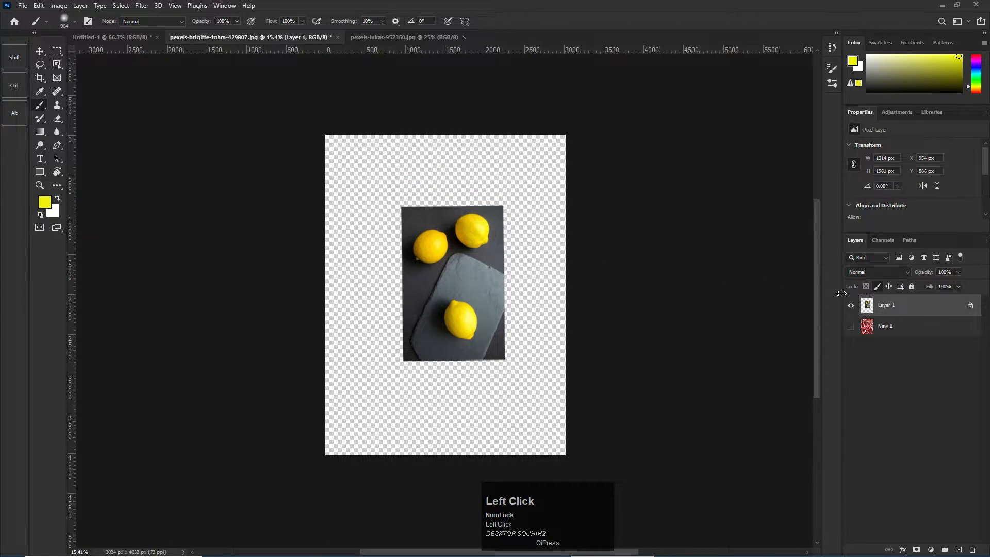
- Switch Layer 1 from the image-pixel lock to transparent-pixel and position locks, and brush yellow over the lemon picture
left_click(878, 286)
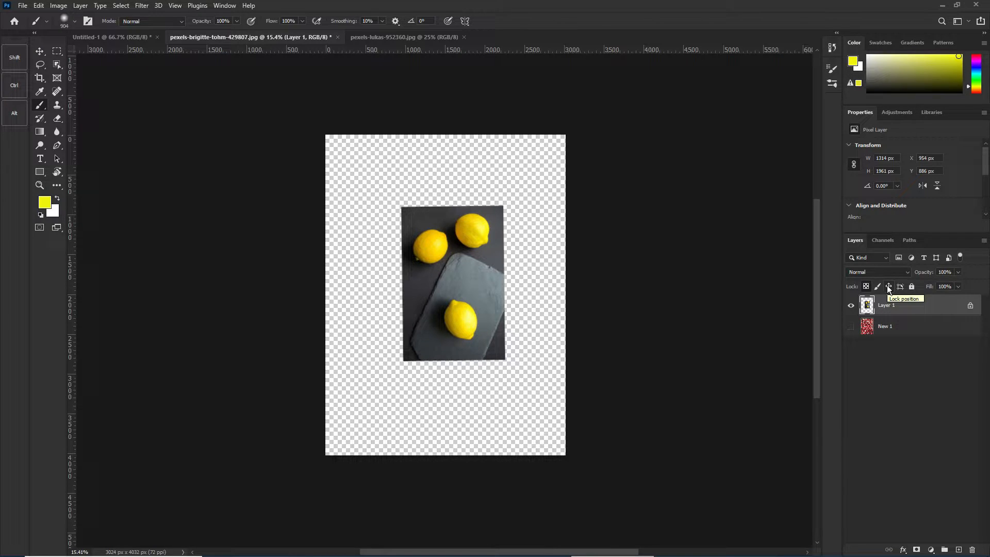
left_click(890, 287)
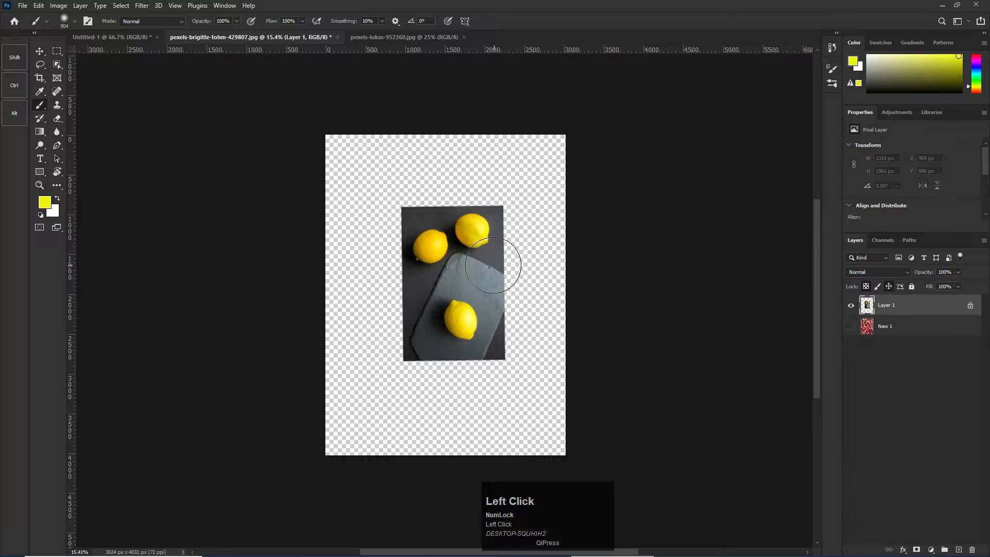
mouse_move(417, 226)
left_mouse_down()
mouse_move(471, 253)
mouse_move(462, 281)
mouse_move(390, 315)
mouse_move(493, 358)
mouse_move(459, 356)
left_mouse_up()
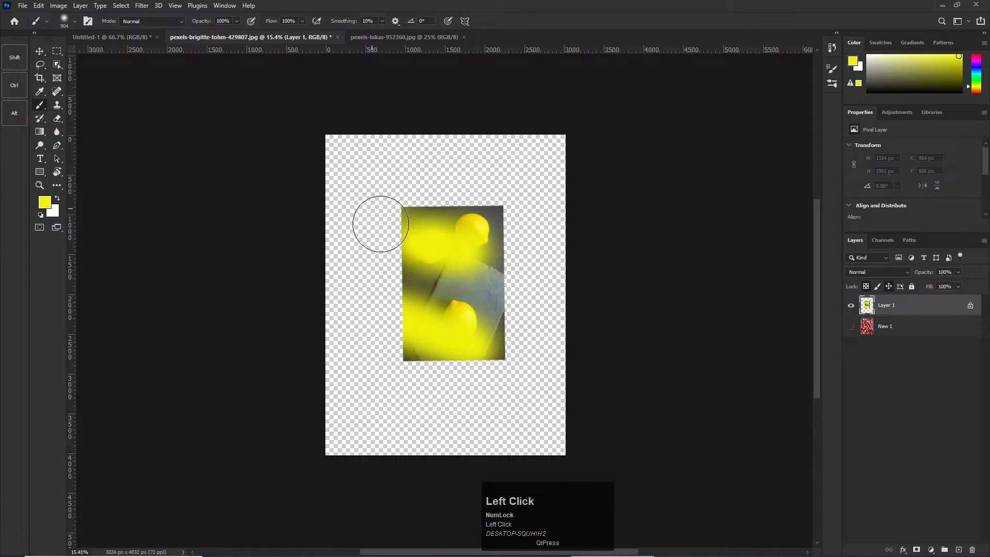
- Unlock the transparent pixels of Layer 1 and brush yellow strokes across the empty area around the lemon picture
left_click(867, 287)
mouse_move(371, 193)
left_mouse_down()
mouse_move(367, 181)
mouse_move(448, 150)
mouse_move(544, 178)
left_mouse_up()
mouse_move(375, 495)
left_mouse_down()
mouse_move(337, 333)
mouse_move(365, 320)
left_mouse_up()
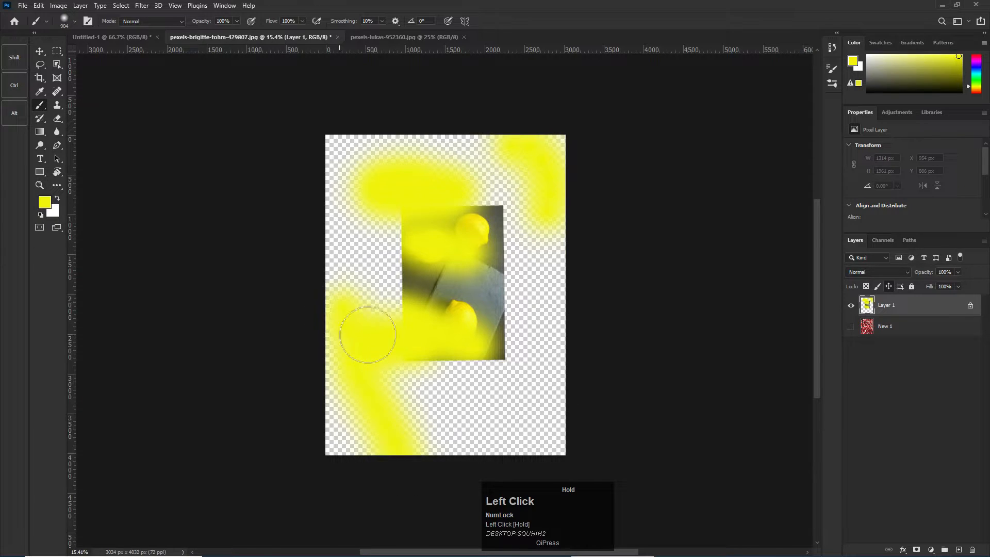
- Try to move and Free Transform the position-locked lemon layer, and remove the position lock from Layer 1
left_click(39, 50)
left_click_drag(455, 273, 475, 258)
key("ctrl+t")
left_click(477, 228)
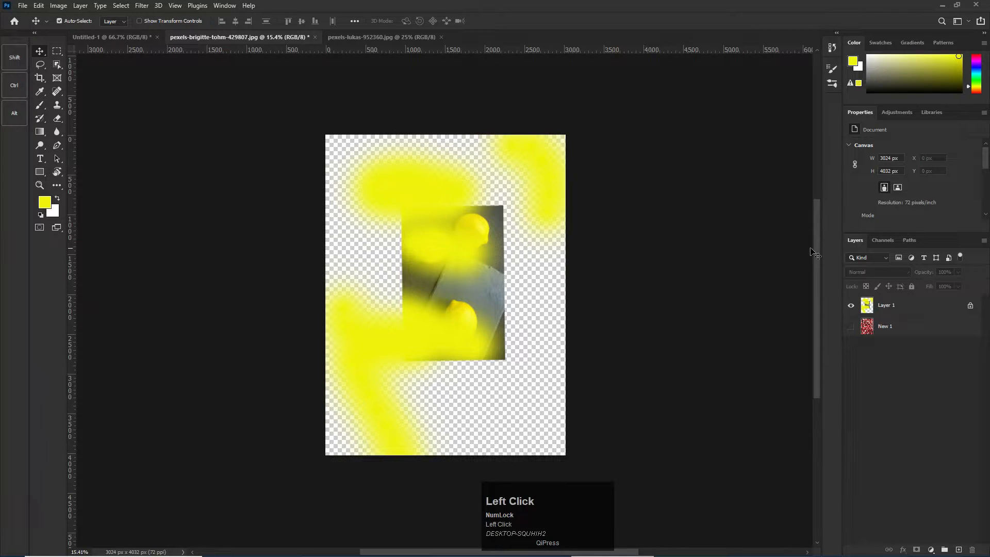
left_click(892, 305)
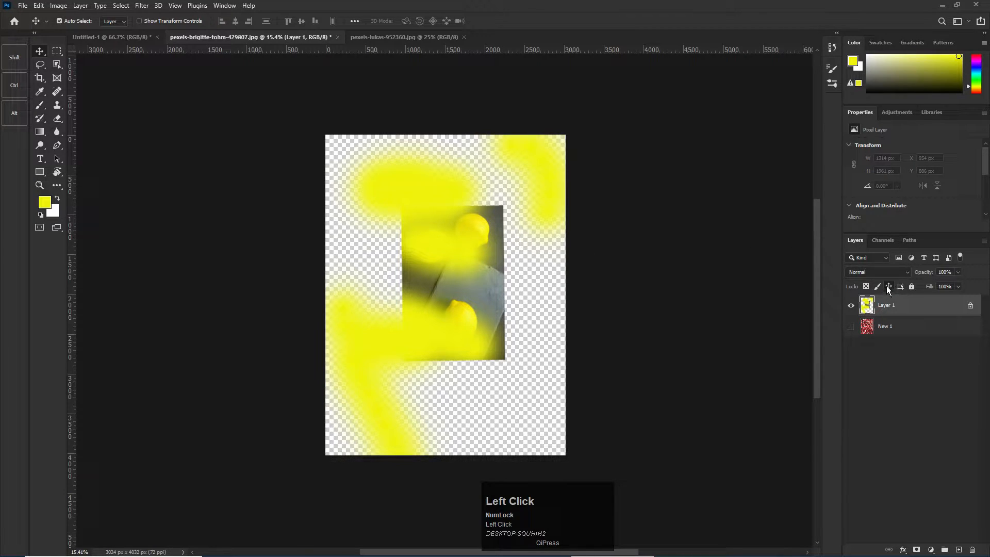
left_click(889, 287)
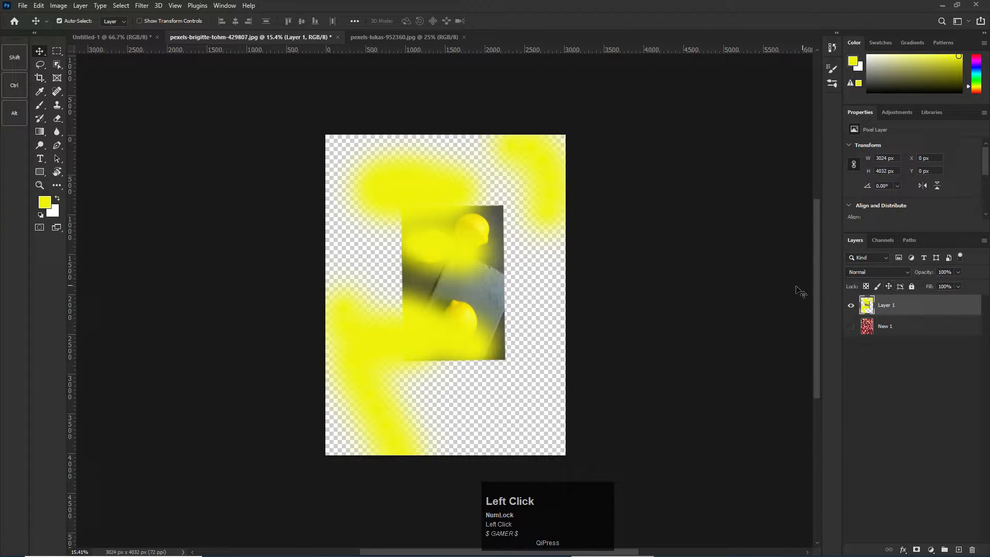
- Undo the lock changes and all the yellow brush strokes on Layer 1
key("ctrl+z")
key("ctrl+z")
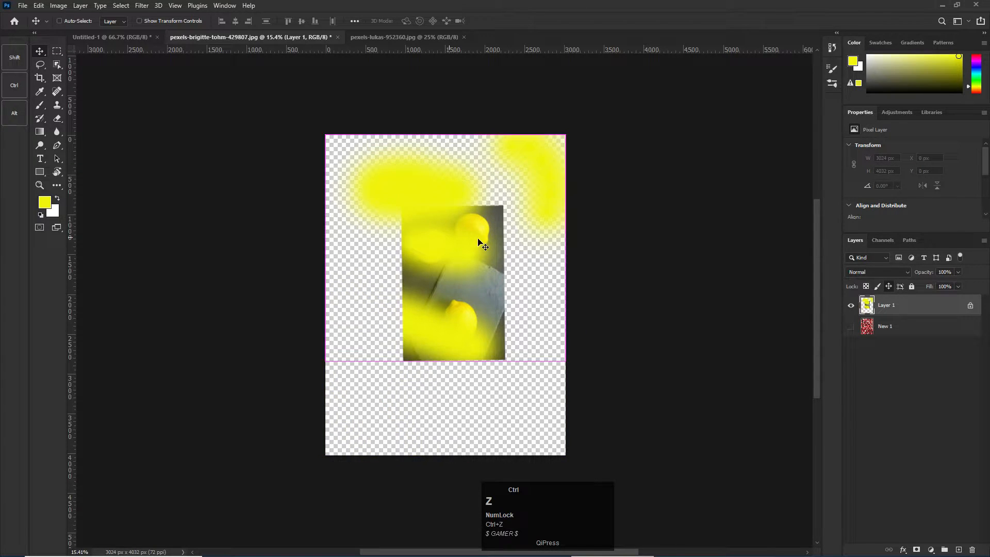
key("ctrl+z")
key("ctrl+z")
key("ctrl+z")
key("ctrl+z")
key("ctrl+z")
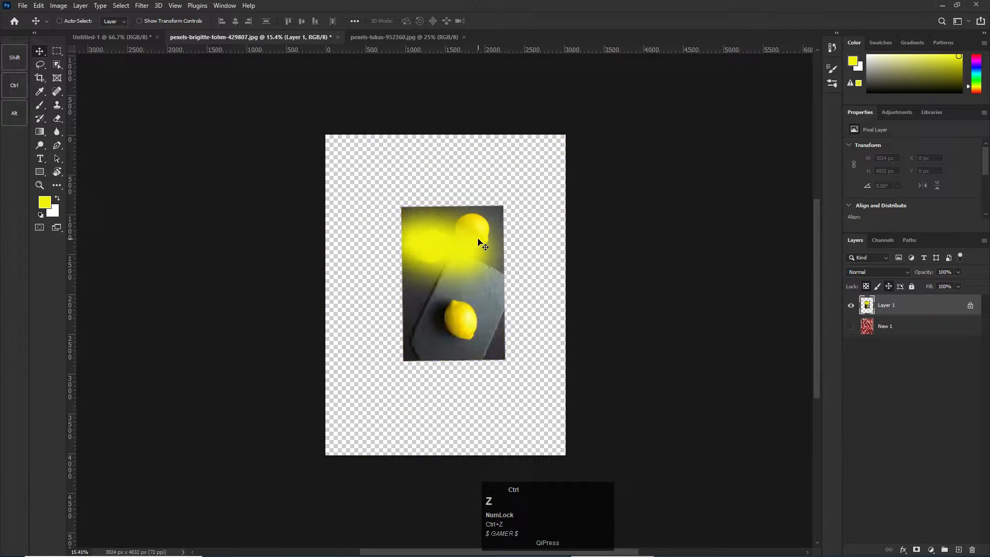
key("ctrl+z")
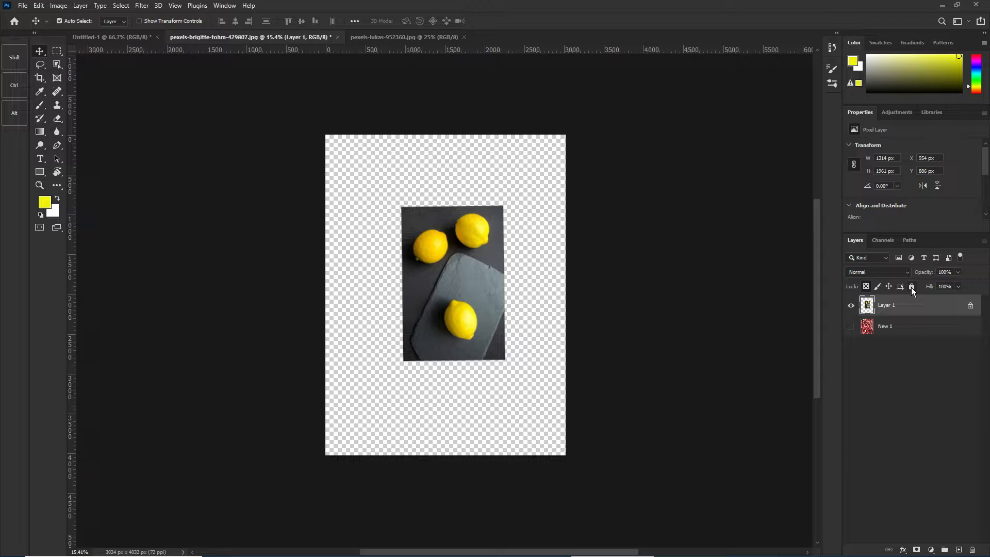
- Show the New 1 layer, apply Lock all to Layer 1, and remove the locks from Layer 1
left_click(851, 326)
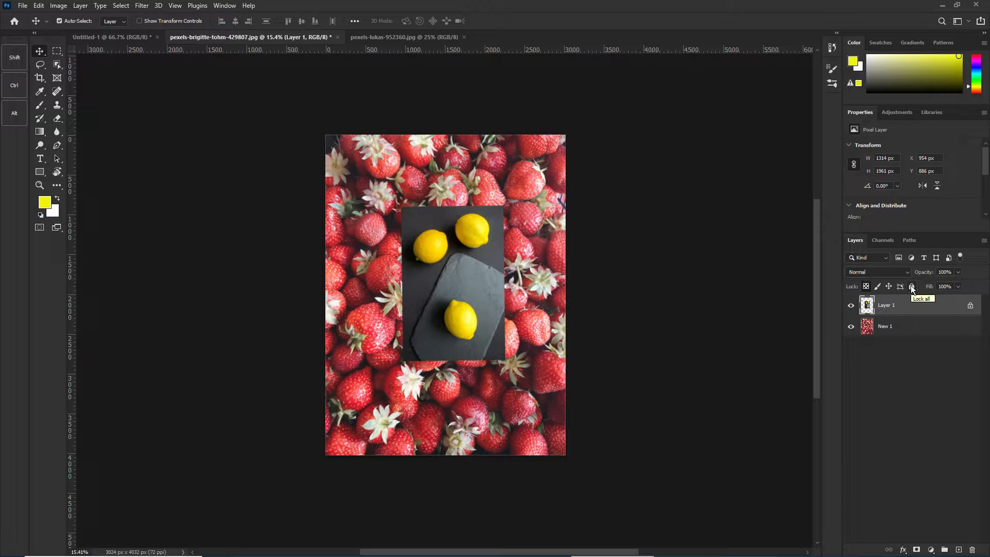
left_click(911, 287)
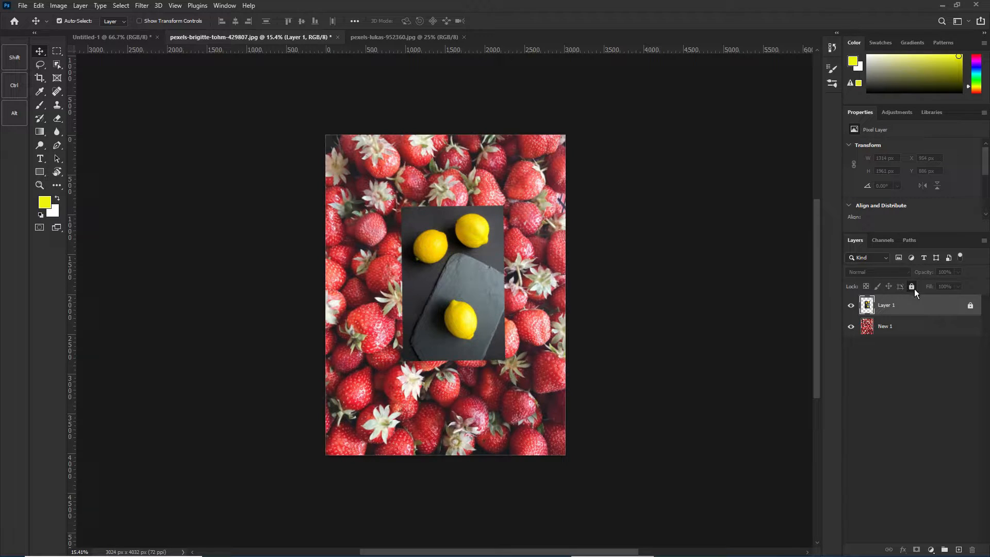
left_click(971, 307)
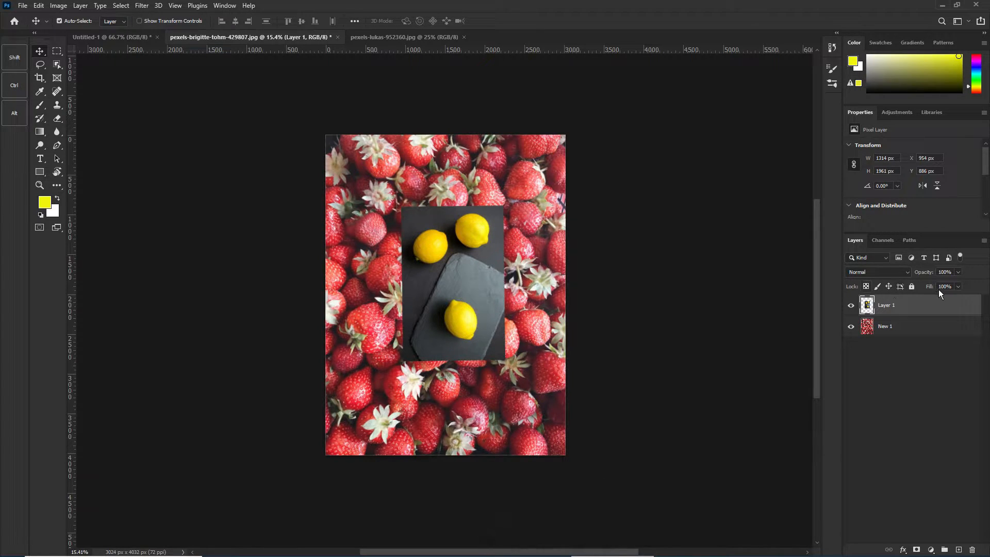
- Try Layer 1 at 60% opacity and 70% fill, restore both to 100%, and move the lemon picture to about X 855, Y 1191 px
left_click_drag(930, 276, 909, 274)
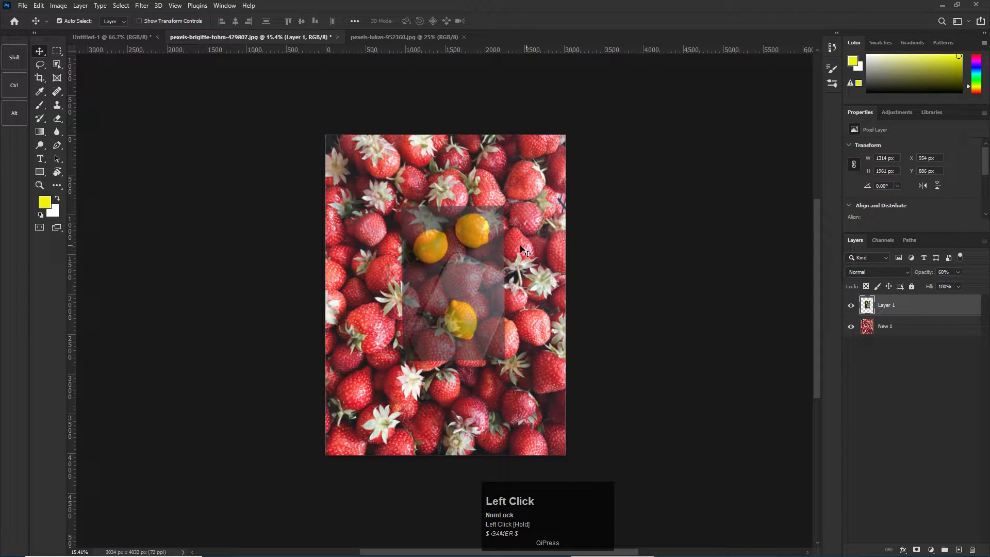
mouse_move(457, 246)
left_mouse_down()
mouse_move(462, 222)
mouse_move(478, 217)
mouse_move(454, 240)
left_mouse_up()
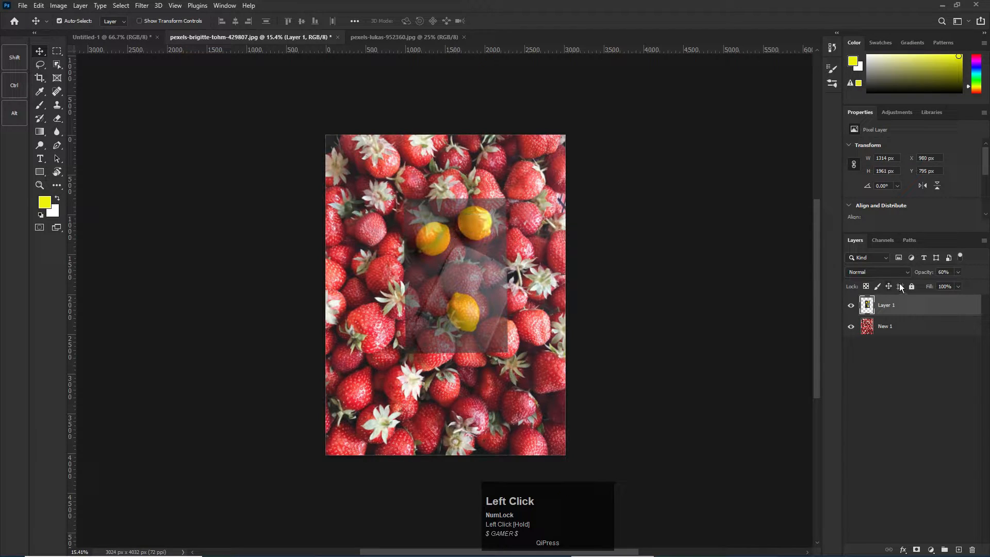
mouse_move(920, 276)
left_mouse_down()
mouse_move(966, 288)
mouse_move(912, 285)
left_mouse_up()
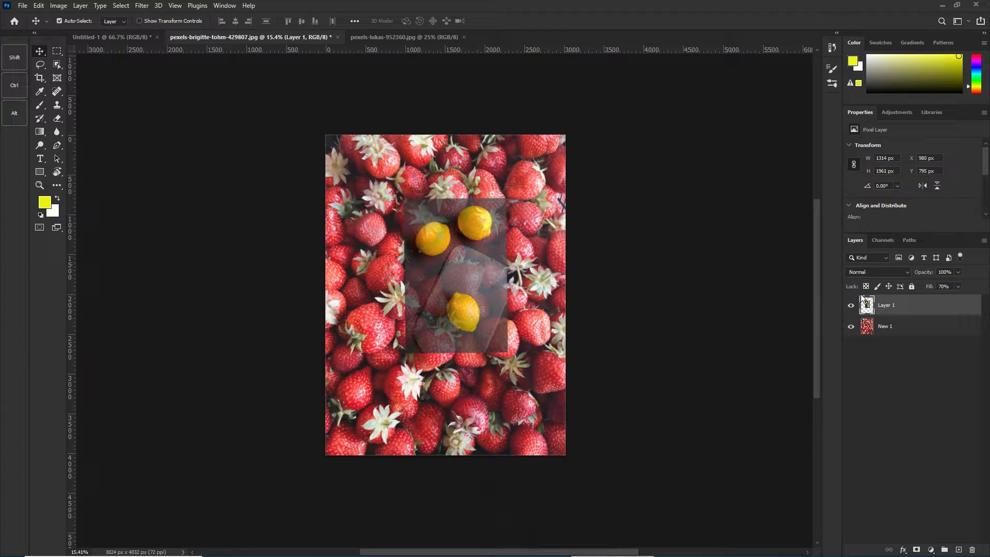
left_click_drag(931, 289, 965, 286)
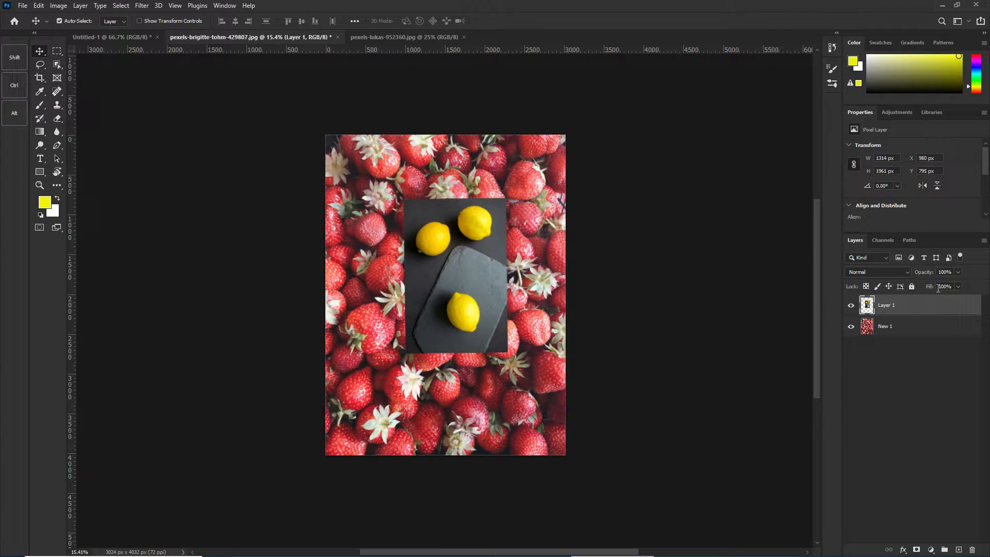
left_click_drag(435, 257, 426, 296)
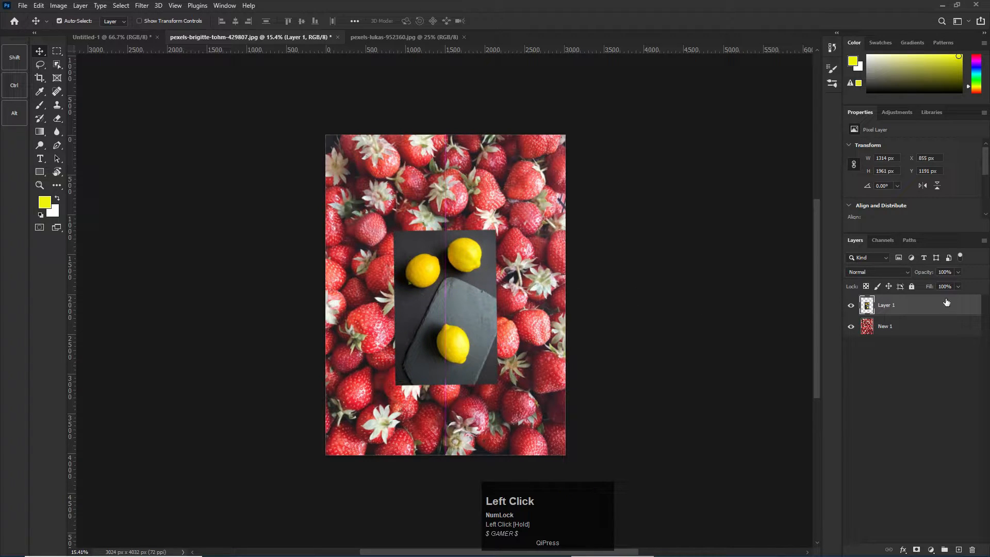
- Preview several blend modes on Layer 1, including Multiply, and set its blend mode to Dissolve
left_click(884, 271)
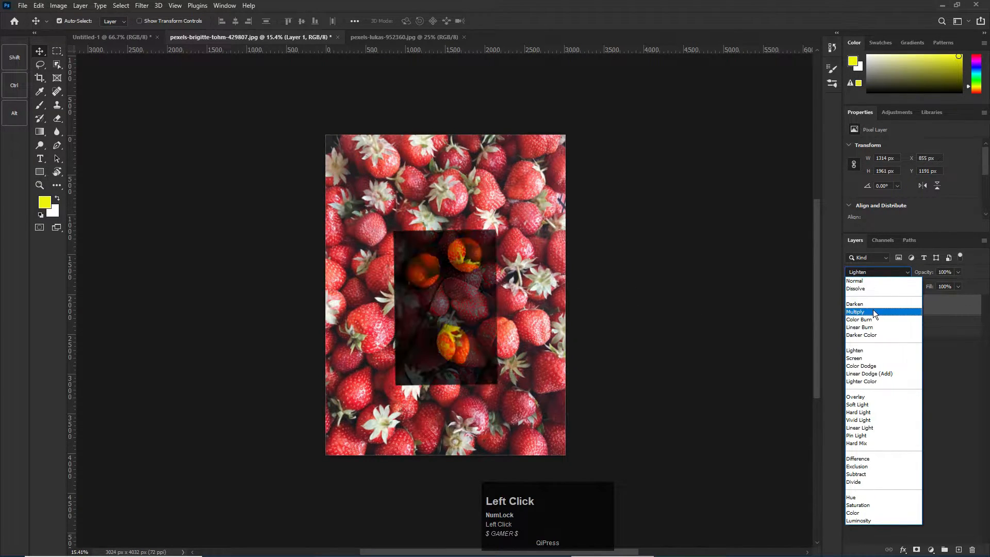
left_click(880, 272)
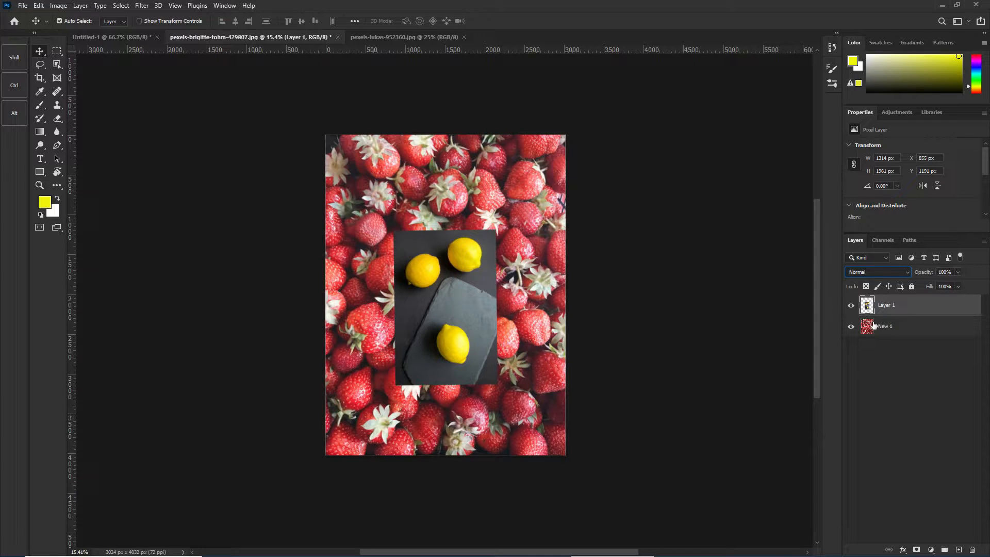
left_click(896, 274)
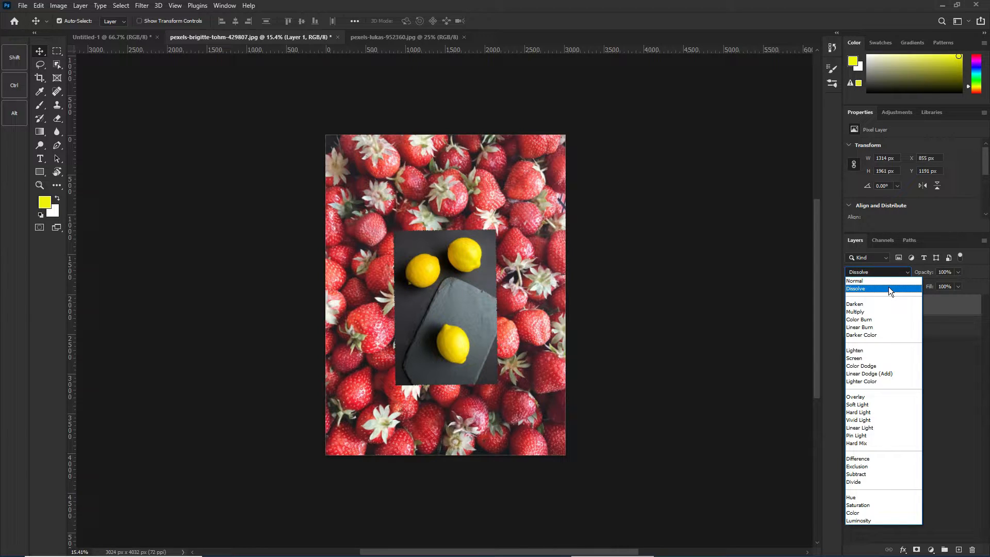
left_click(889, 289)
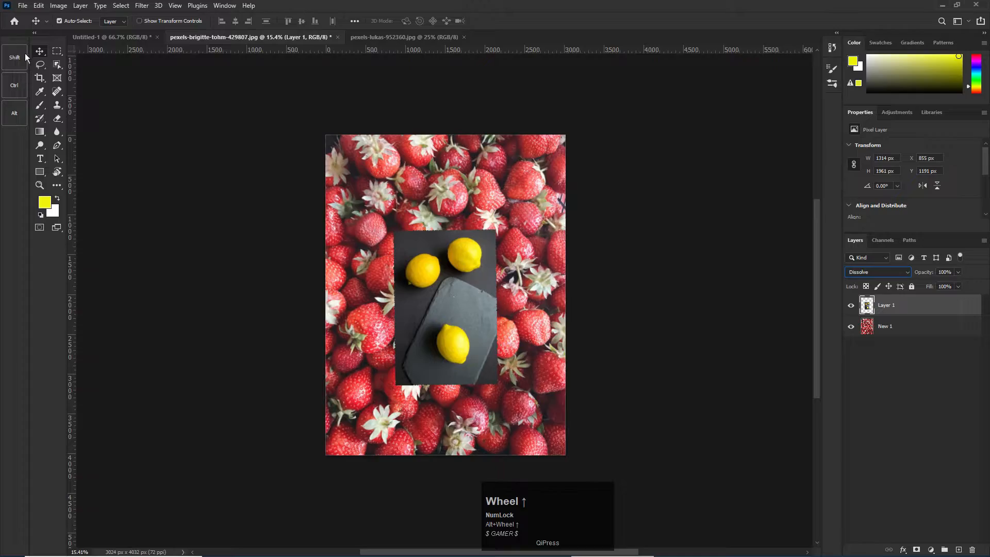
- Set the blend mode of the New 1 strawberry layer to Dissolve
left_click(885, 326)
scroll(438, 292, "up", 3)
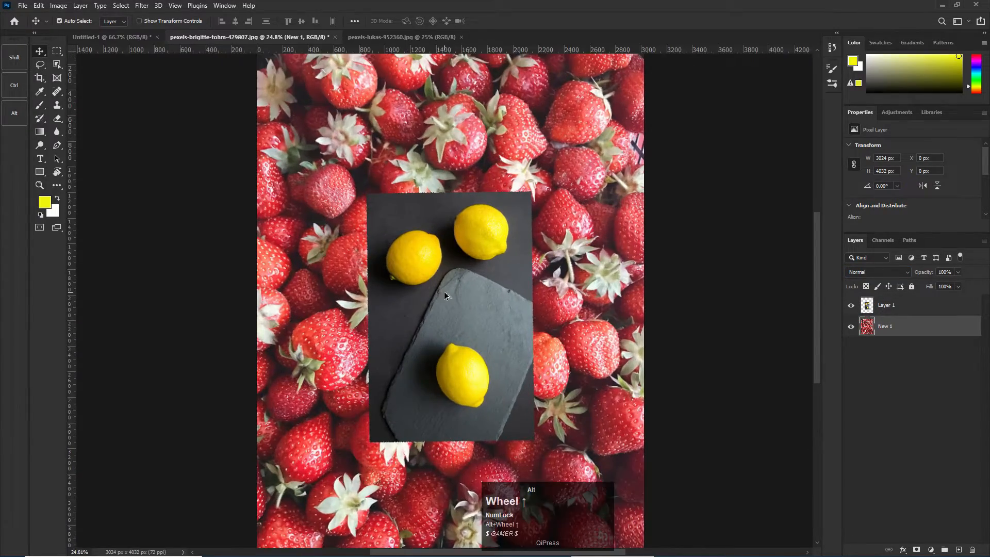
scroll(445, 294, "up", 4)
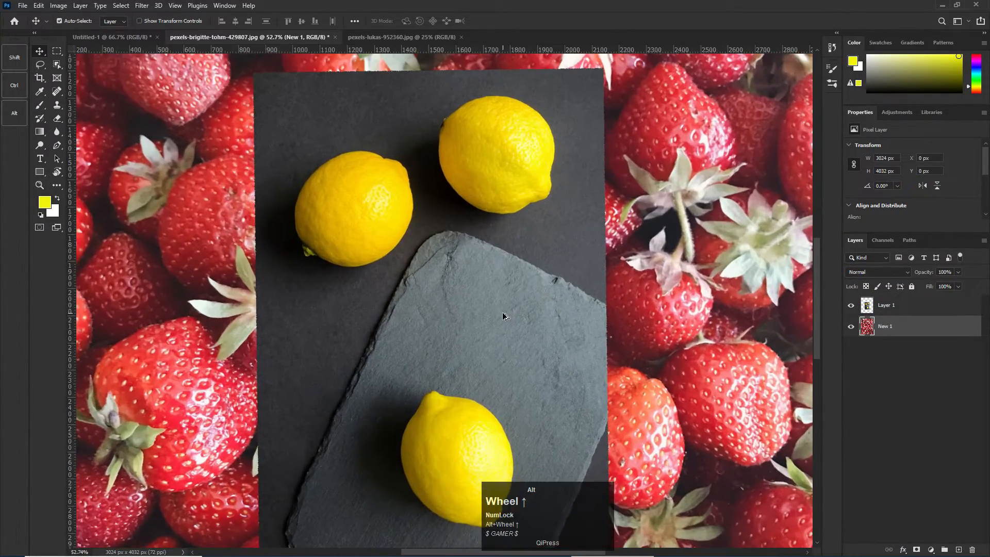
scroll(503, 316, "down", 5)
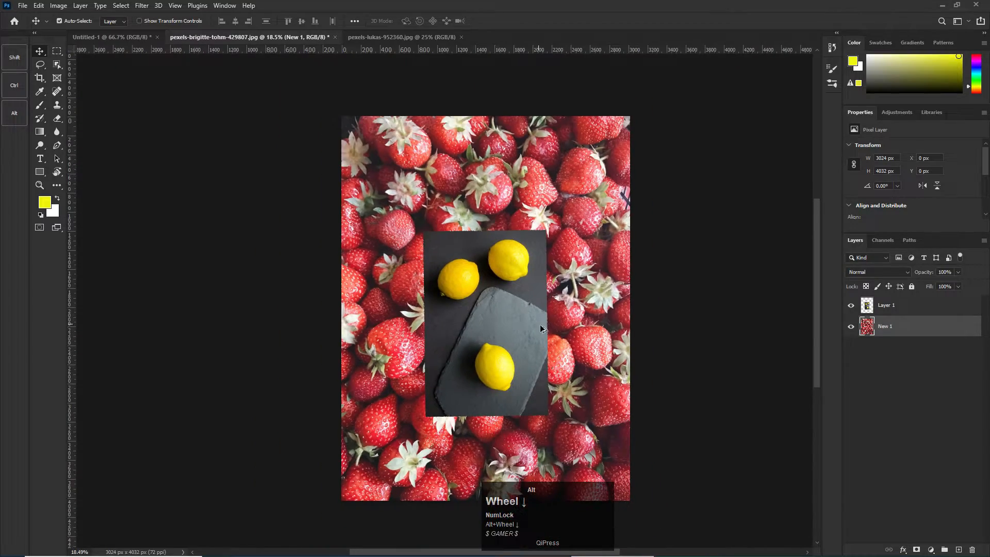
key("space")
left_click_drag(556, 342, 519, 263)
scroll(503, 254, "up", 4)
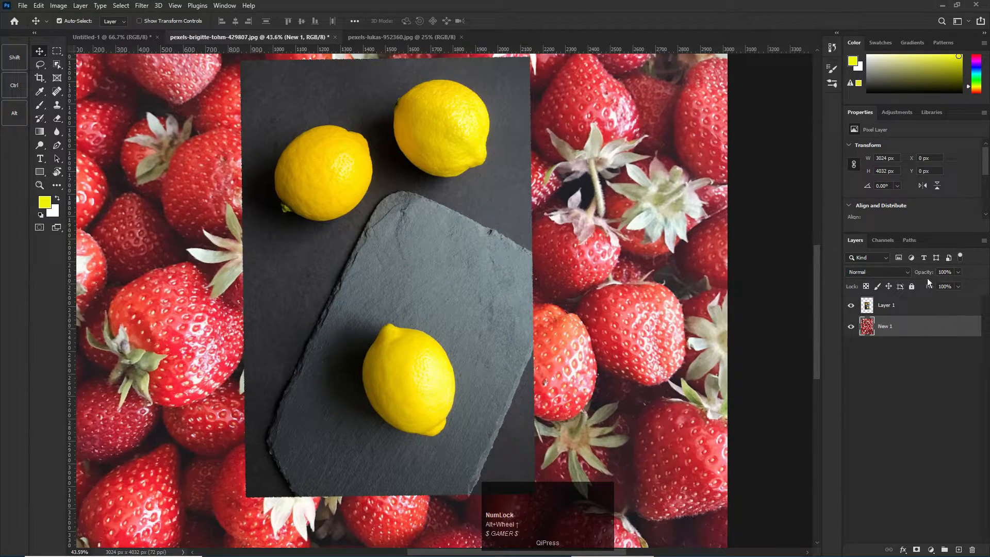
left_click(907, 273)
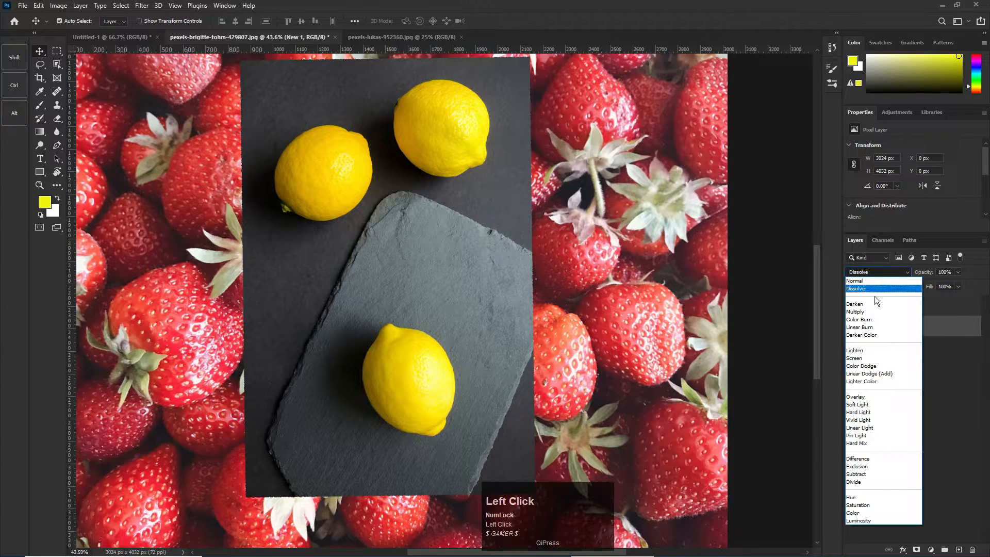
left_click(872, 287)
scroll(360, 190, "up", 1, "alt")
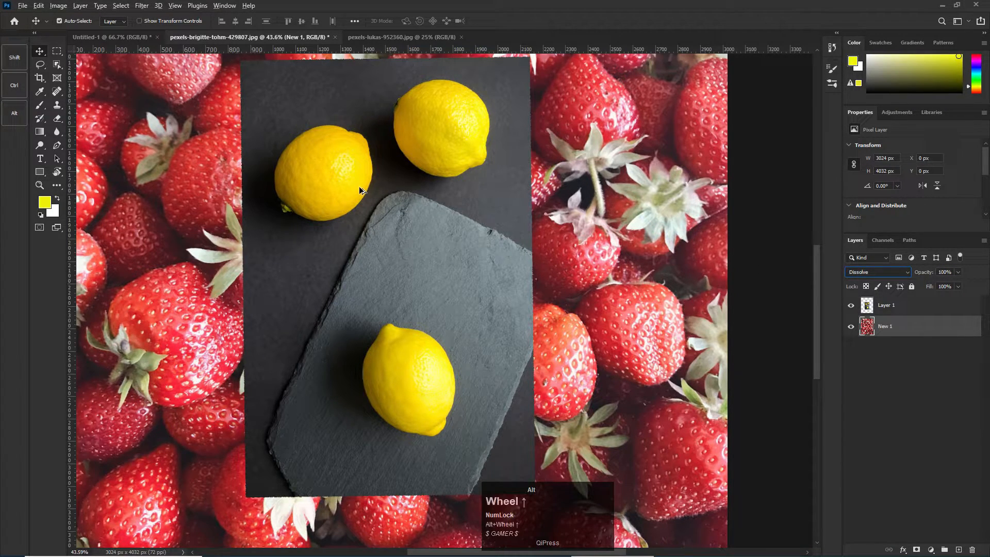
- Select Layer 1 and lower its opacity to 75% with the Dissolve blend mode applied
left_click(414, 206)
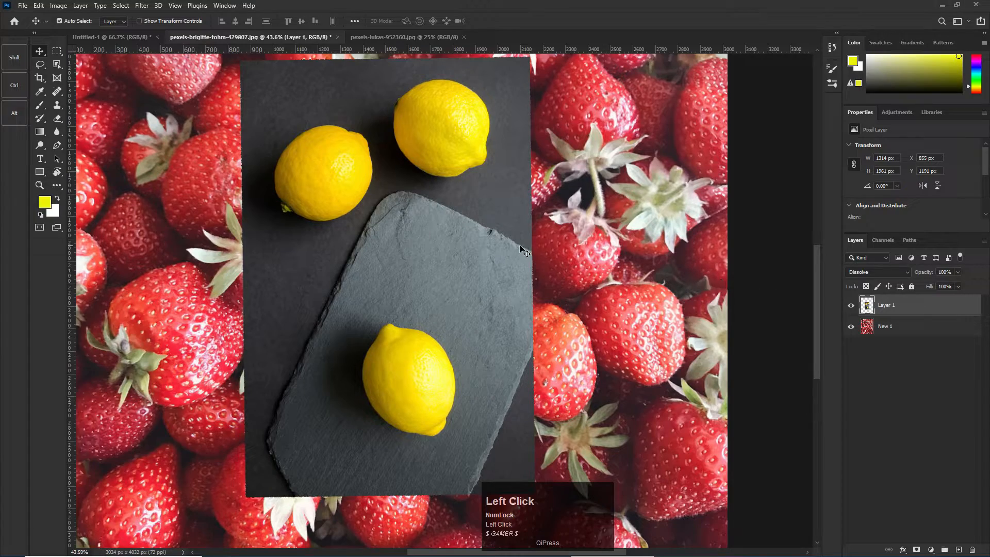
scroll(520, 250, "up", 4, "alt")
scroll(510, 246, "down", 5)
scroll(748, 246, "up", 4)
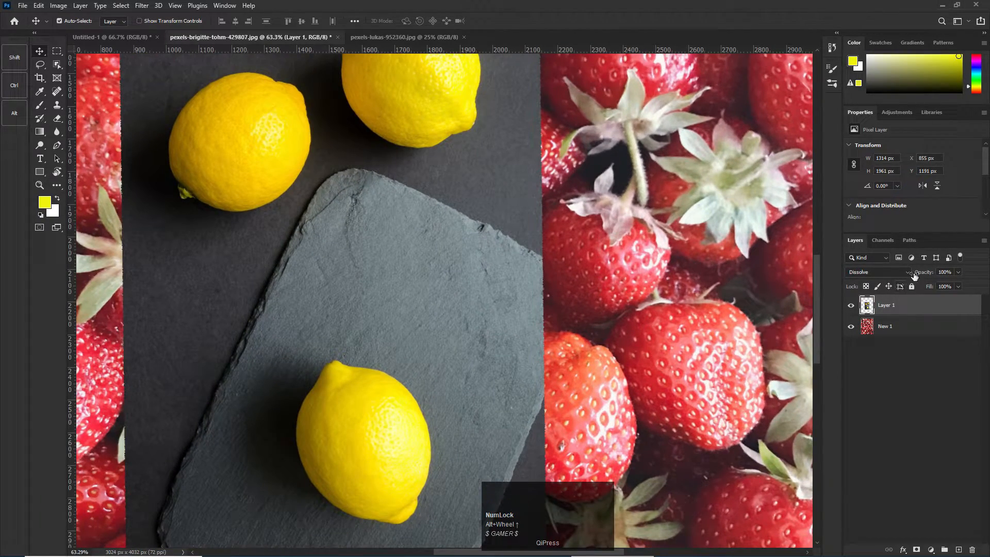
left_click_drag(922, 272, 910, 274)
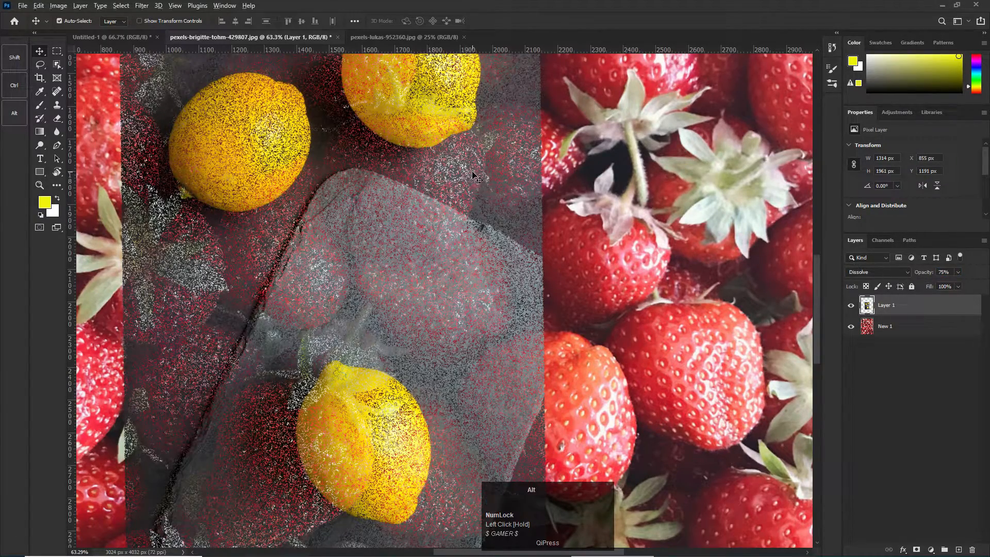
- Reduce the opacity of Layer 1 to 54% and examine the Dissolve grain along the slate's edge up close
scroll(473, 175, "up", 2)
scroll(472, 175, "up", 1)
scroll(473, 176, "up", 1)
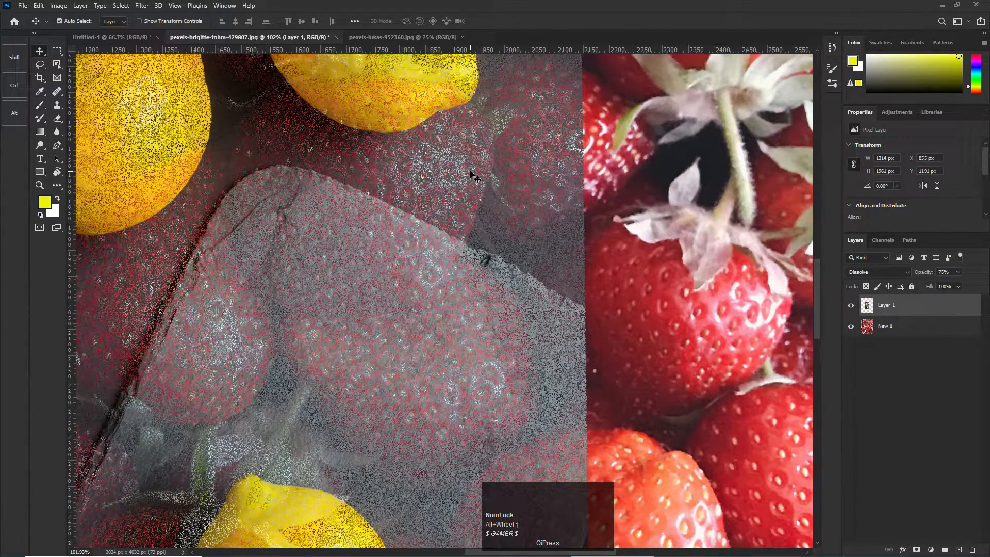
scroll(487, 183, "up", 3)
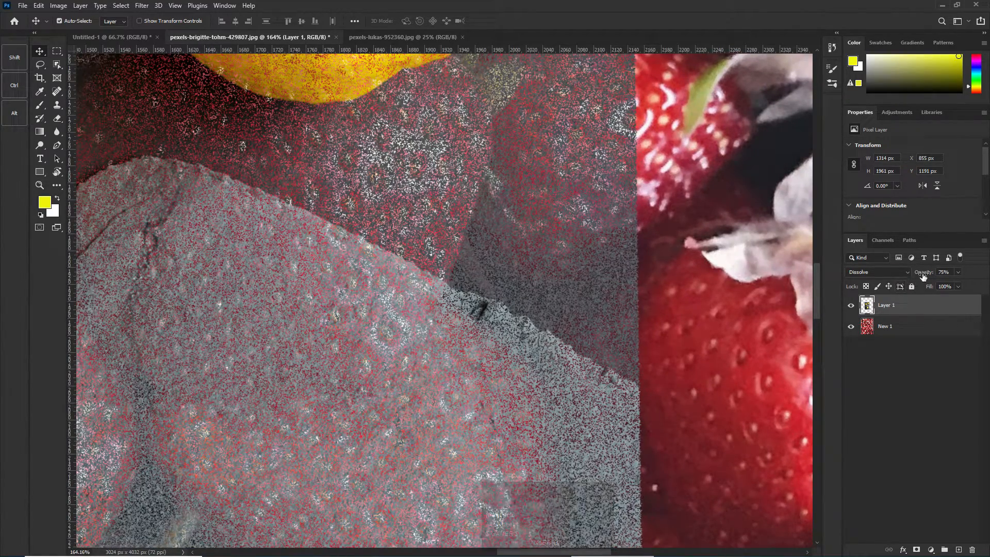
left_click_drag(924, 276, 914, 275)
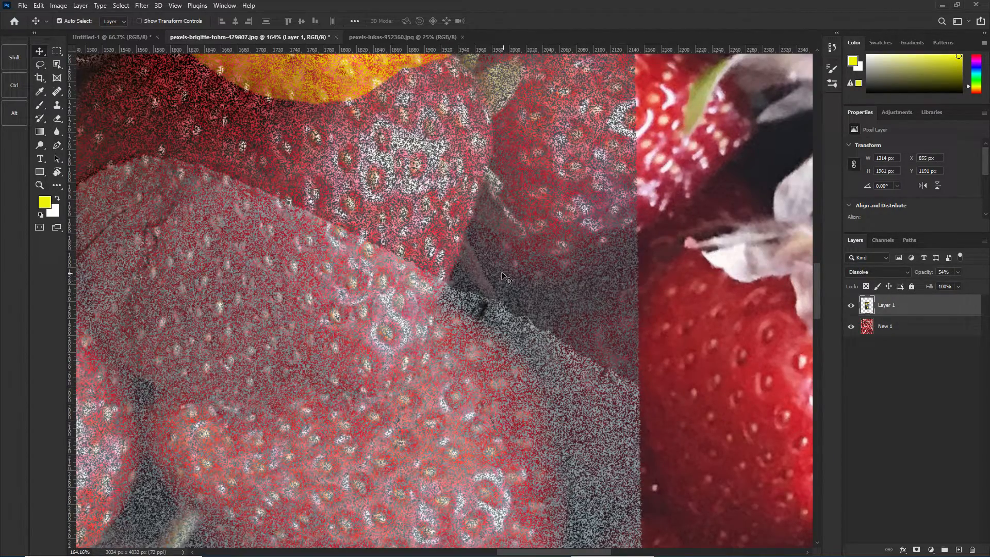
scroll(503, 275, "up", 3, "alt")
scroll(503, 275, "up", 1, "alt")
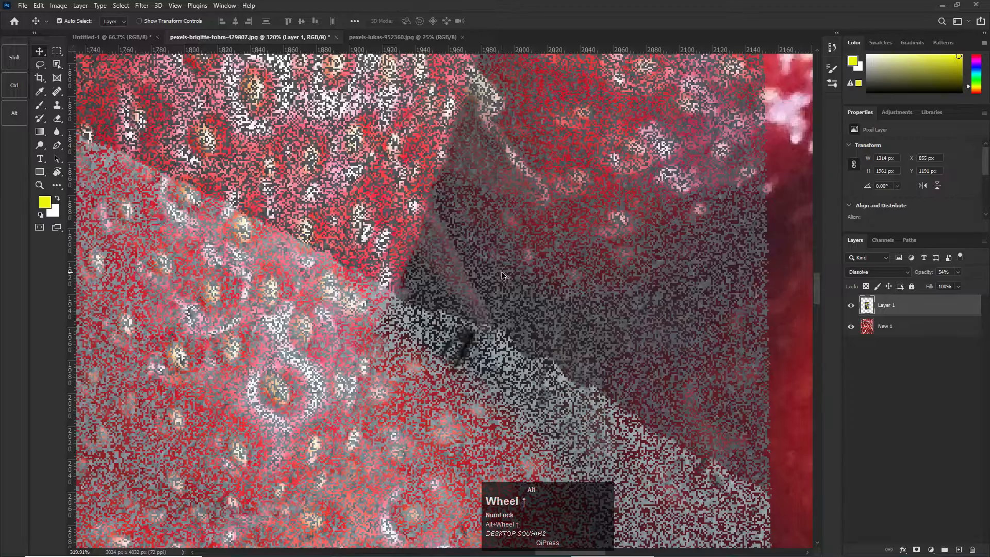
- Set Layer 1's opacity to 55%, preview Multiply on it, and keep Dissolve as its blend mode
mouse_move(926, 275)
left_mouse_down()
mouse_move(911, 273)
mouse_move(925, 274)
left_mouse_up()
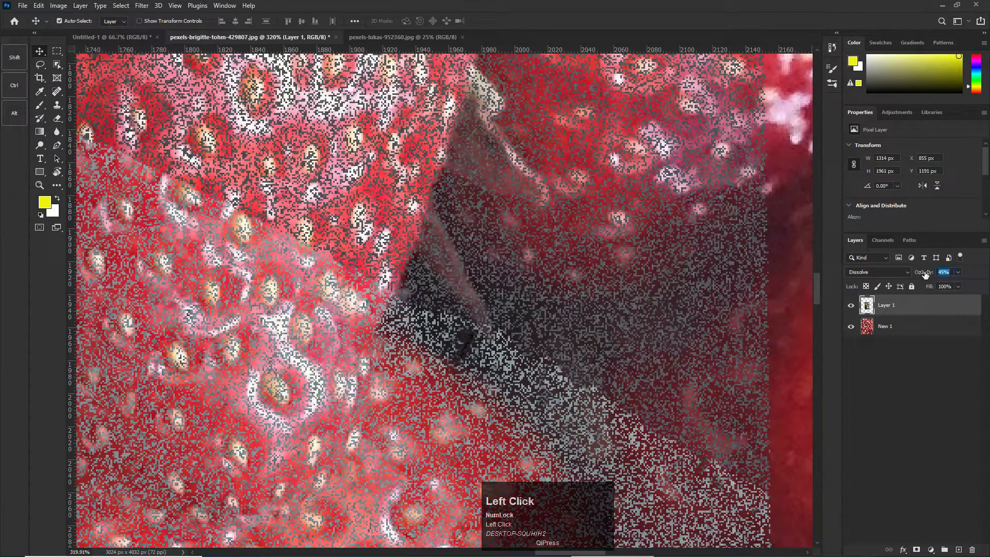
scroll(926, 274, "down", 2)
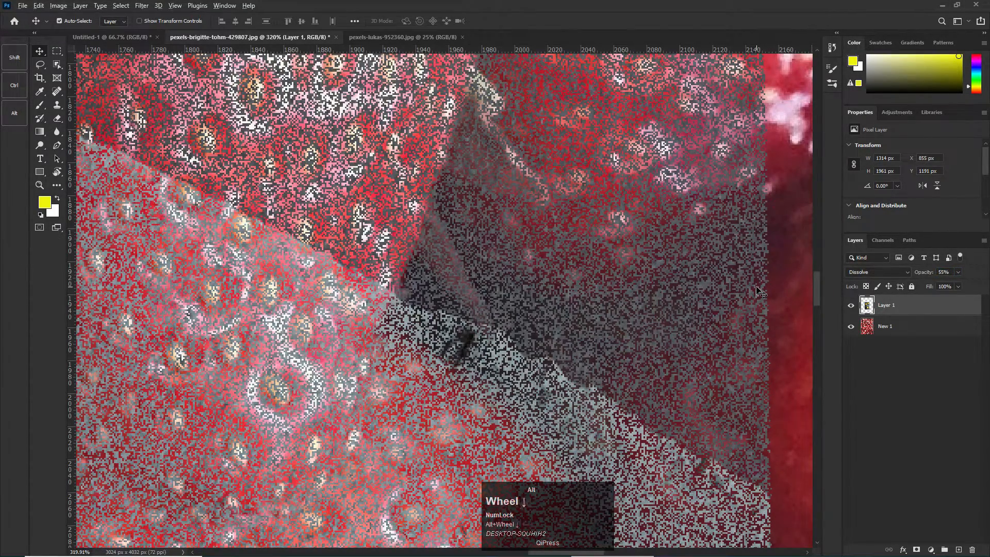
scroll(758, 290, "down", 10)
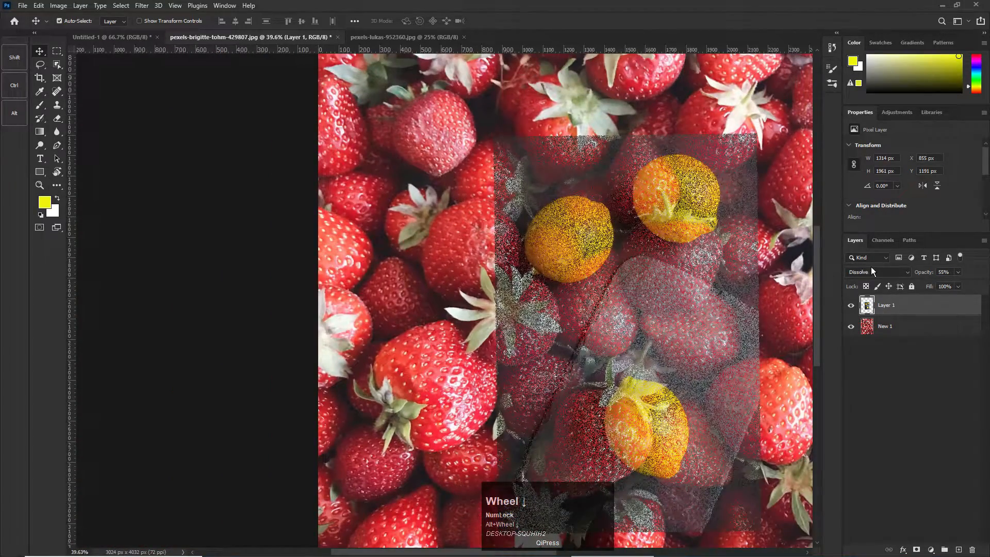
left_click(871, 270)
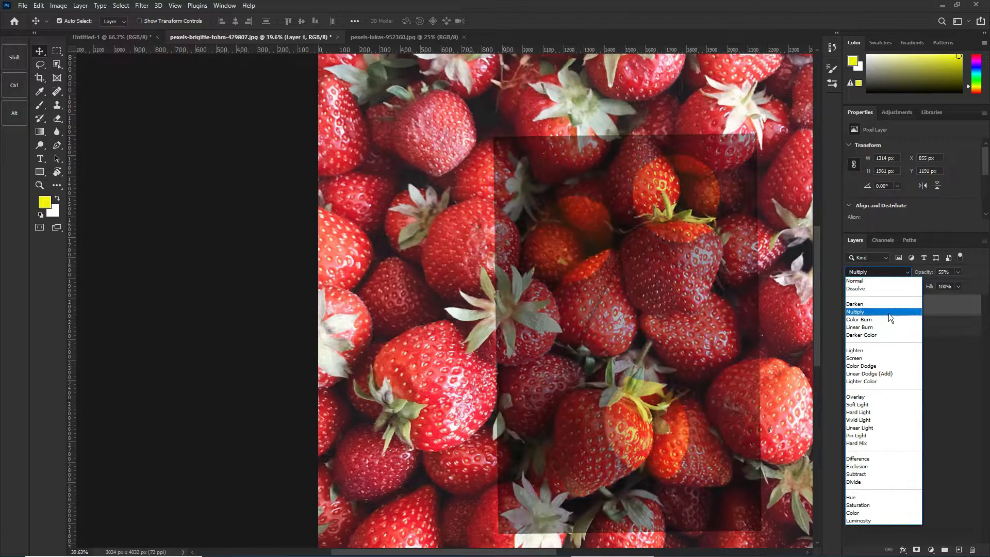
left_click(856, 288)
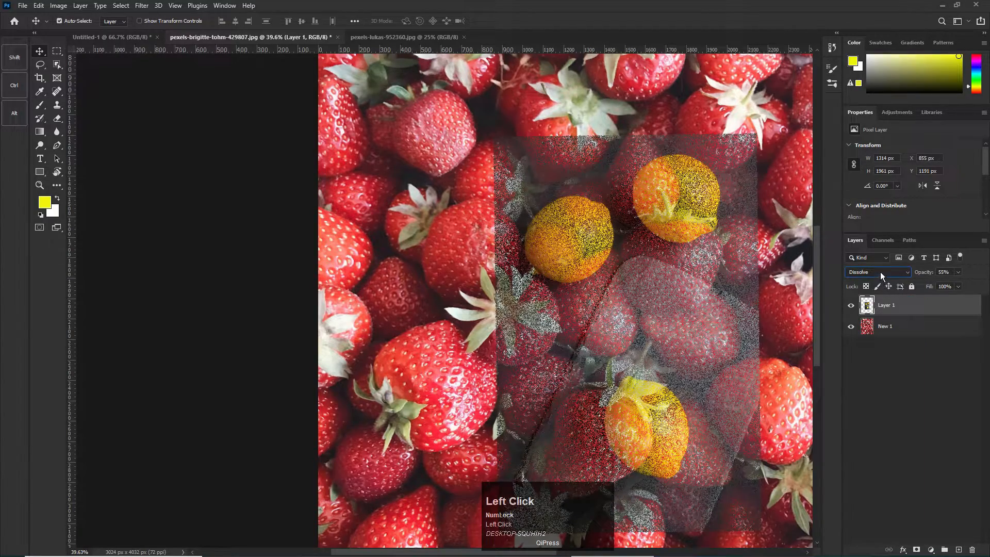
- Set Layer 1's blend mode to Darken at 100% opacity and move it to about X 414 px, Y 1036 px
left_click(881, 271)
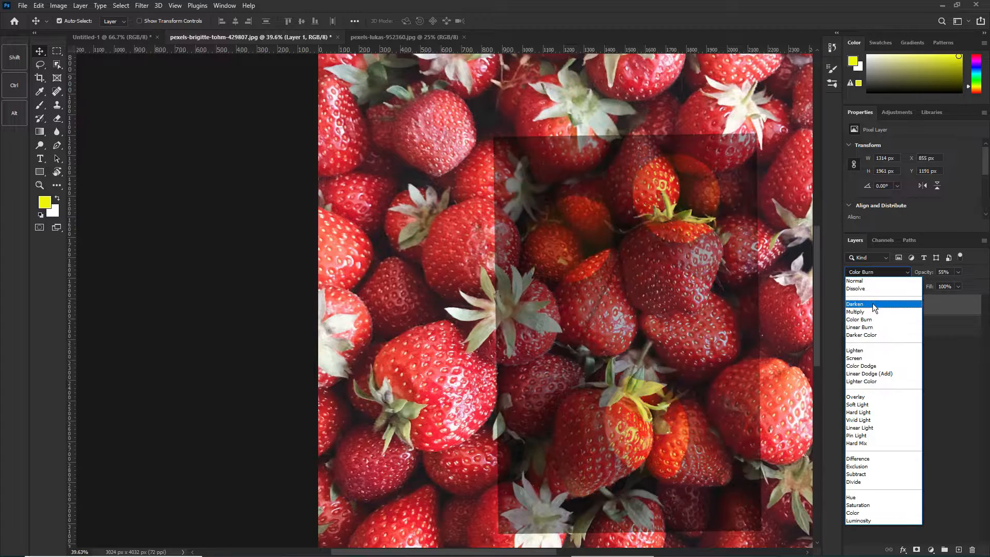
left_click(871, 304)
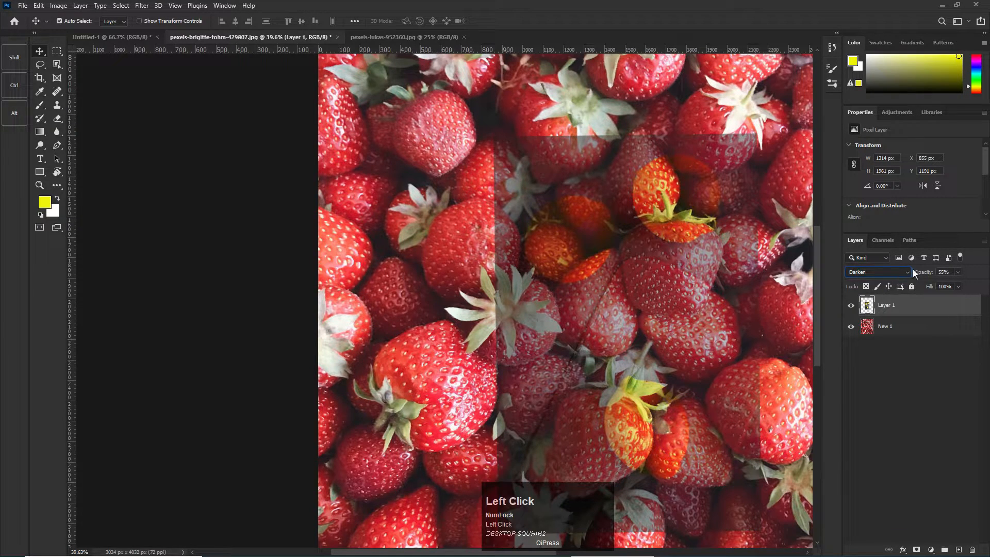
left_click_drag(922, 274, 954, 285)
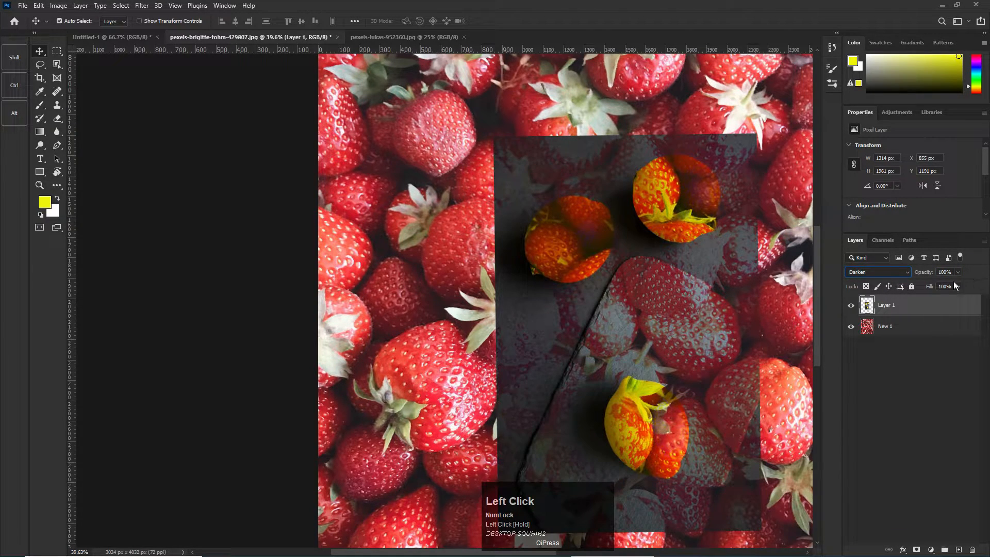
left_click(891, 276)
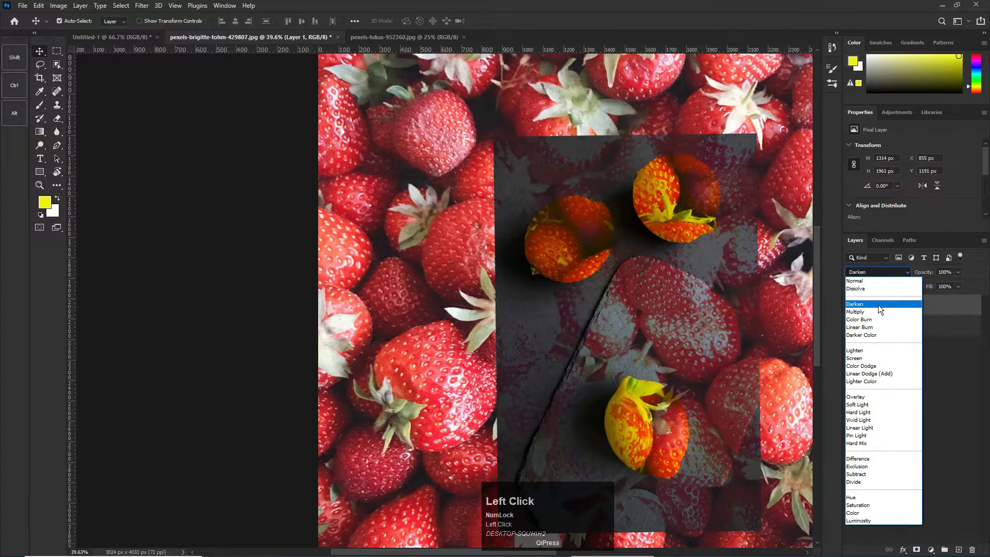
left_click(878, 305)
left_click_drag(556, 190, 468, 165)
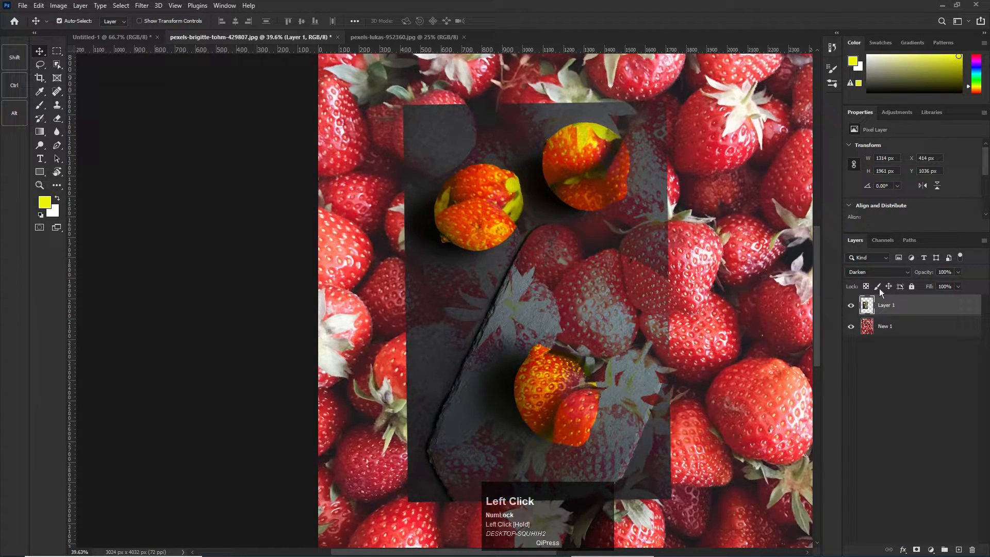
- Set Layer 1's blend mode to Multiply and move it to about X 623 px, Y 1081 px
left_click(884, 274)
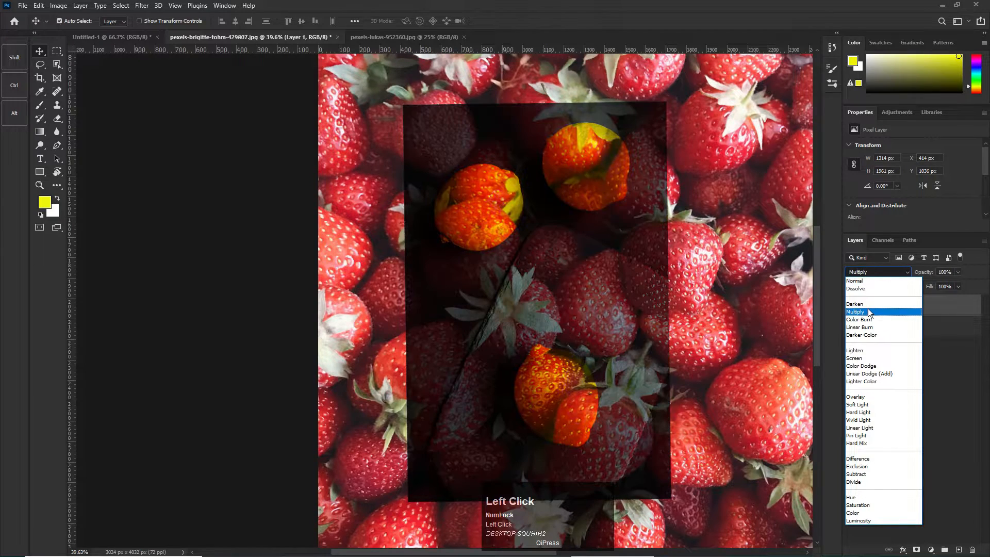
left_click(868, 312)
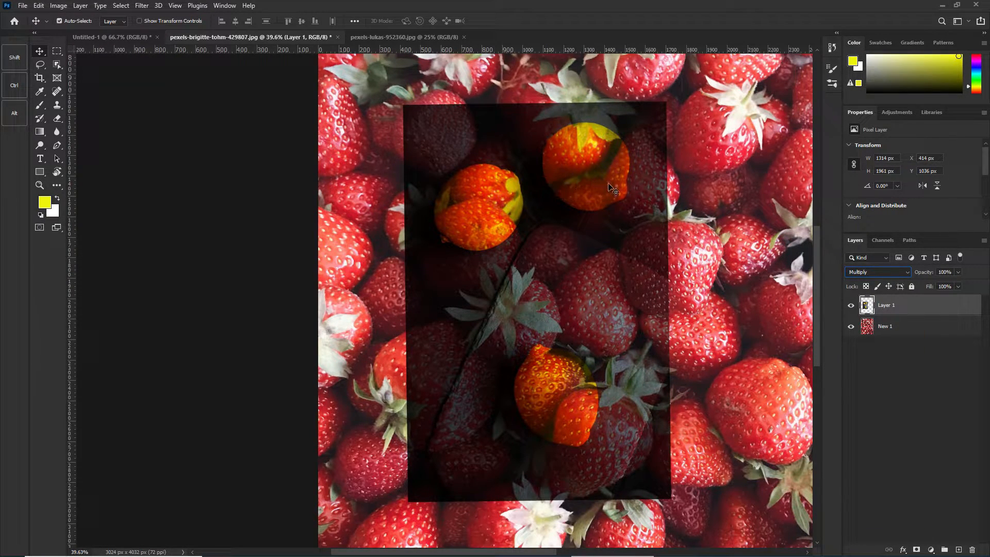
left_click_drag(573, 224, 614, 232)
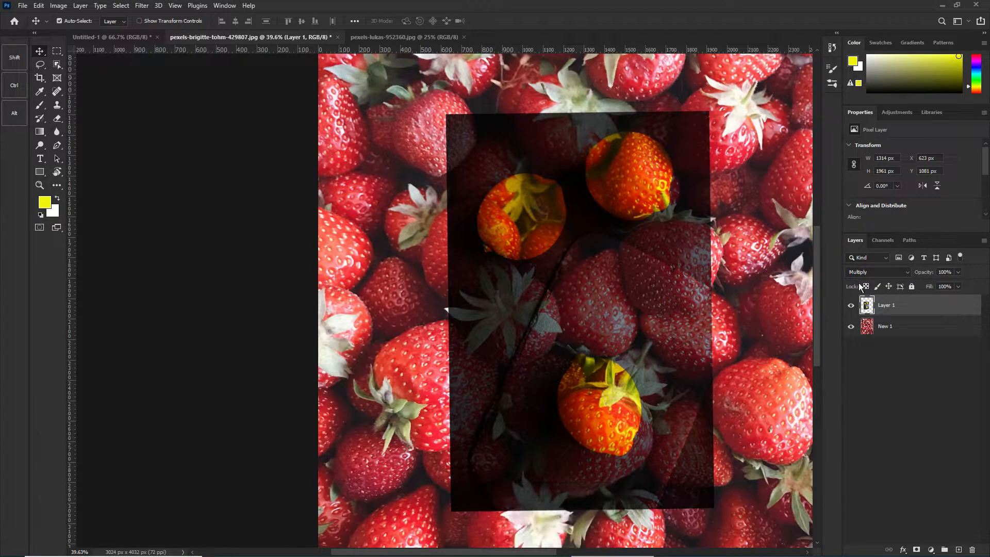
- Set Layer 1's blend mode to Lighten and move it to about X 681 px, Y 1139 px
left_click(886, 273)
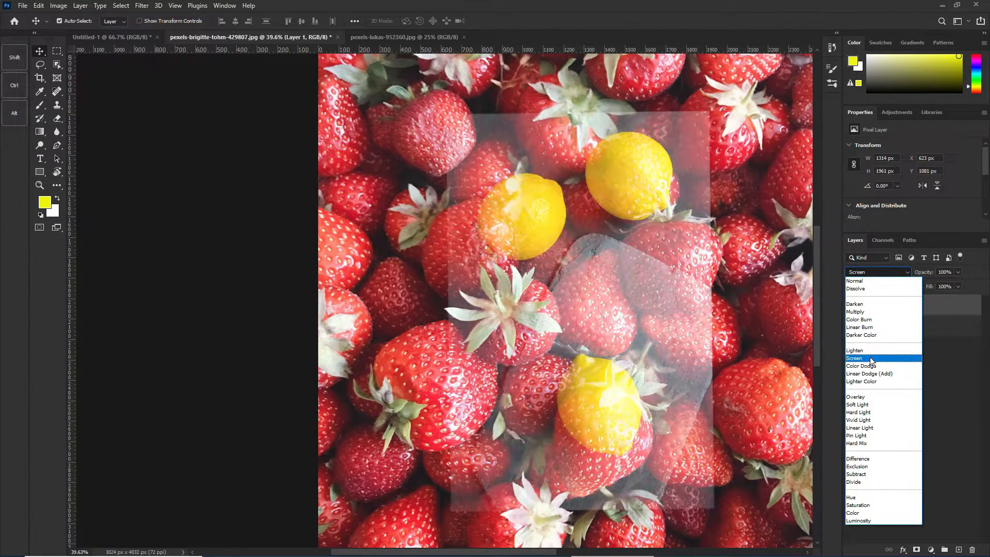
left_click(870, 352)
left_click_drag(630, 220, 646, 236)
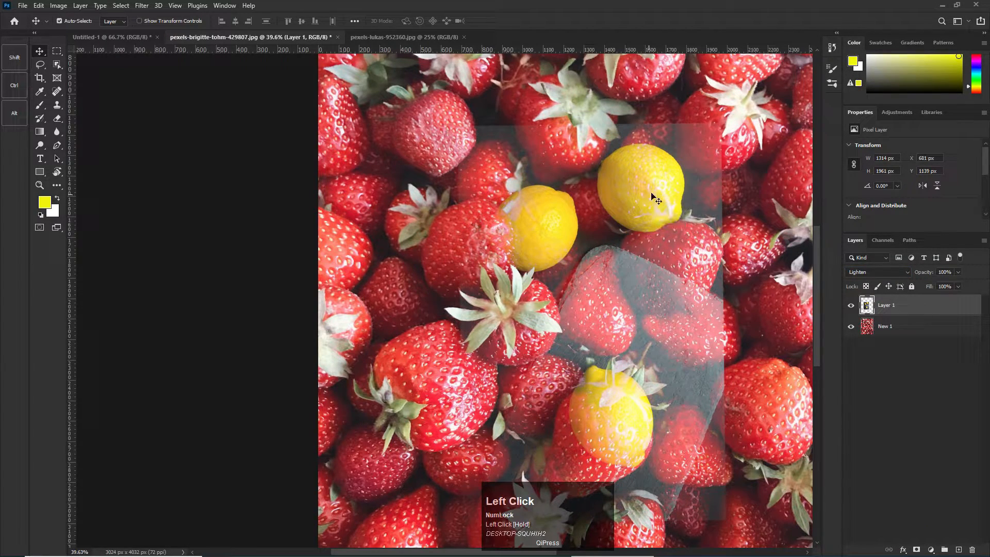
- Set Layer 1's blend mode to Screen and move it up over the strawberries to about X 674 px, Y 937 px
left_click(893, 272)
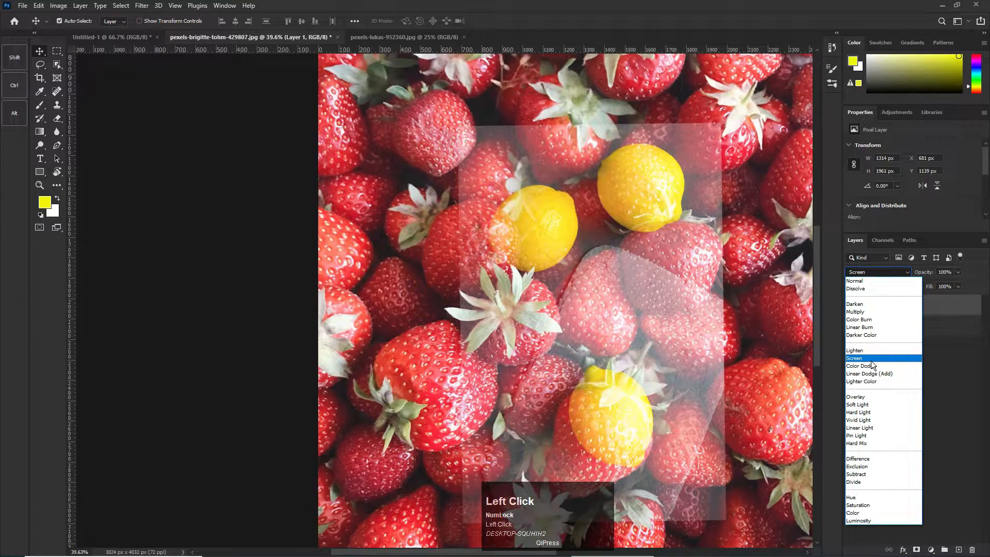
left_click(871, 359)
left_click_drag(678, 301, 677, 260)
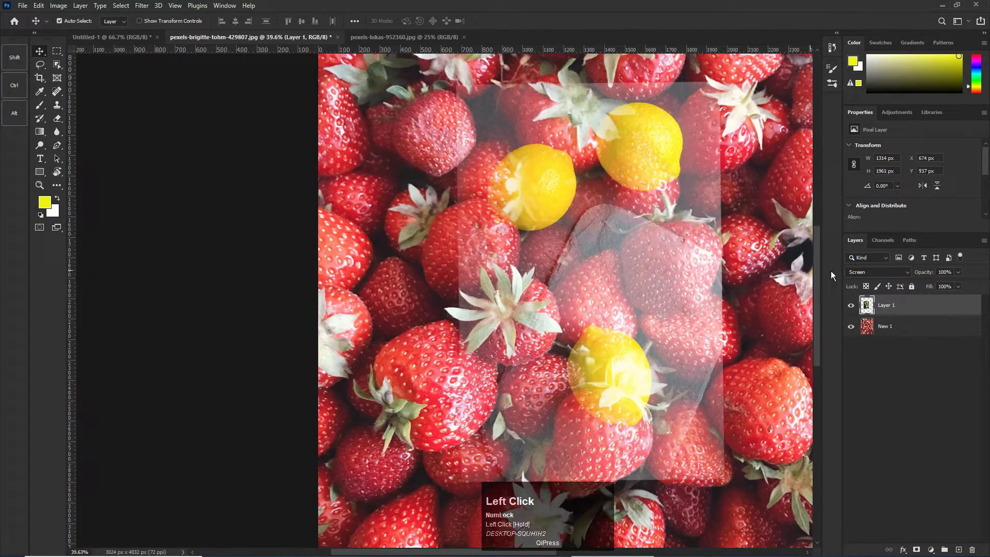
- Try Lighter Color on Layer 1, and switch it to Multiply with the layer shifted down and left over the strawberries
left_click(874, 272)
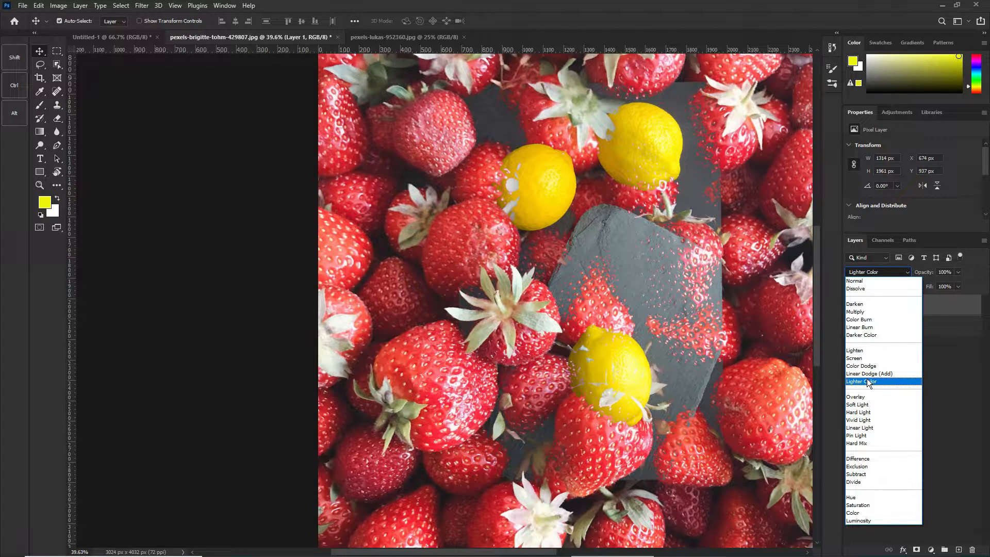
left_click(867, 381)
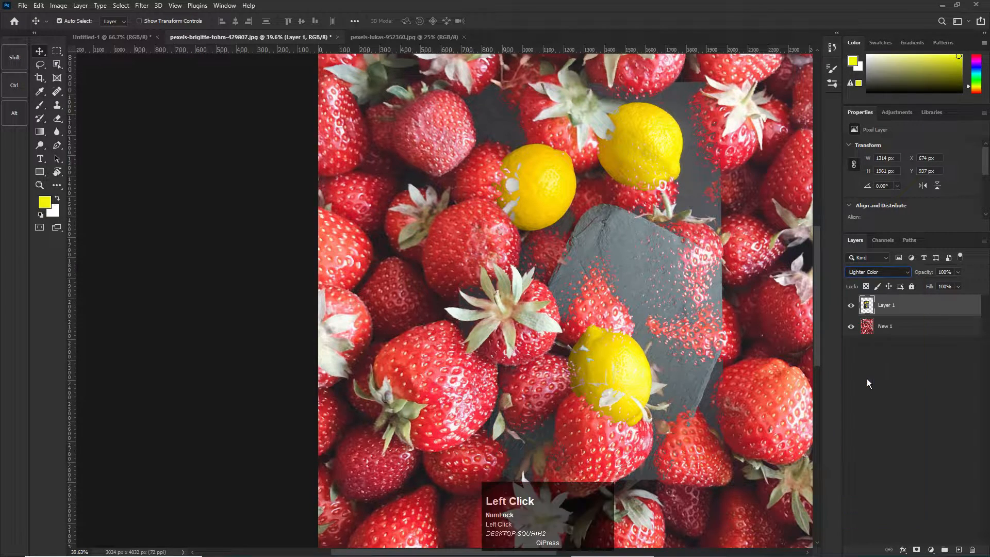
left_click(890, 274)
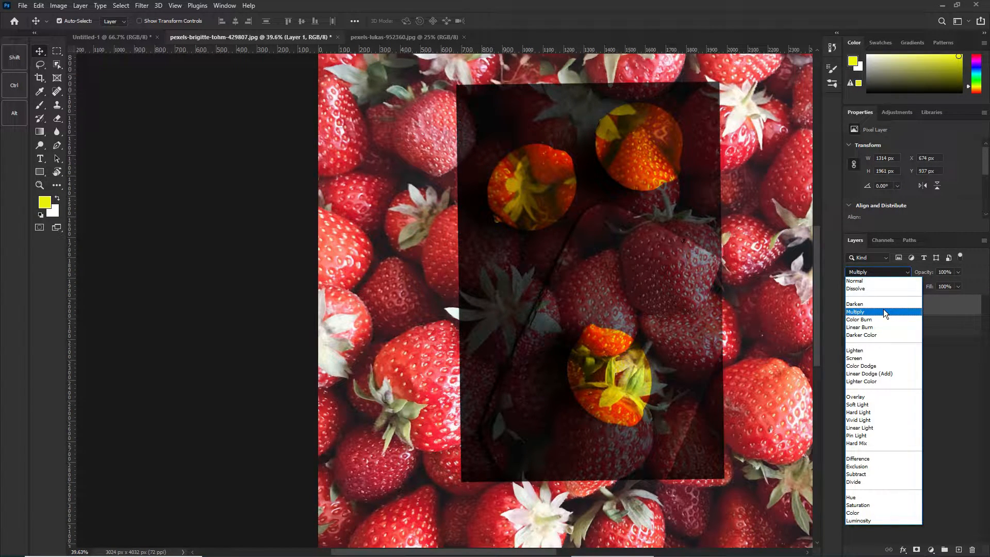
left_click(883, 312)
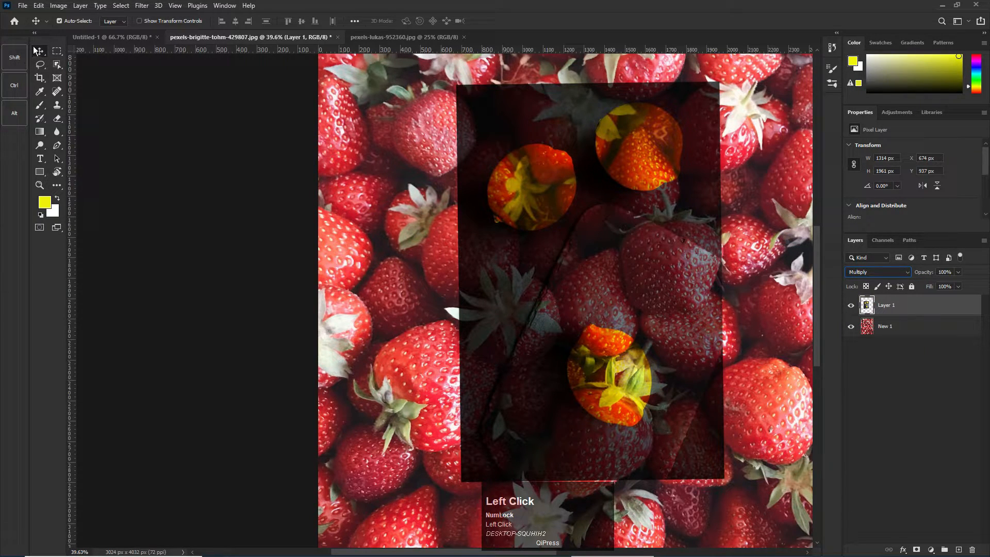
left_click_drag(664, 251, 631, 280)
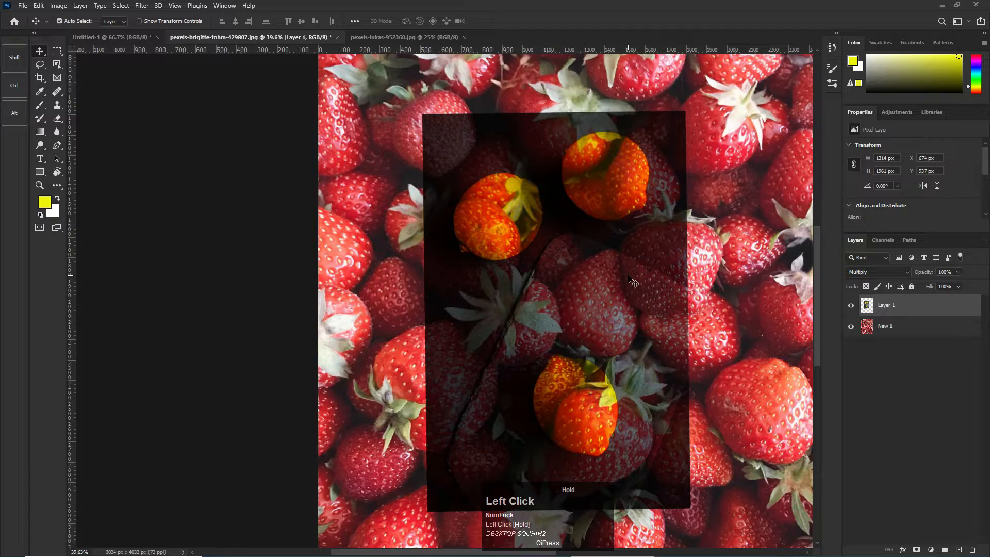
- Delete the lemon Layer 1 and open the image indian-patterns-black-and-white_178699.png
key("Delete")
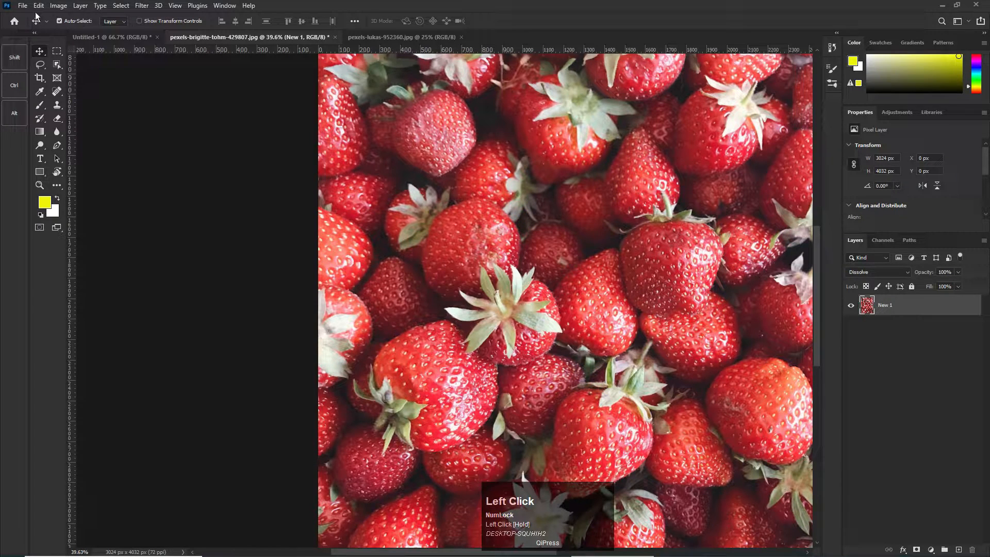
key("ctrl+o")
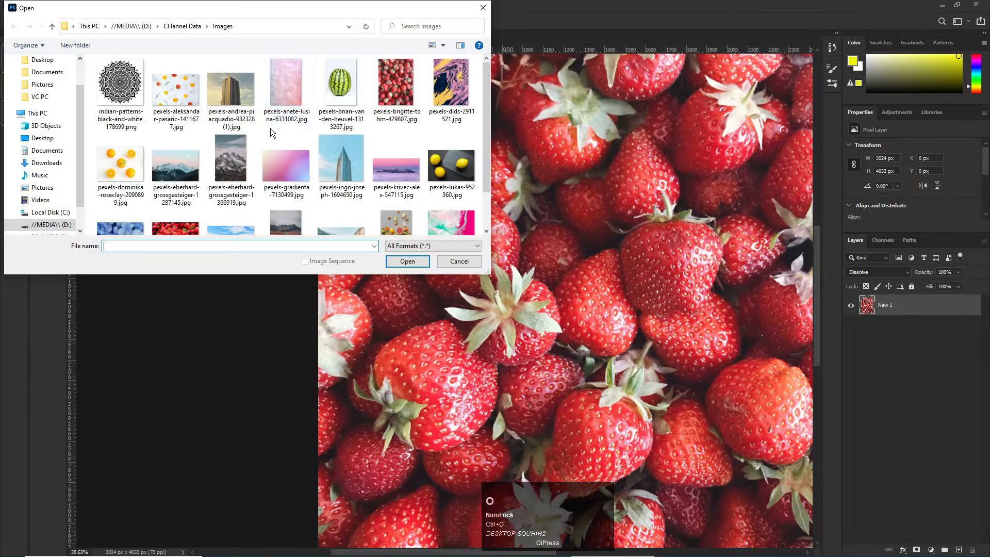
double_click(119, 87)
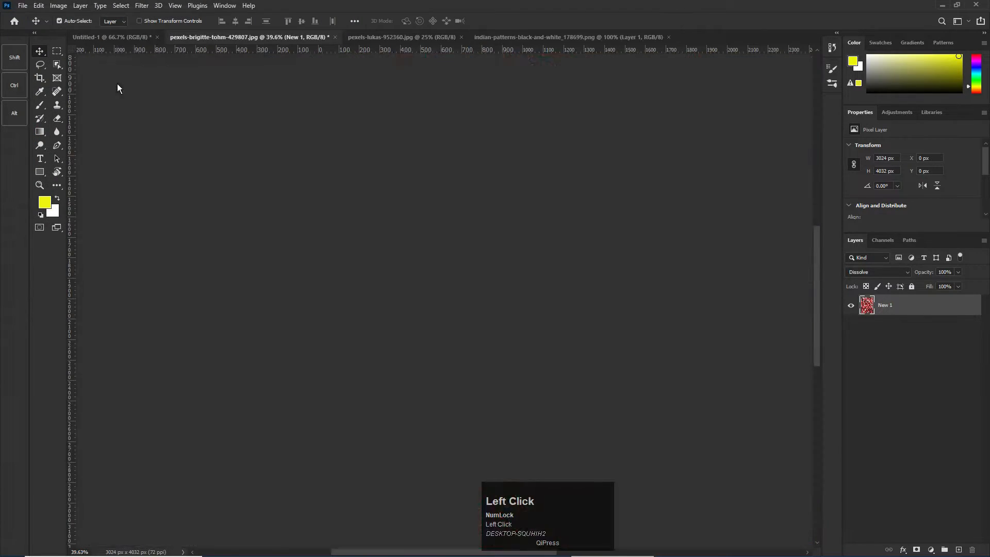
left_click(39, 53)
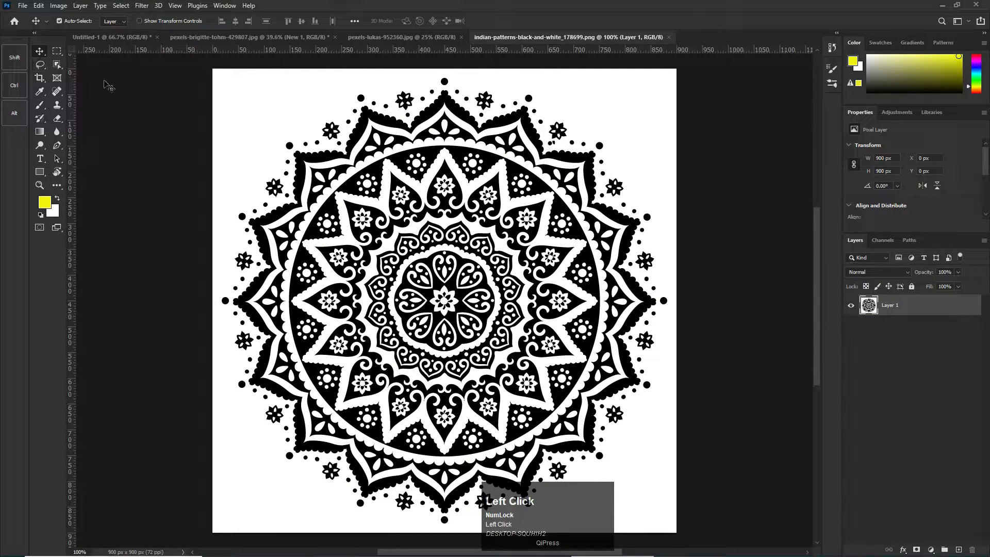
- Place the mandala pattern on the strawberry photo as a new layer, and remove that layer again
left_click_drag(472, 252, 373, 38)
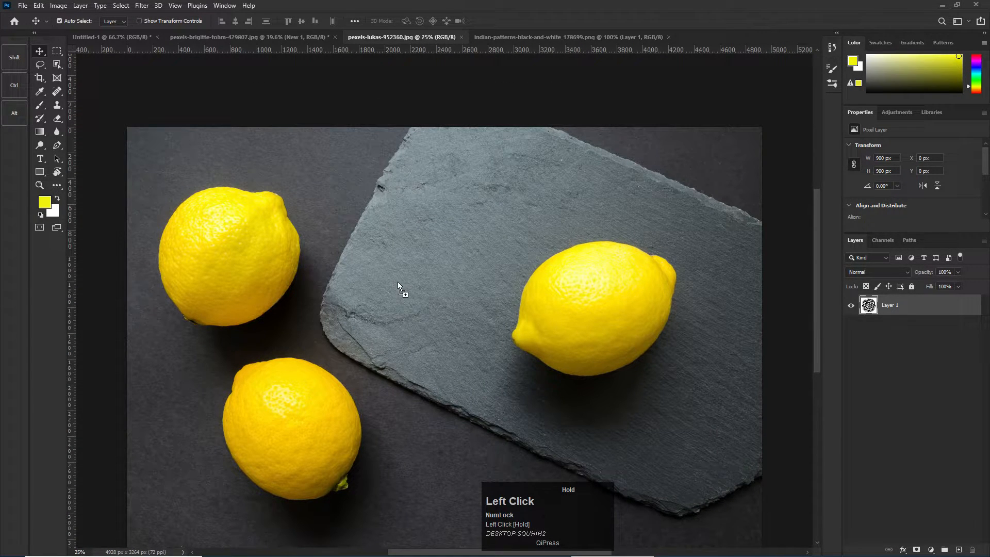
left_click_drag(255, 61, 434, 285)
scroll(434, 284, "down", 3)
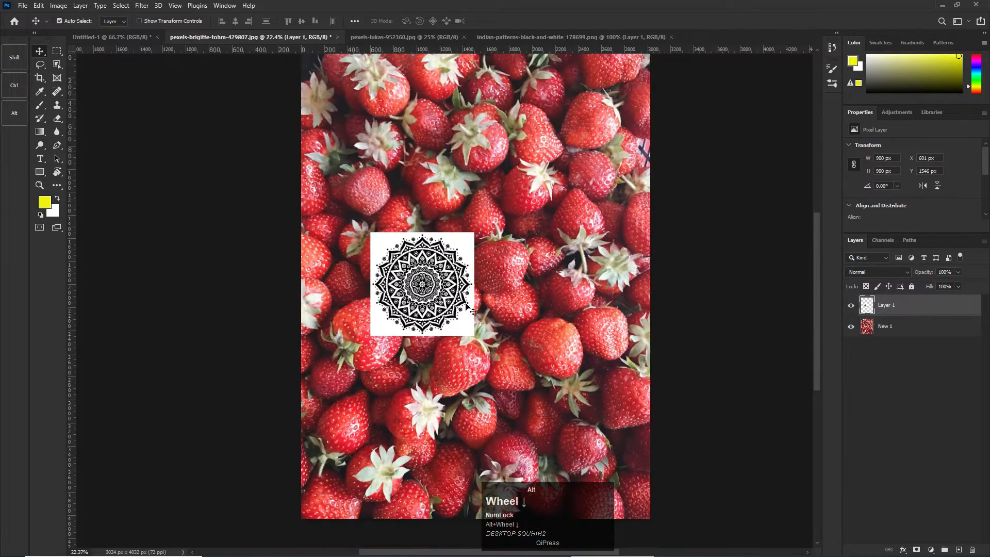
left_click(436, 293)
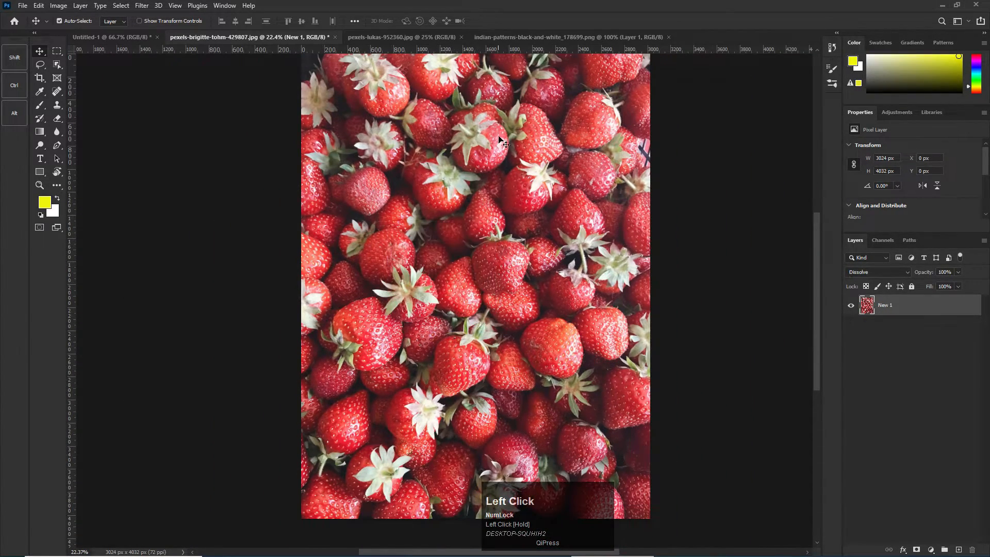
- Select the entire mandala pattern in indian-patterns-black-and-white_178699.png and copy it
left_click(589, 36)
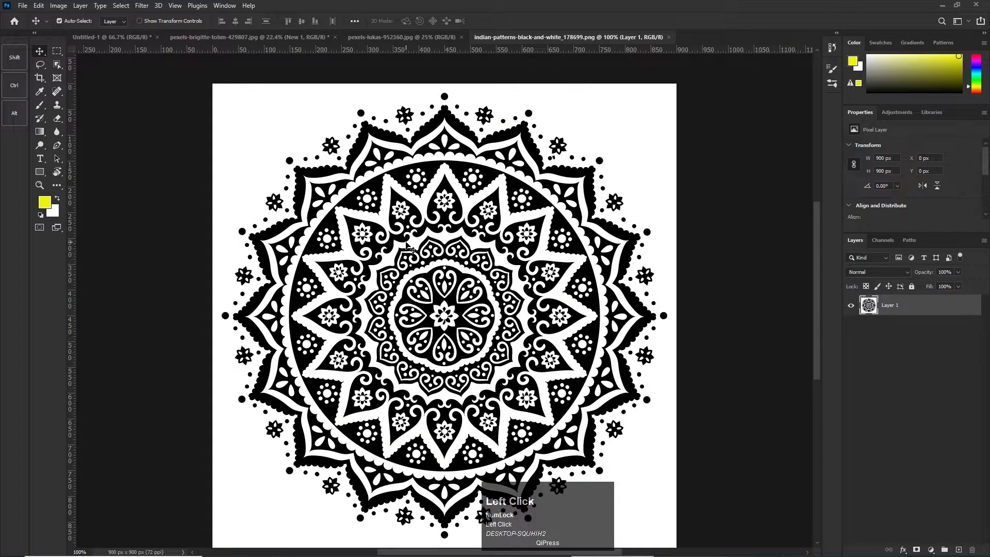
key("ctrl+a")
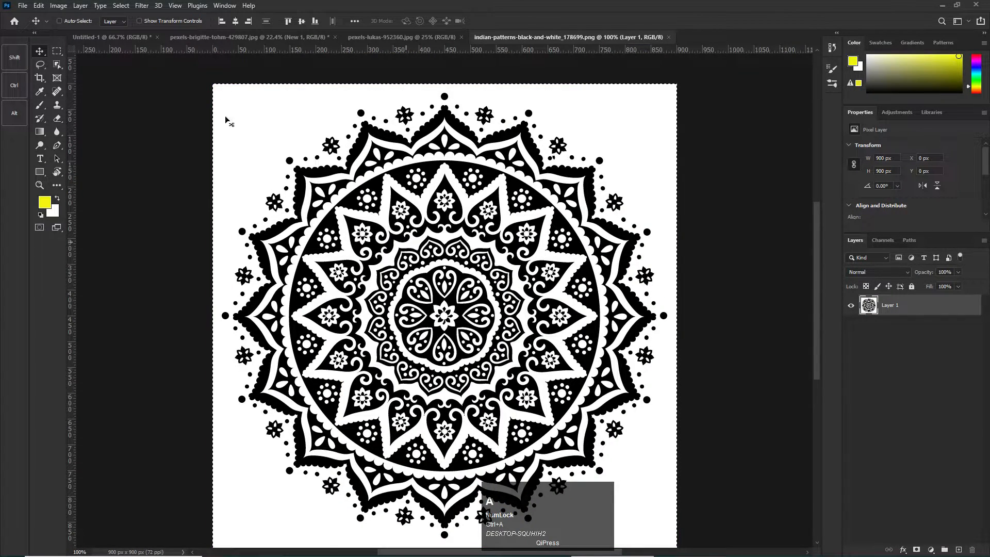
scroll(222, 98, "up", 2)
left_click(203, 115)
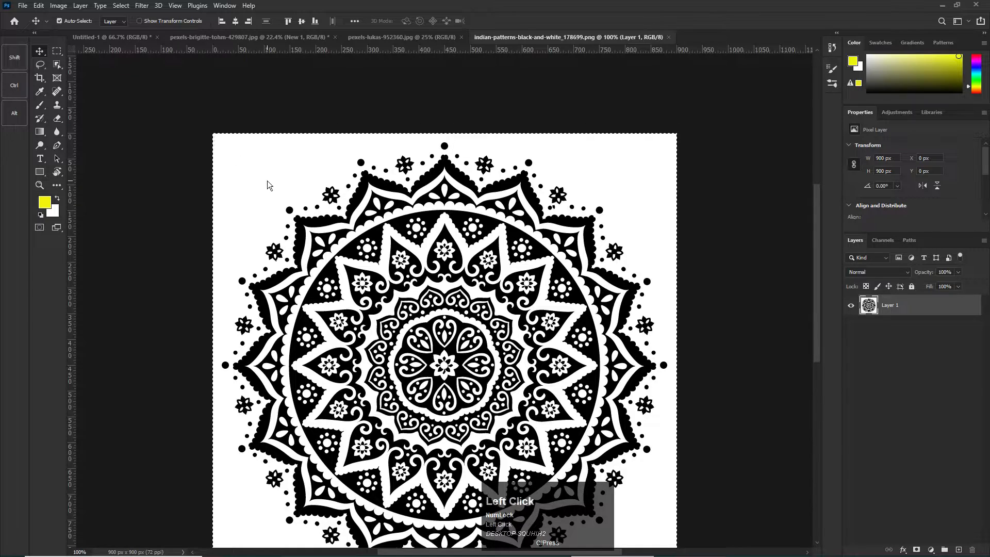
scroll(239, 154, "up", 2)
scroll(222, 185, "up", 5, "alt")
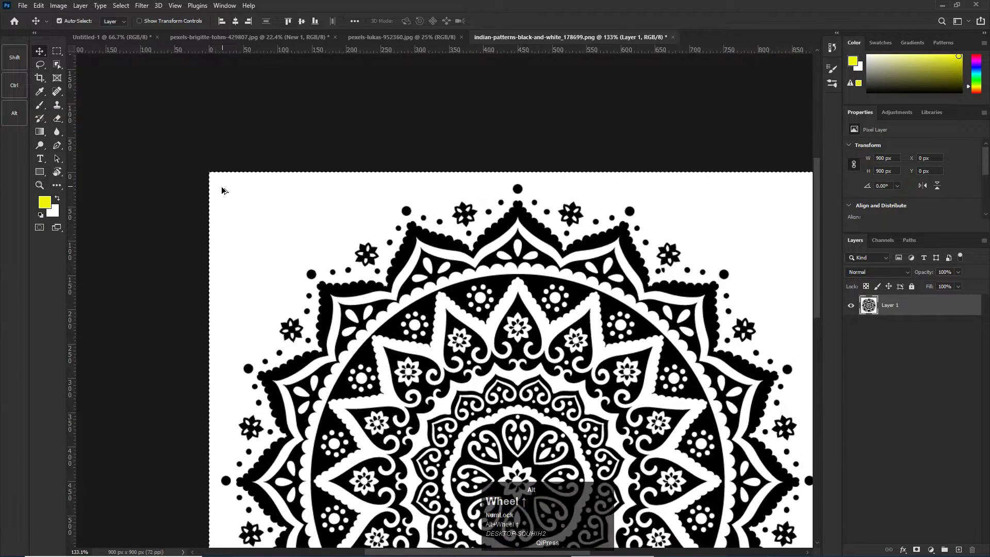
scroll(303, 190, "down", 5, "alt")
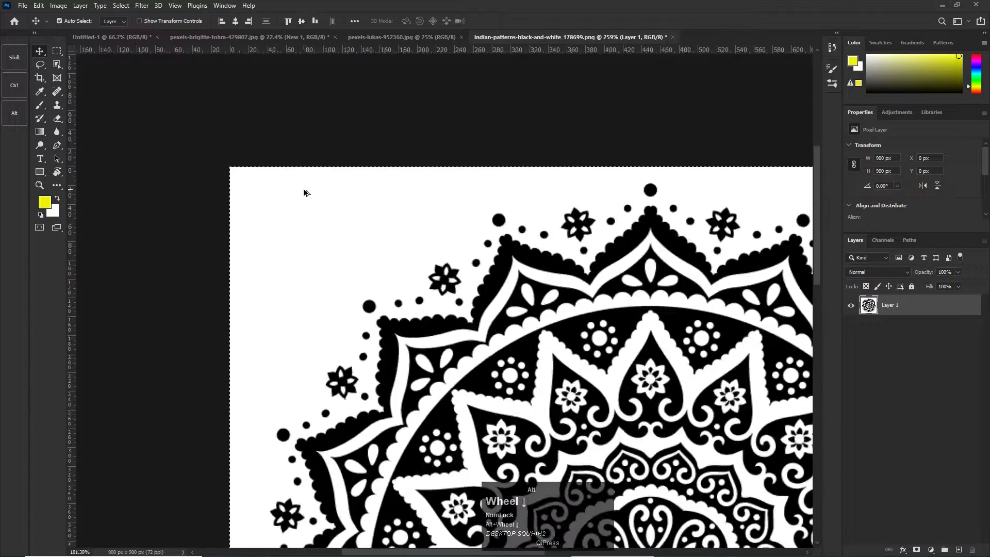
scroll(328, 205, "down", 2, "alt")
key("ctrl+a")
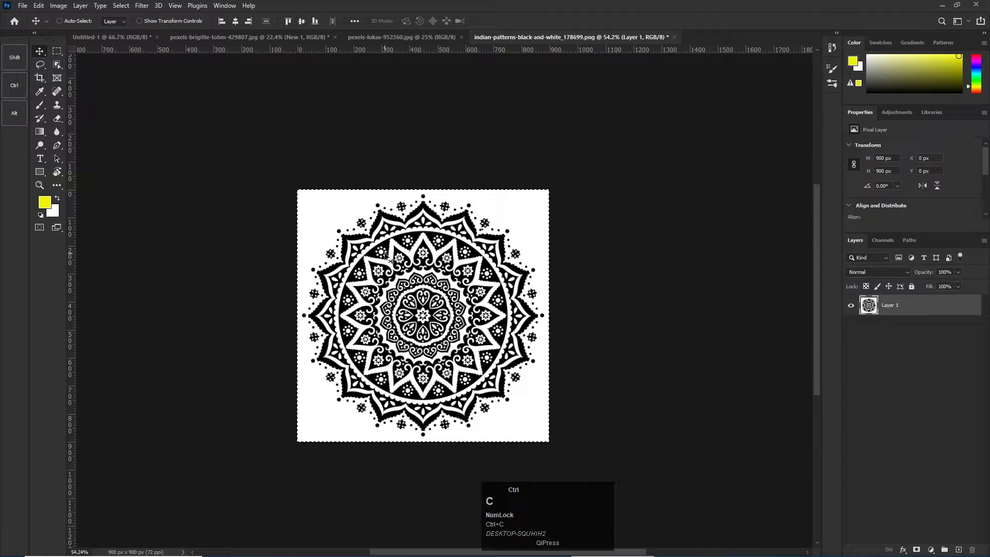
- Paste the copied mandala into the strawberry photo as a new layer and move it slightly up
left_click(276, 39)
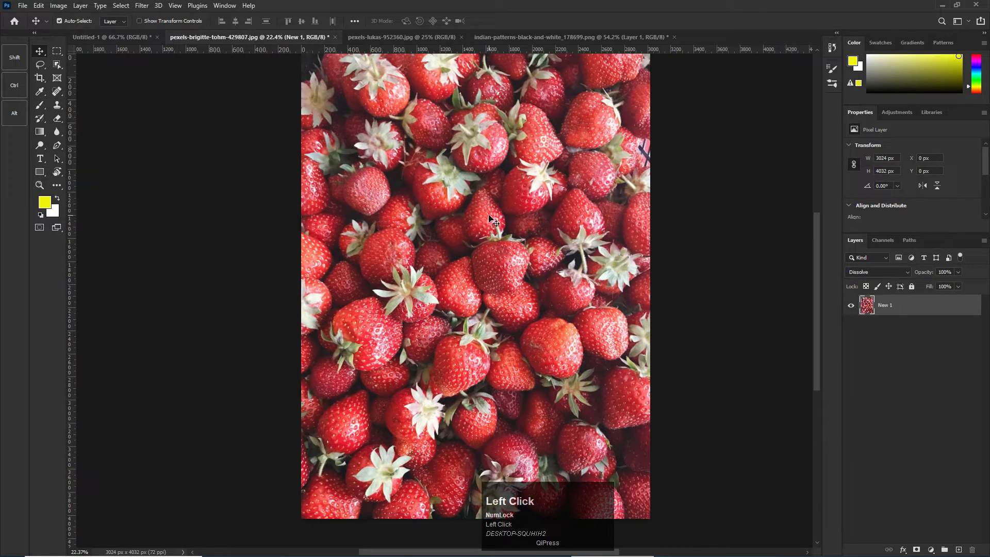
scroll(575, 276, "up", 3)
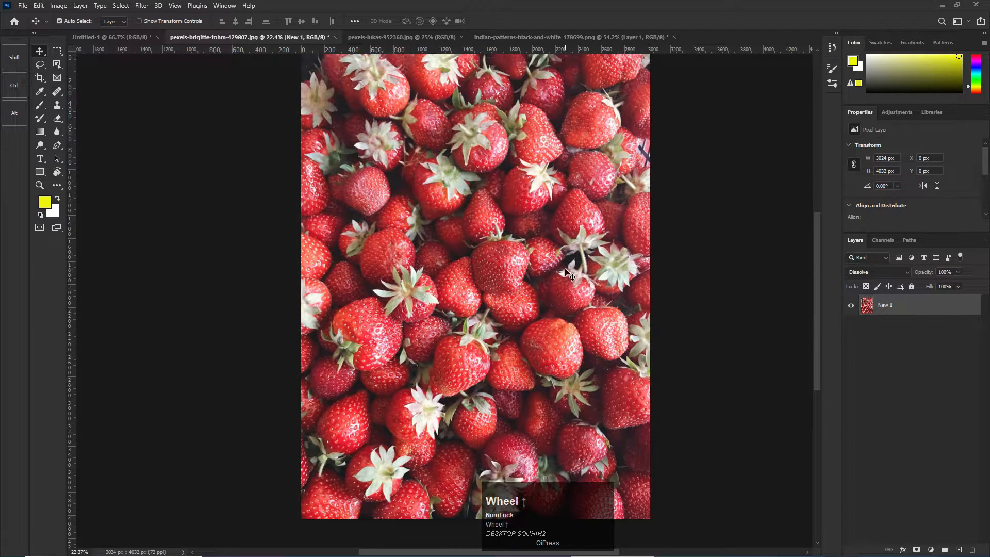
key("ctrl")
key("ctrl+v")
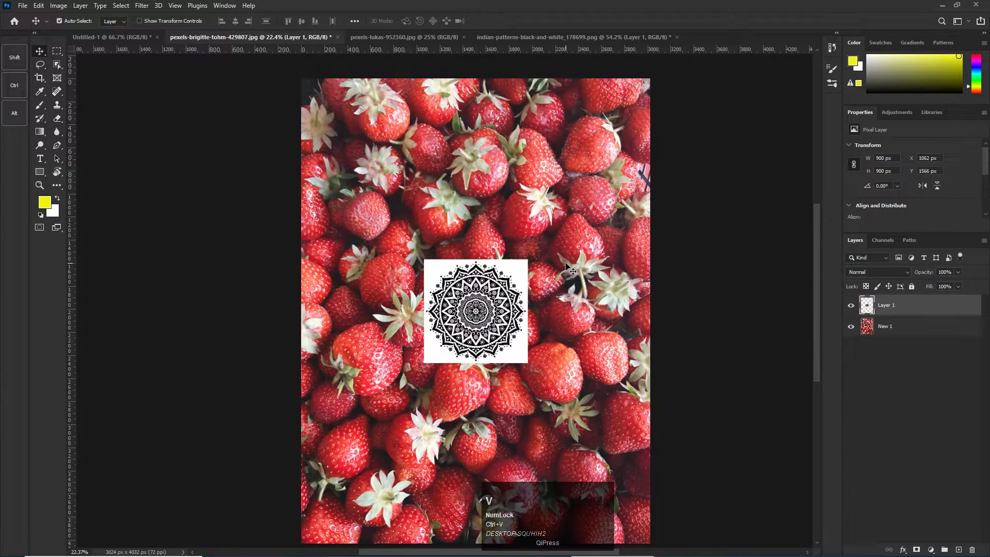
left_click_drag(475, 311, 482, 275)
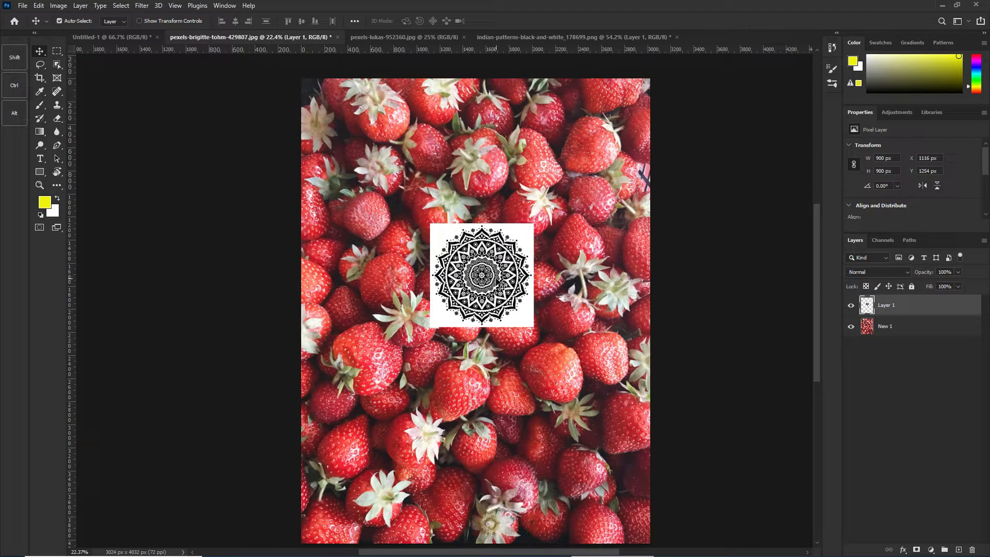
- Scale the mandala layer to about 2468 × 2469 px and position it over the middle of the strawberries
key("ctrl")
key("ctrl+t")
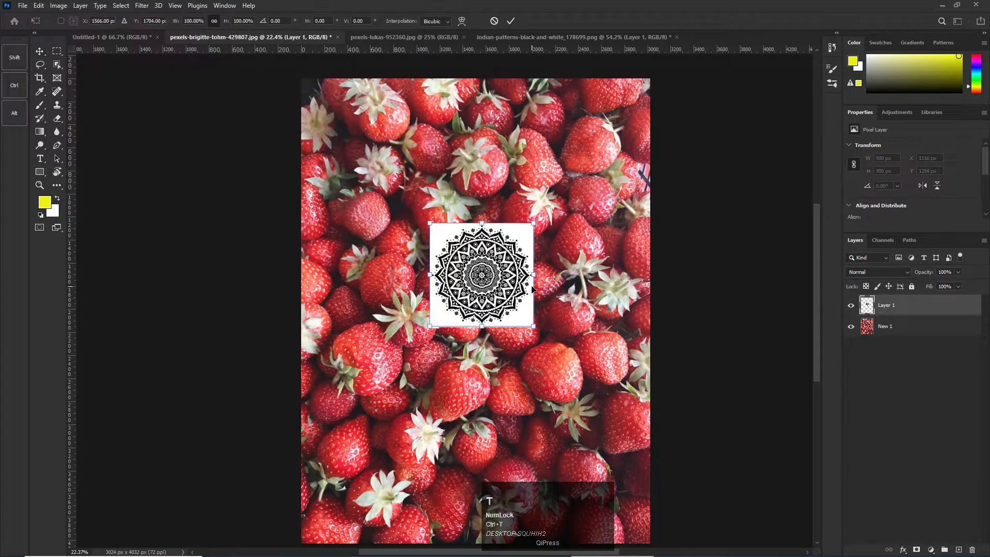
left_click_drag(533, 220, 640, 122)
left_click_drag(543, 237, 536, 322)
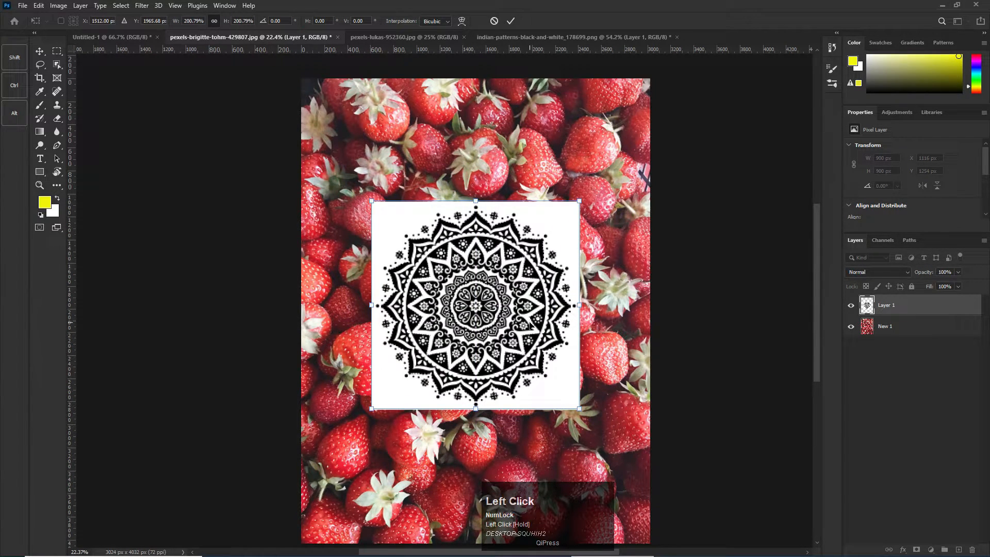
left_click_drag(579, 409, 667, 492)
left_click_drag(507, 362, 463, 302)
key("Return")
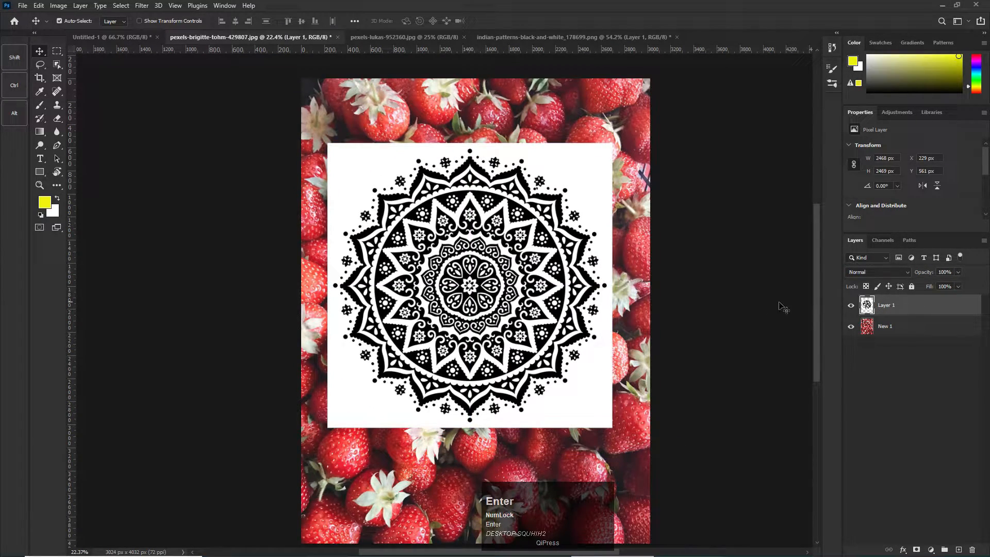
- Try the Darken blend mode on Layer 1 and shift the mandala slightly down and left
left_click(884, 273)
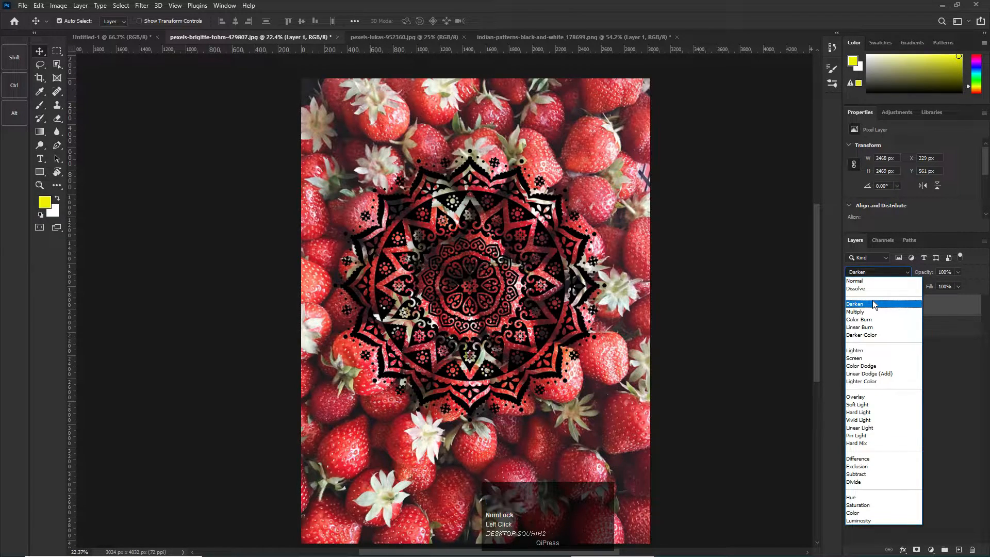
left_click(873, 303)
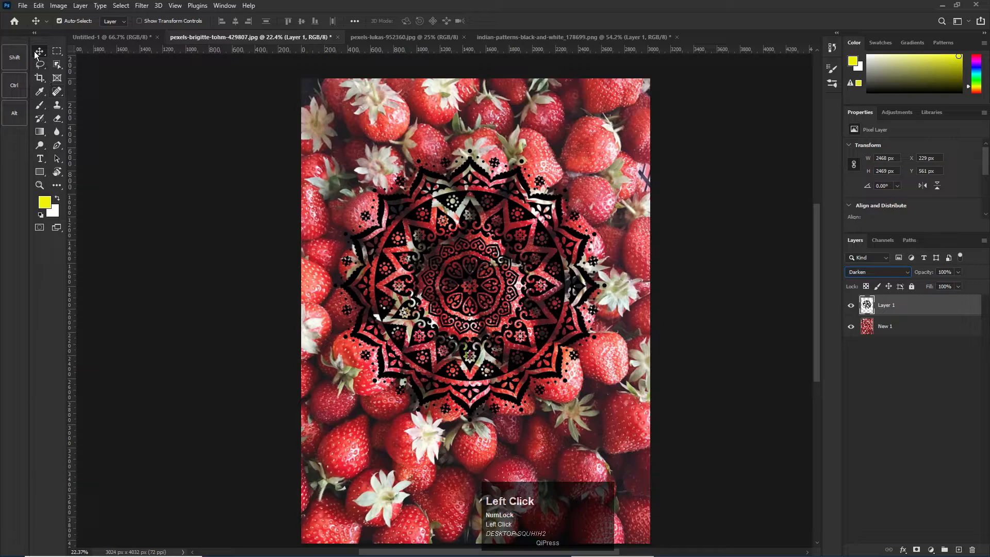
mouse_move(467, 274)
left_mouse_down()
mouse_move(467, 258)
mouse_move(462, 279)
left_mouse_up()
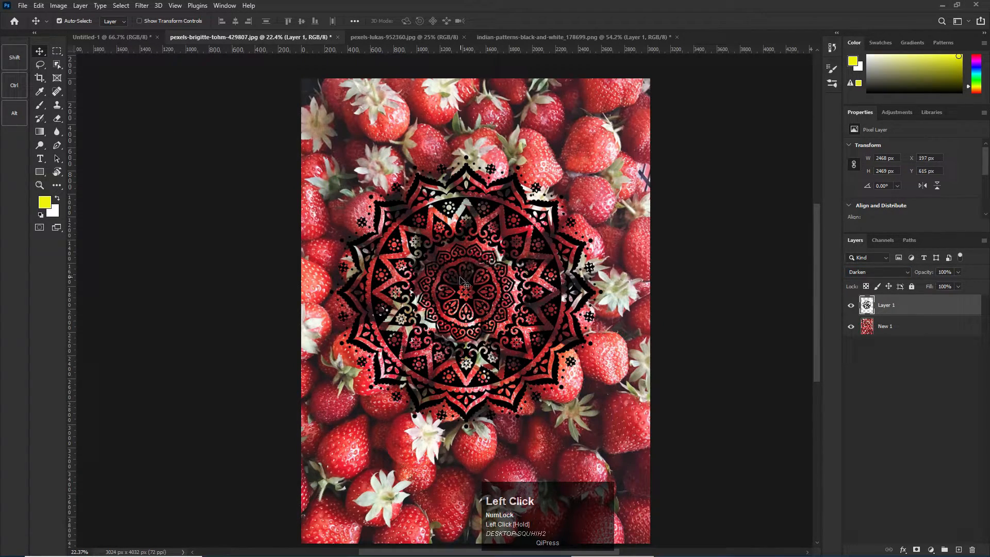
- Try an offset duplicate of the mandala layer, and undo back to Layer 1 in Normal mode at its previous position
scroll(470, 277, "up", 3)
left_click_drag(462, 248, 484, 308)
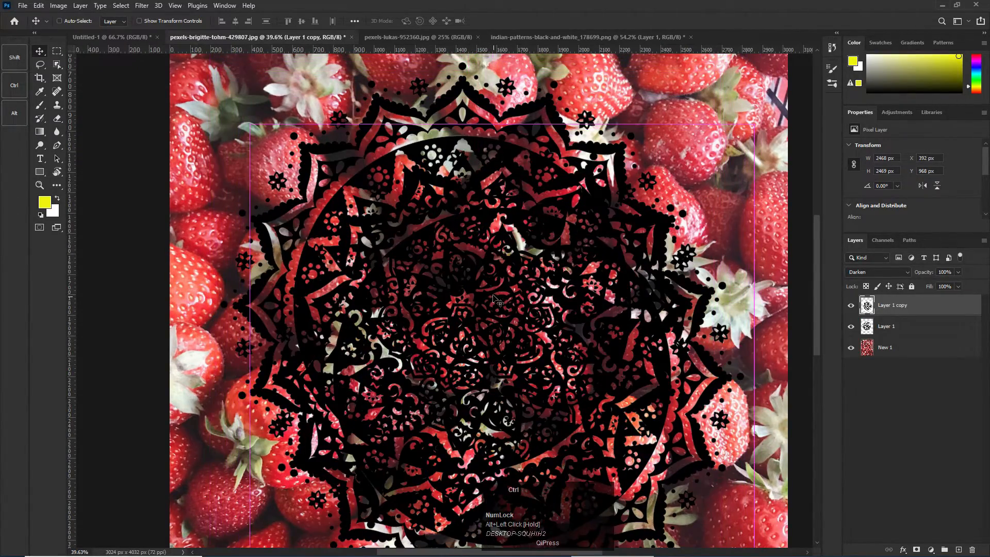
key("ctrl+z")
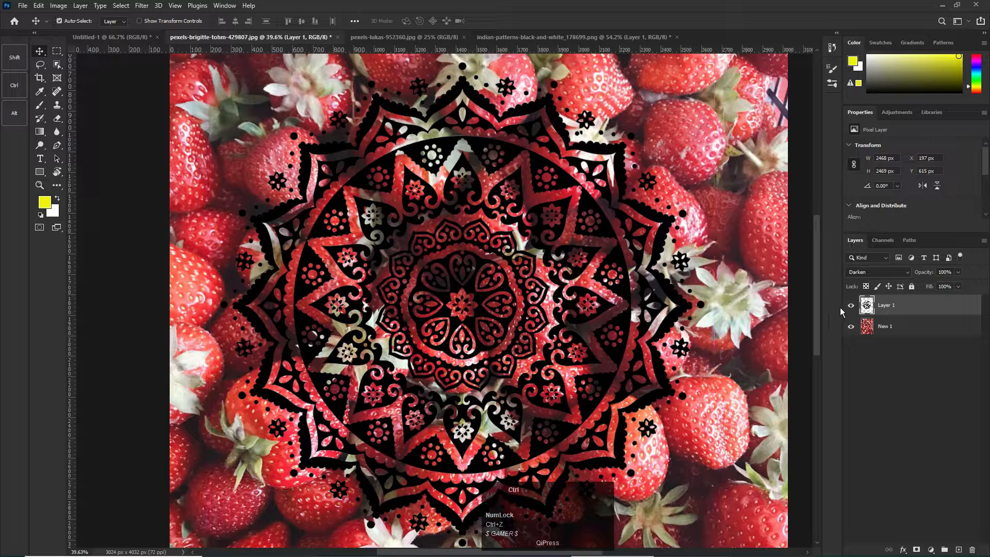
key("ctrl+z")
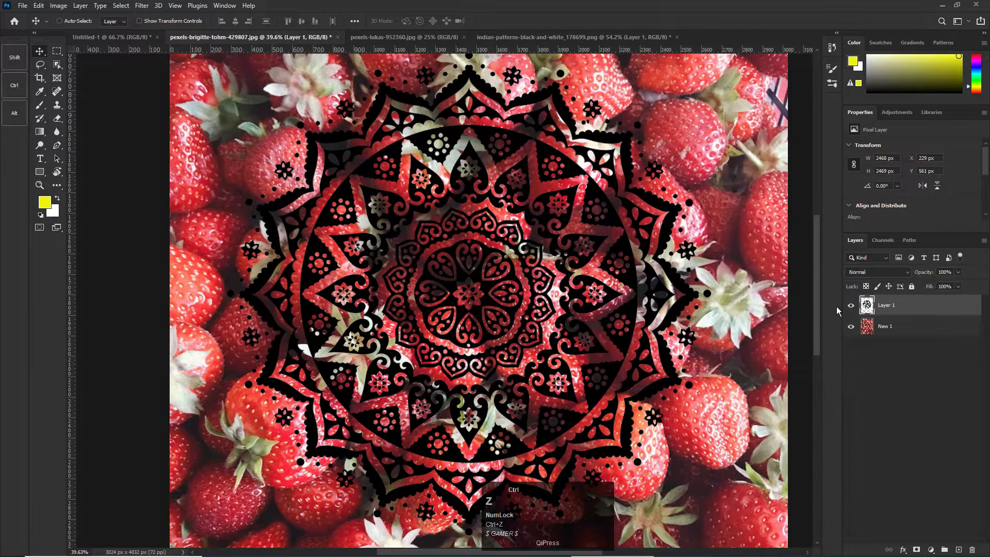
key("ctrl+z")
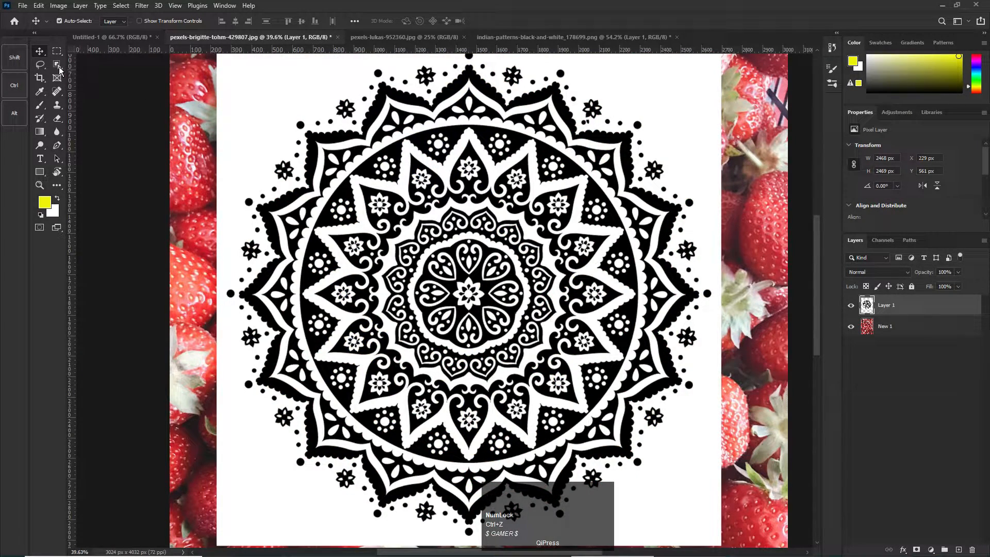
- Select the white background around the mandala with the Magic Wand, delete it and deselect
left_click(57, 64)
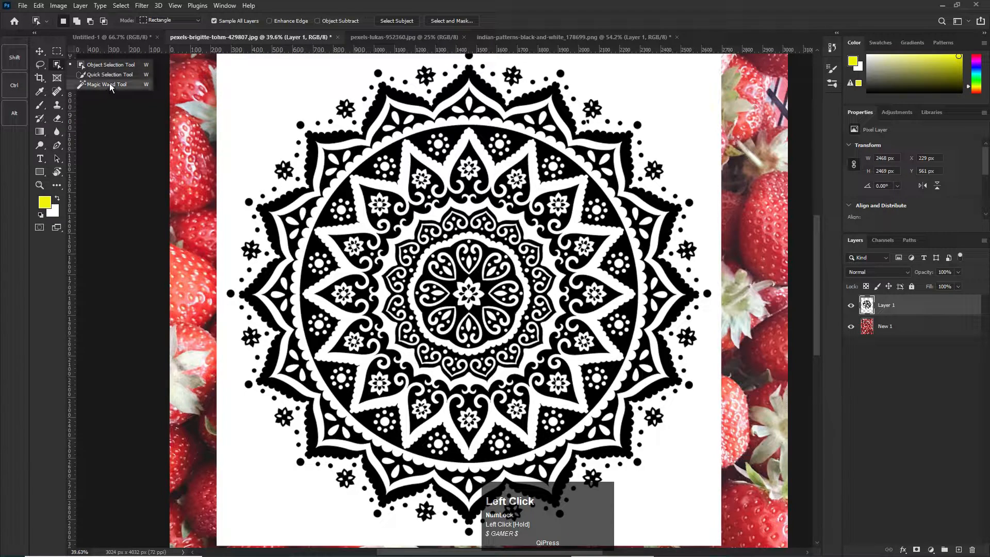
left_click(109, 84)
left_click(246, 97)
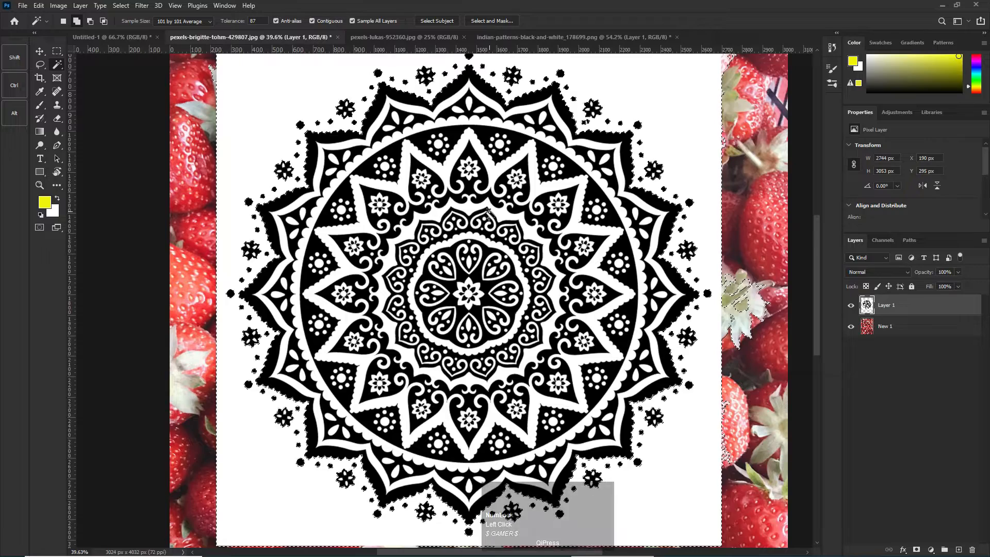
key("Delete")
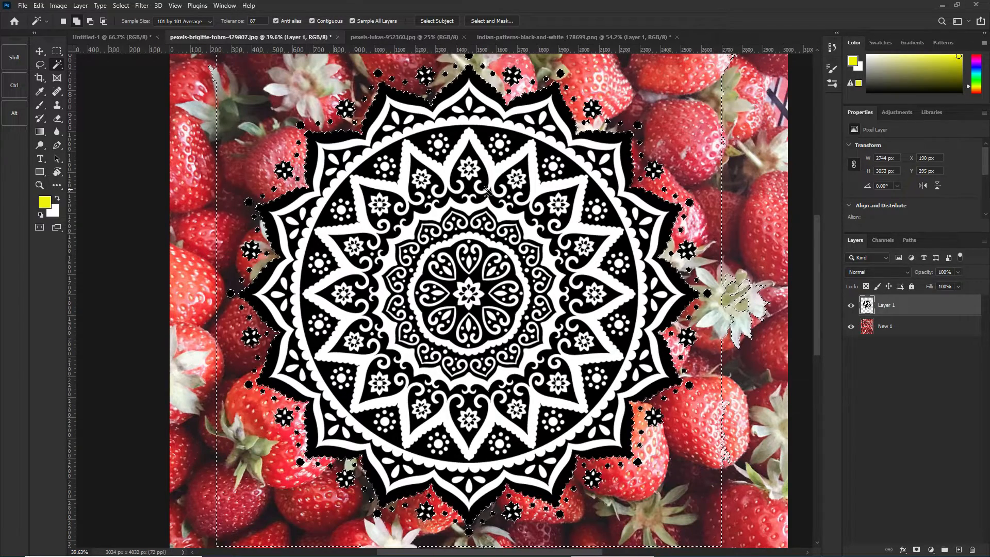
key("ctrl")
key("ctrl+d")
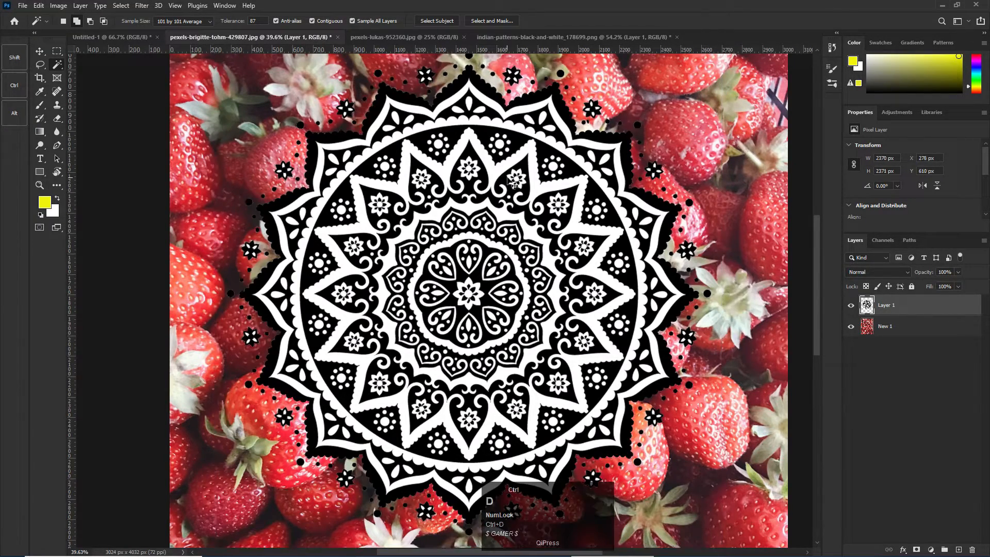
- Examine the cut-out outer edges of the mandala up close
key("alt")
scroll(640, 146, "up", 8)
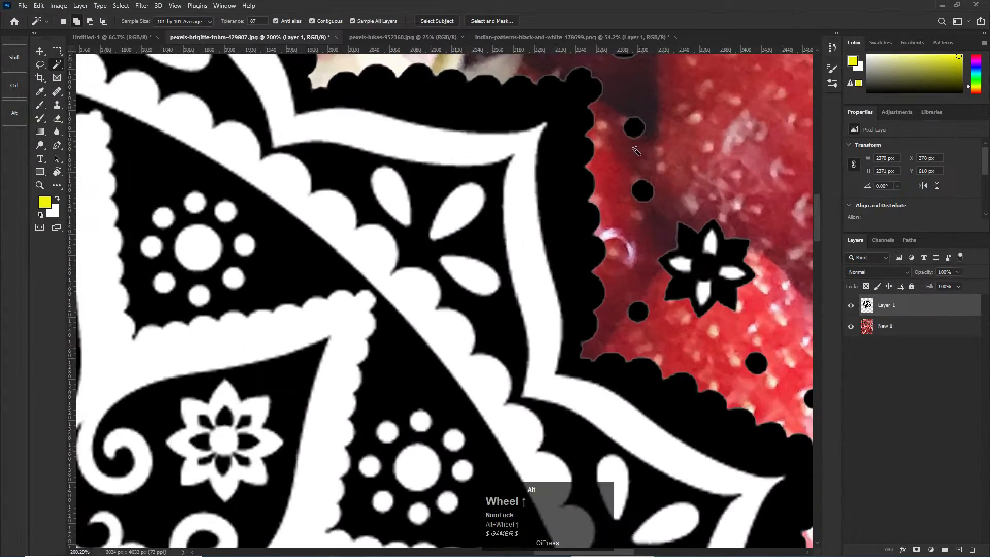
scroll(637, 150, "up", 1)
left_click_drag(537, 75, 522, 190)
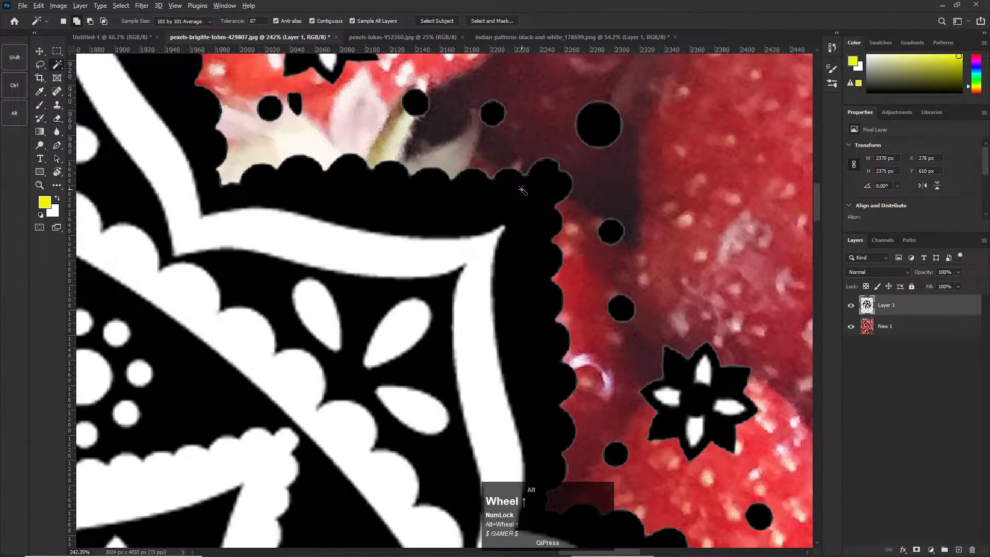
scroll(521, 185, "up", 3)
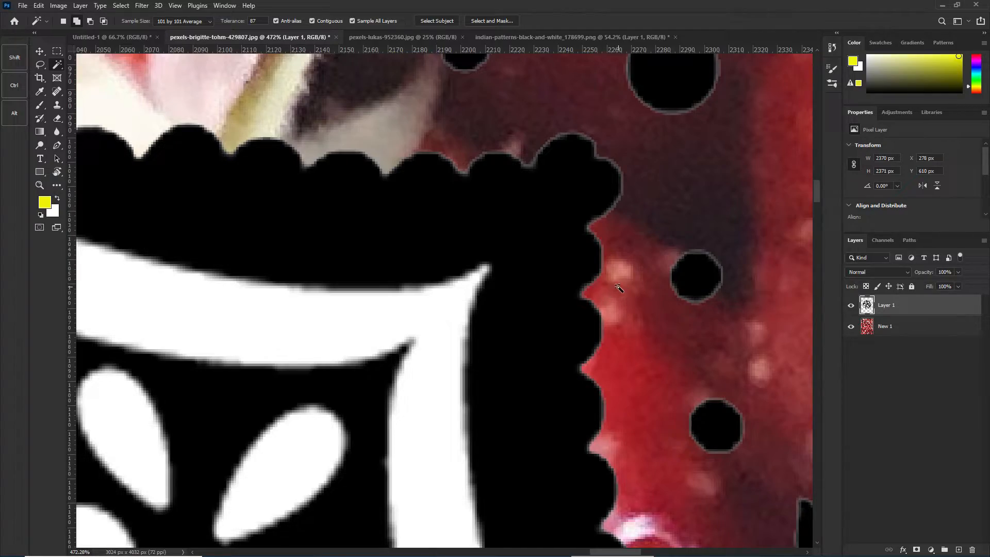
scroll(616, 287, "down", 8)
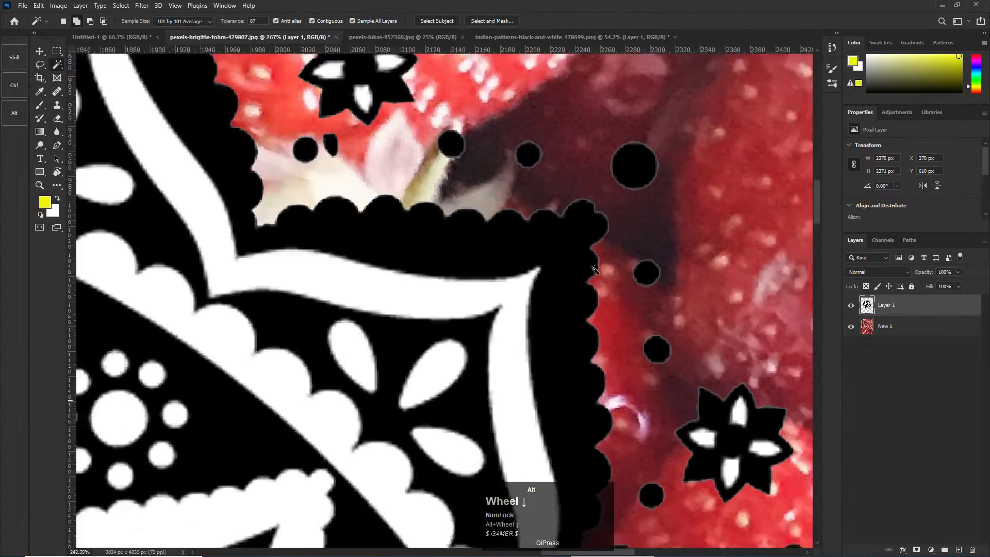
scroll(560, 286, "down", 5)
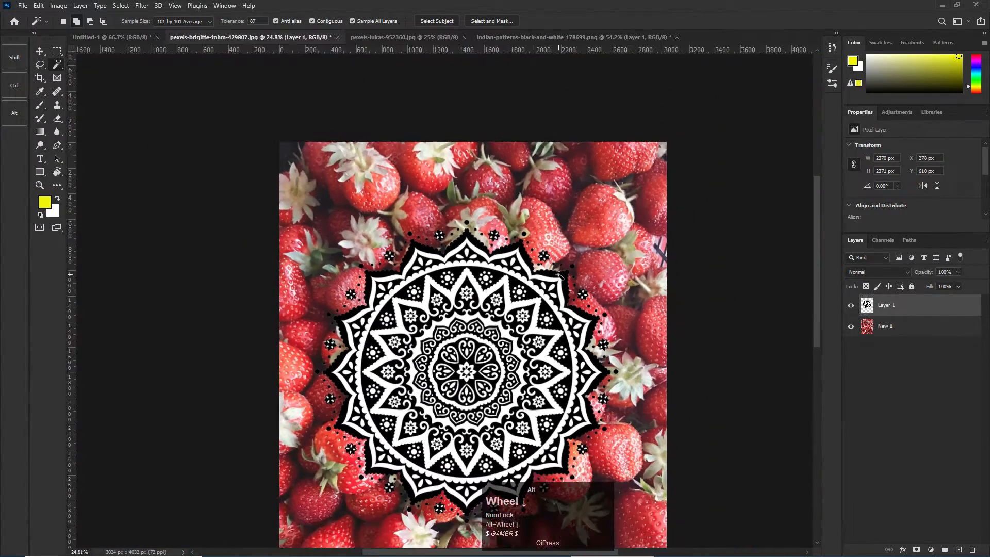
- Undo the background deletion and clear the Magic Wand selection
key("ctrl+z")
key("ctrl+z")
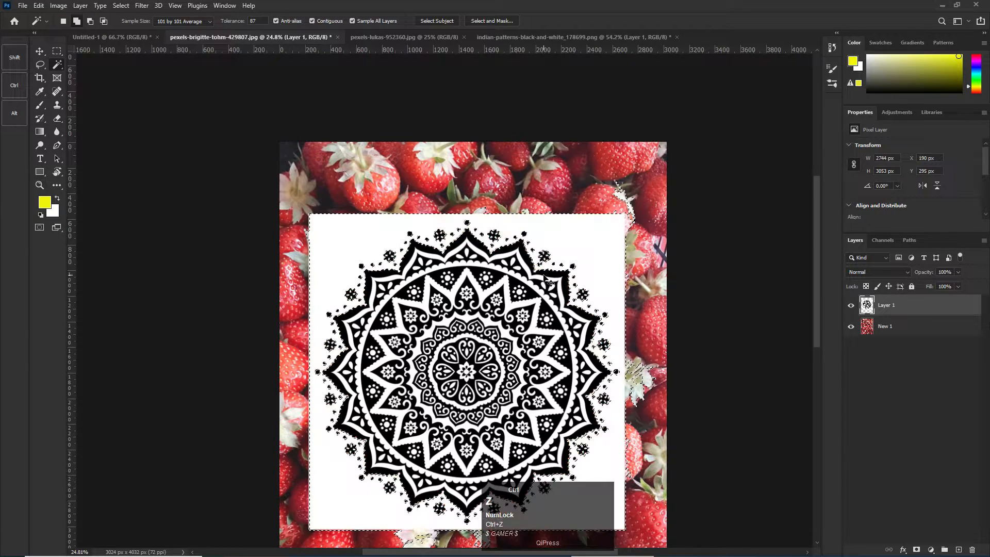
key("ctrl+z")
key("ctrl+d")
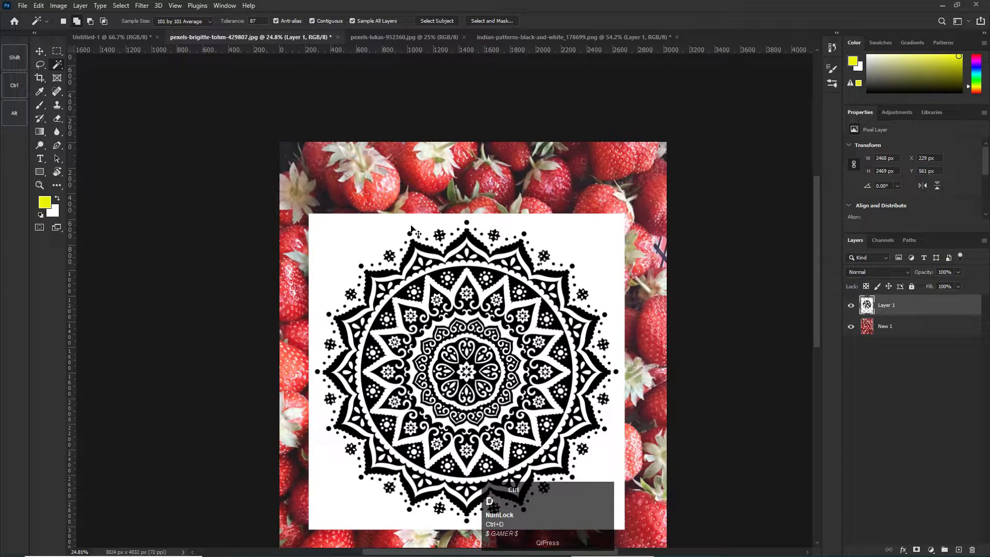
- With Contiguous and Sample All Layers off, select all the white areas of the mandala layer with the Magic Wand and delete them
left_click(326, 20)
left_click(376, 244)
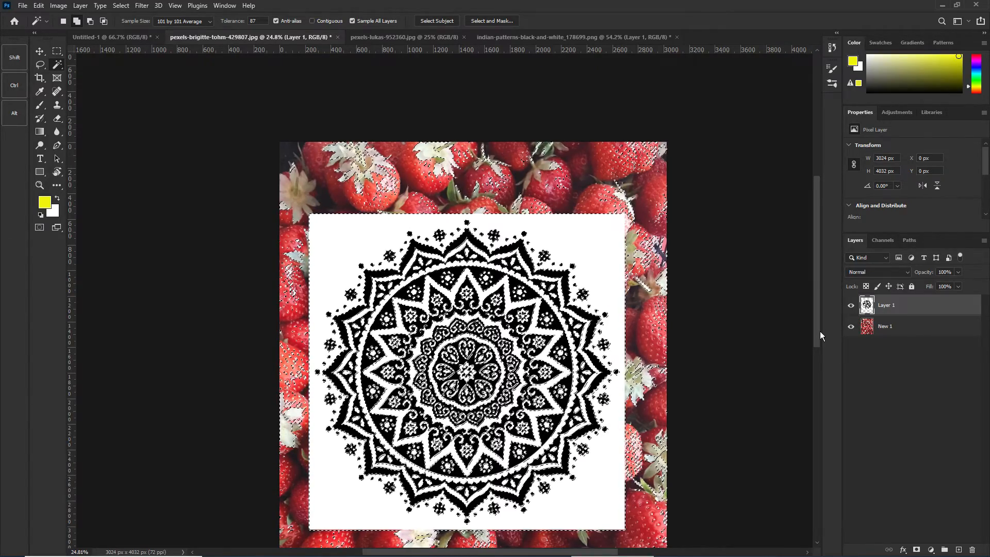
key("ctrl")
key("Num_Lock")
key("ctrl+d")
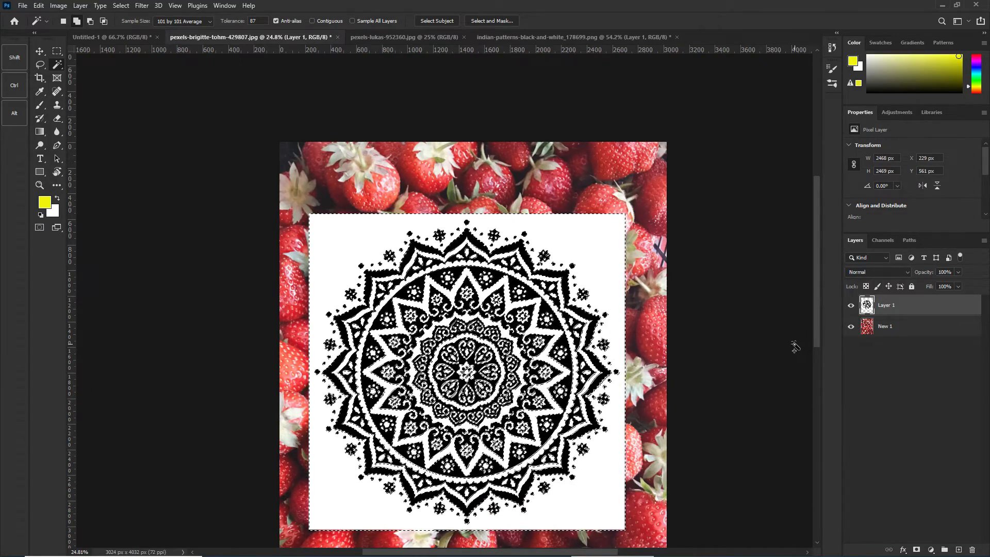
key("Delete")
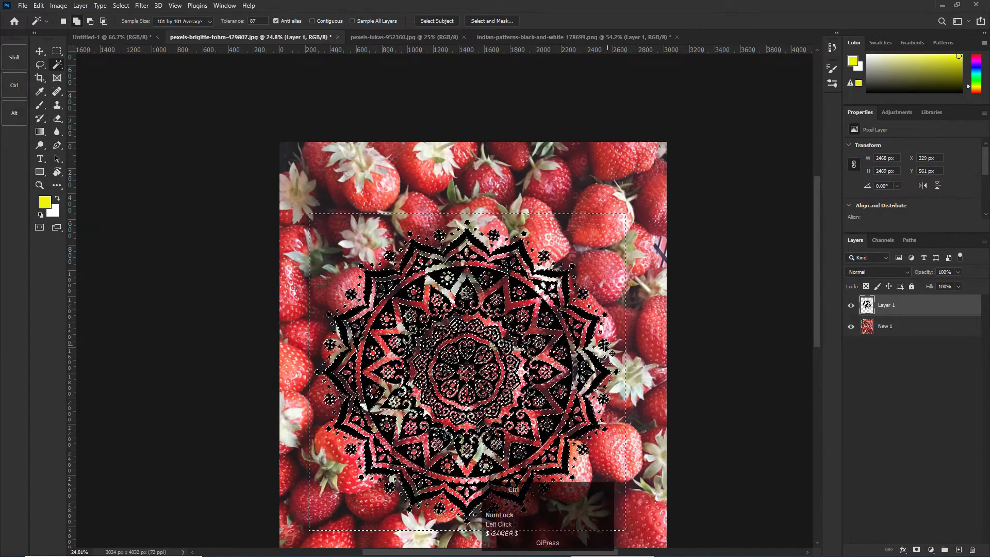
- Examine the edges of the mandala's inner cut-outs against the strawberries at high magnification
scroll(482, 318, "up", 10)
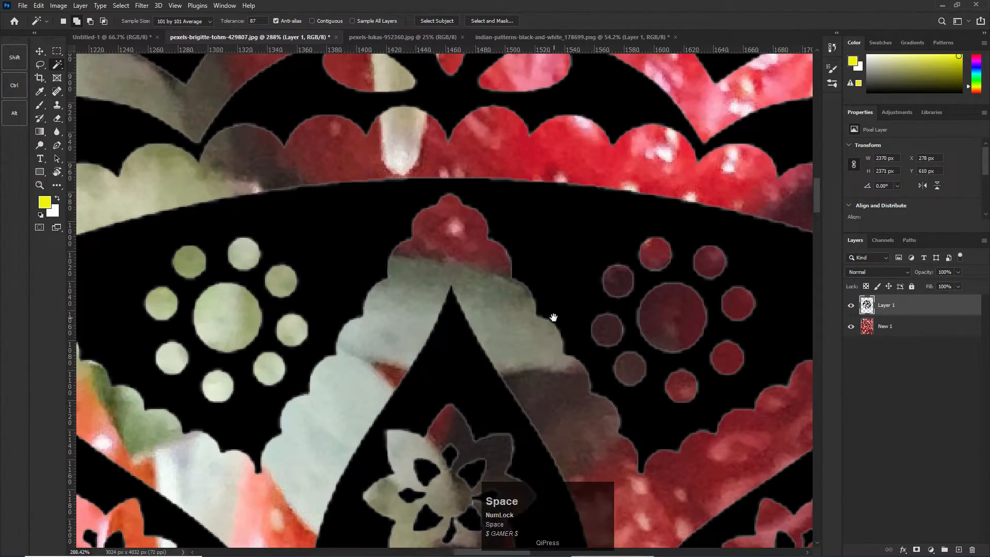
left_click_drag(554, 318, 498, 271)
scroll(493, 269, "up", 3)
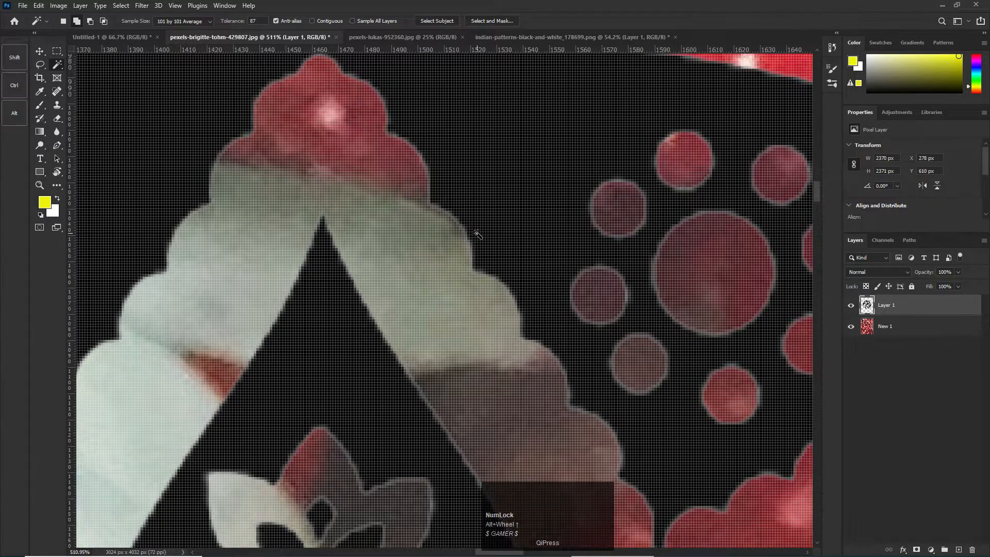
scroll(477, 234, "down", 5)
scroll(475, 277, "up", 6)
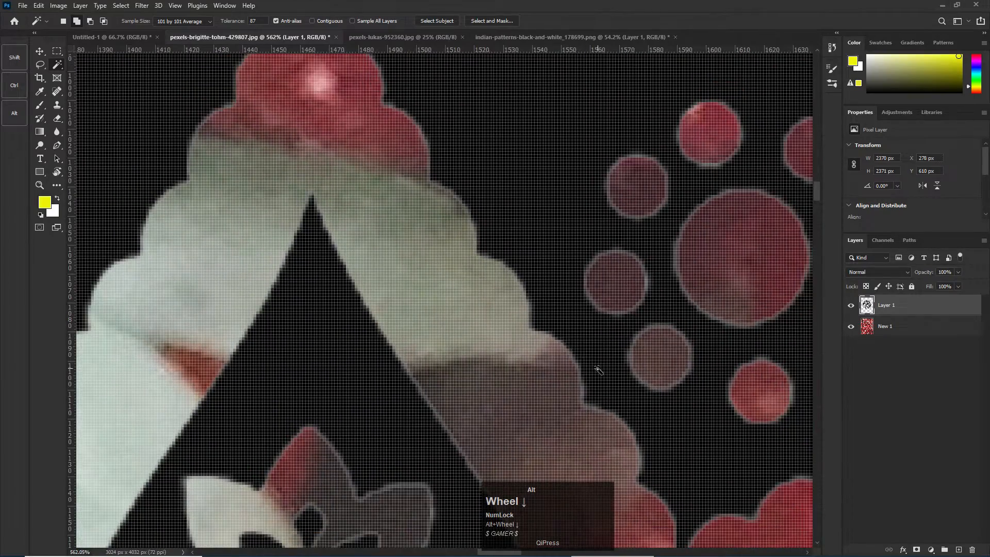
scroll(597, 370, "down", 2)
left_click_drag(603, 398, 501, 285)
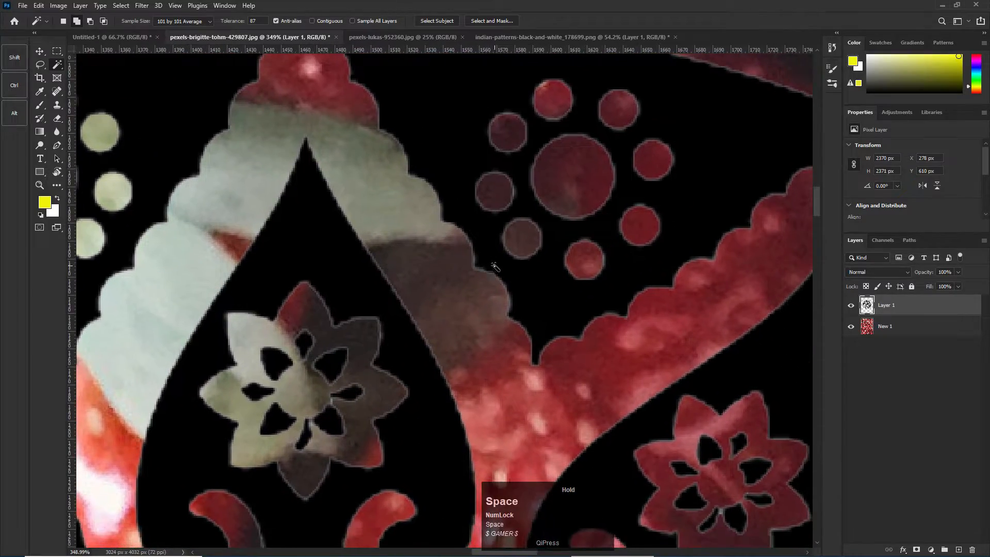
scroll(503, 287, "up", 2)
scroll(506, 288, "down", 4)
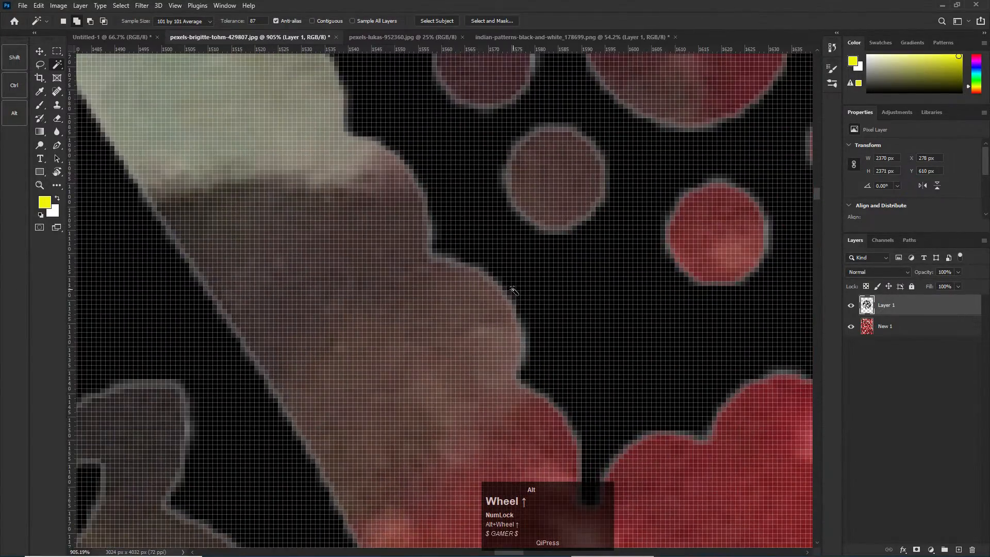
scroll(515, 291, "down", 5)
- Undo the deletion of the mandala's white areas and clear the selection
key("ctrl+z")
key("ctrl+z")
key("ctrl+d")
scroll(553, 302, "down", 4)
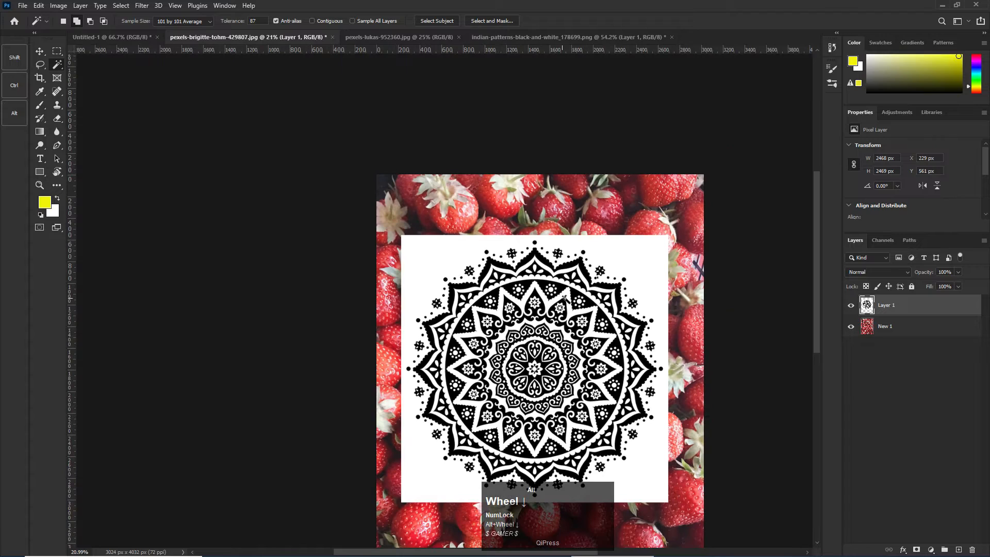
- Set the mandala layer's blend mode to Darken and activate the Move tool
left_click(891, 272)
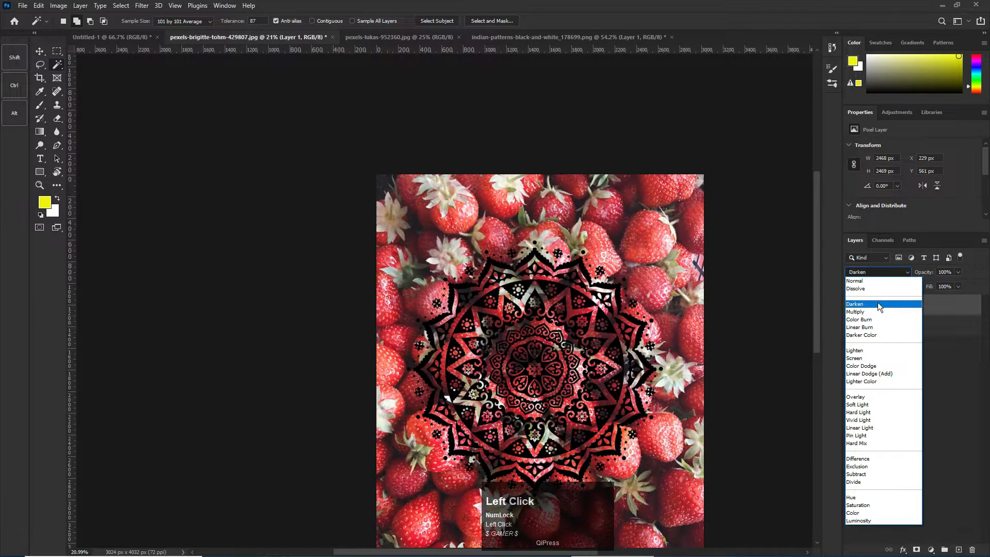
left_click(878, 303)
left_click(40, 51)
scroll(559, 356, "up", 3)
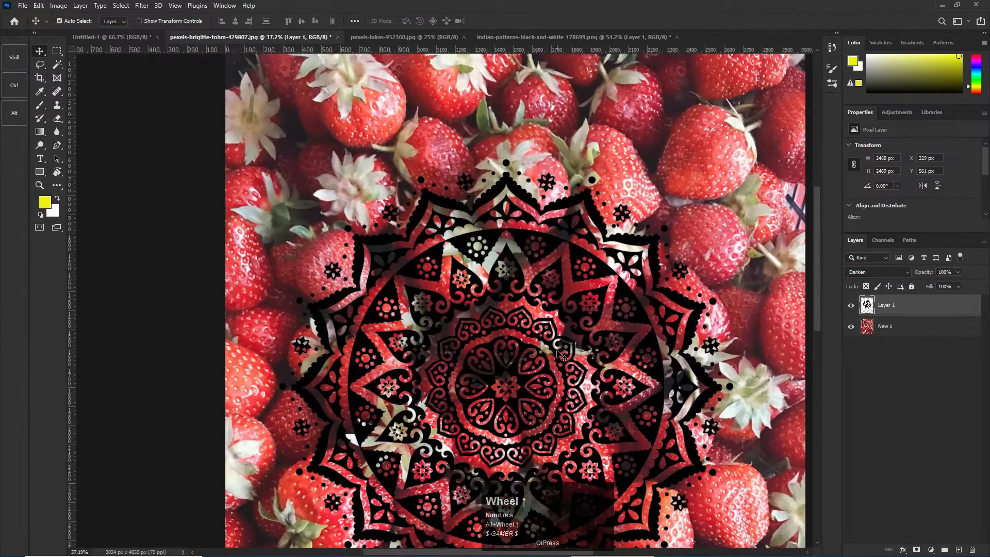
left_click_drag(559, 356, 550, 238)
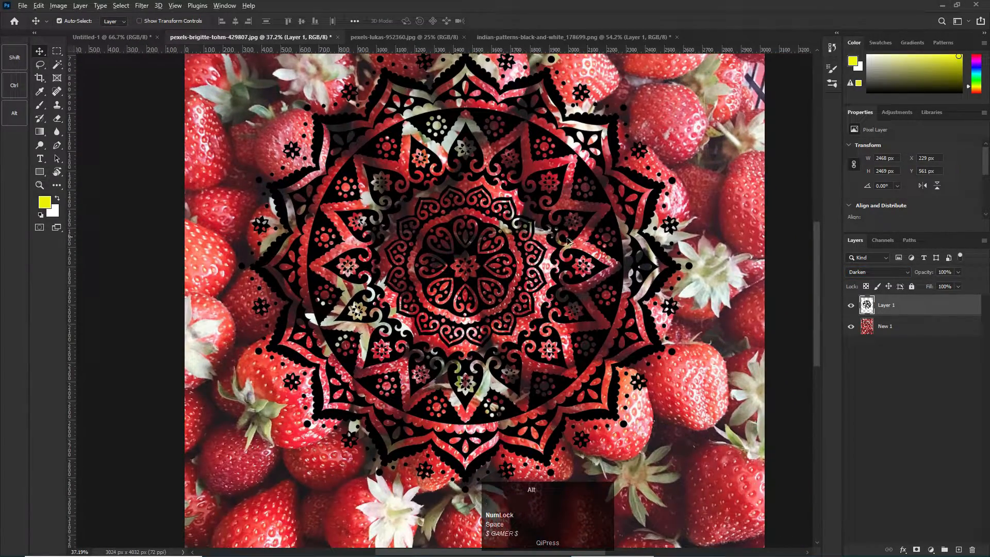
scroll(551, 239, "down", 3)
- Try the Lighten blend mode on the mandala layer and set it back to Darken
left_click(877, 272)
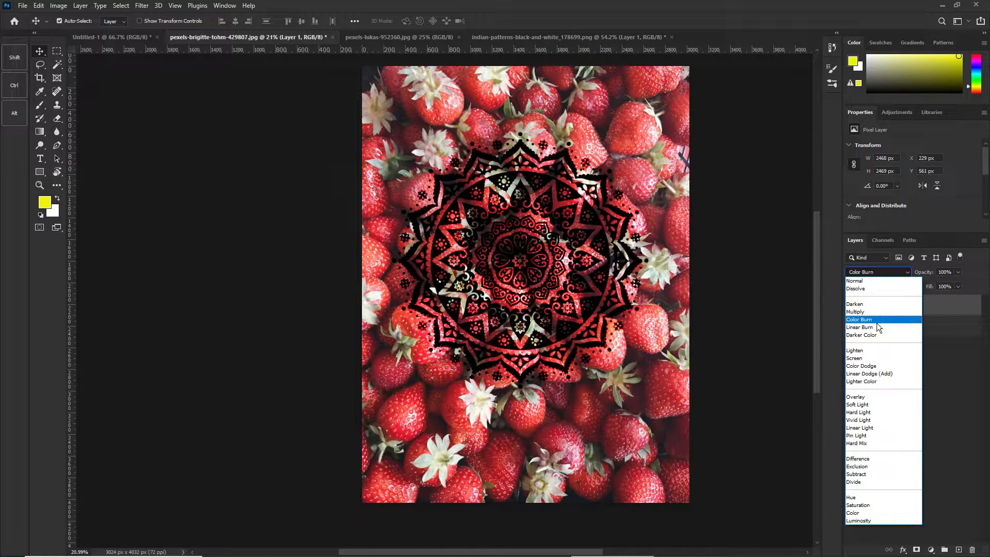
left_click(866, 351)
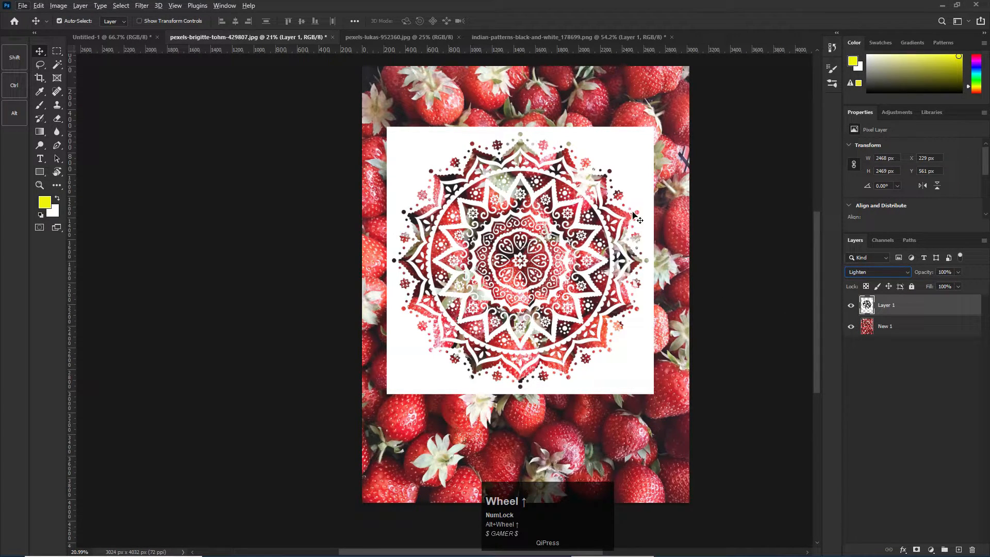
left_click(877, 272)
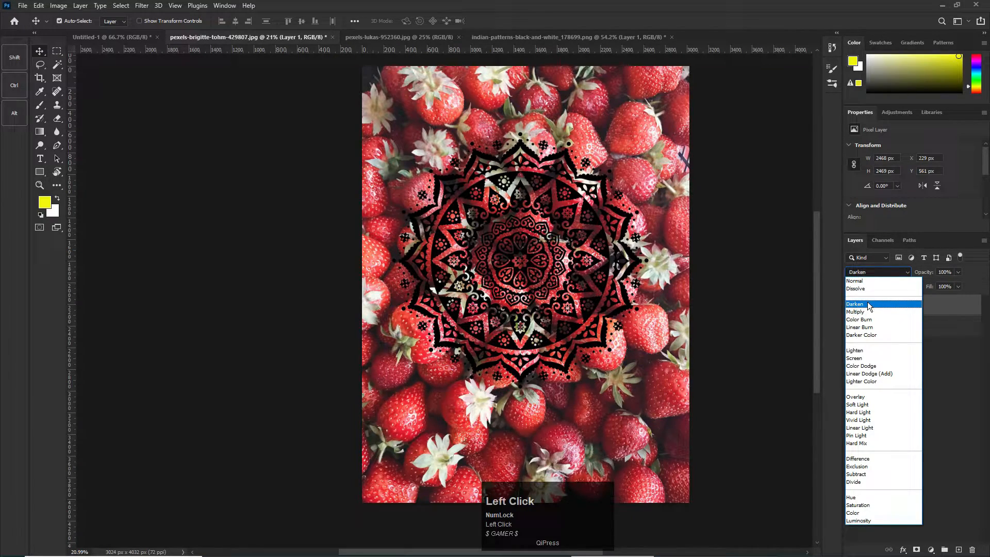
left_click(869, 306)
- Examine the mandala's pattern edges against the strawberries at high magnification with the Darken blend mode applied
scroll(536, 183, "up", 1)
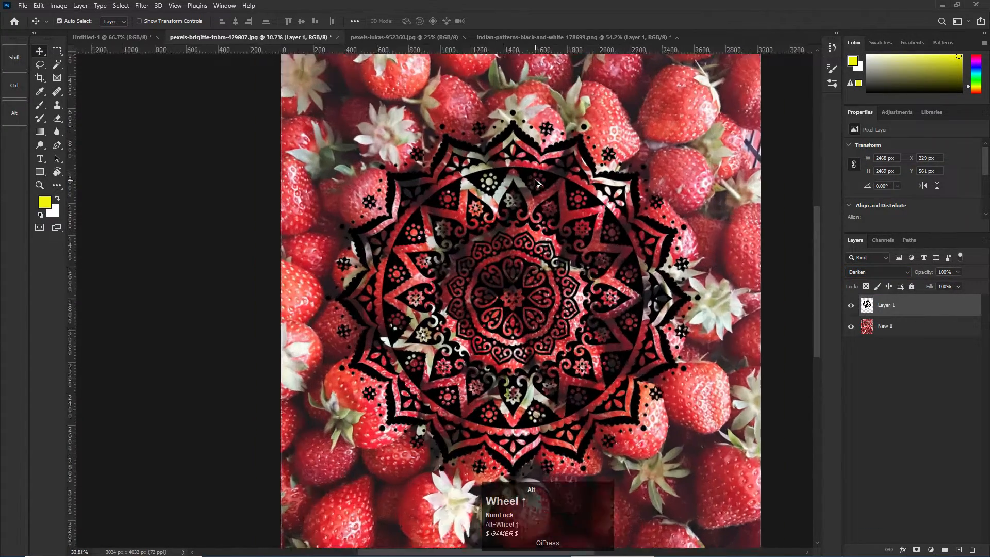
scroll(537, 183, "up", 10)
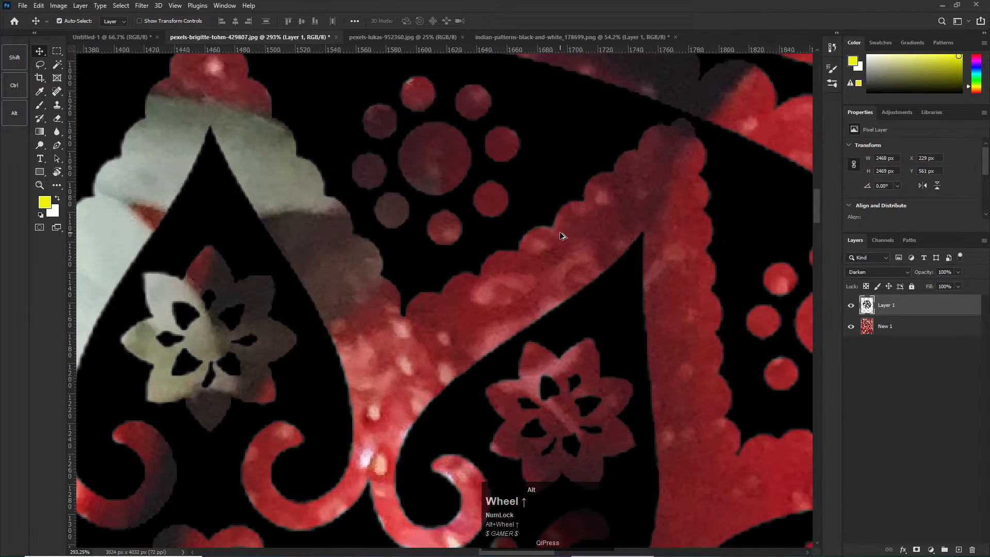
scroll(563, 235, "up", 2)
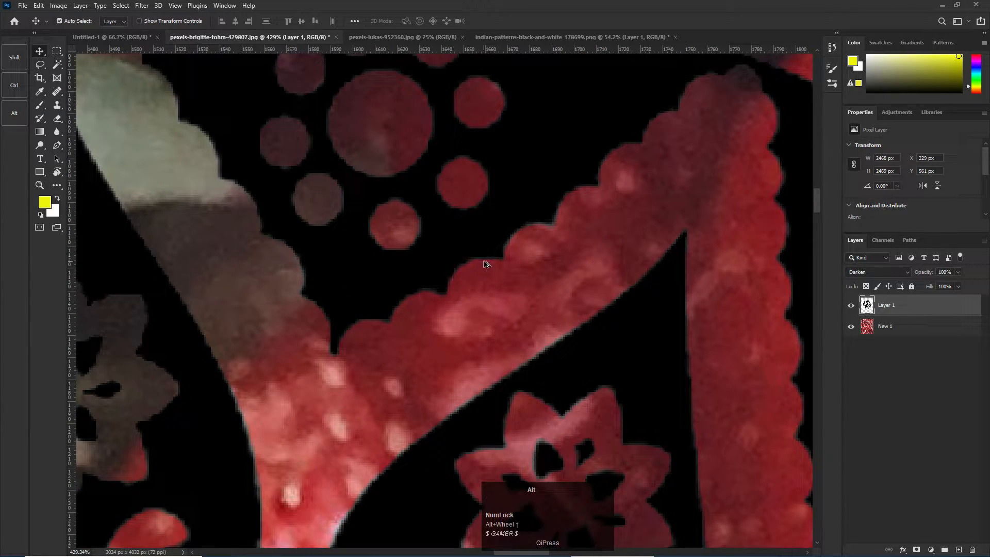
- Set the blend mode of the mandala layer, Layer 1, to Lighten
scroll(493, 269, "down", 1)
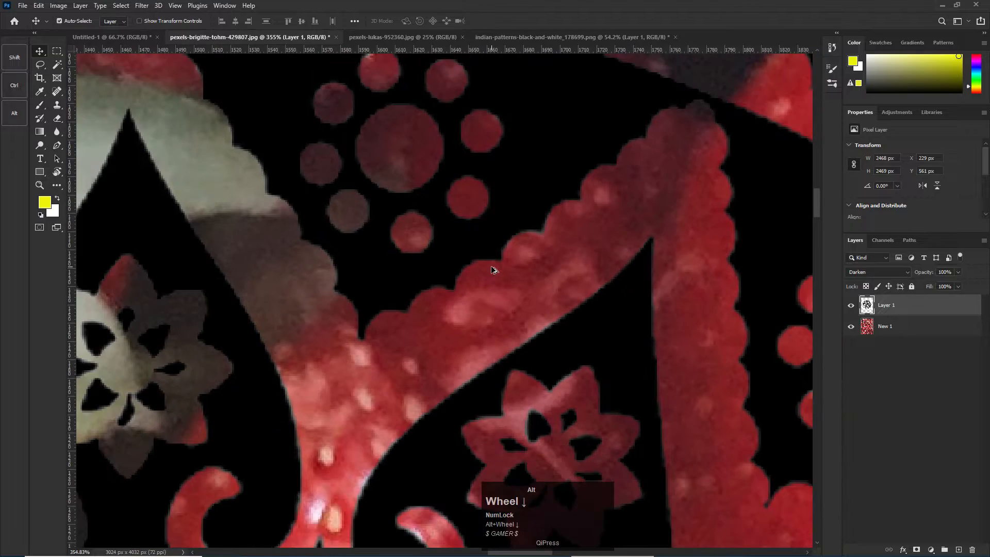
scroll(490, 266, "up", 3)
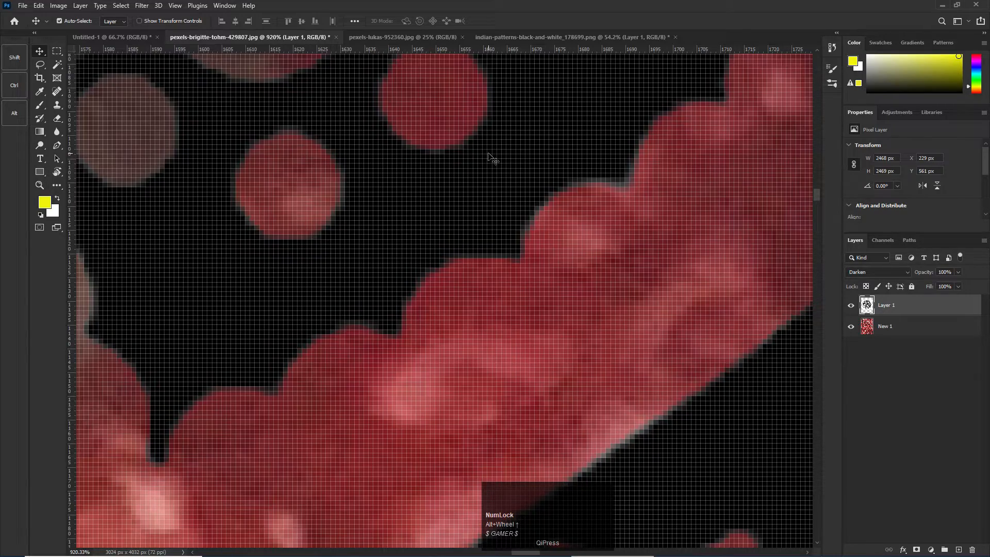
scroll(473, 290, "down", 1)
scroll(473, 290, "down", 12)
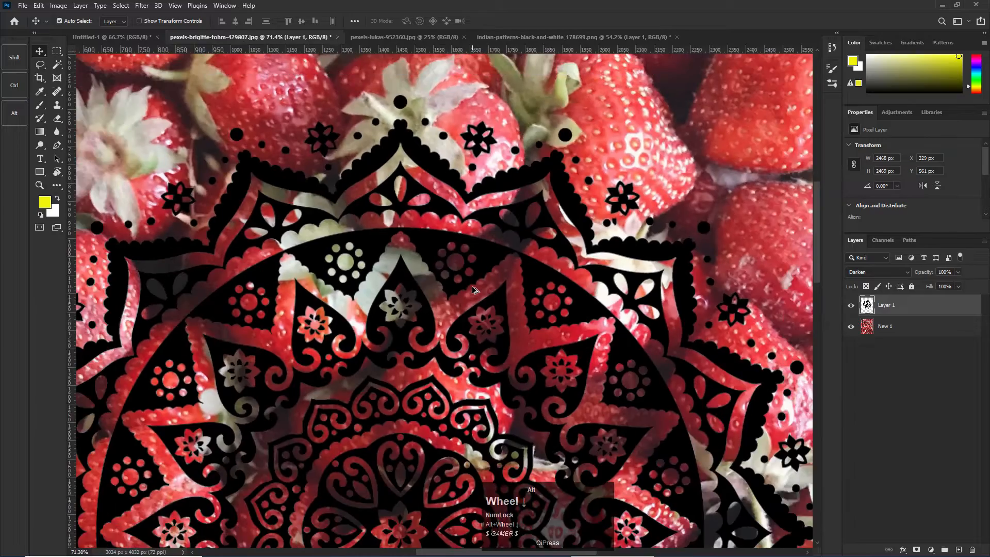
scroll(473, 289, "down", 4)
left_click_drag(508, 302, 495, 250)
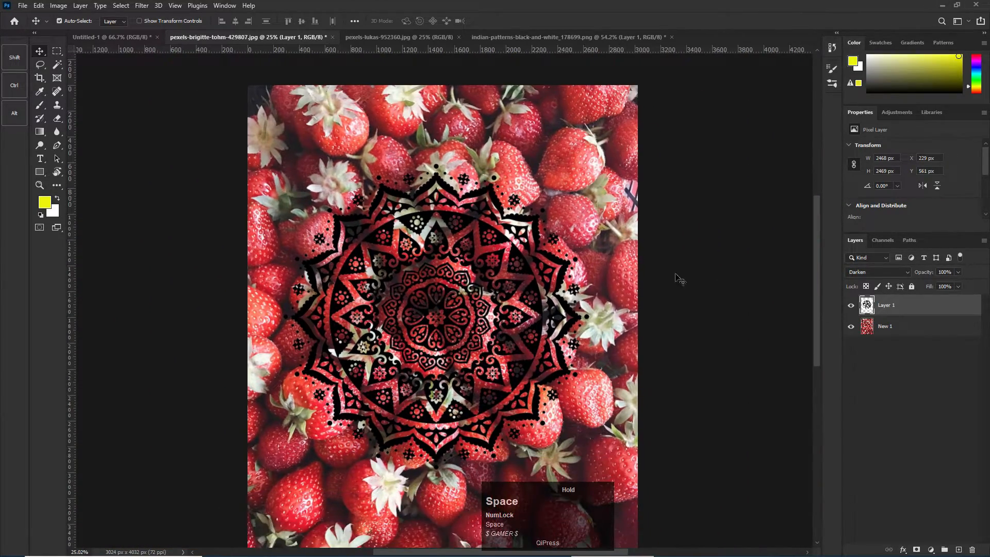
left_click(878, 271)
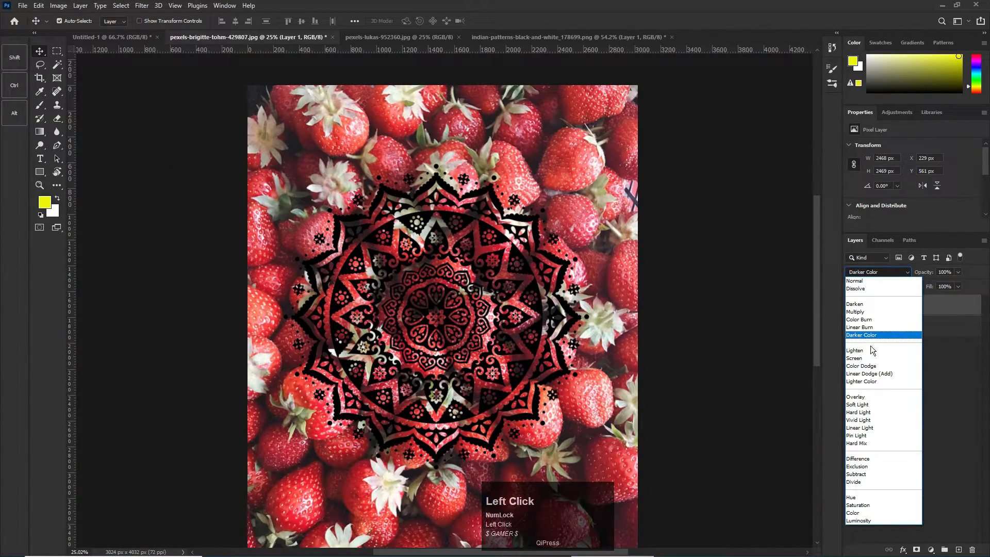
left_click(867, 350)
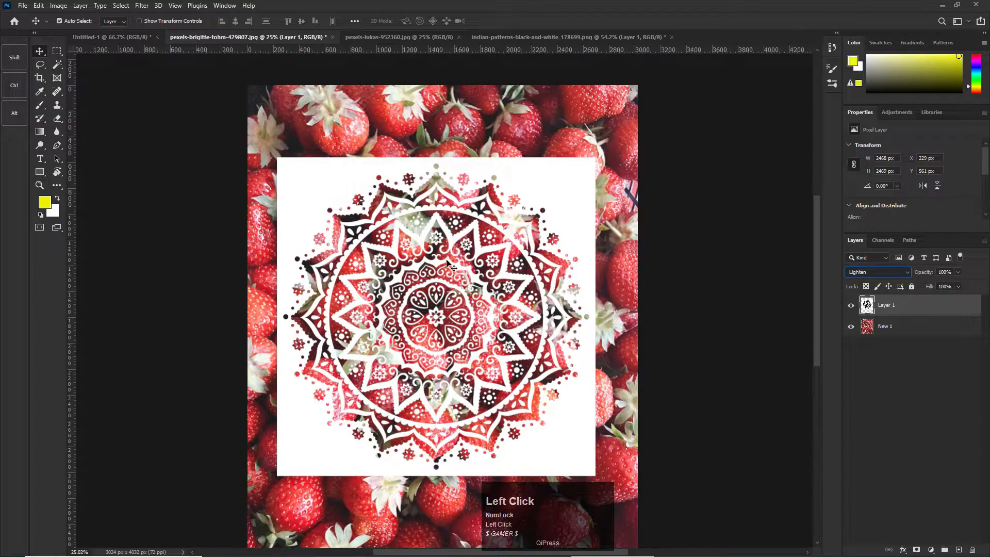
- Inspect the mandala closely with the Lighten blend mode, and undo that change on Layer 1
left_click(301, 151)
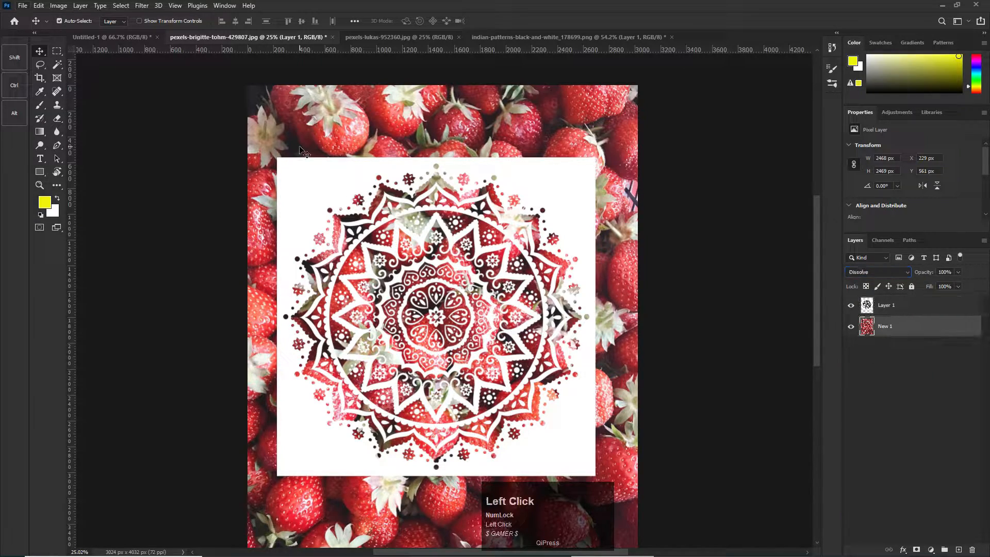
scroll(366, 237, "up", 5)
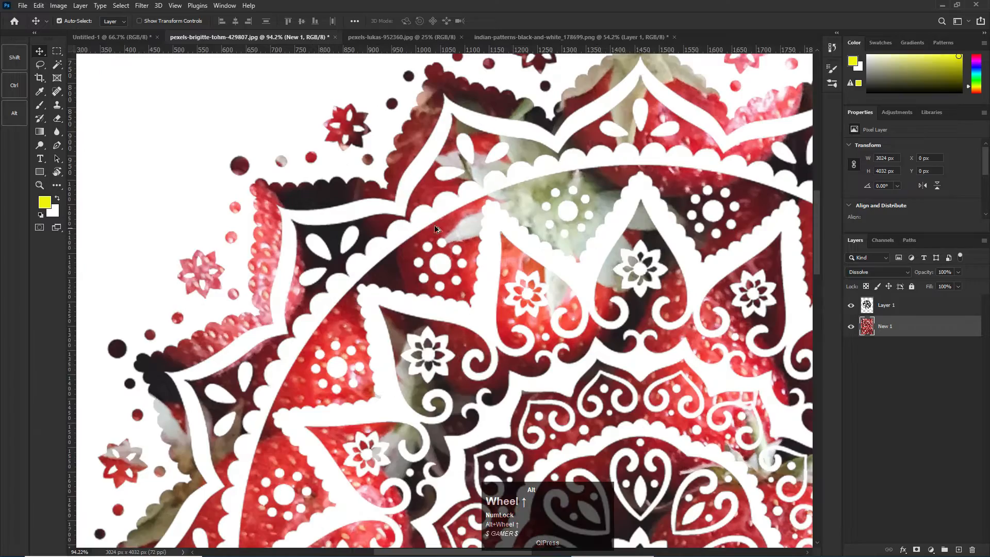
scroll(547, 246, "down", 6)
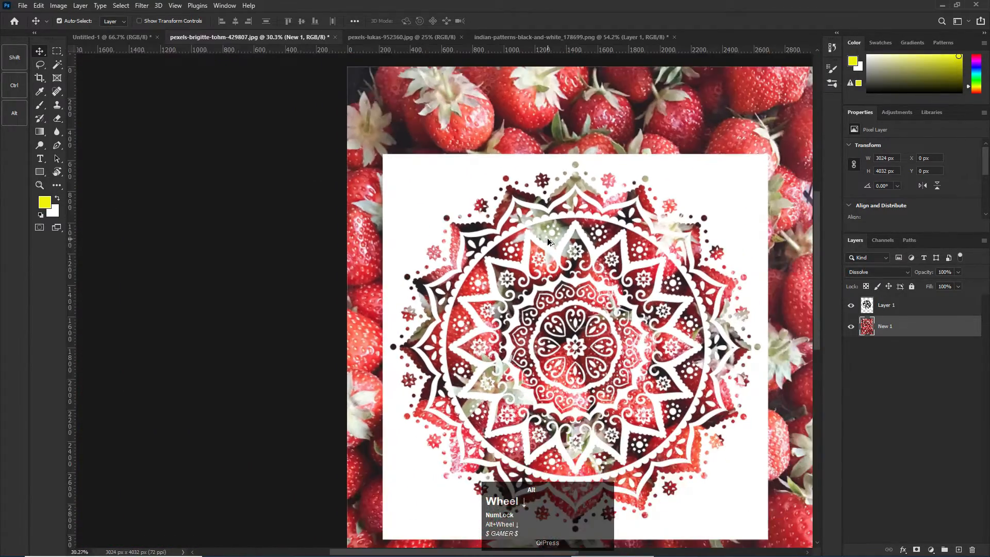
scroll(611, 245, "down", 2)
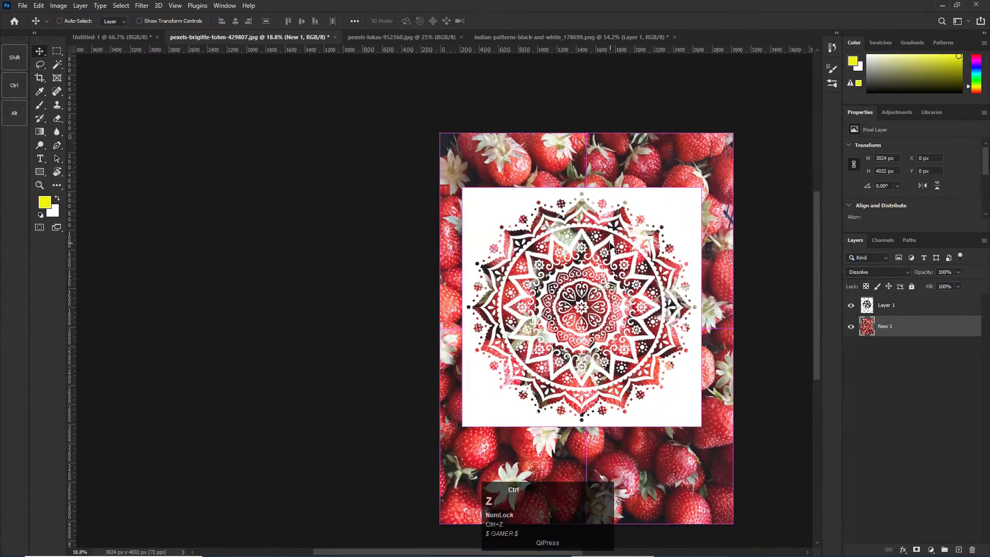
key("ctrl+z")
key("ctrl+z")
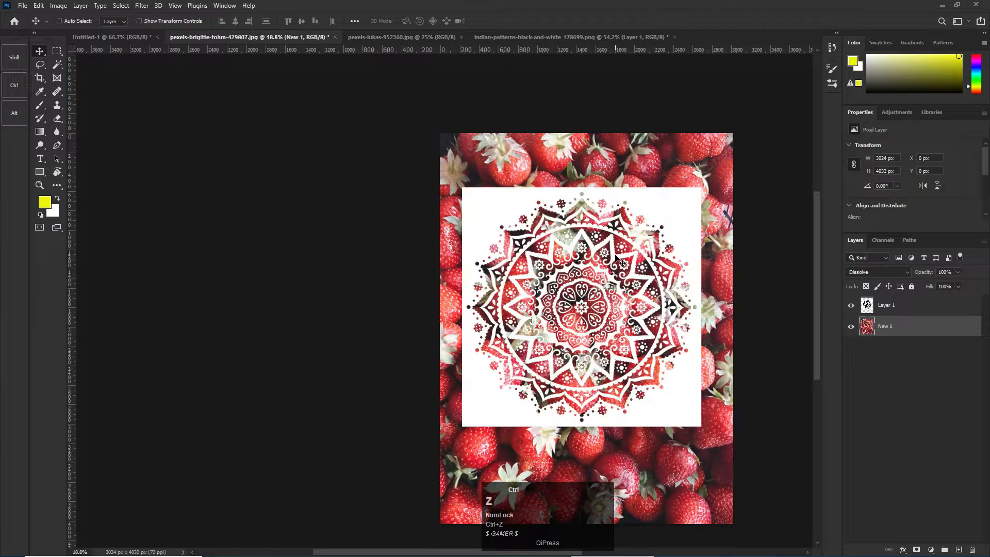
left_click(888, 307)
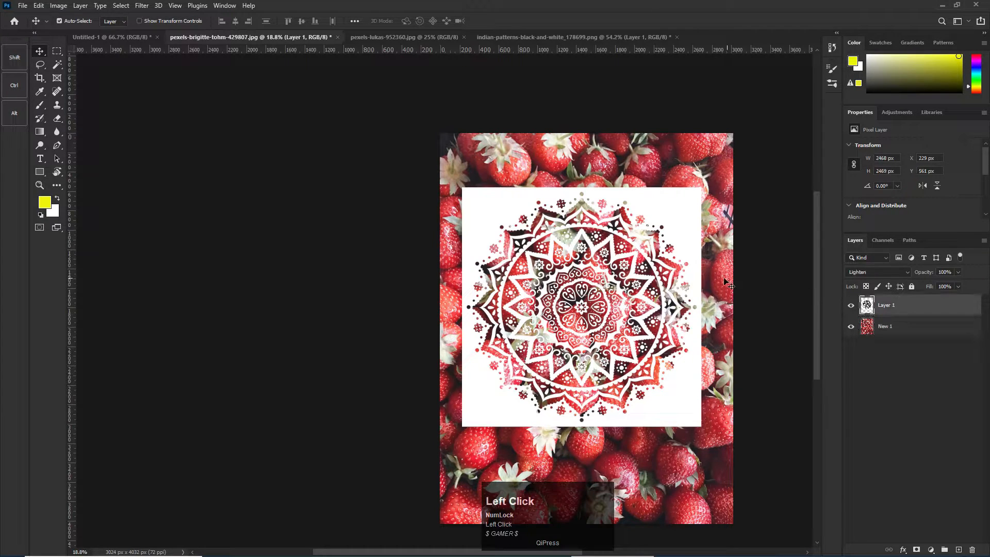
key("ctrl+z")
- Set Layer 1's blend mode to Normal and move the mandala to about X 325 px, Y 625 px
left_click(872, 272)
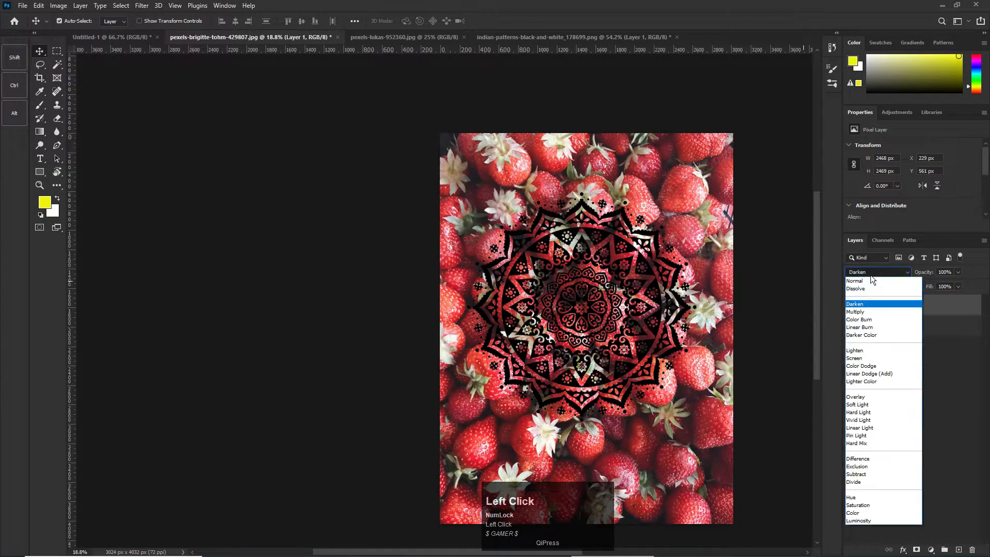
left_click(865, 281)
mouse_move(590, 237)
left_mouse_down()
mouse_move(567, 238)
mouse_move(598, 245)
left_mouse_up()
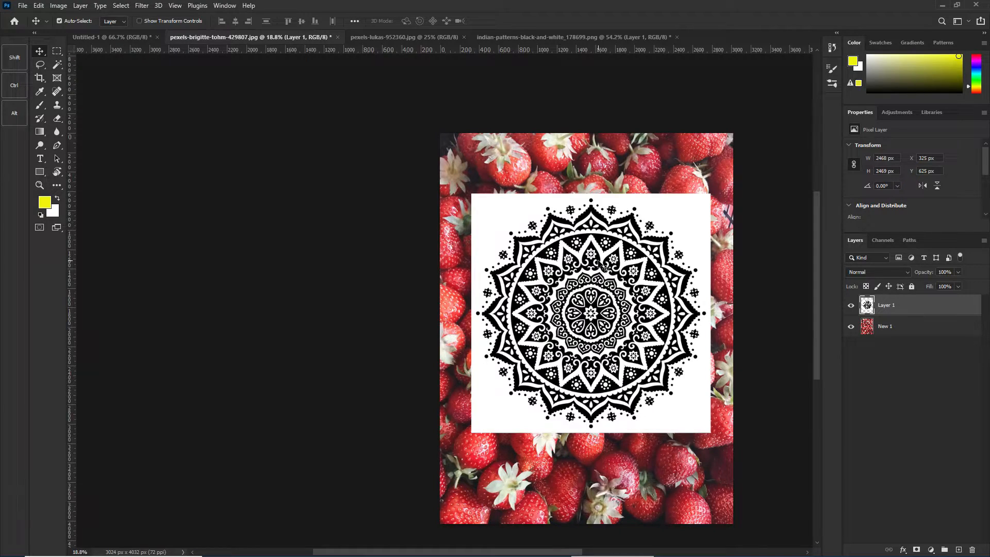
left_click(696, 228)
left_click(341, 178)
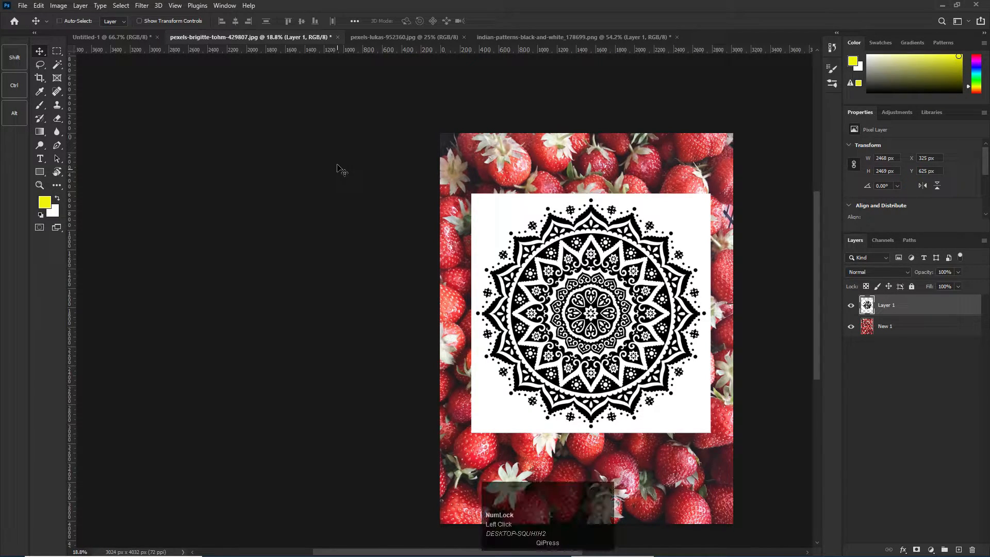
left_click(77, 5)
mouse_move(59, 6)
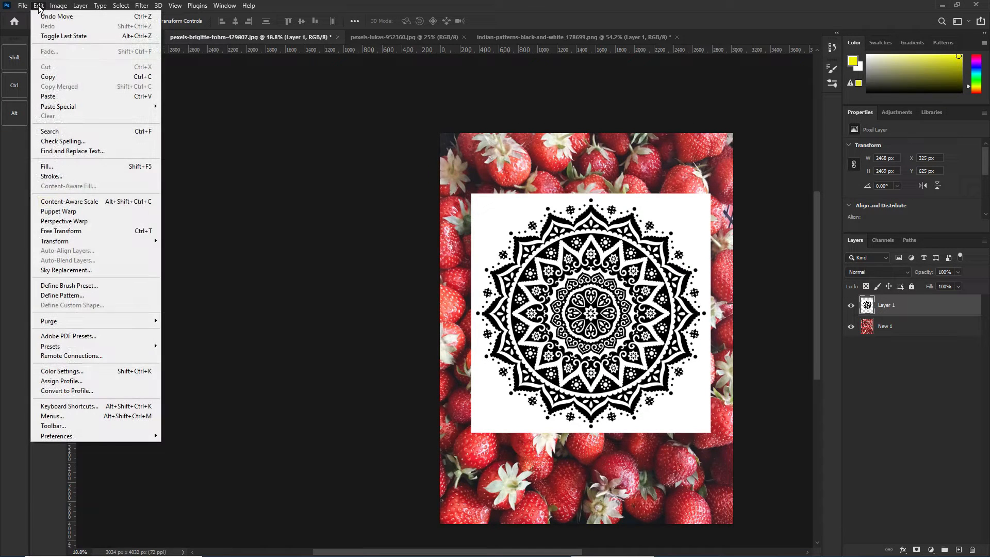
mouse_move(115, 9)
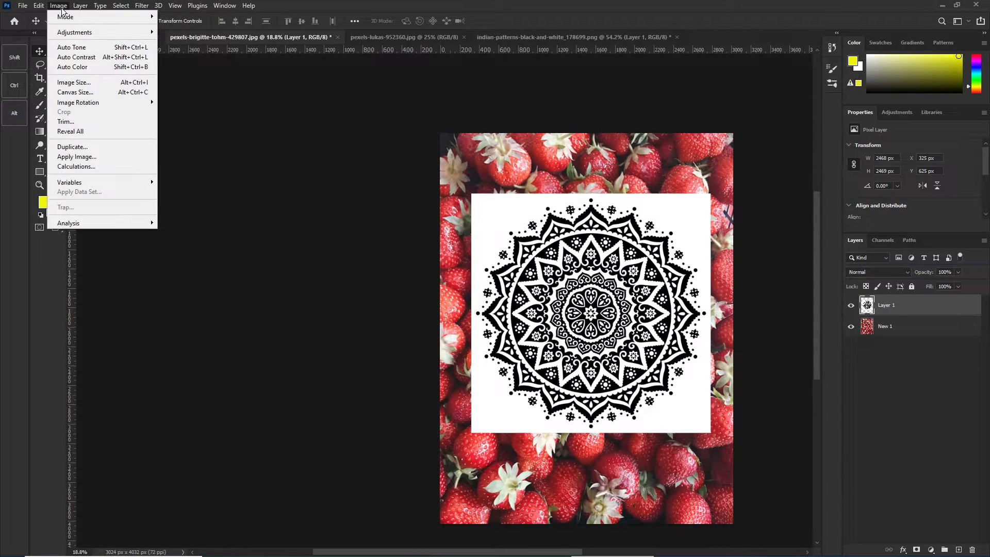
left_click(309, 232)
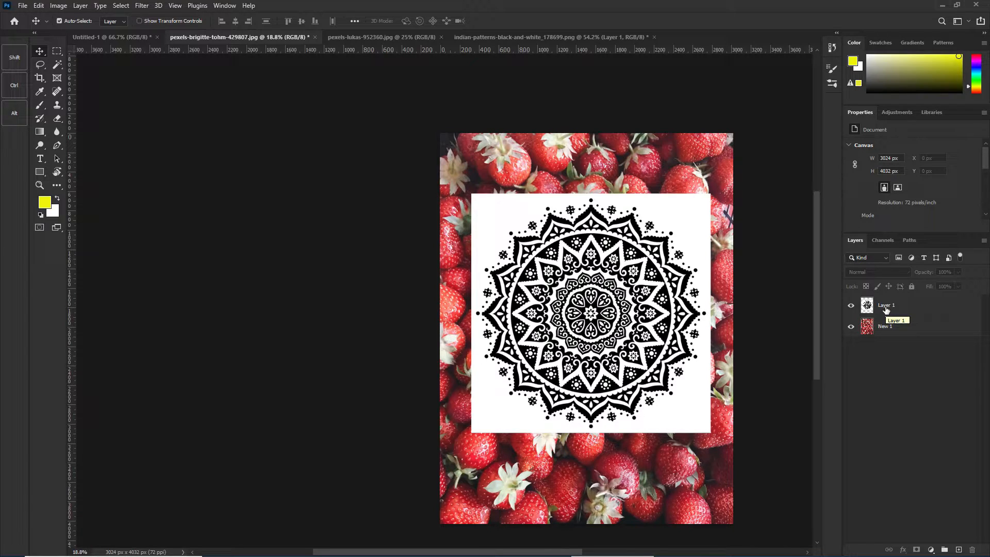
- Try inverting the colours of the strawberry photo layer, New 1, and undo the inversion
key("ctrl")
left_click(890, 331)
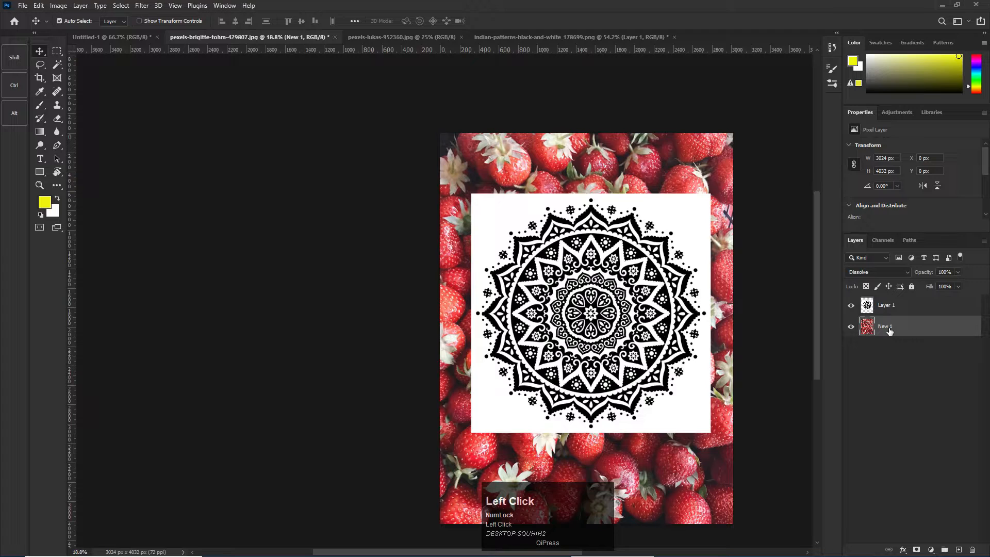
key("ctrl+i")
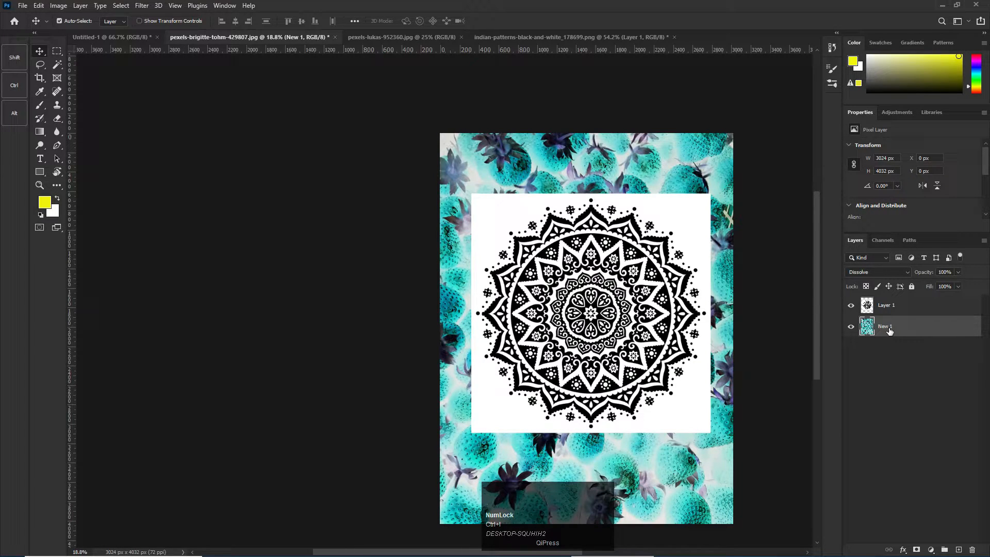
key("ctrl+z")
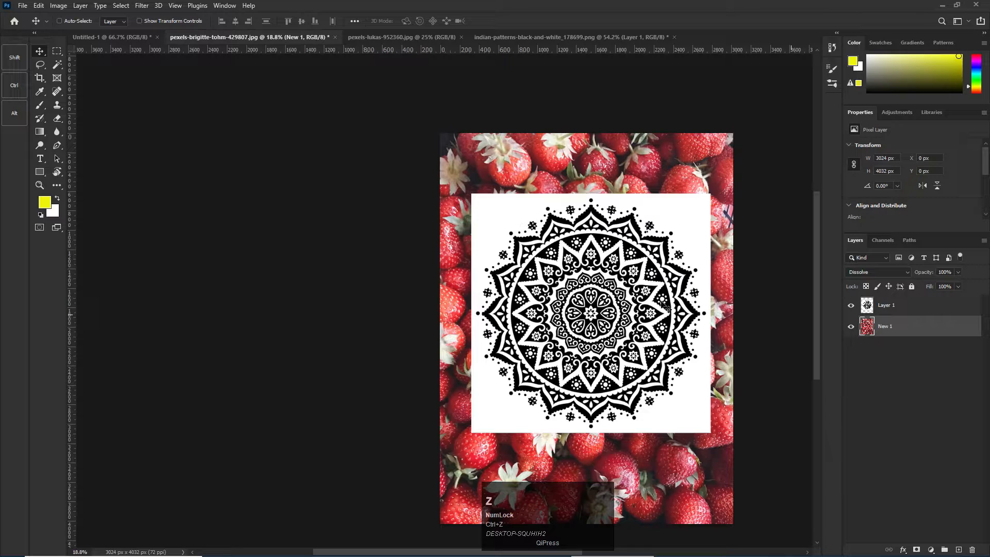
- Invert the colours of the mandala on Layer 1
left_click(889, 310)
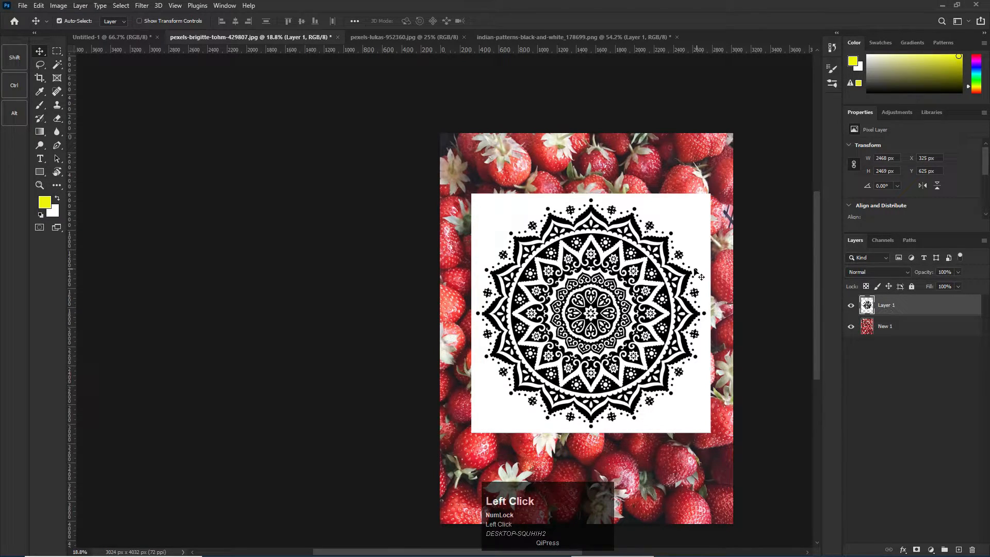
key("ctrl+i")
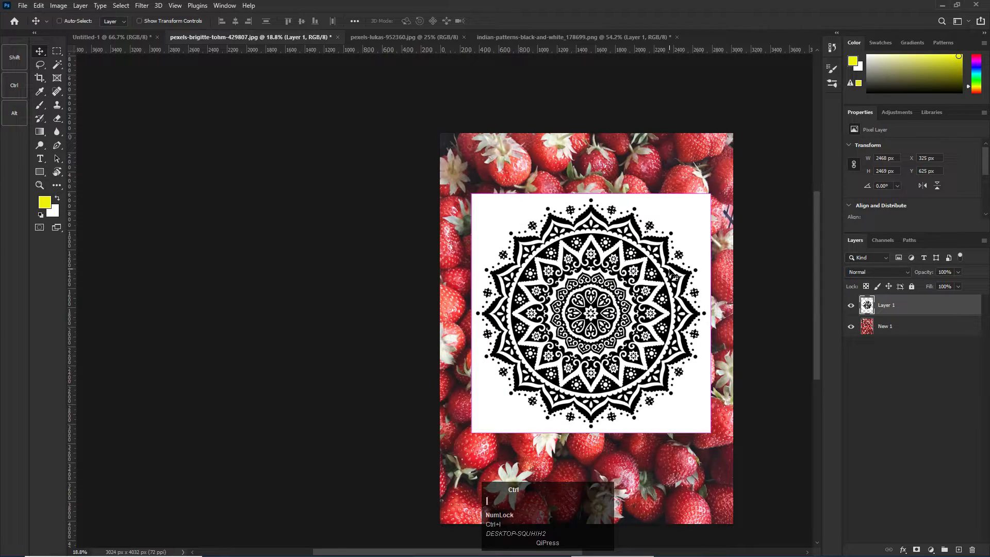
key("ctrl+i")
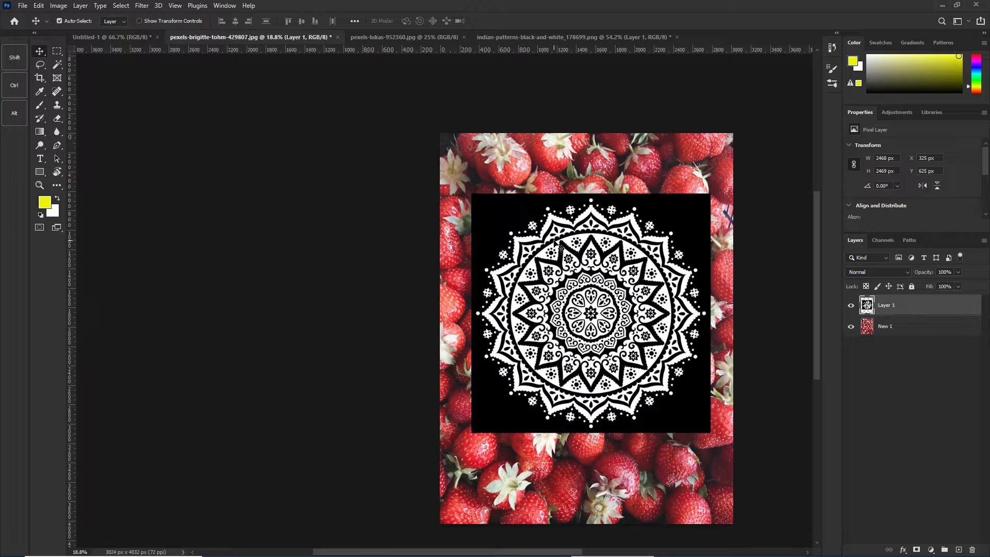
- Set Layer 1's blend mode to Screen and move the mandala to about X 76 px, Y 782 px
left_click(875, 272)
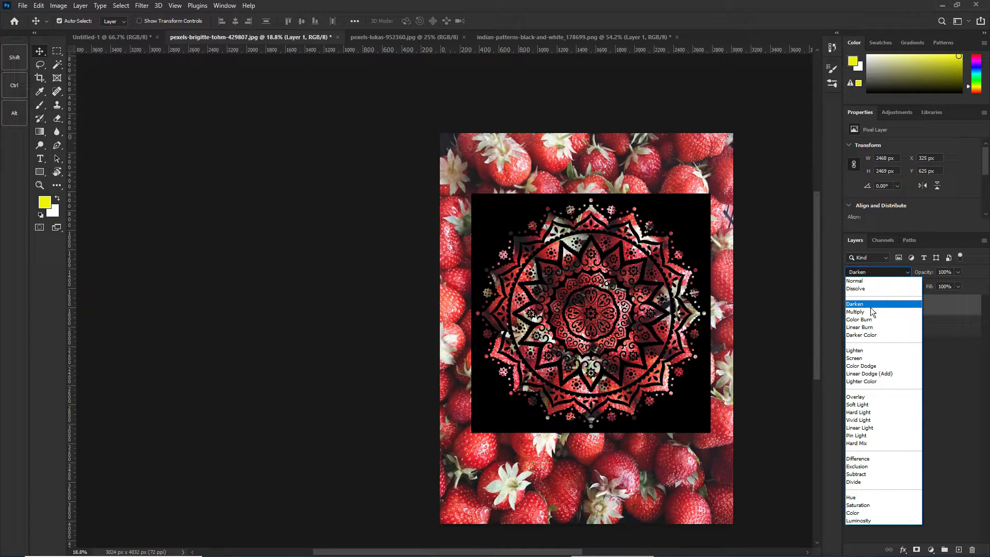
left_click(857, 358)
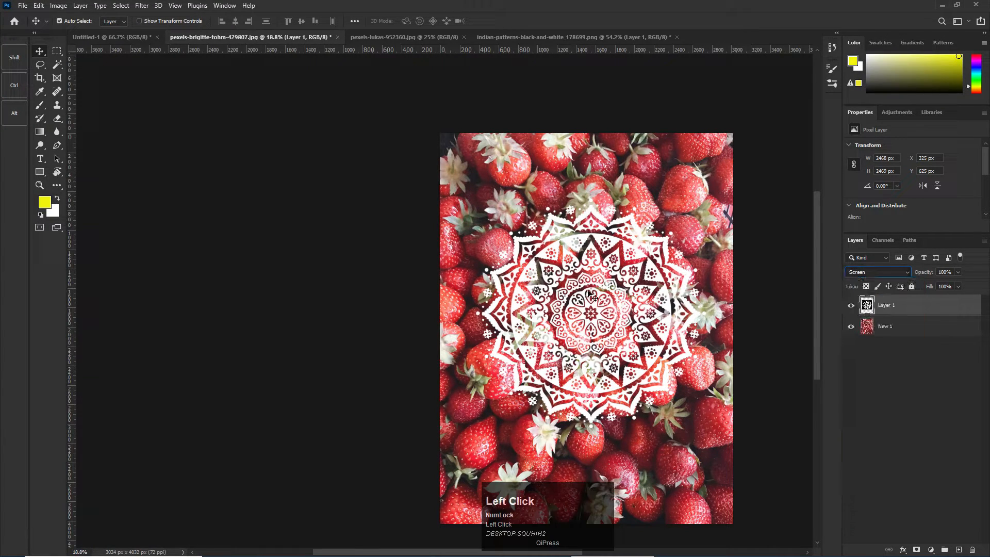
left_click_drag(561, 260, 527, 266)
scroll(551, 240, "up", 5)
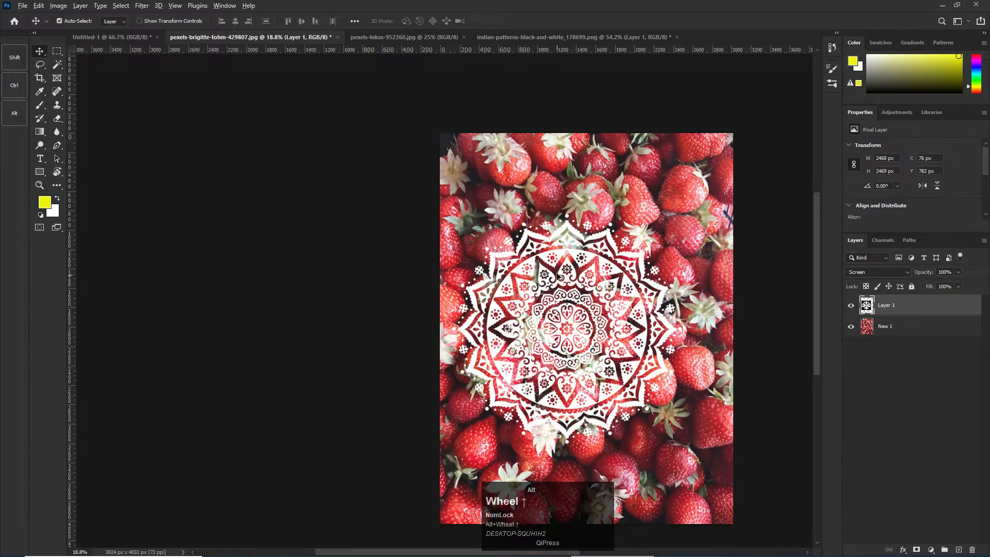
scroll(547, 194, "up", 2)
scroll(547, 194, "down", 4)
scroll(547, 194, "down", 2)
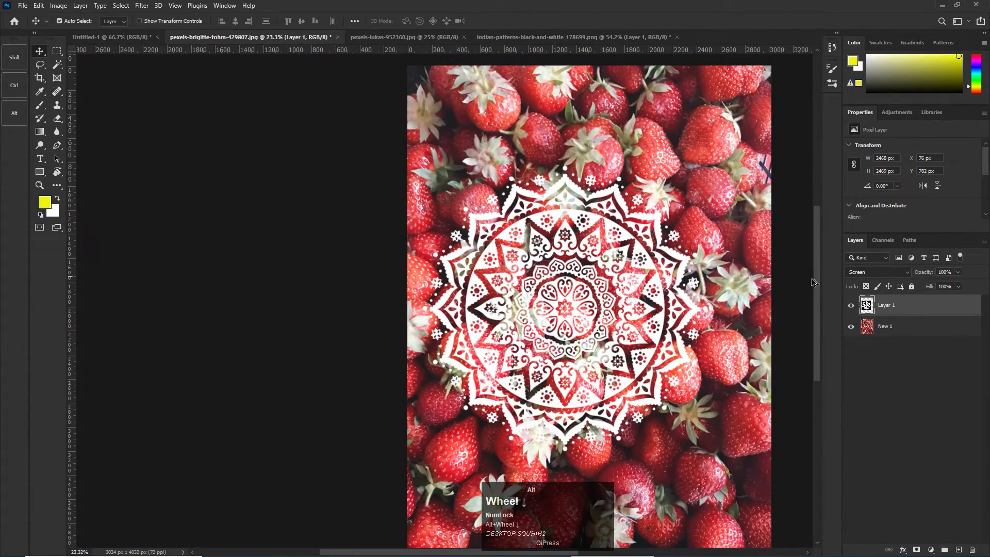
- Set Layer 1's blend mode to Overlay and inspect how the mandala blends with the strawberries
left_click(862, 274)
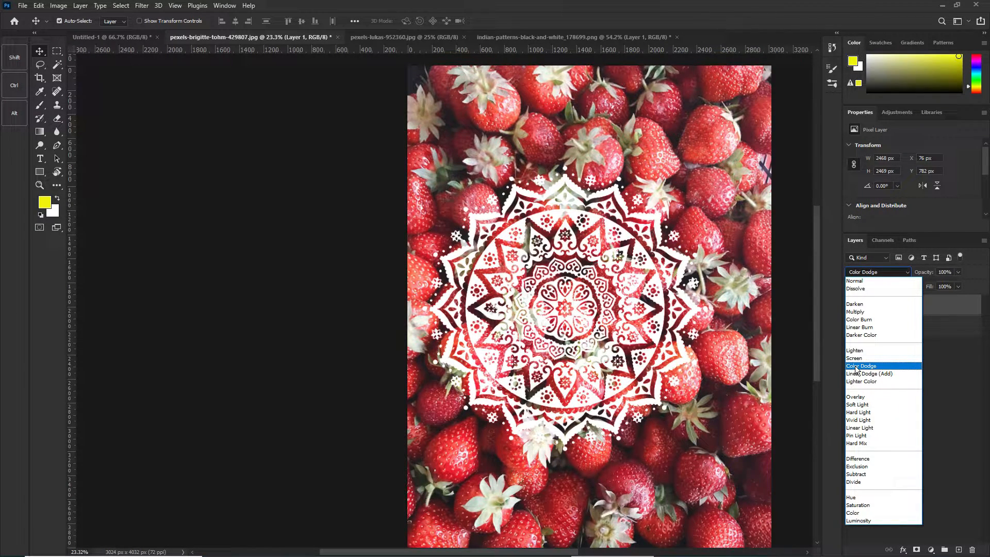
left_click(854, 398)
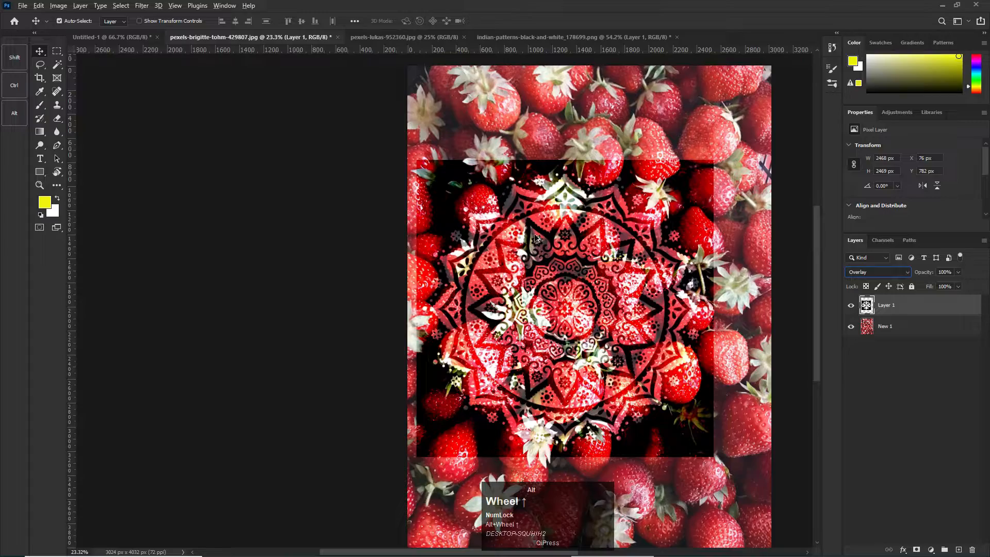
scroll(536, 239, "up", 1)
scroll(536, 239, "up", 4)
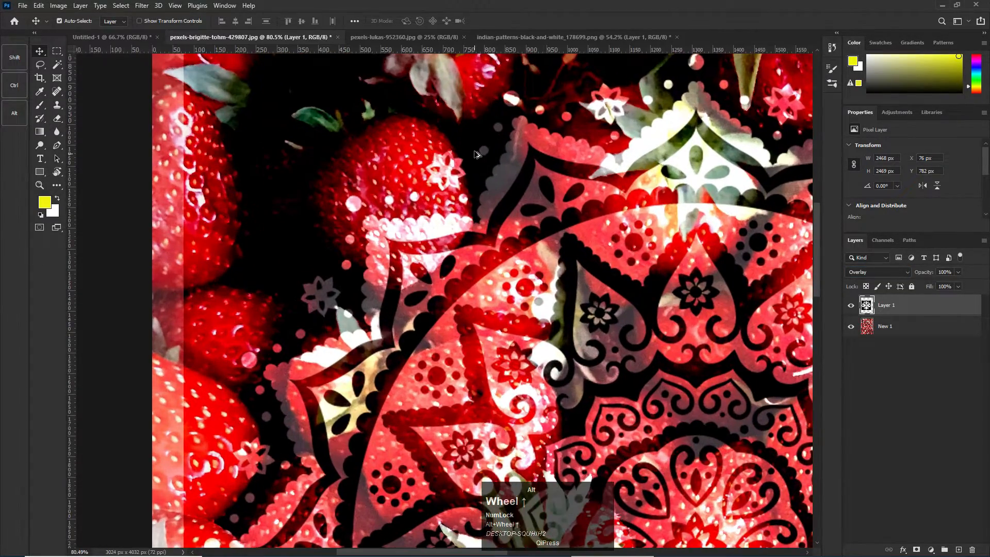
left_click_drag(539, 139, 447, 267)
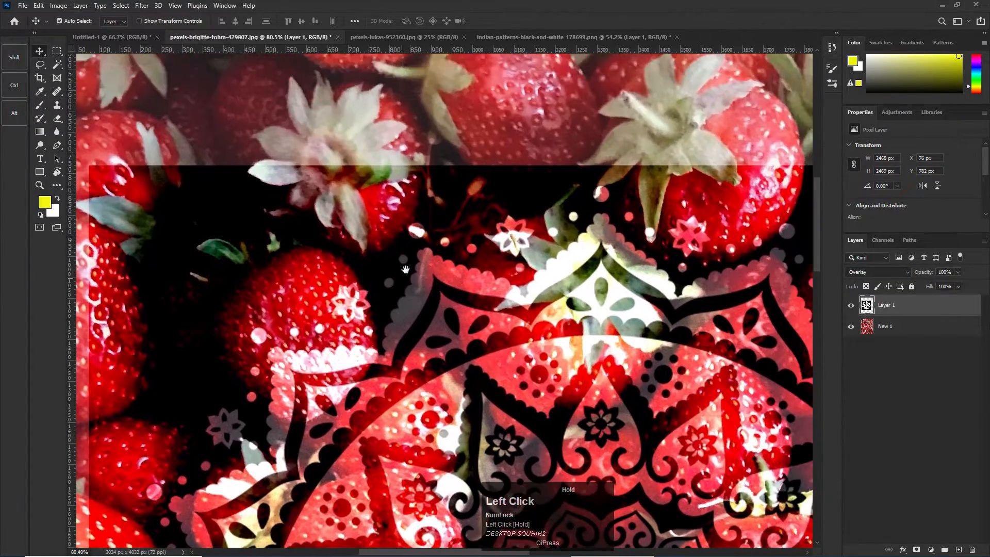
scroll(447, 267, "up", 2)
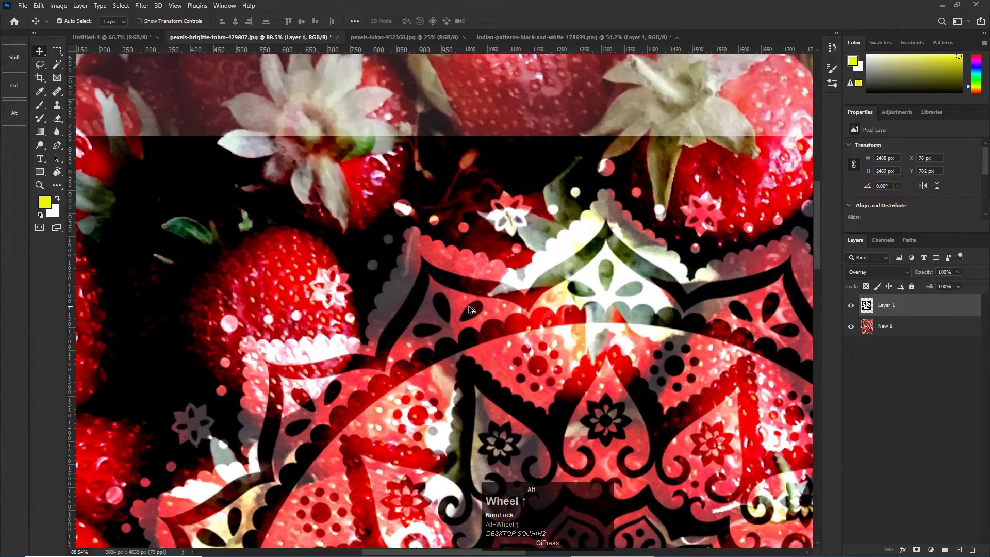
scroll(516, 290, "down", 1)
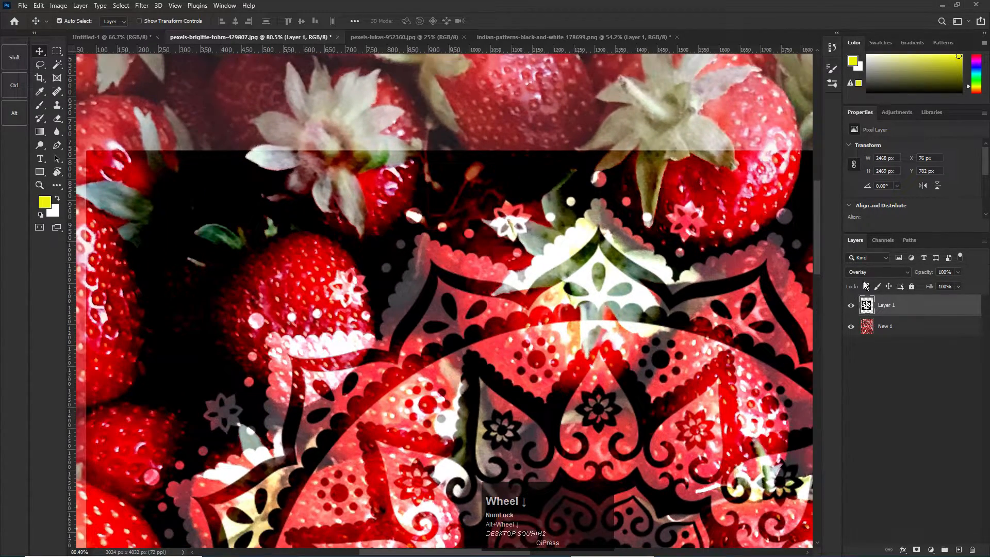
- Set Layer 1's blend mode to Hard Mix to view the blended mandala, and delete the mandala layer from the strawberry document
left_click(877, 272)
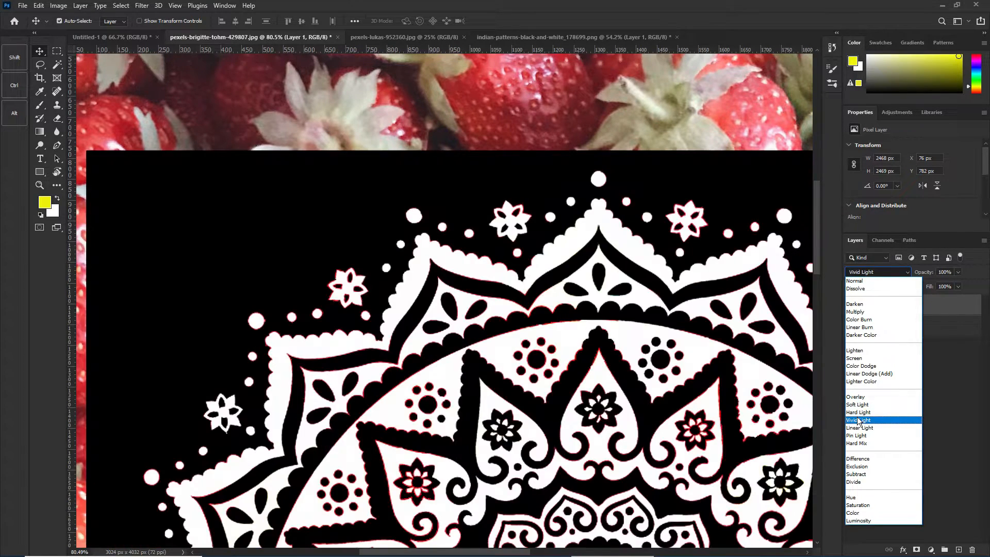
left_click(857, 444)
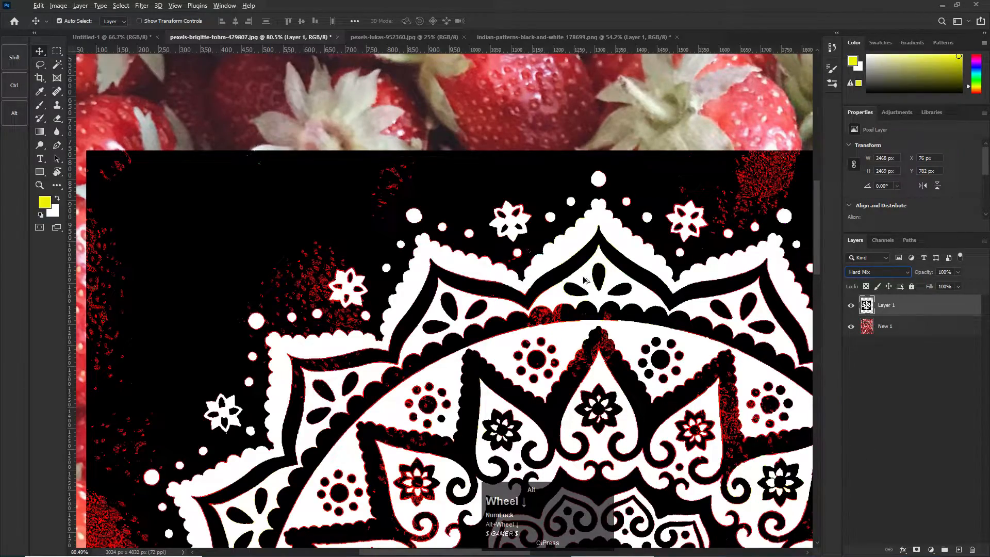
left_click(546, 101)
scroll(539, 159, "down", 3)
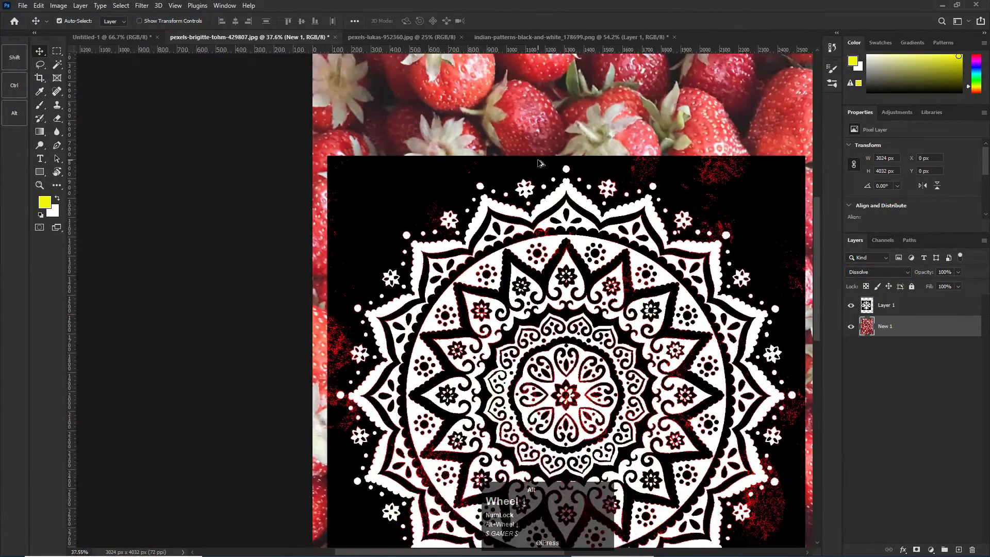
scroll(539, 163, "down", 3)
left_click(534, 232)
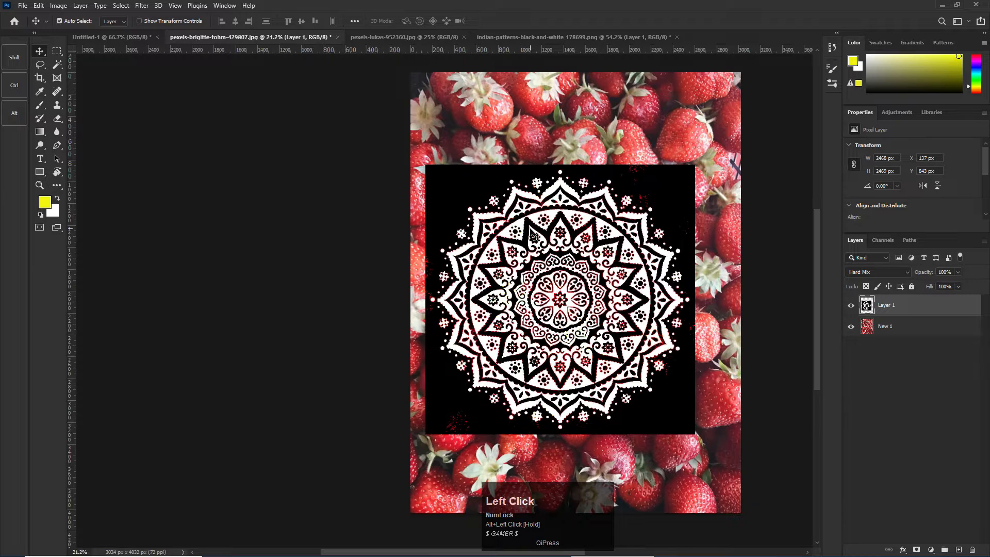
key("Delete")
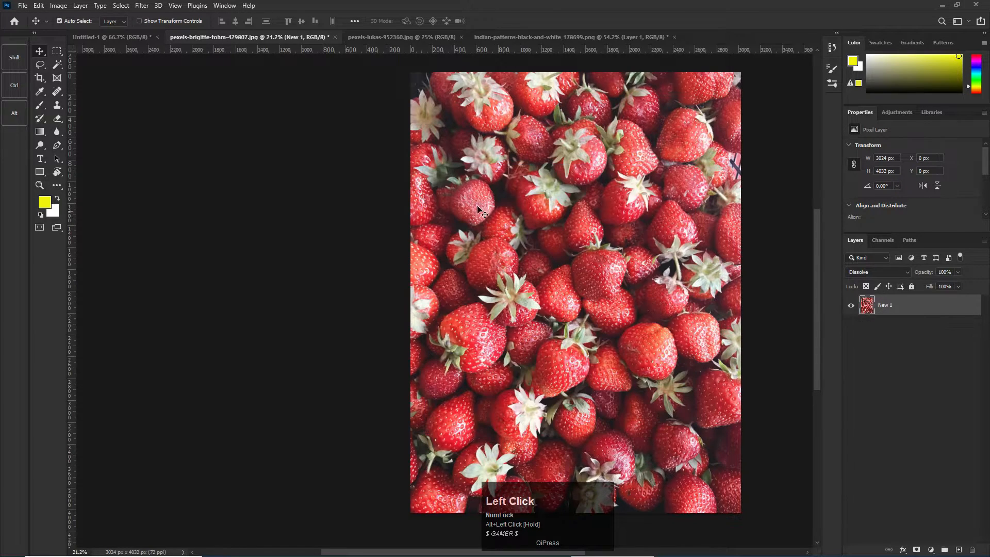
- Open the gradient image pexels-gradienta-7130499.jpg and the snowy mountain photo whose file name ends in 1287145.jpg
left_click(21, 5)
left_click(32, 26)
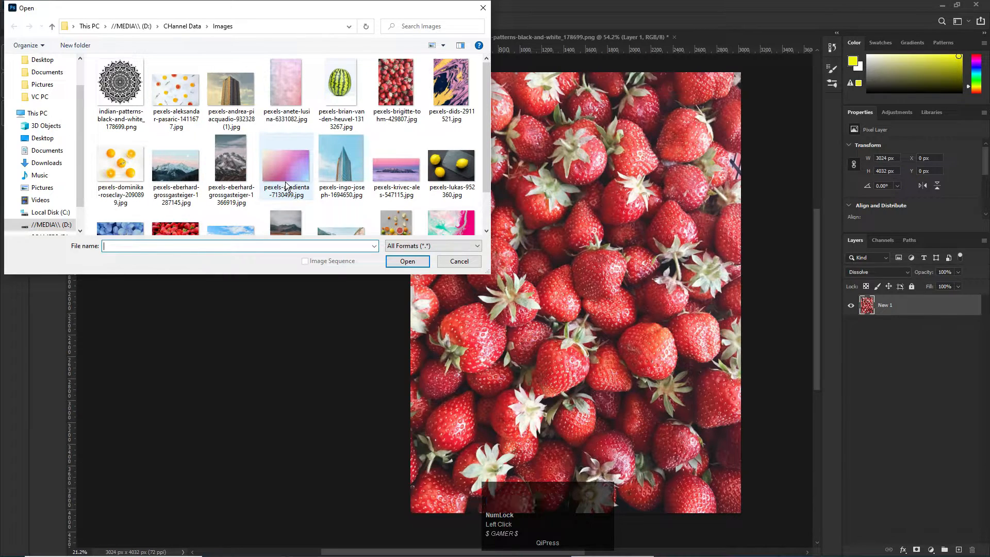
double_click(287, 175)
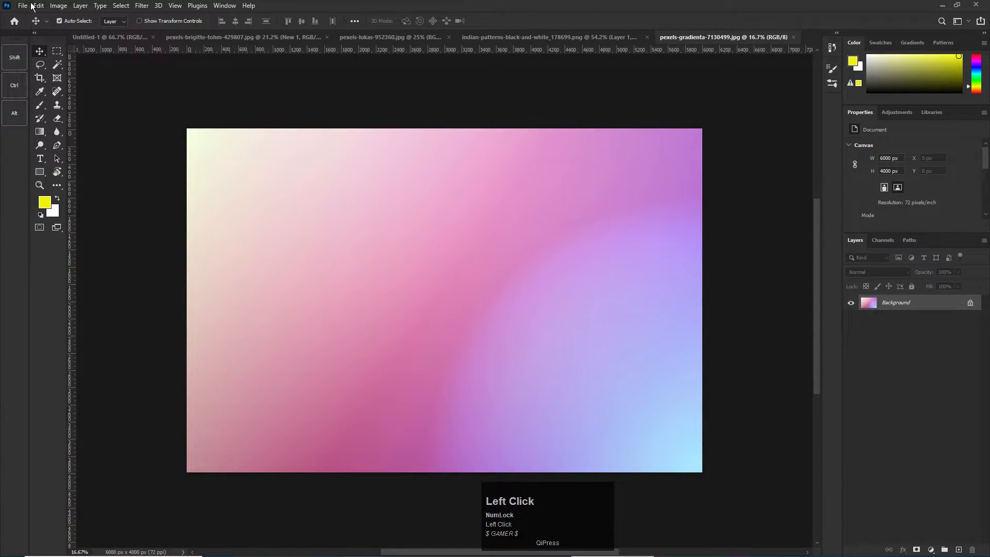
left_click(22, 5)
left_click(234, 80)
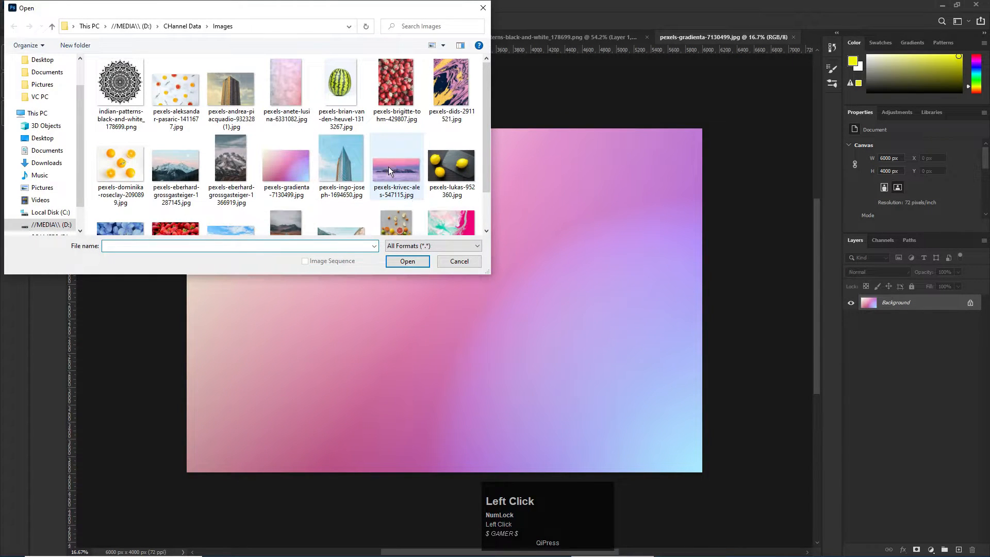
double_click(181, 162)
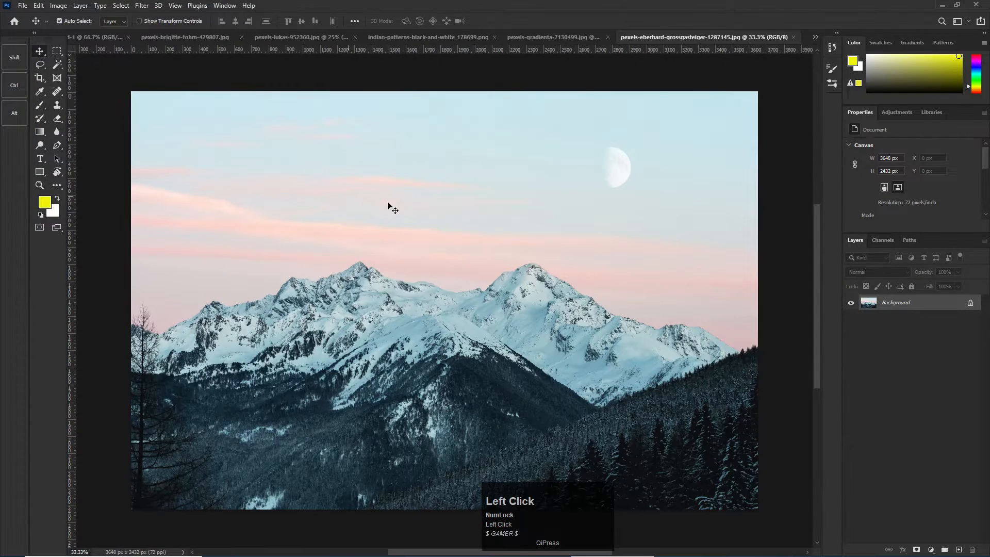
- Copy the mountain photo into the gradient document as a new layer at about X 1104 px, Y 706 px
mouse_move(676, 35)
left_mouse_down()
mouse_move(511, 39)
mouse_move(570, 47)
mouse_move(666, 35)
left_mouse_up()
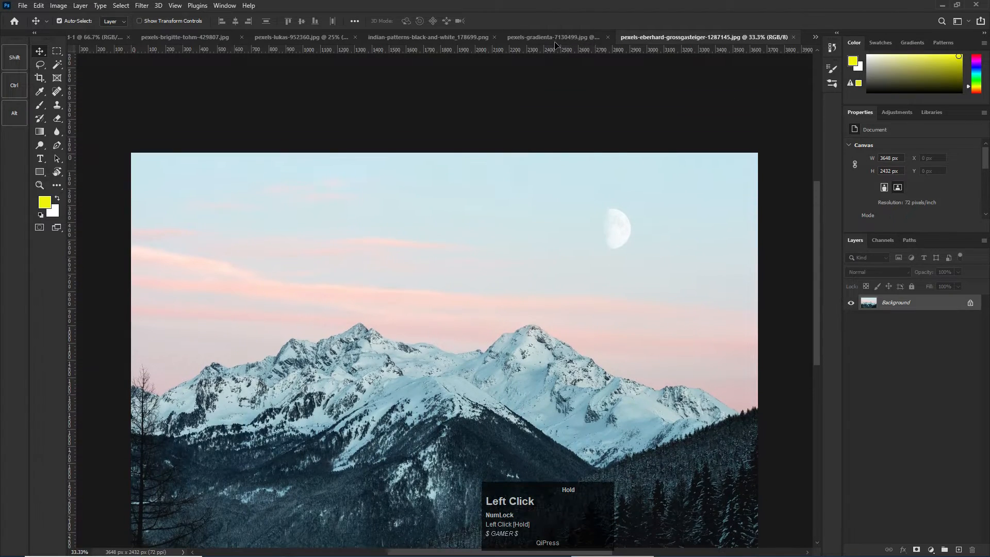
left_click(555, 41)
left_click_drag(468, 246, 462, 275)
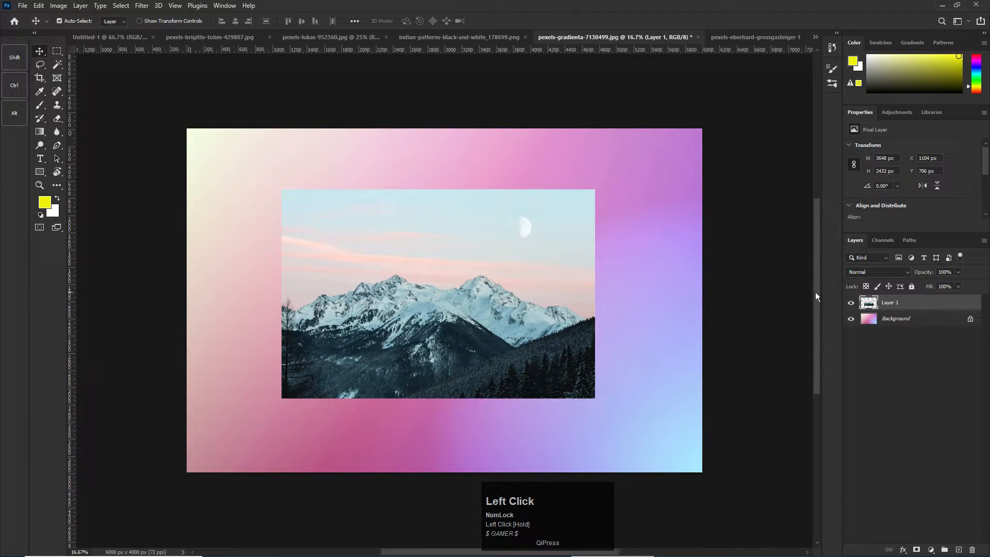
- Try the Overlay blend mode on the mountain photo layer above the gradient
left_click(878, 271)
scroll(877, 392, "down", 2)
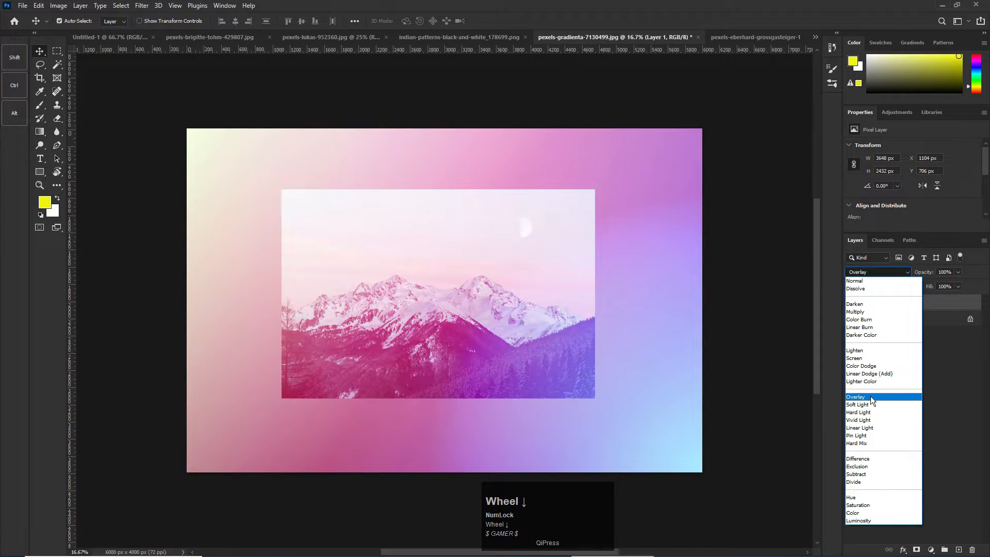
left_click(871, 396)
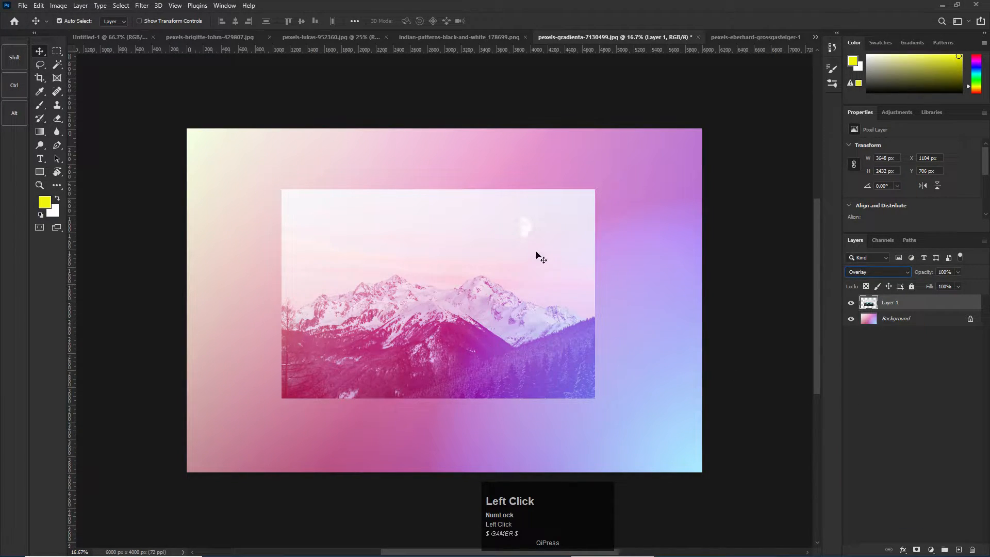
- Set the mountain layer's blend mode to Hue and move the photo to about X 1176 px, Y 784 px
left_click(888, 272)
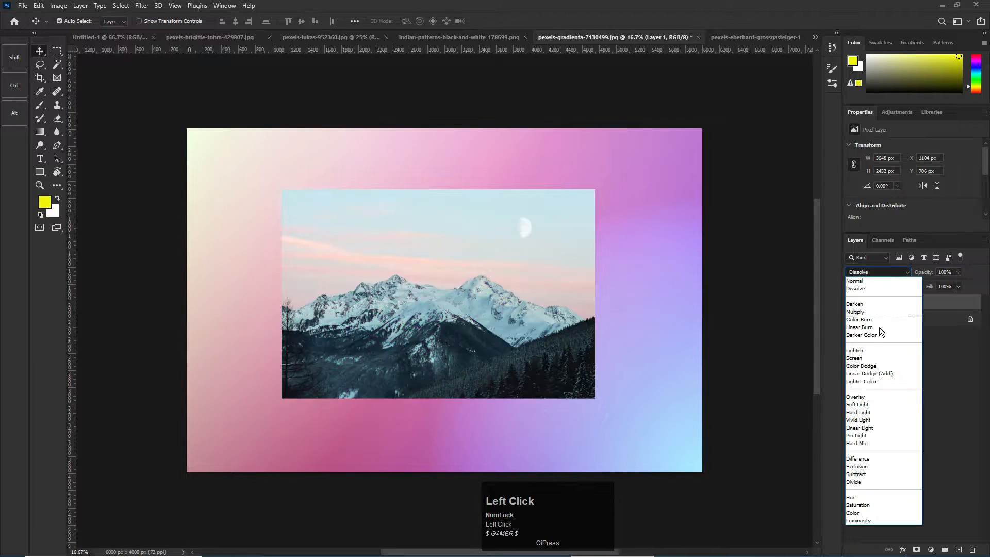
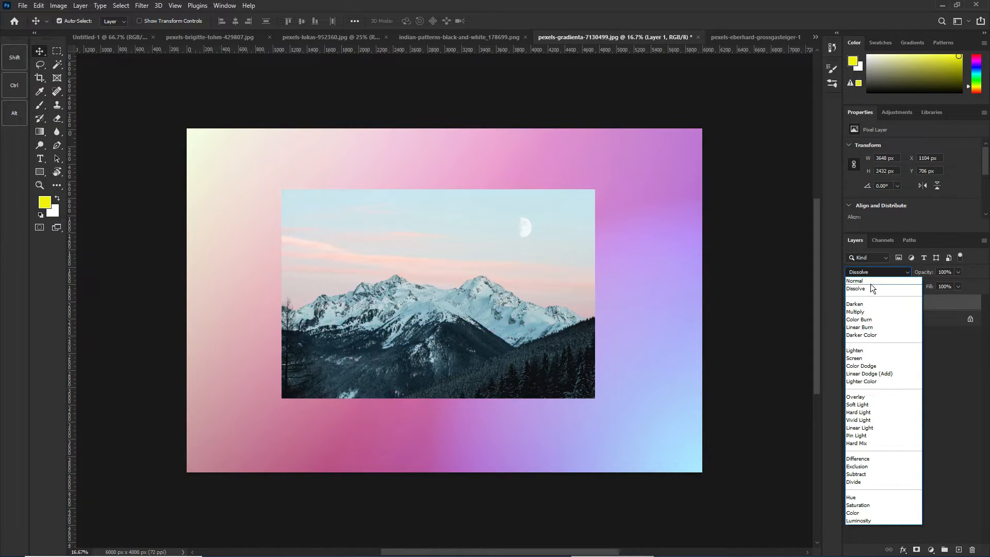
left_click(852, 497)
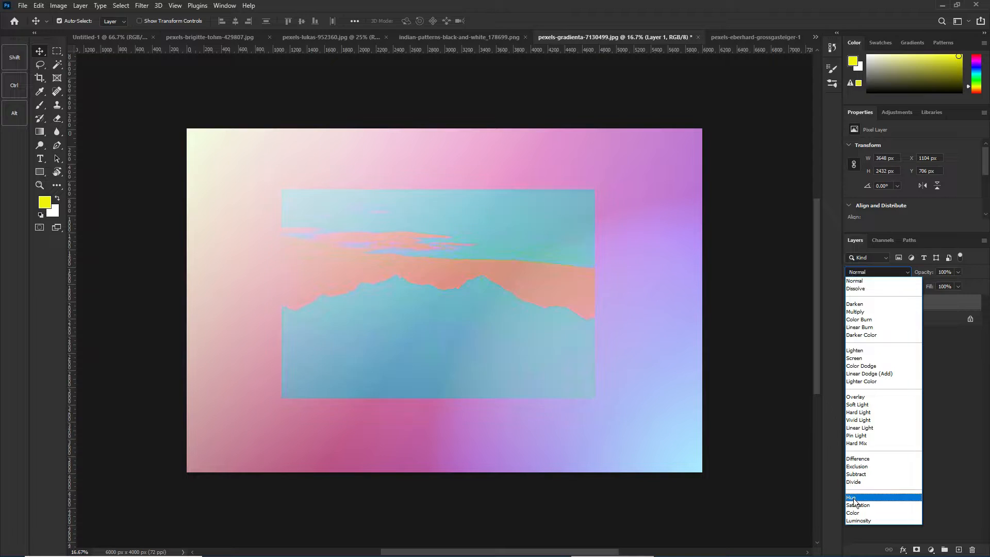
mouse_move(437, 319)
left_mouse_down()
mouse_move(459, 301)
mouse_move(468, 309)
mouse_move(451, 327)
left_mouse_up()
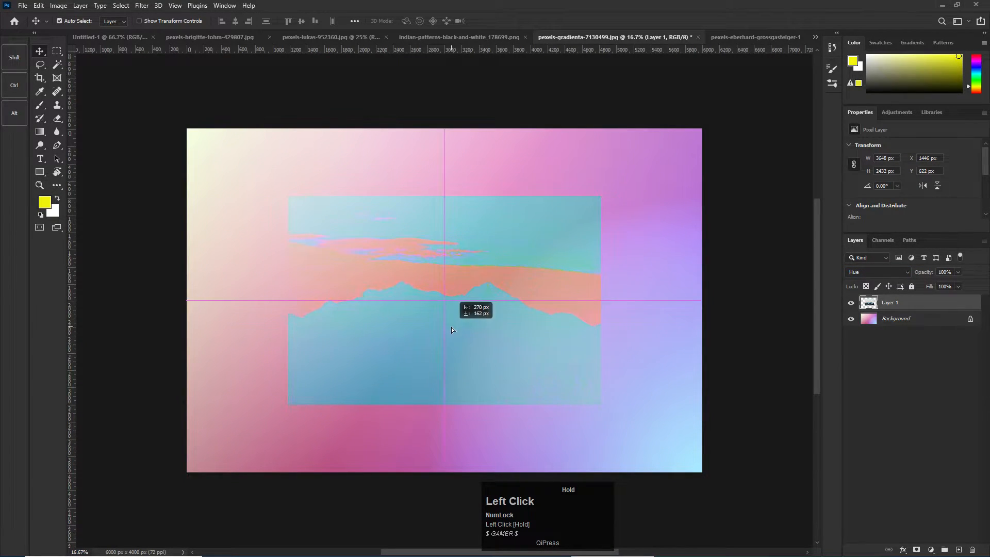
left_click(883, 274)
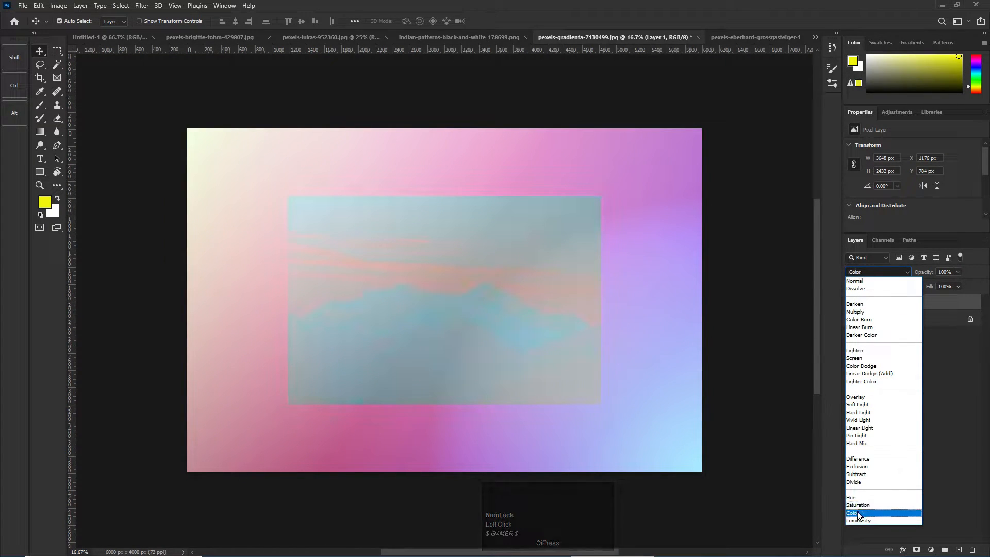
left_click(837, 480)
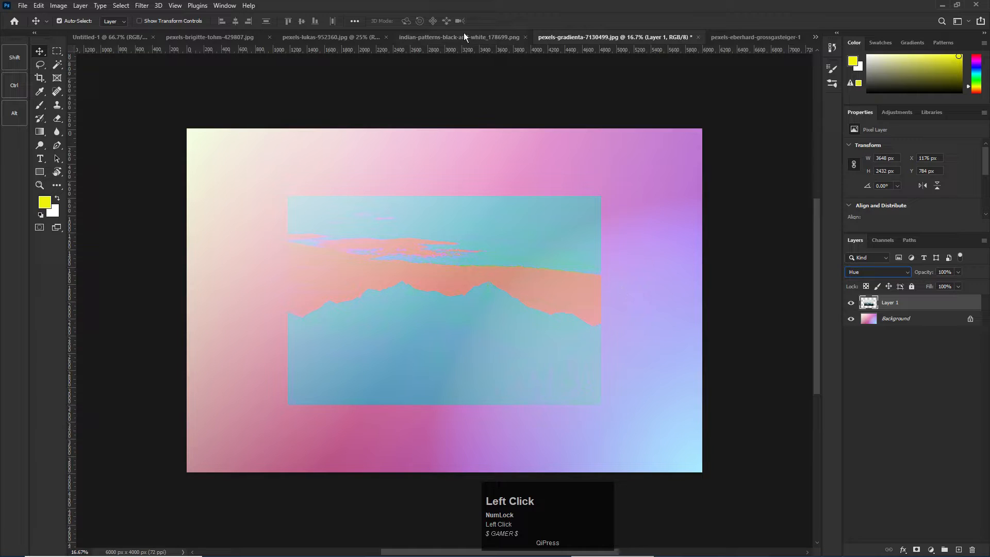
- Switch to the lemon photo, pexels-lukas-952360.jpg, and add a new empty layer with its blend mode set to Color
left_click(463, 32)
left_click(338, 33)
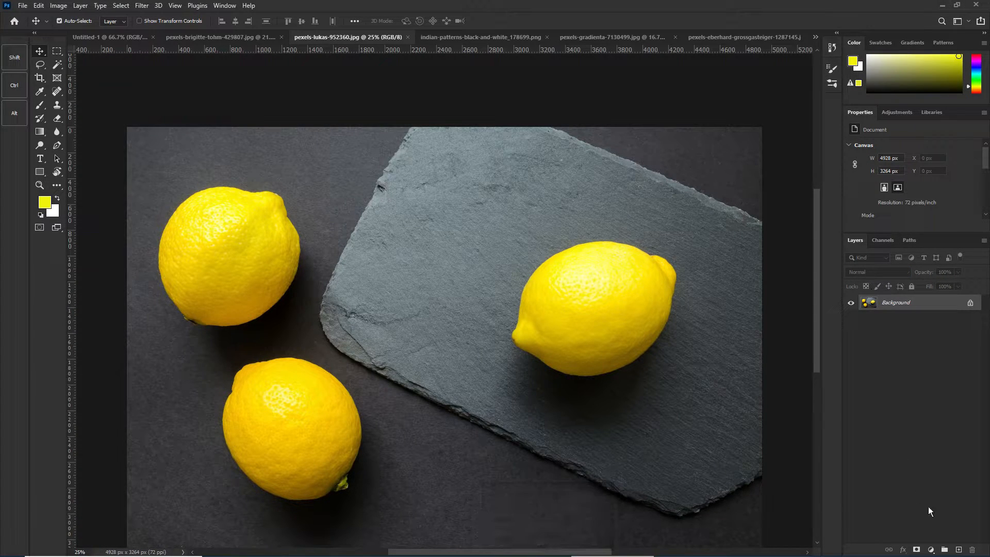
left_click(958, 550)
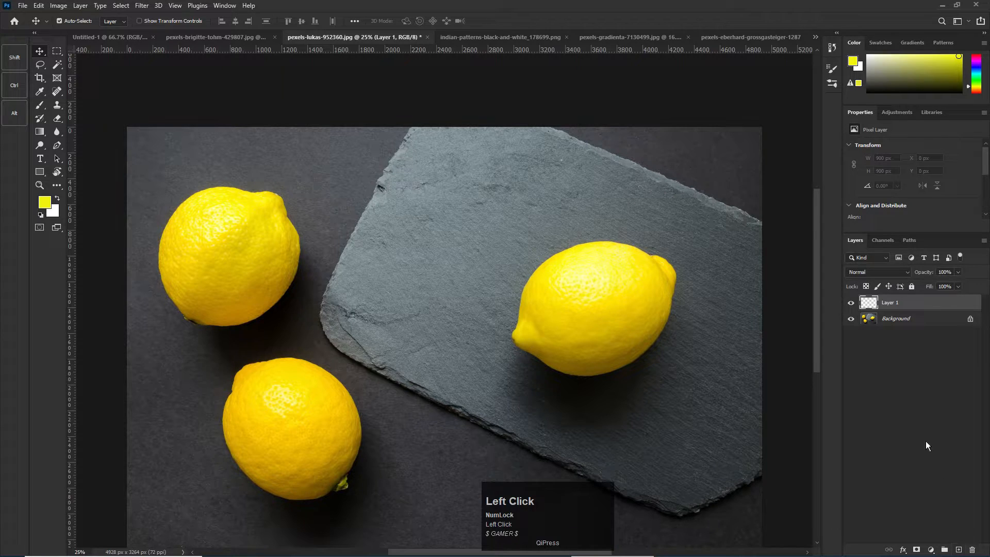
left_click(877, 272)
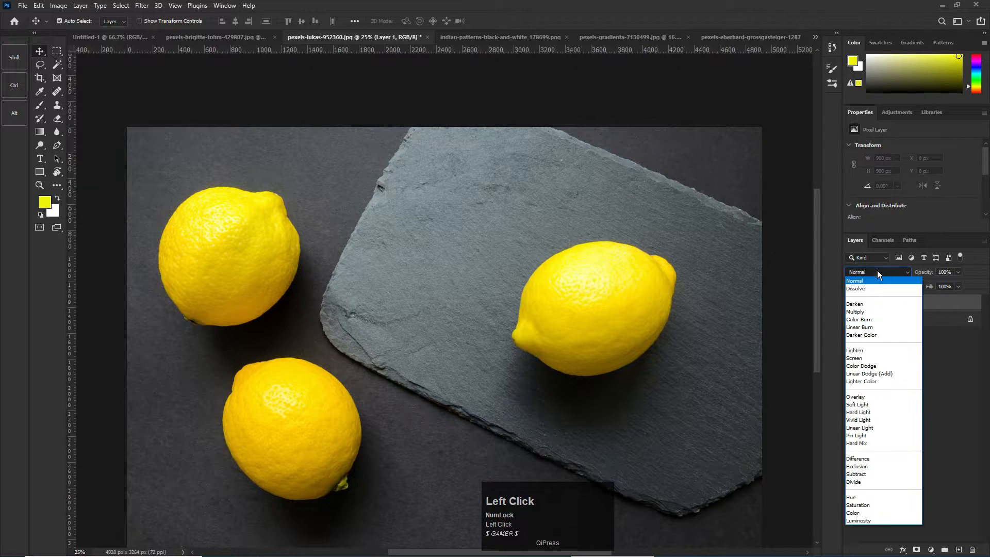
left_click(863, 513)
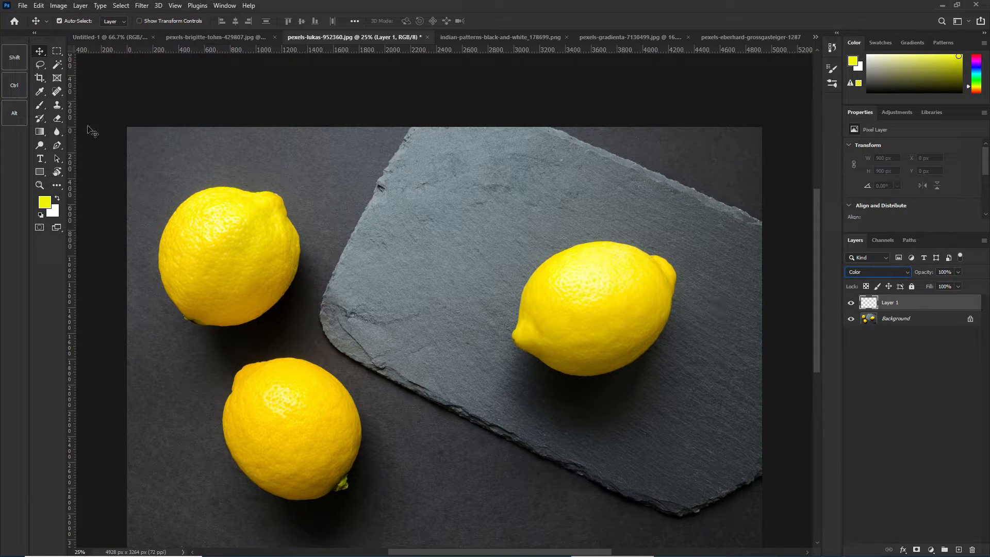
- Choose the Brush tool and set the foreground colour to a darker green with a hue of 106°
left_click(39, 105)
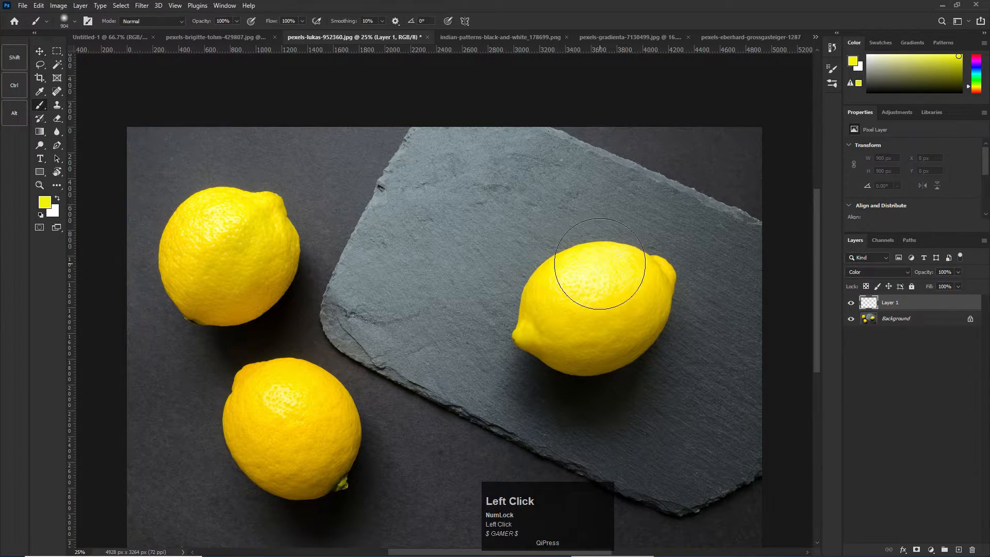
left_click(47, 205)
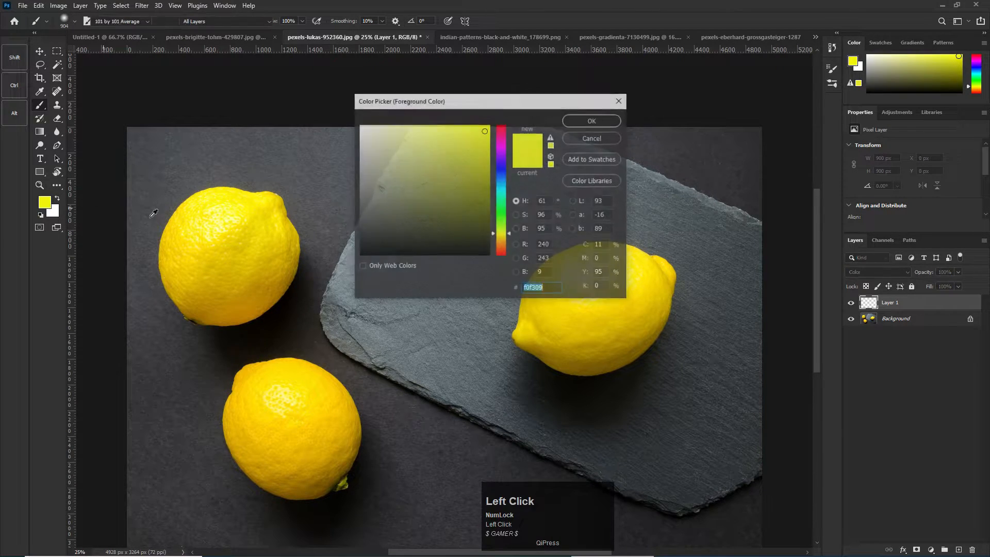
left_click(500, 217)
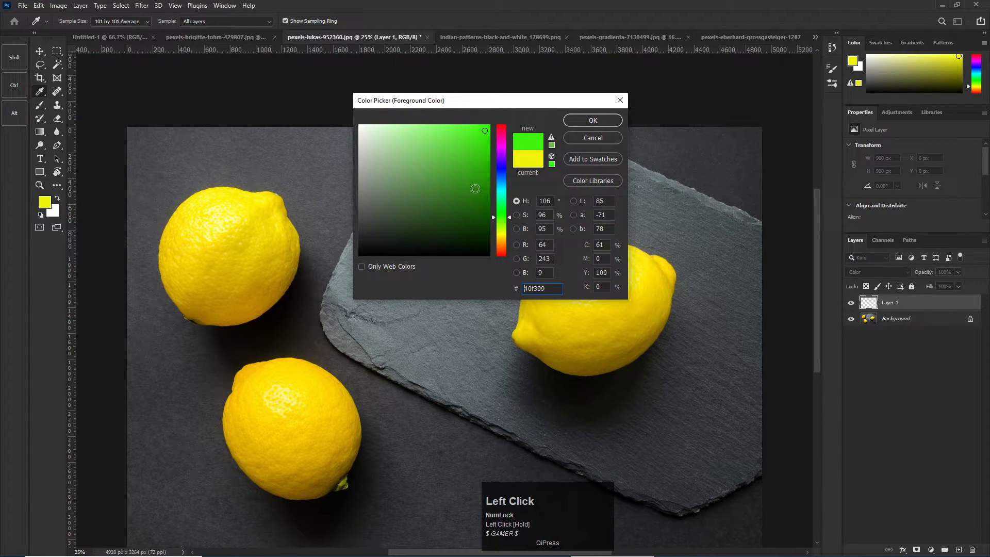
left_click(488, 174)
left_click(577, 115)
- Undo the first green strokes on the lemon lying on the slate and repaint the whole lemon green on Layer 1
mouse_move(570, 320)
left_mouse_down()
mouse_move(586, 292)
mouse_move(598, 303)
mouse_move(614, 289)
mouse_move(617, 302)
left_mouse_up()
key("ctrl+z")
key("ctrl+z")
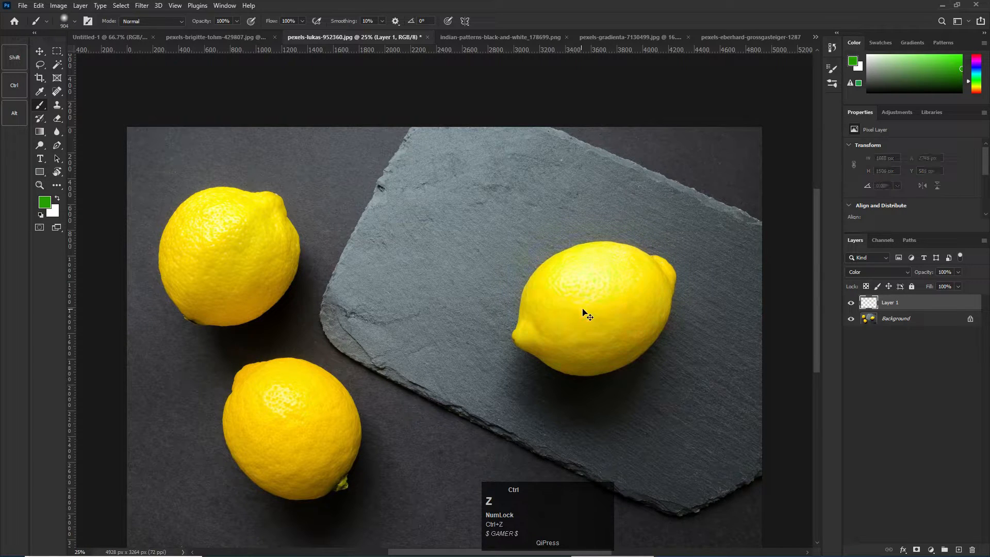
mouse_move(593, 299)
left_mouse_down()
mouse_move(636, 298)
mouse_move(593, 324)
mouse_move(549, 326)
mouse_move(570, 296)
mouse_move(640, 295)
mouse_move(585, 296)
mouse_move(602, 319)
mouse_move(623, 315)
mouse_move(581, 294)
left_mouse_up()
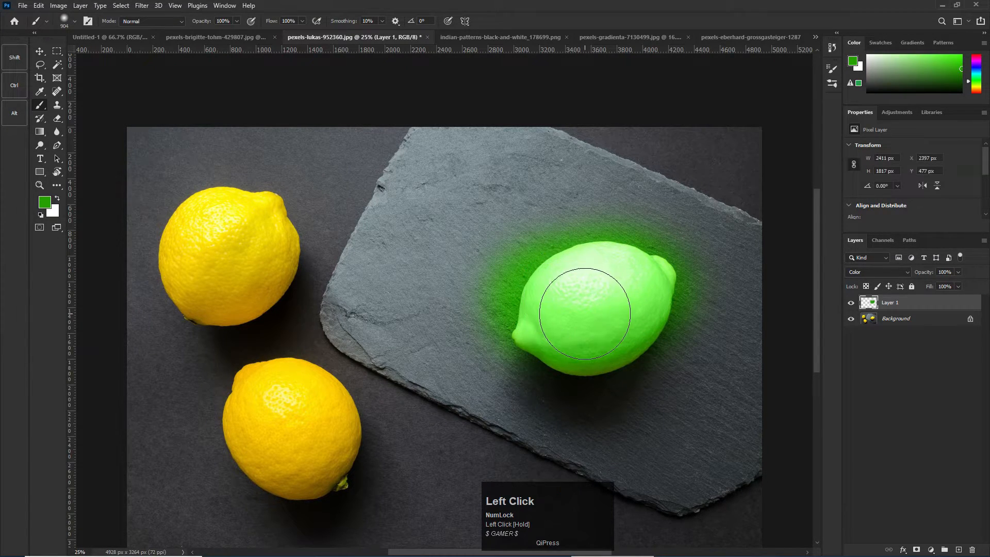
- Switch Layer 1's blend mode to Normal to compare the painted lemon, and set it back to Color
left_click(880, 270)
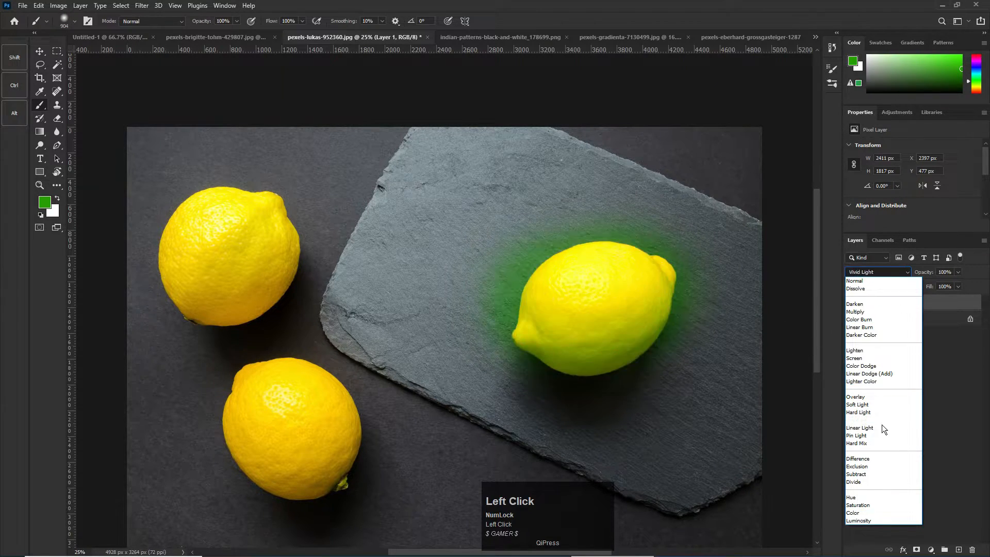
left_click(859, 513)
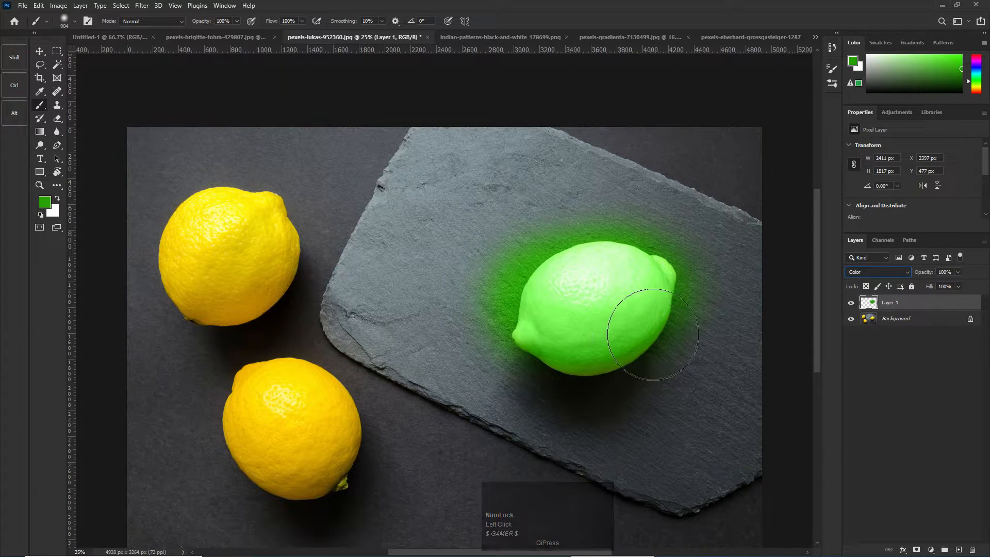
left_click(871, 273)
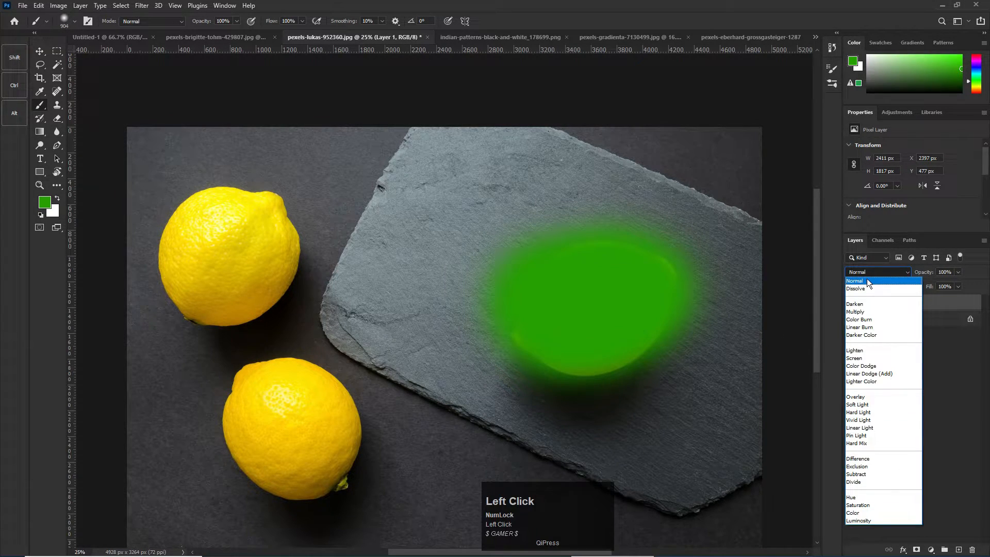
left_click(868, 281)
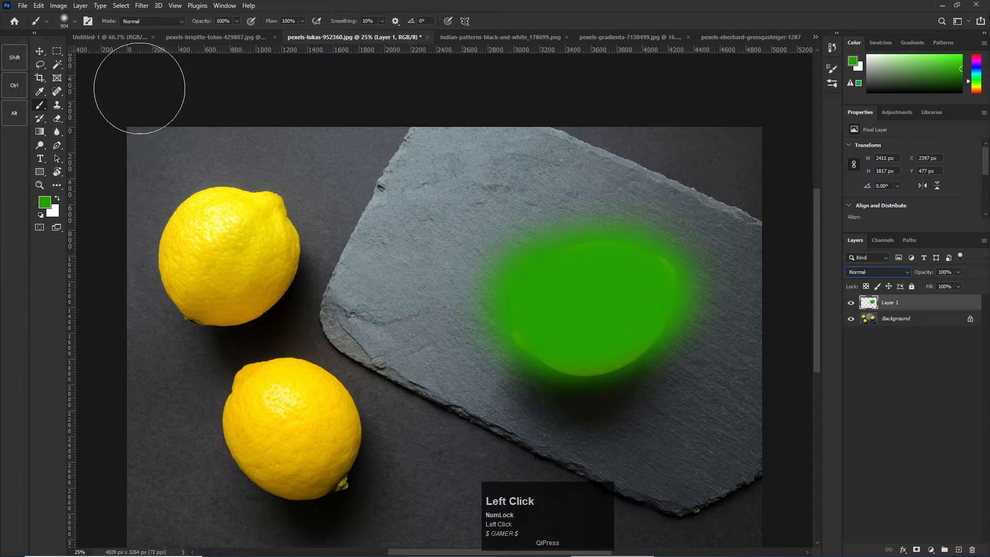
left_click(880, 271)
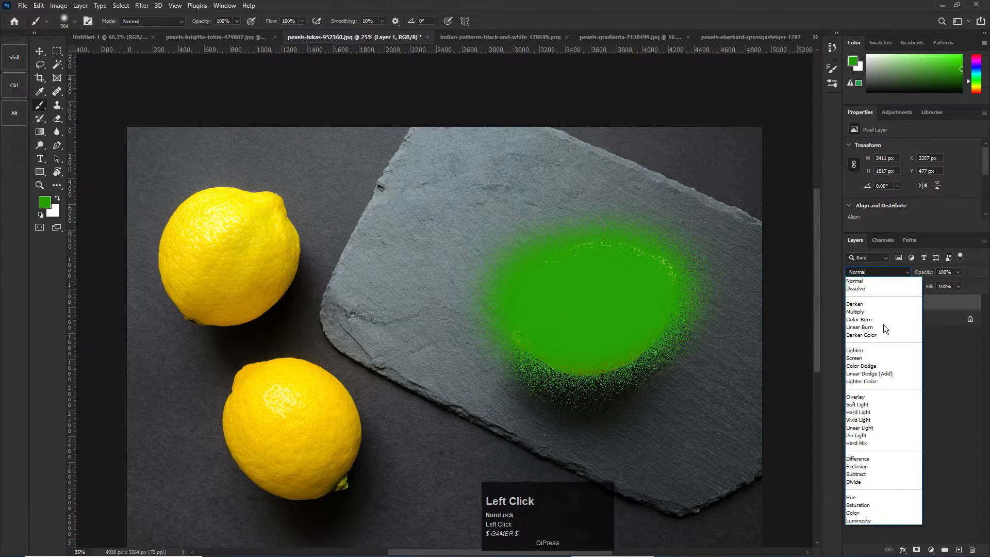
left_click(855, 513)
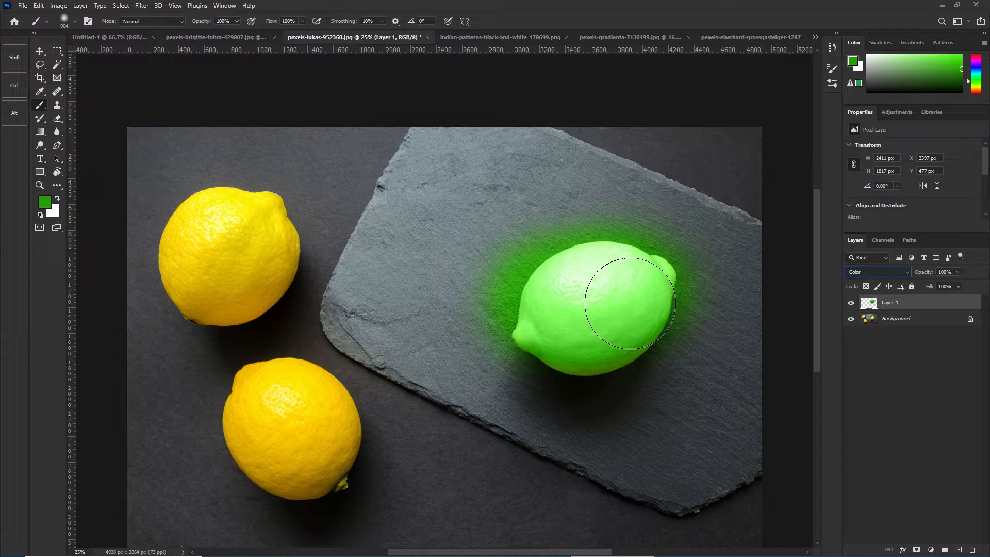
- Undo the green painting on Layer 1 and select the lemon on the slate with the Quick Selection tool
key("ctrl")
key("ctrl+z")
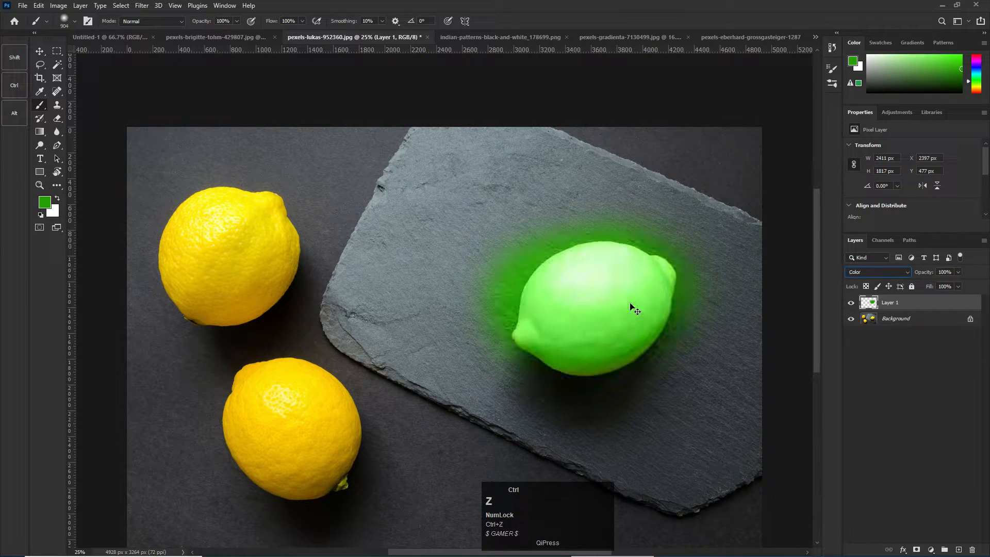
left_click(58, 66)
left_click(95, 76)
left_click_drag(577, 315, 612, 294)
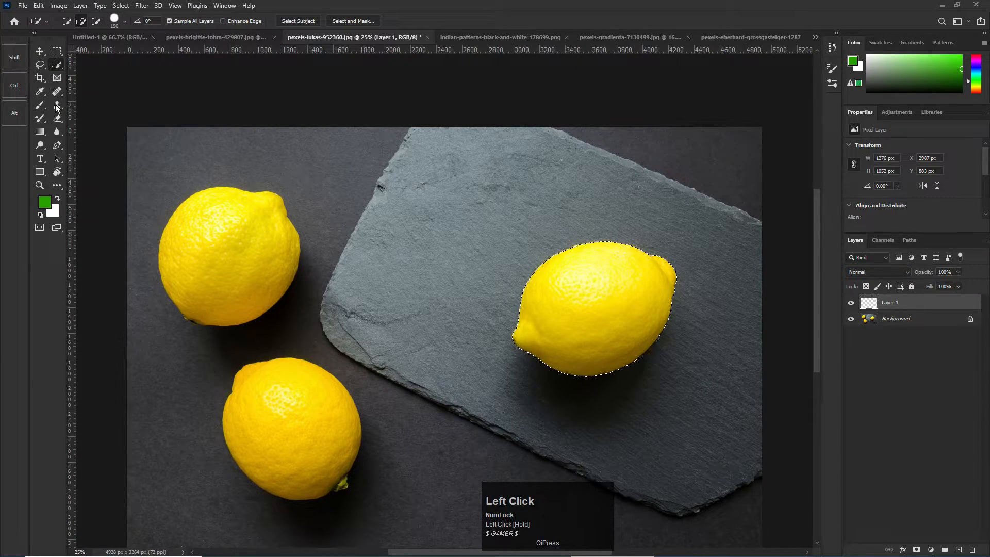
- Set Layer 1's blend mode to Color, brush green over the selected lemon, and deselect it
left_click(40, 104)
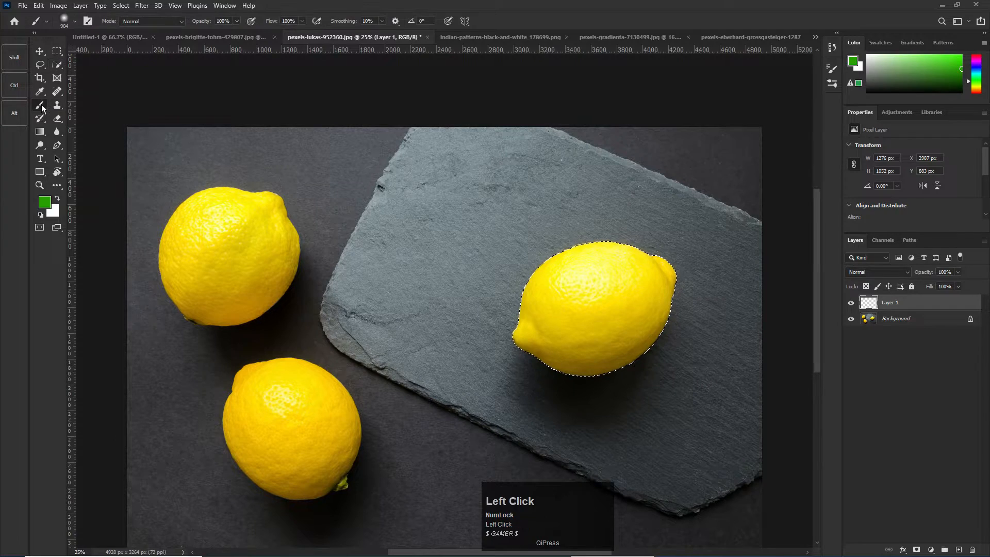
left_click(868, 269)
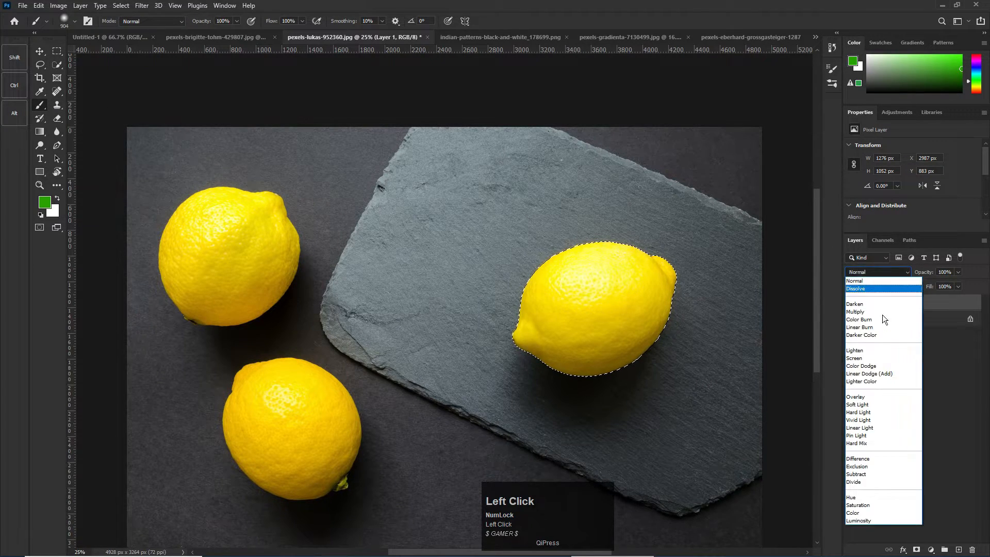
left_click(867, 513)
mouse_move(526, 351)
left_mouse_down()
mouse_move(579, 288)
mouse_move(615, 267)
mouse_move(632, 296)
mouse_move(571, 354)
mouse_move(562, 286)
mouse_move(554, 301)
mouse_move(652, 283)
mouse_move(687, 294)
mouse_move(675, 295)
left_mouse_up()
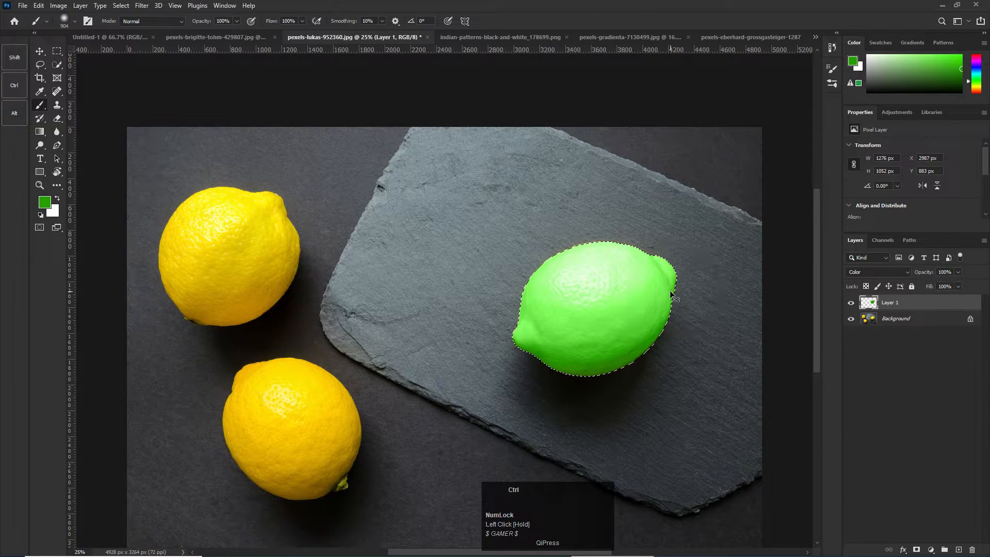
key("ctrl+d")
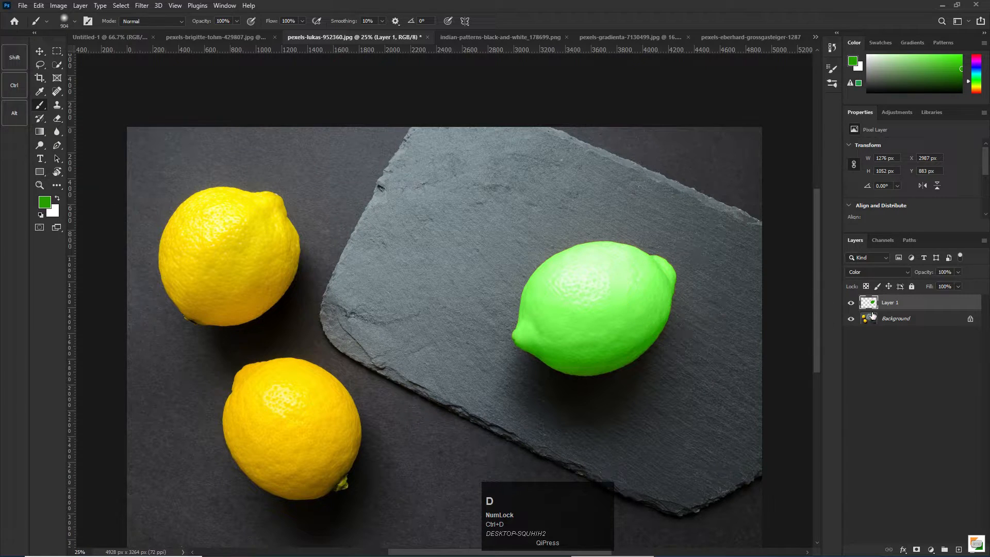
- Try Luminosity as Layer 1's blend mode, then revert to Color and brush green over the lemon again
left_click(881, 270)
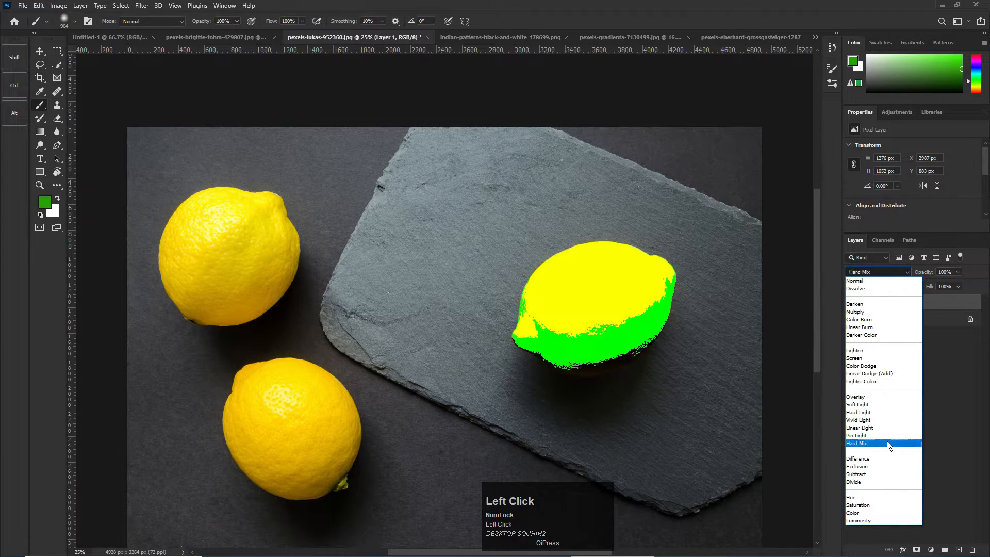
left_click(852, 521)
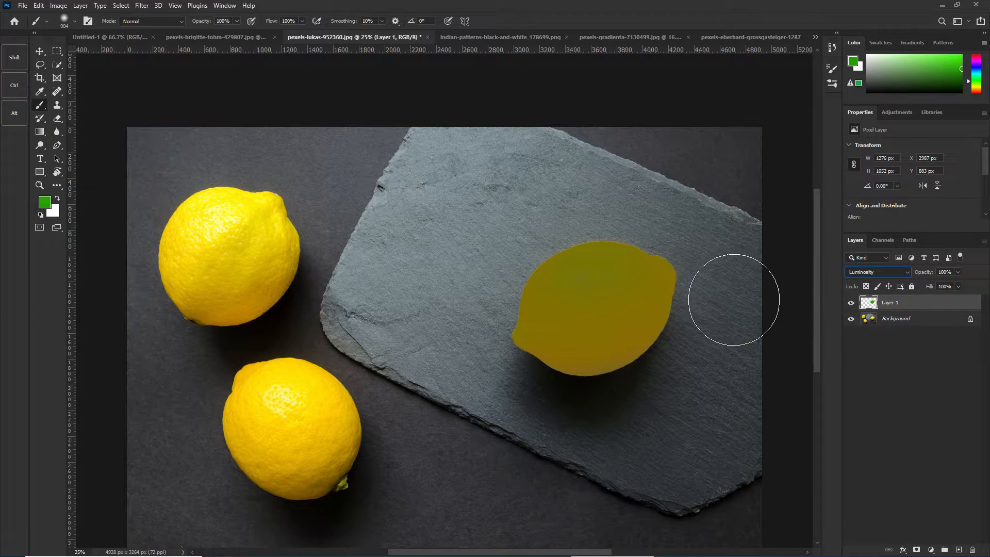
left_click(602, 281, "ctrl")
key("ctrl+z")
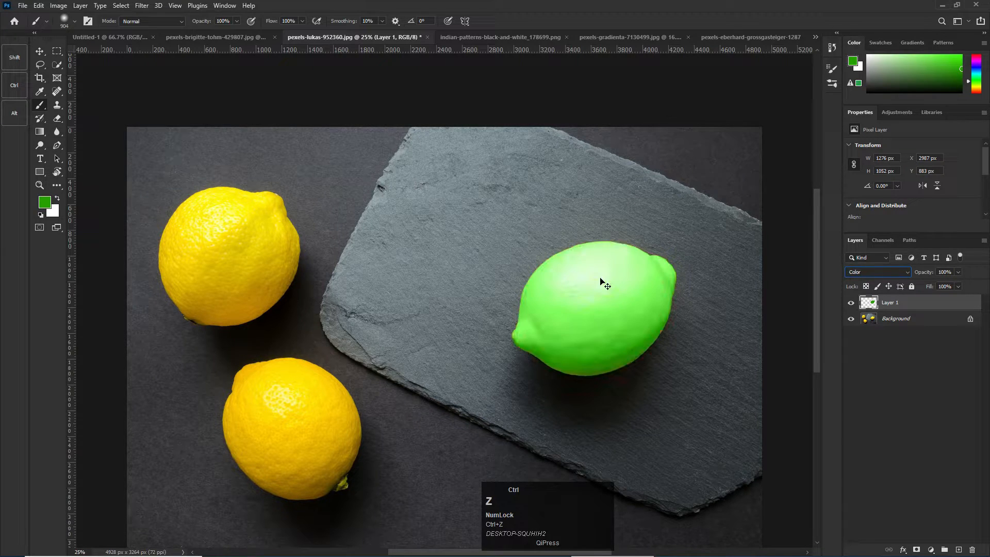
left_click_drag(609, 315, 593, 284)
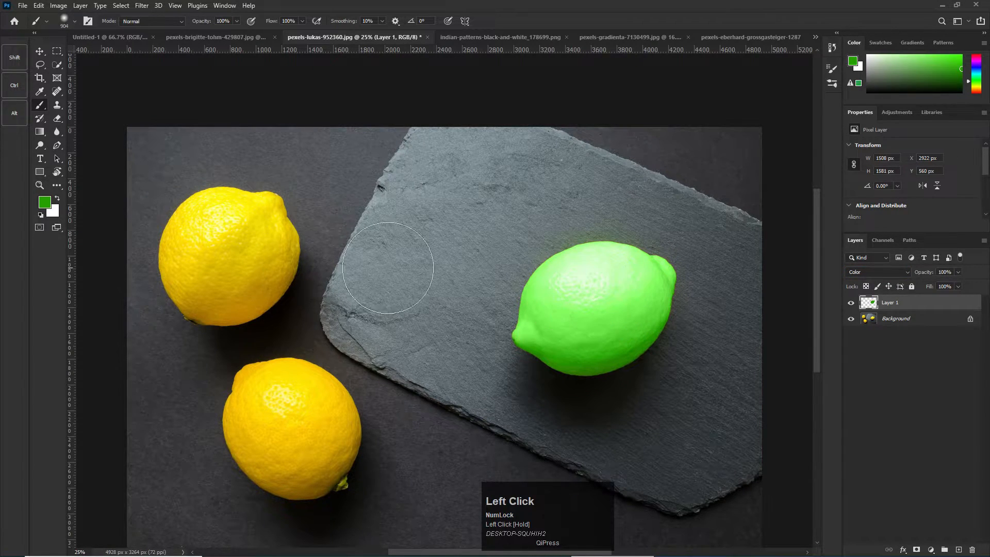
- Delete the painted Layer 1 and add a new empty layer with its blend mode set to Luminosity
left_click_drag(936, 313, 973, 549)
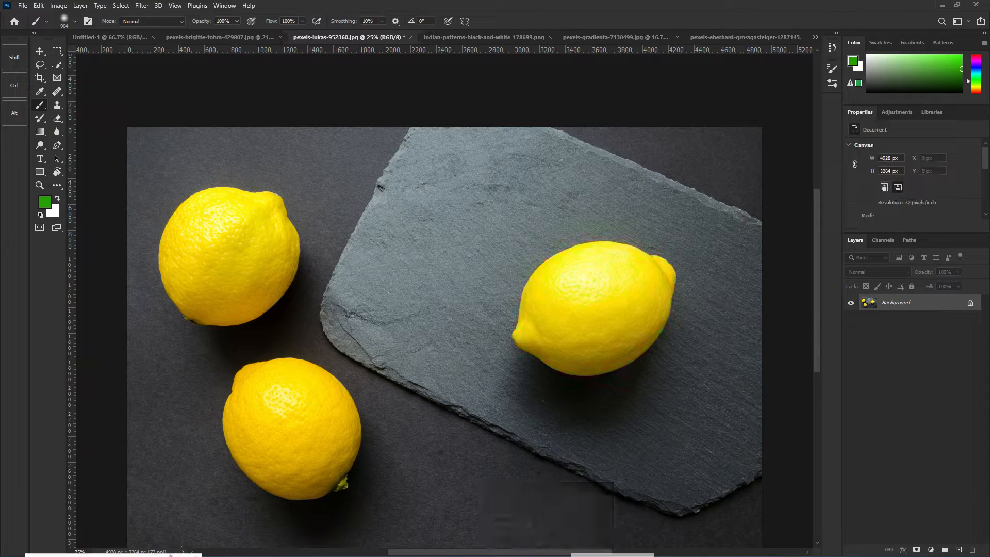
left_click(959, 550)
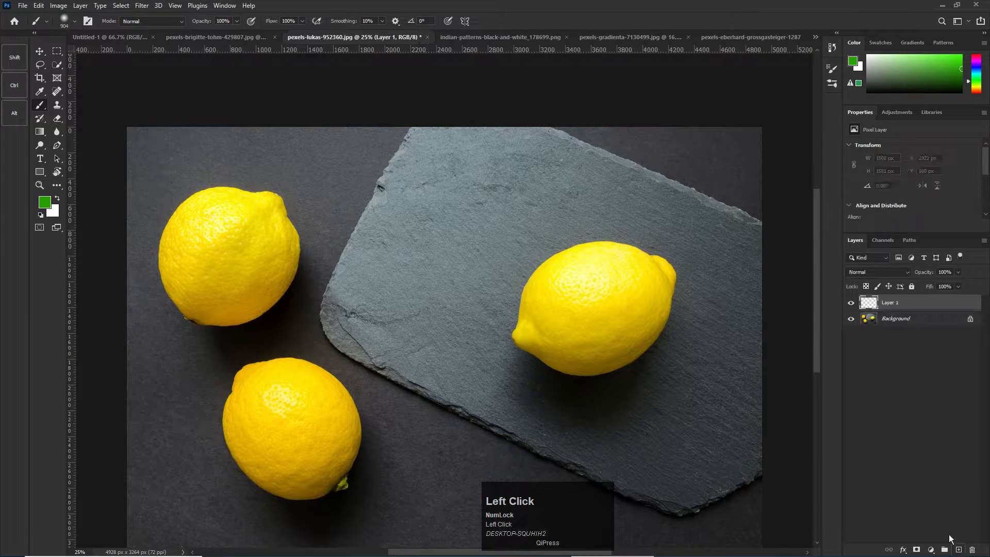
left_click(887, 274)
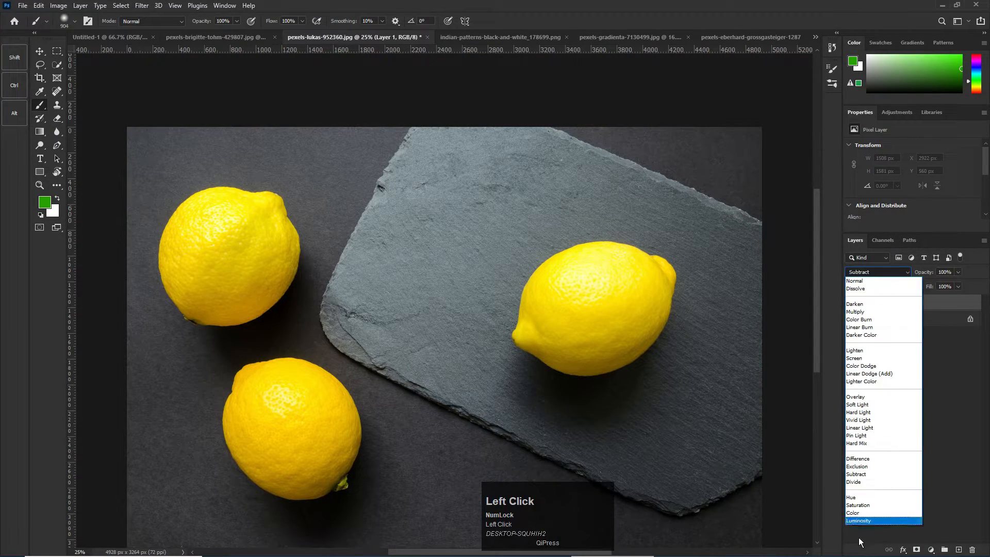
left_click(859, 519)
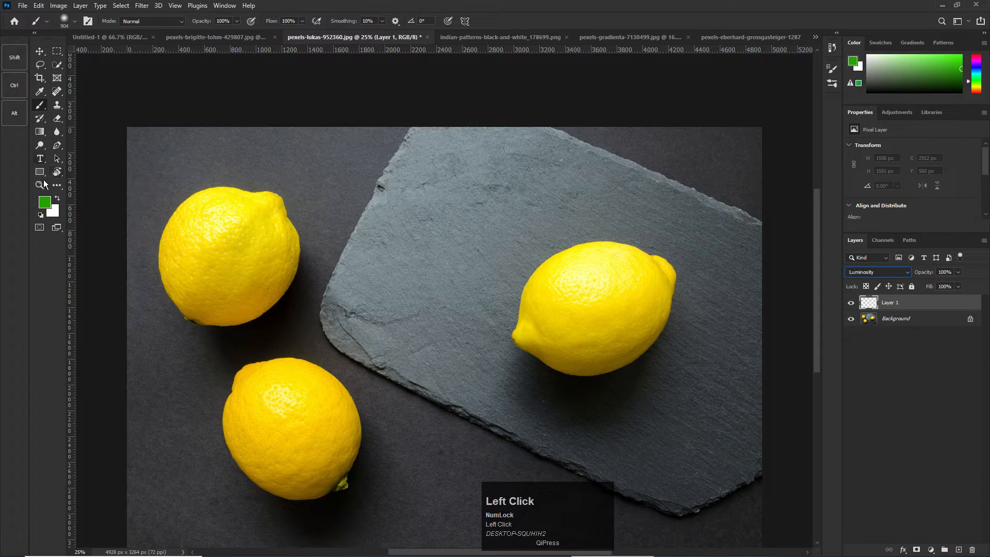
- Set the foreground colour to blue 1320c5, brush over the lemon on the slate, and undo the stroke
left_click(44, 202)
left_click_drag(508, 209, 503, 170)
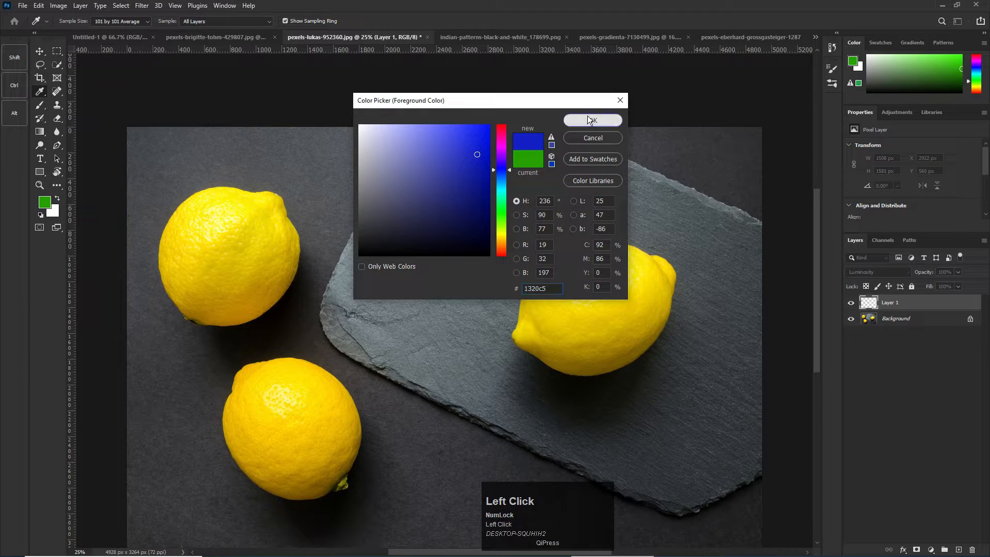
left_click(593, 120)
mouse_move(581, 266)
left_mouse_down()
mouse_move(594, 305)
mouse_move(566, 294)
mouse_move(621, 276)
mouse_move(630, 293)
mouse_move(577, 301)
mouse_move(623, 274)
mouse_move(642, 315)
mouse_move(612, 296)
mouse_move(644, 288)
mouse_move(607, 344)
mouse_move(568, 346)
mouse_move(565, 319)
mouse_move(537, 314)
mouse_move(582, 283)
mouse_move(629, 280)
left_mouse_up()
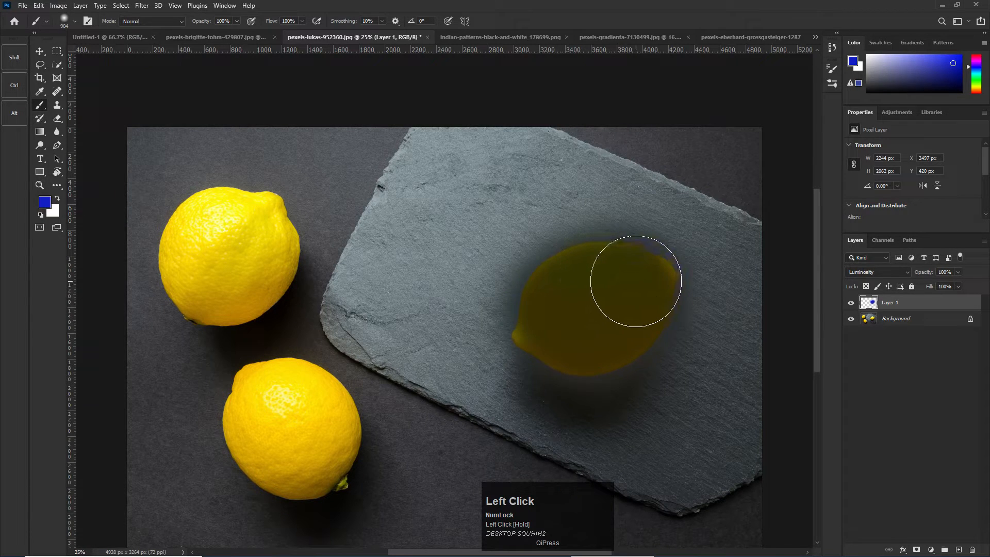
key("ctrl")
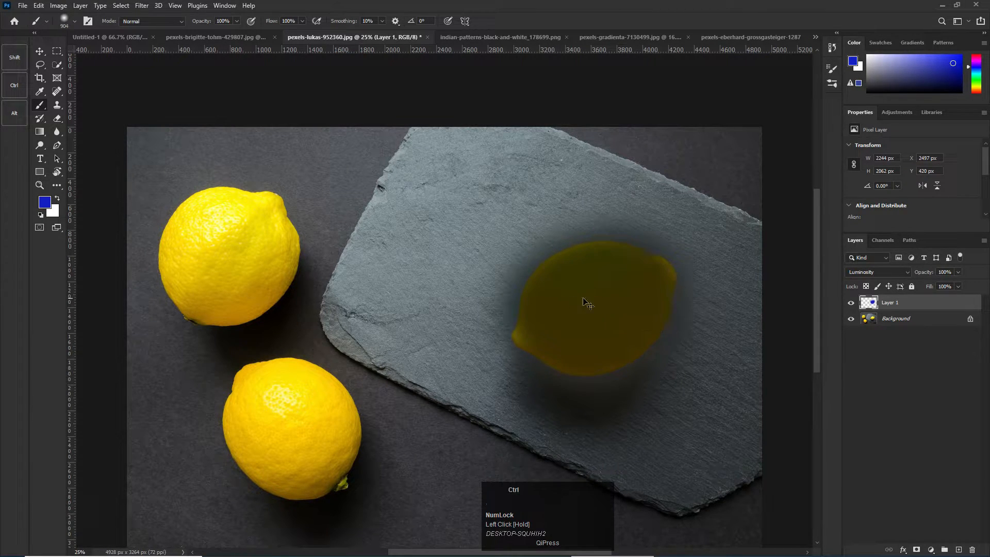
key("ctrl+z")
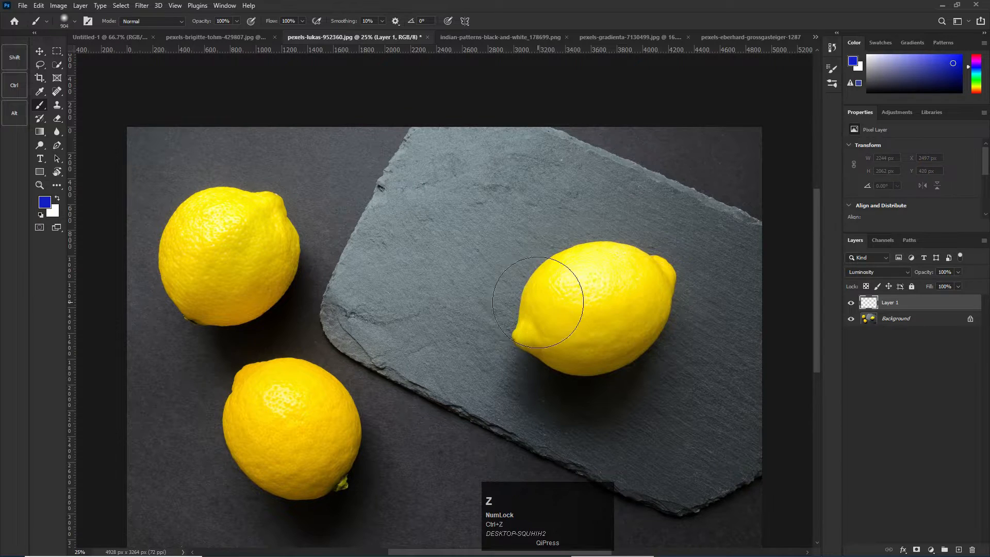
- Set the foreground colour to teal 13c5a1, test it on the lemon, and undo the painting and the Luminosity mode
left_click(44, 200)
left_click_drag(496, 168, 501, 197)
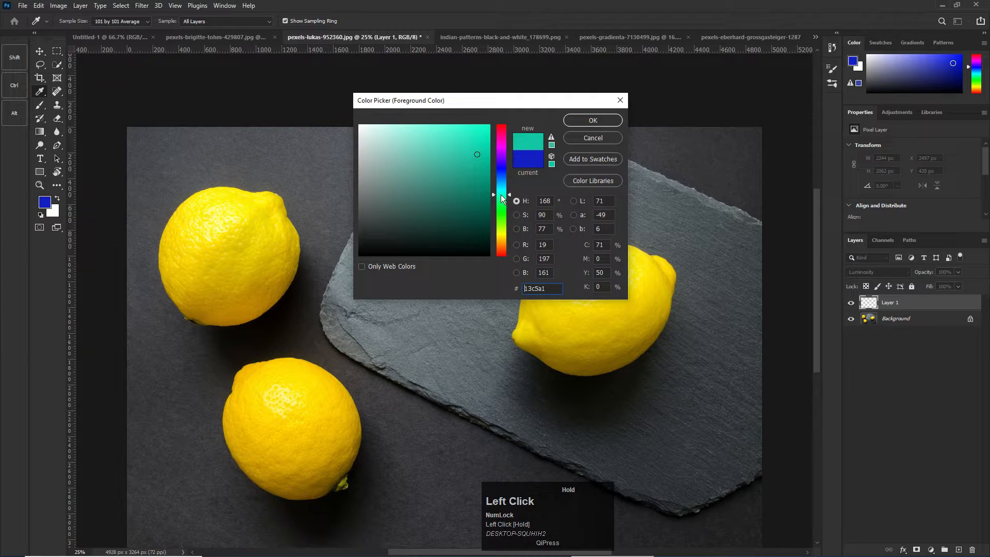
left_click(597, 119)
key("b")
mouse_move(597, 265)
left_mouse_down()
mouse_move(627, 286)
mouse_move(589, 313)
mouse_move(596, 292)
mouse_move(641, 317)
mouse_move(591, 333)
mouse_move(531, 332)
mouse_move(565, 296)
mouse_move(613, 291)
mouse_move(630, 297)
mouse_move(603, 308)
mouse_move(614, 305)
mouse_move(650, 348)
mouse_move(603, 303)
mouse_move(640, 326)
left_mouse_up()
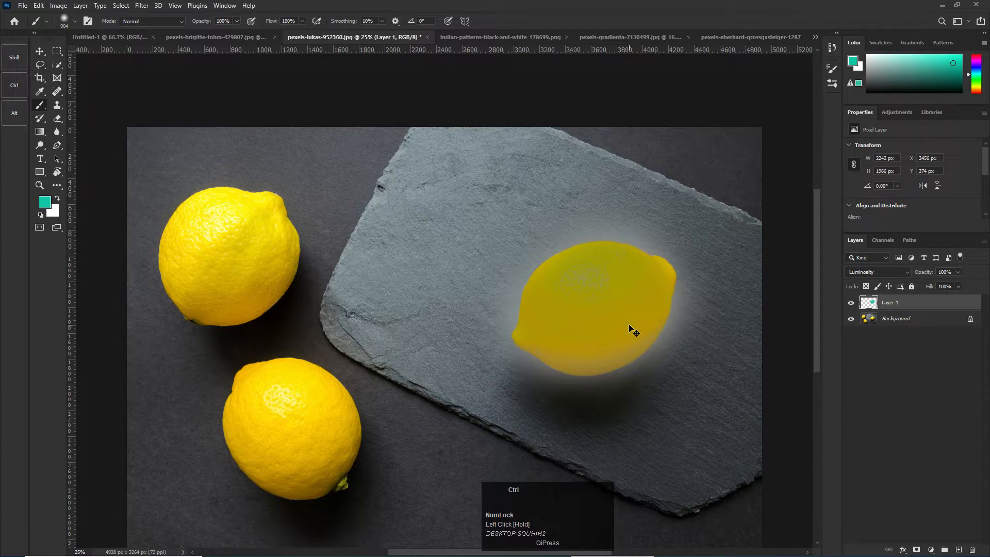
key("ctrl+z")
key("ctrl+z")
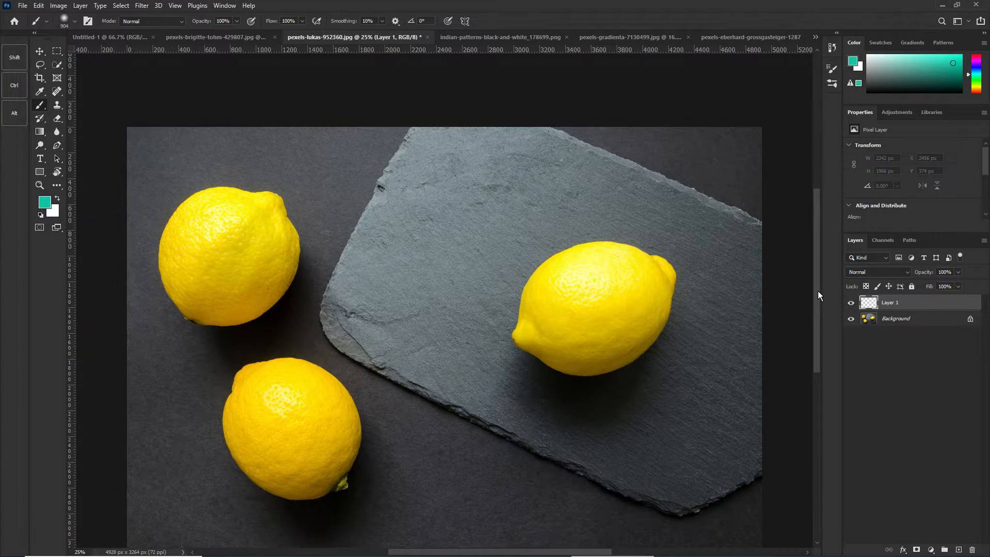
- Switch to pexels-gradienta-7130499.jpg and cycle Layer 1's blend mode from Hue through Exclusion and Pin Light to Vivid Light
left_click(619, 37)
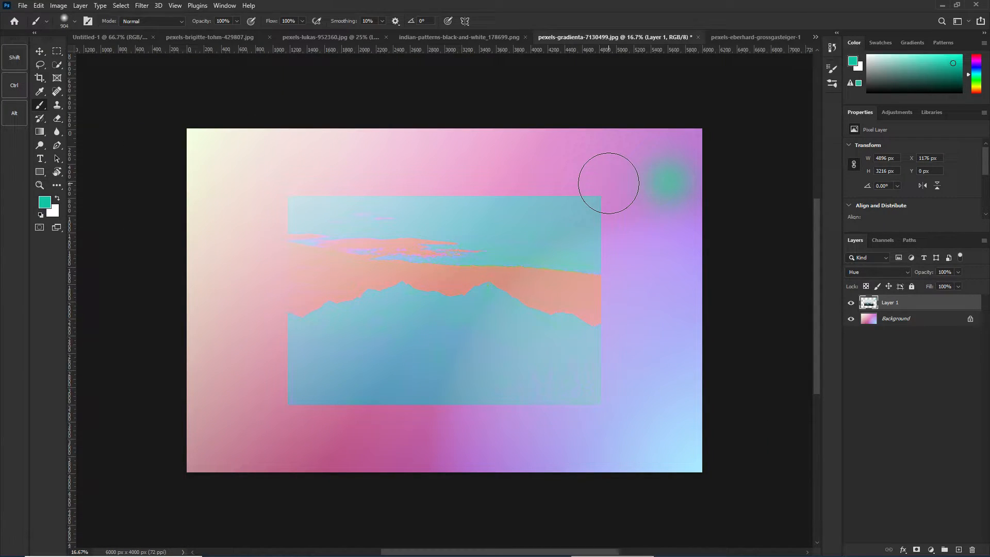
left_click(868, 273)
left_click(869, 273)
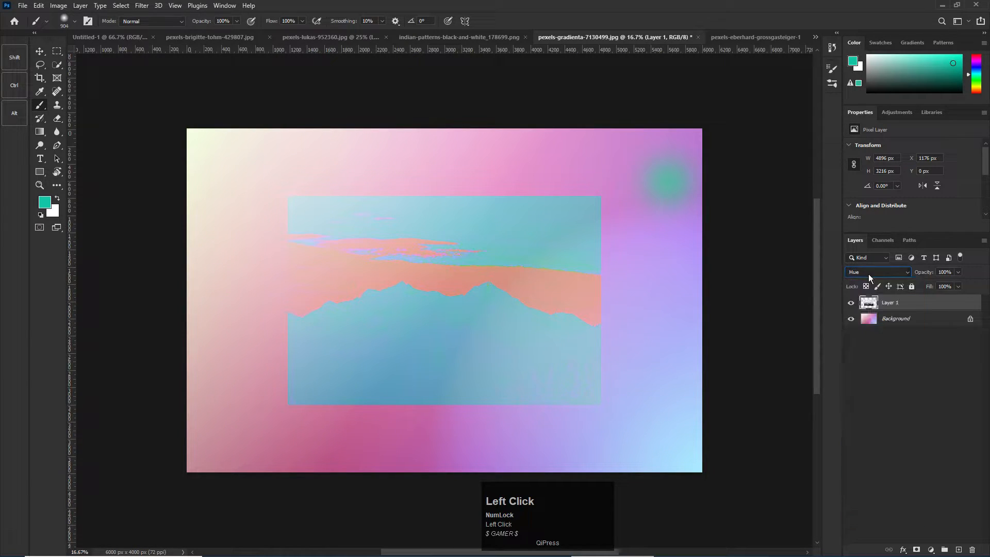
scroll(868, 274, "up", 1)
scroll(870, 277, "up", 1)
scroll(869, 278, "up", 1)
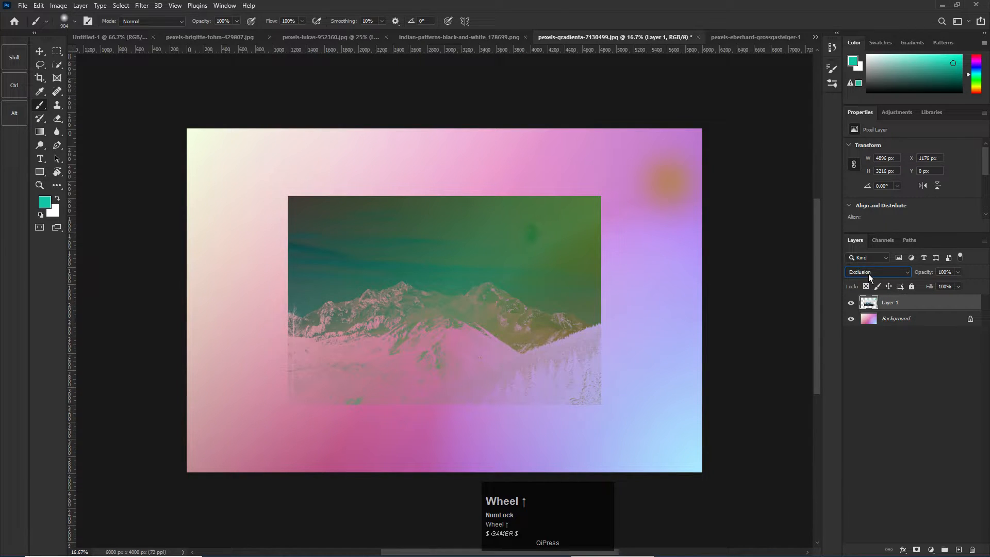
scroll(869, 277, "up", 1)
scroll(870, 278, "up", 4)
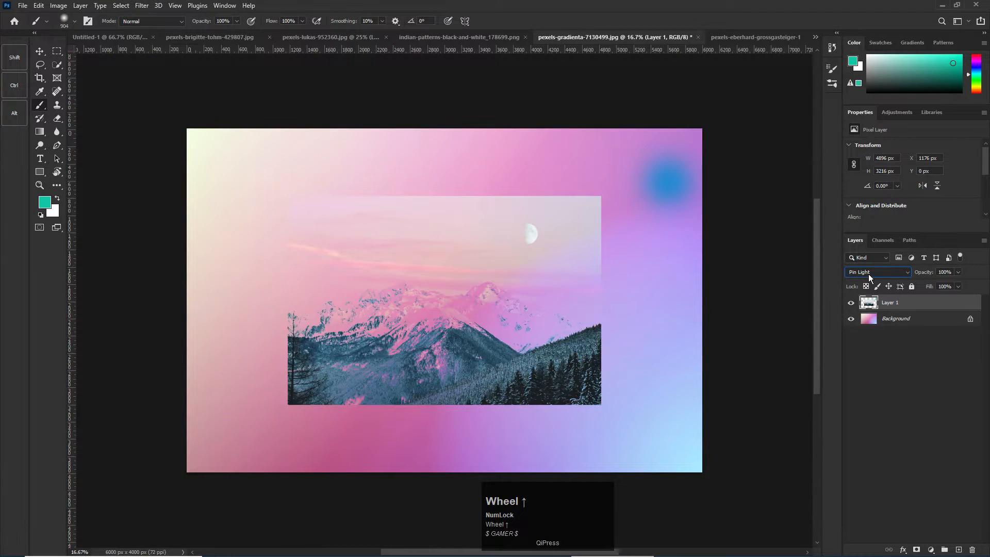
scroll(869, 277, "up", 3)
scroll(869, 277, "down", 6)
scroll(869, 276, "up", 3)
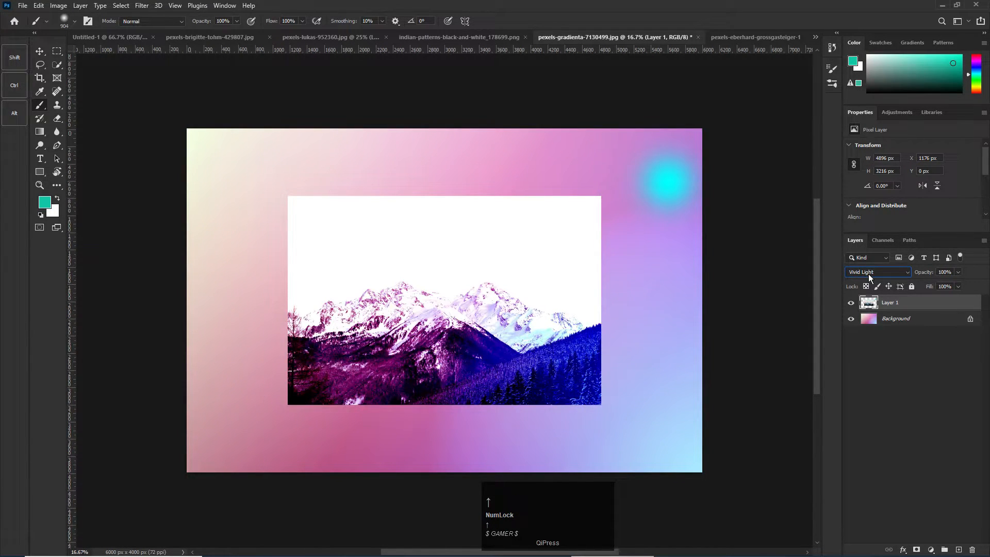
- Compare further blend modes on the mountain layer, including Linear Dodge (Add), Vivid Light and Hard Mix
scroll(868, 274, "up", 5)
scroll(868, 273, "up", 2)
scroll(868, 274, "down", 2)
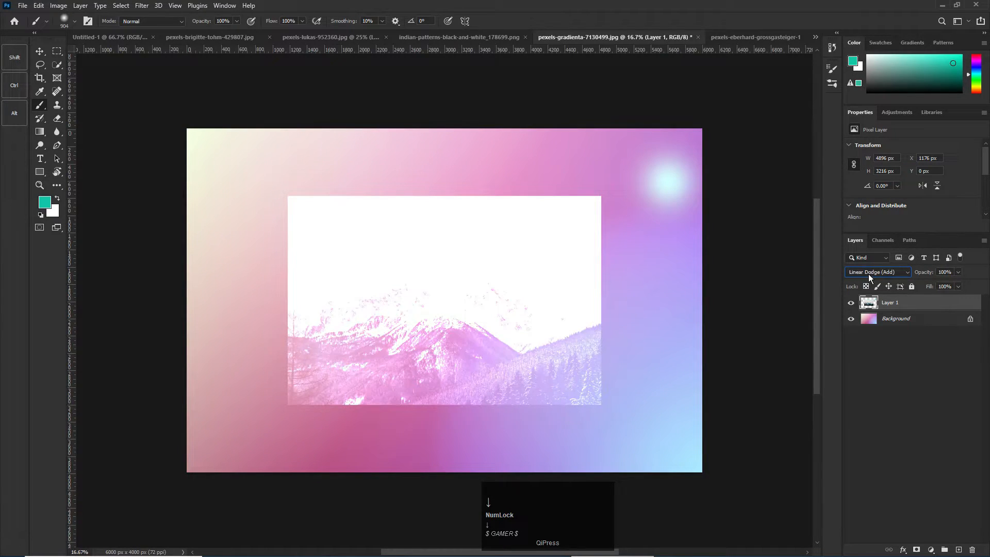
scroll(869, 273, "down", 5)
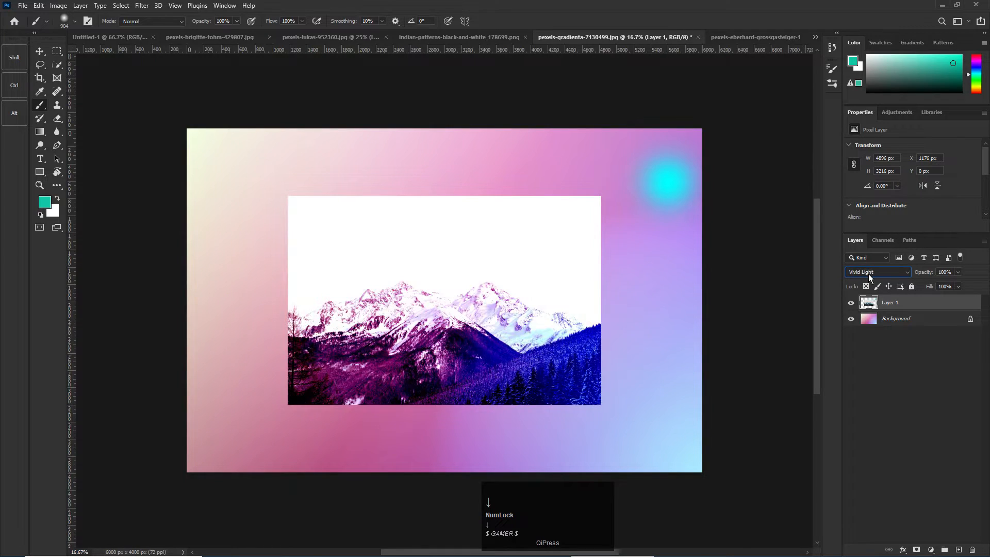
scroll(869, 274, "down", 4)
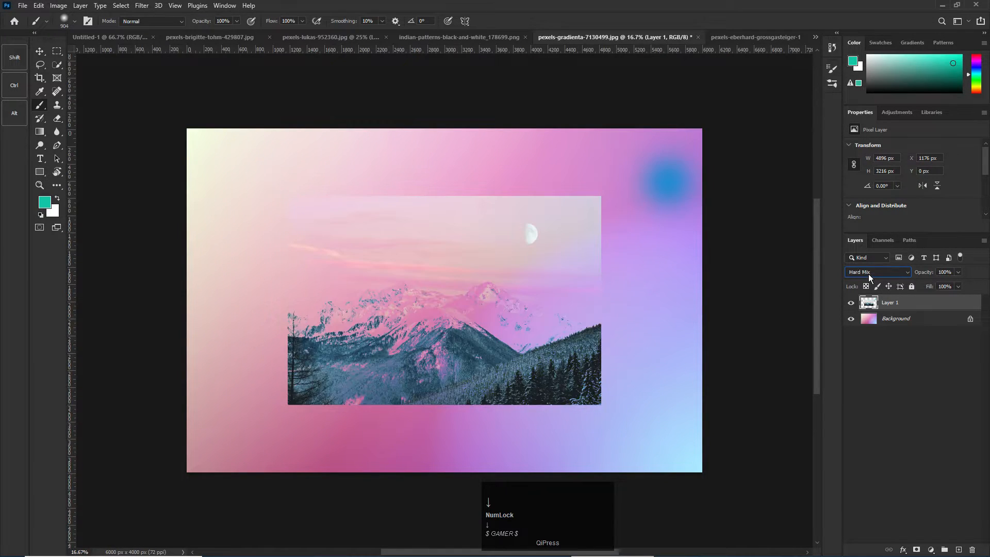
scroll(869, 274, "up", 1)
scroll(868, 274, "up", 6)
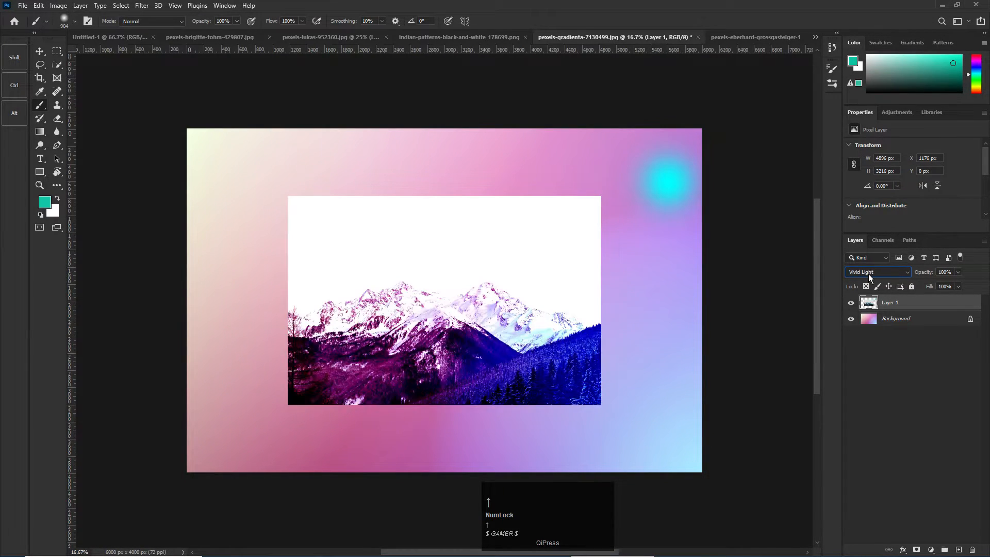
scroll(869, 274, "up", 5)
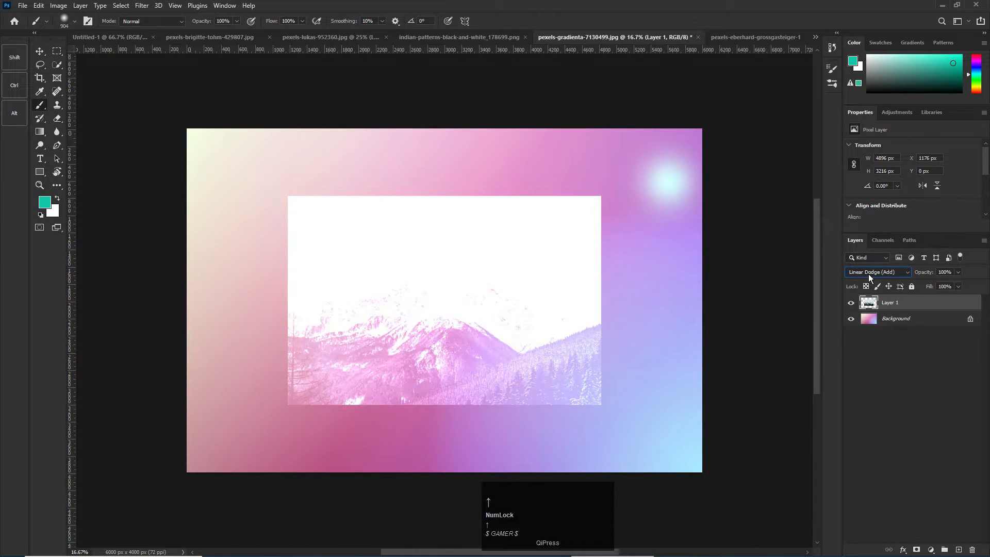
- Preview Lighten and Multiply on the mountain layer, set it to Color Dodge, and add a teal brush dab near the gradient's upper-right corner
scroll(869, 274, "up", 1)
scroll(868, 274, "down", 1)
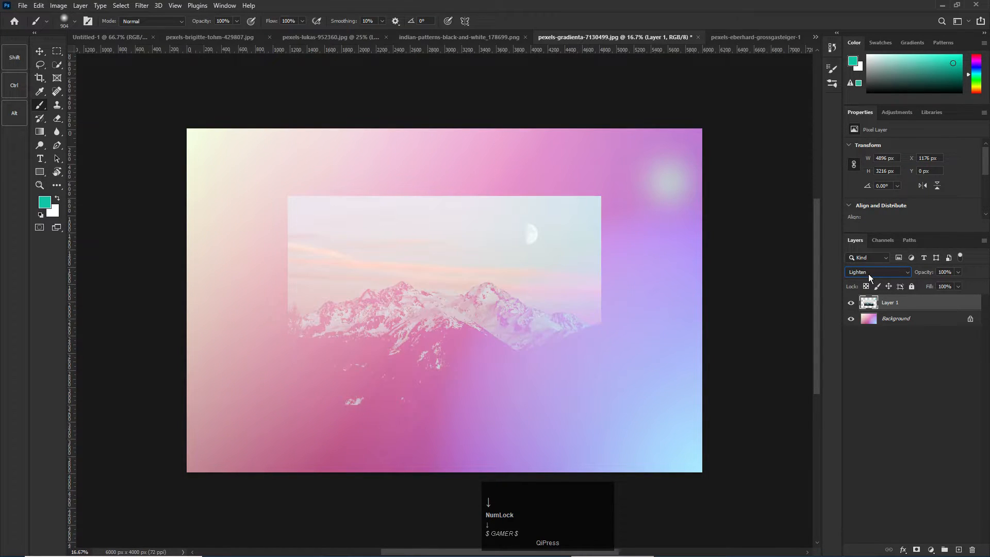
scroll(883, 271, "down", 3)
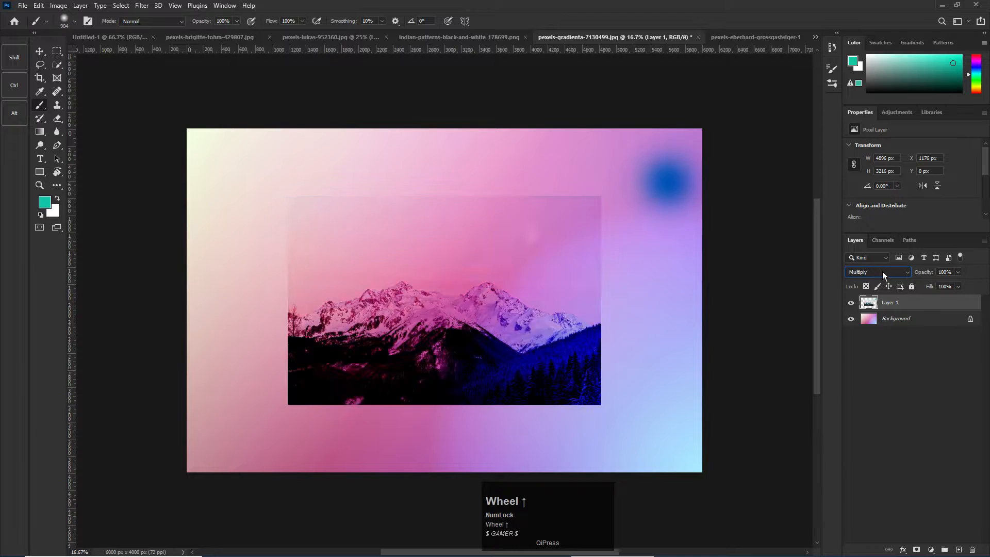
left_click(686, 168)
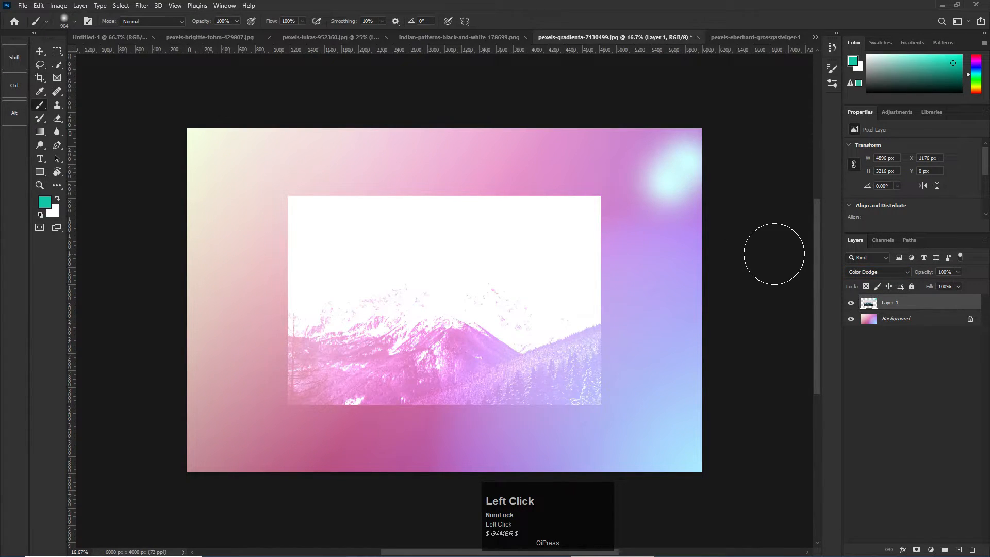
scroll(775, 253, "up", 2)
scroll(777, 238, "down", 3)
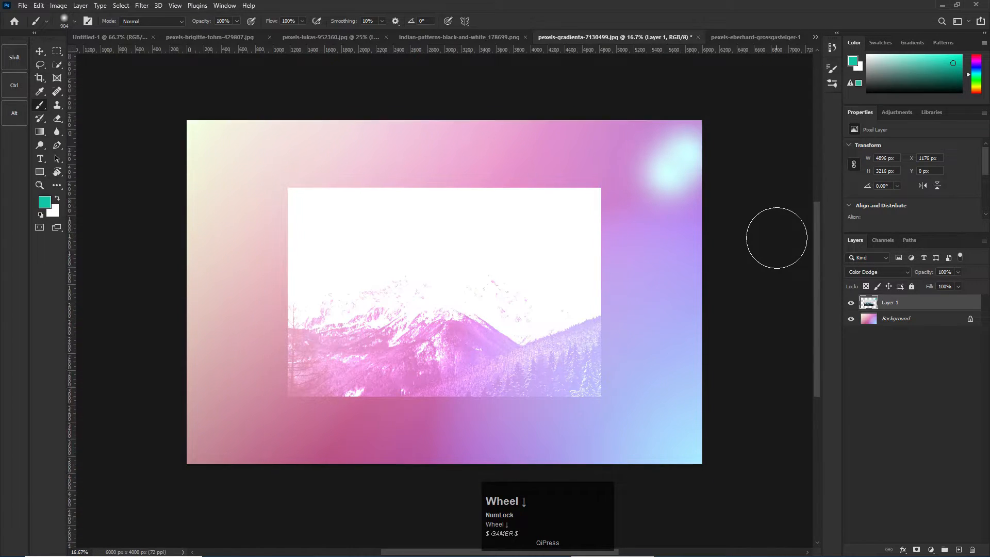
- Cycle the mountain layer's blend mode back to Normal, set it to Darken, and close pexels-gradienta-7130499.jpg
key("Up")
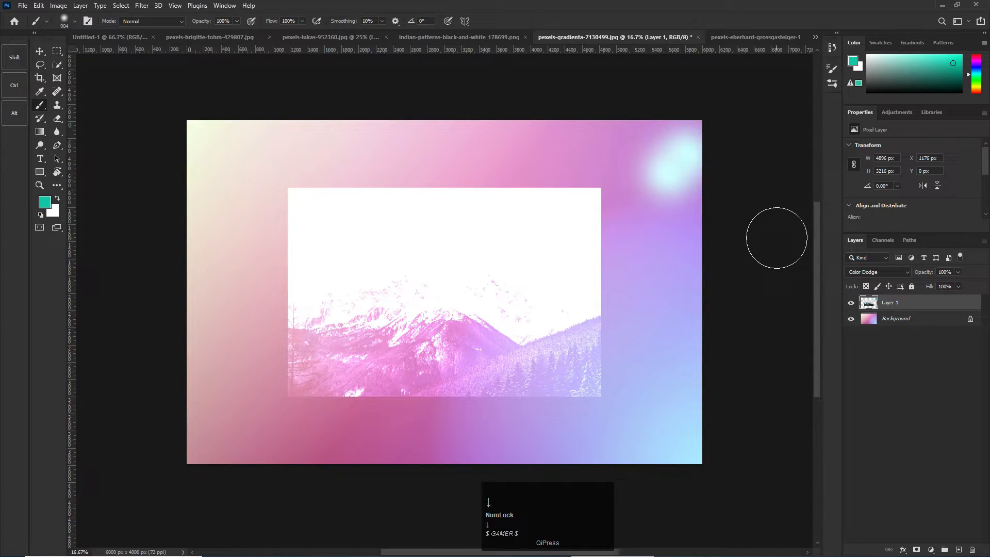
left_click(867, 272)
key("Up")
key("Up")
key("Up")
key("Return")
key("Up")
key("Up")
key("Up")
key("Up")
key("Up")
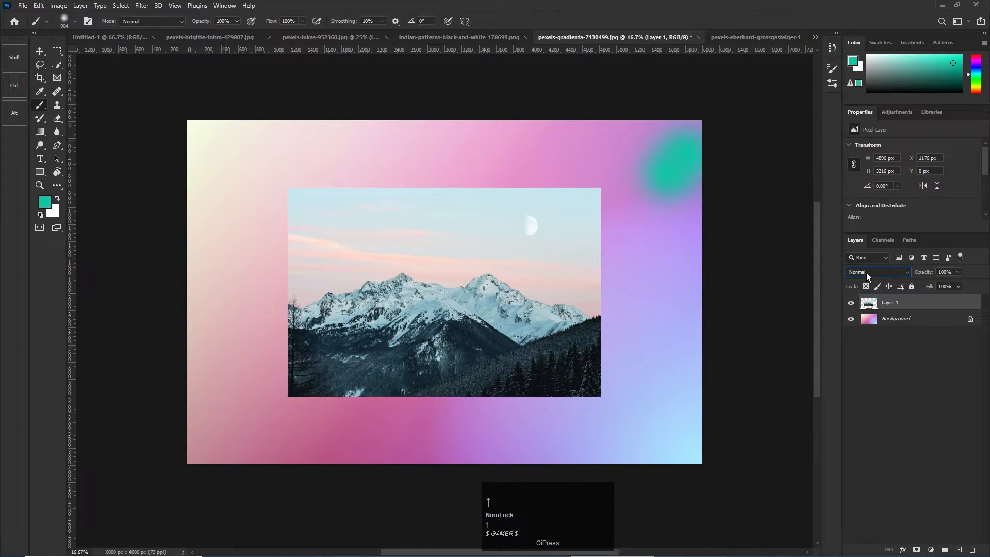
scroll(866, 275, "up", 2)
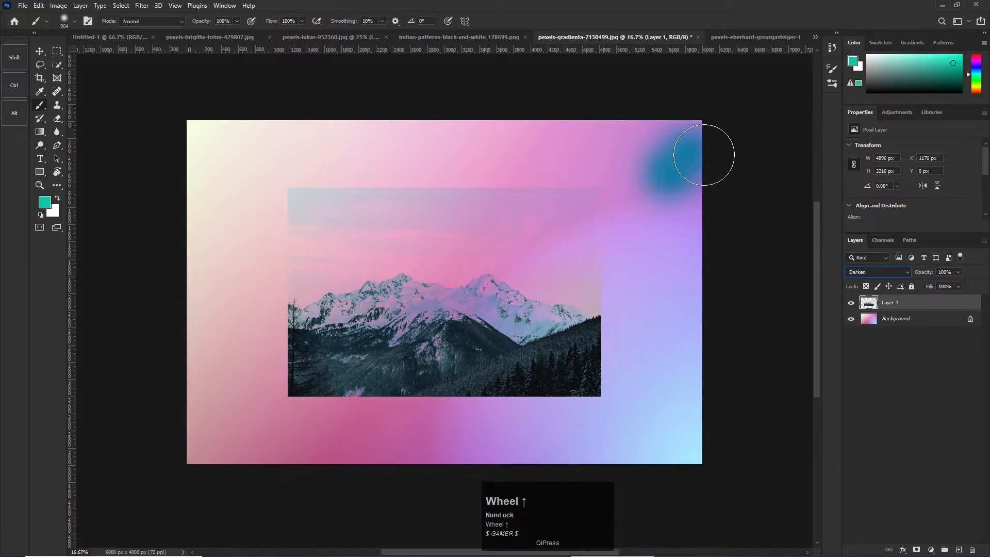
left_click(697, 38)
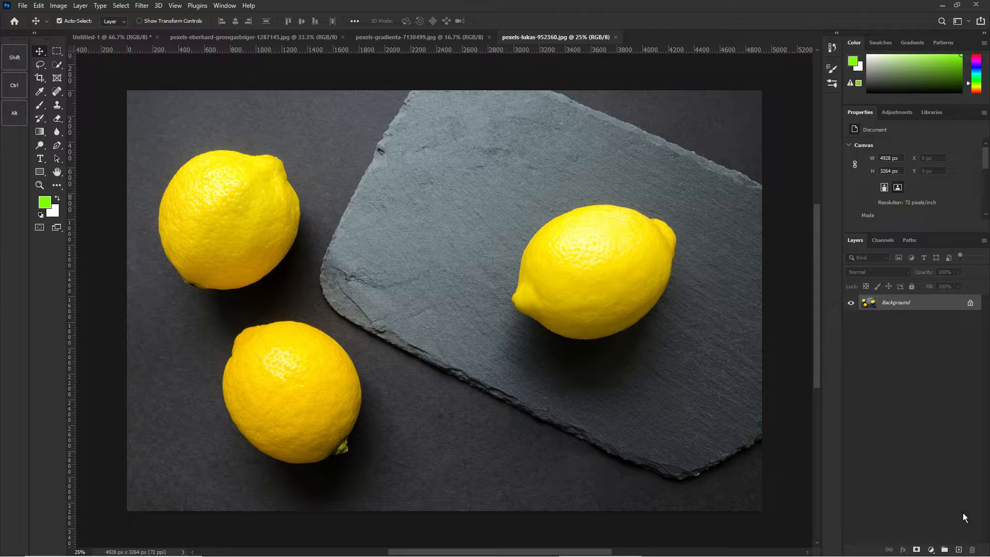
- Add a blank layer above the lemon photo, and create a second layer named New Edit with no colour label and Normal mode
left_click(958, 550)
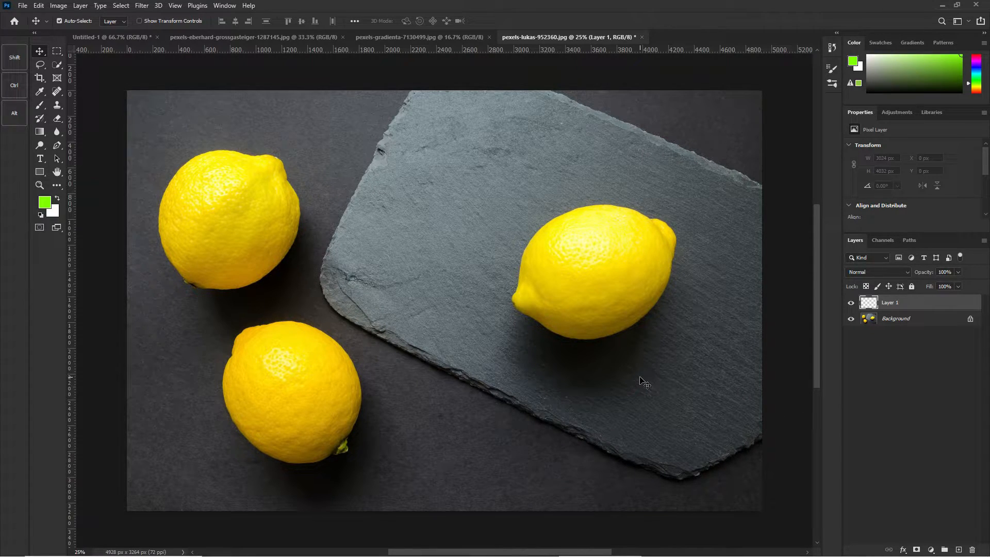
key("ctrl+shift+n")
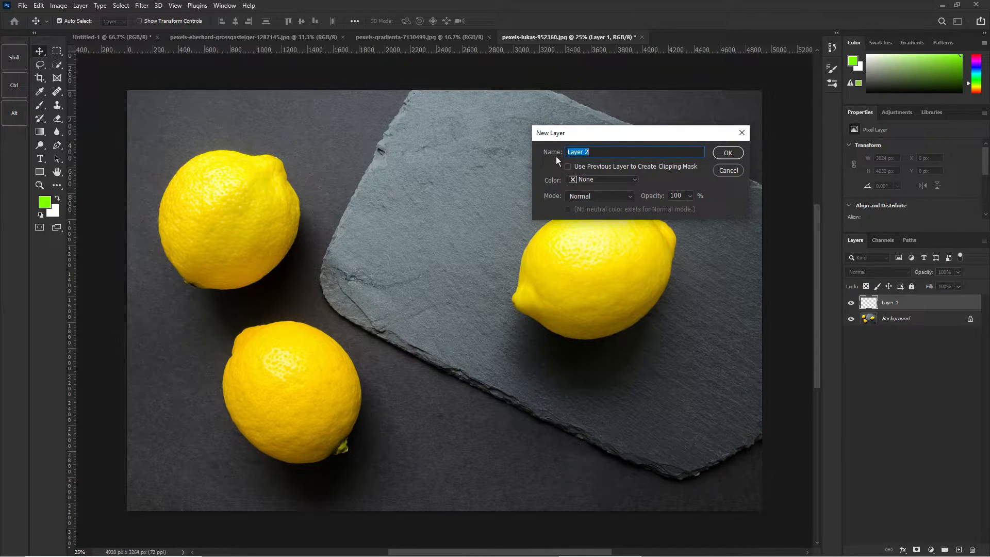
left_click_drag(607, 154, 544, 152)
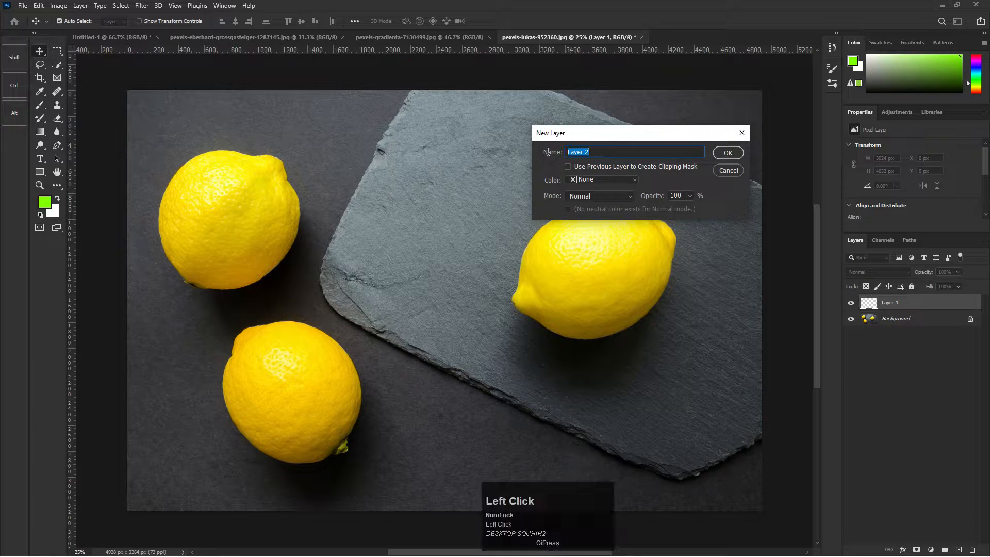
type("Ne")
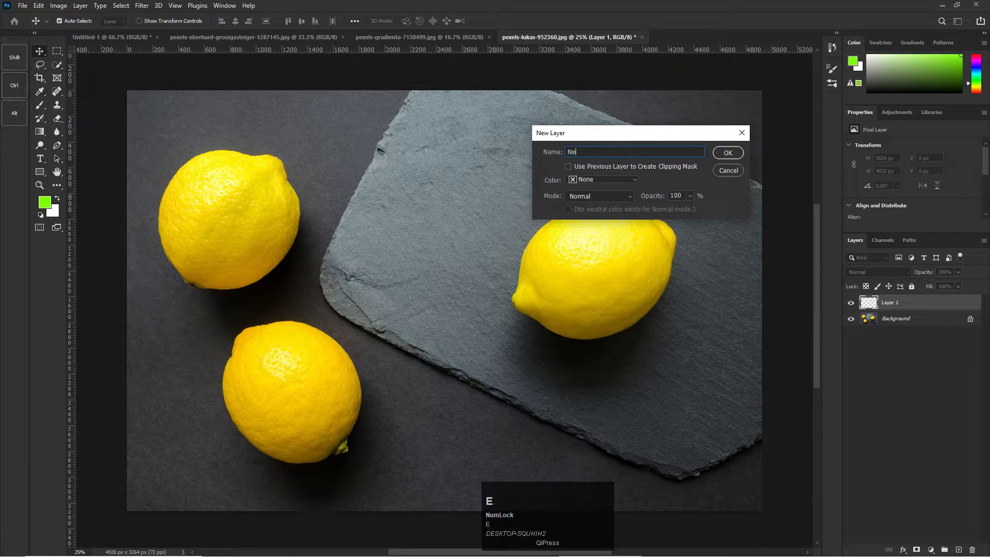
type("w Edit")
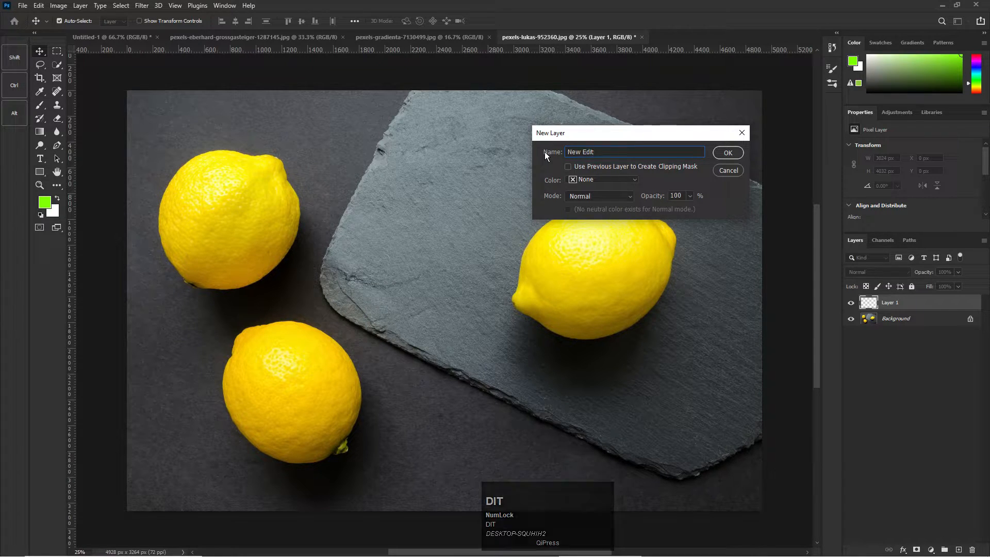
left_click(607, 179)
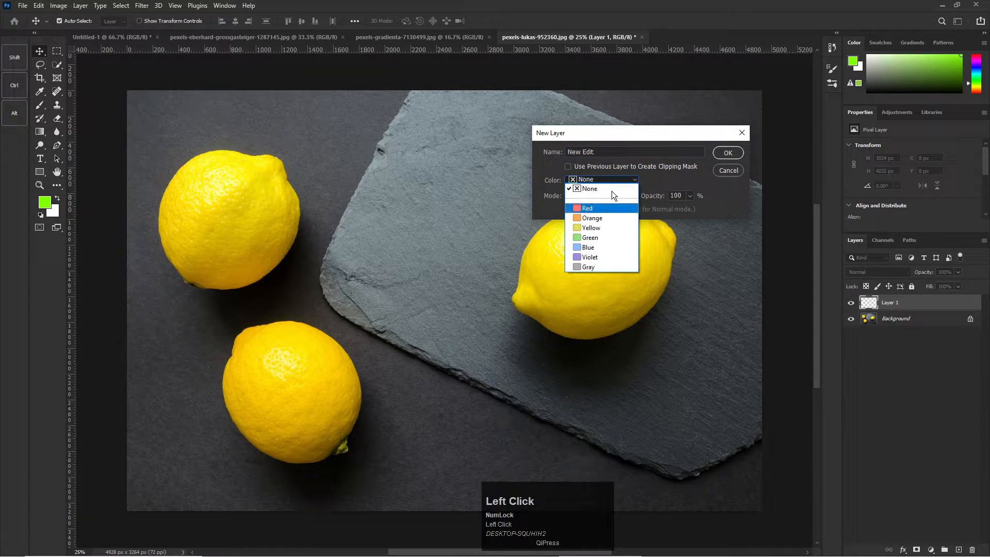
left_click(666, 184)
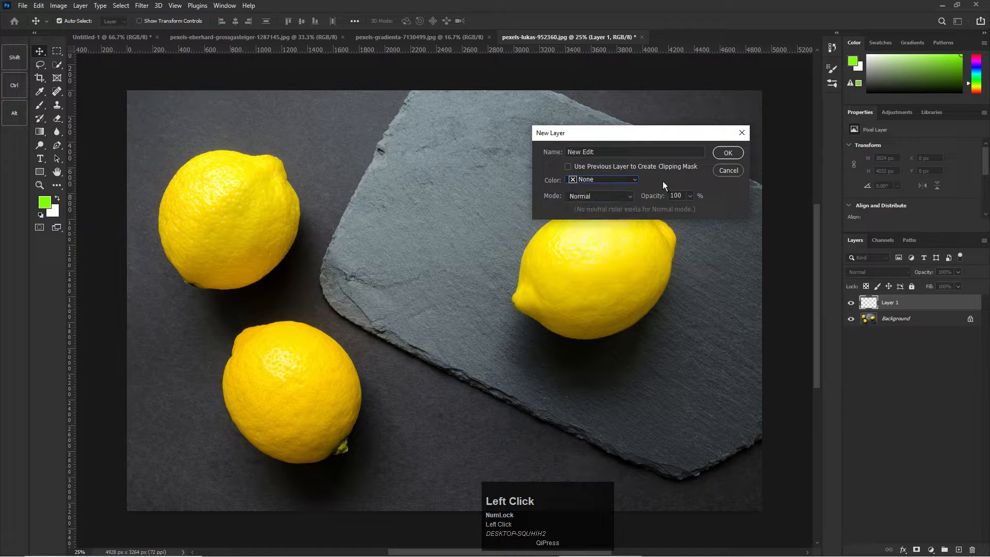
left_click(616, 196)
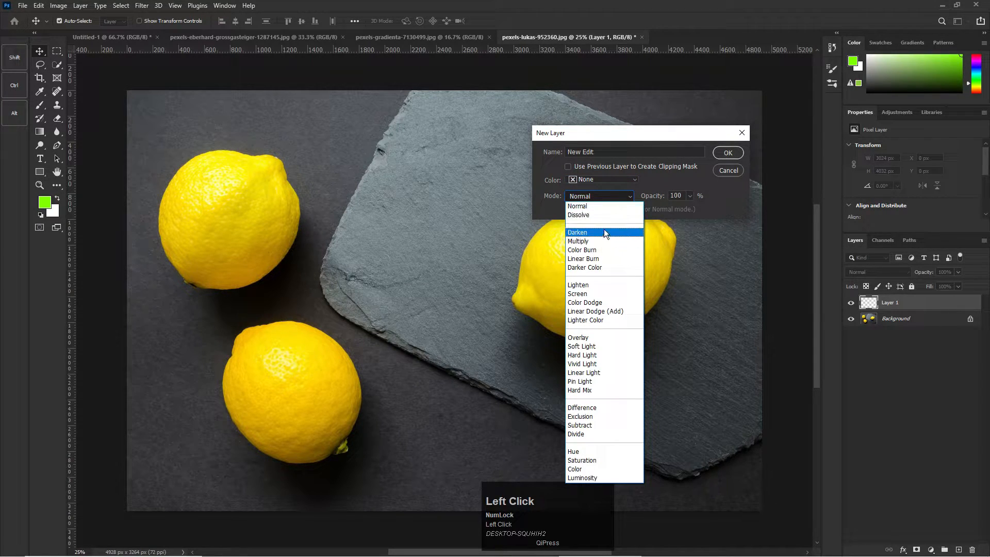
left_click(652, 180)
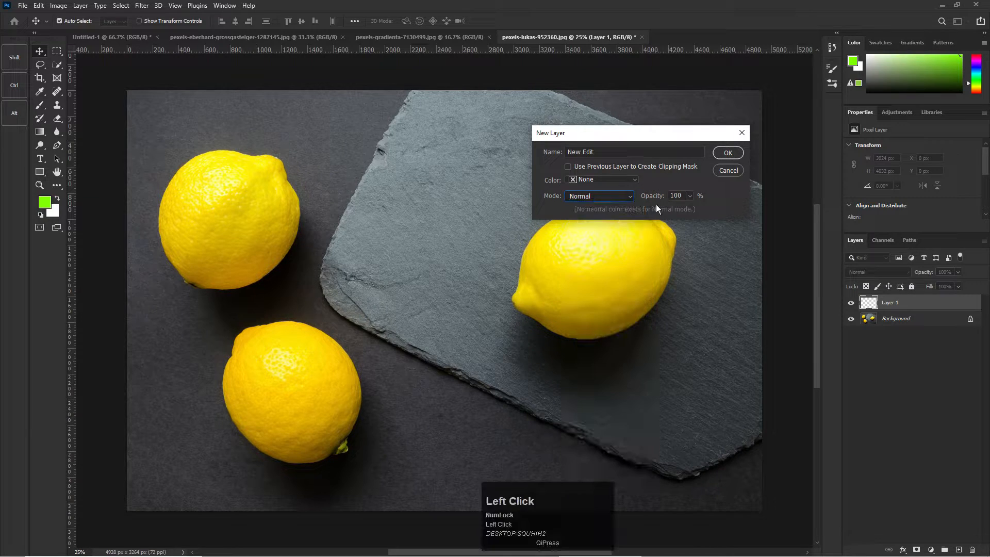
left_click(722, 153)
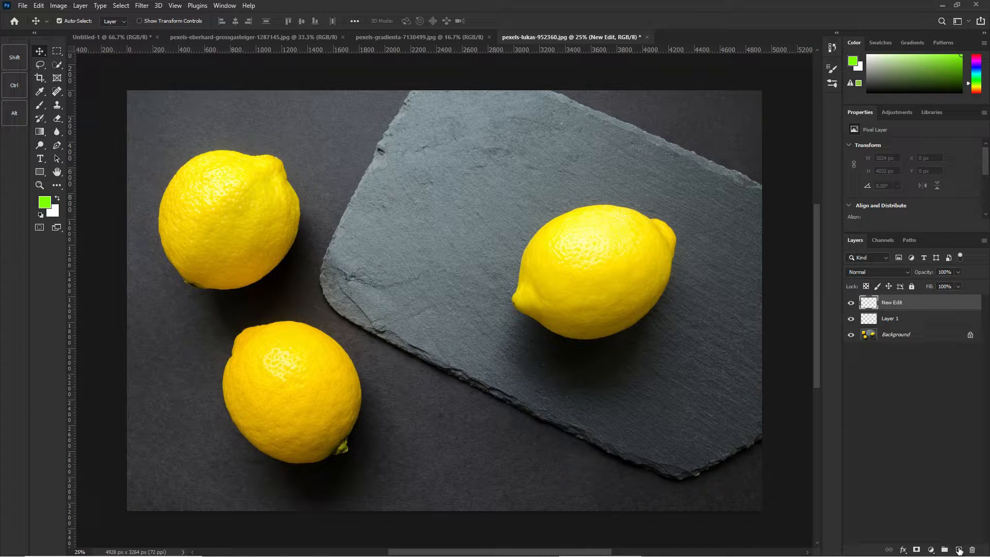
- Add three more blank layers above New Edit
left_click(958, 549)
left_click(959, 550)
left_click(959, 550)
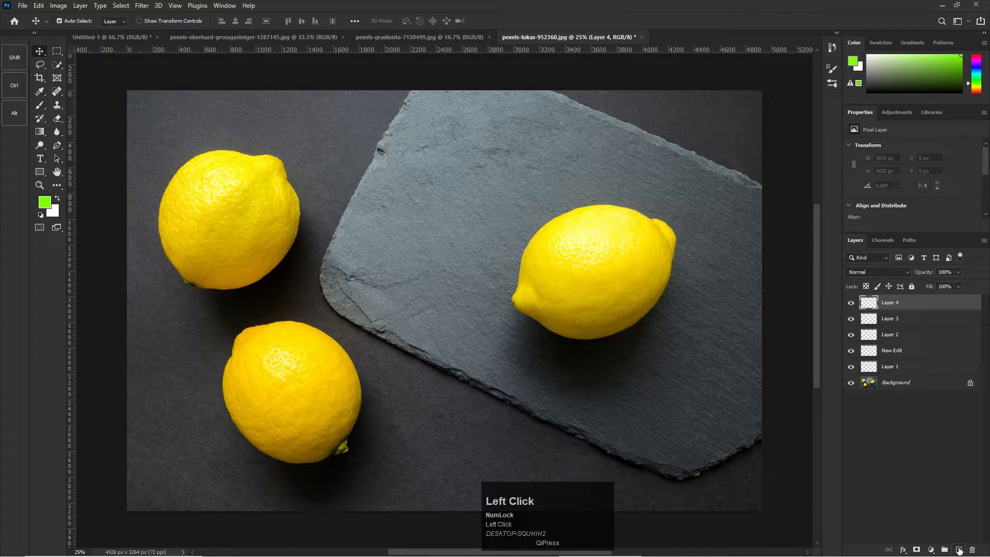
left_click(919, 427)
- Try deleting Layer 1 and Layer 3 one at a time, and undo both deletions
left_click(911, 370)
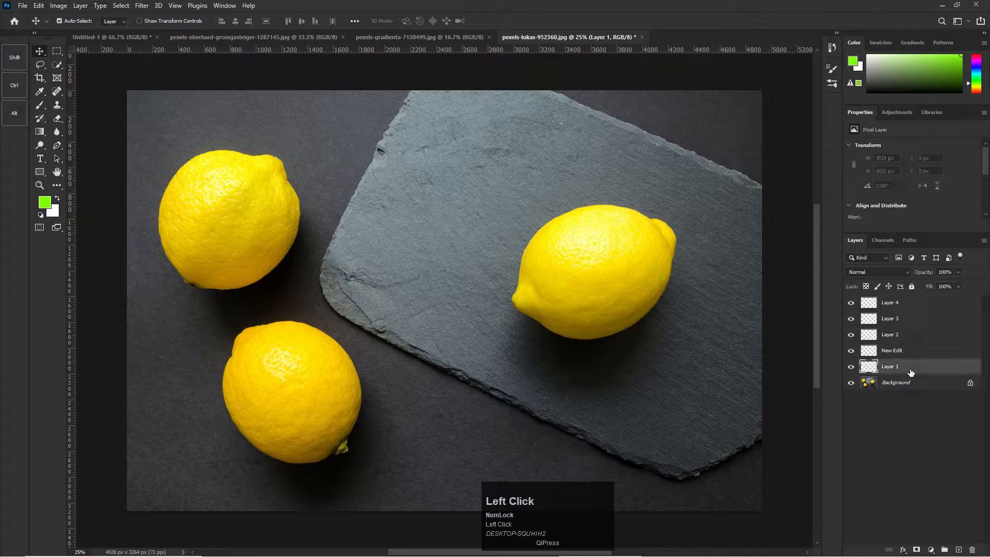
left_click_drag(908, 368, 974, 551)
left_click(911, 351)
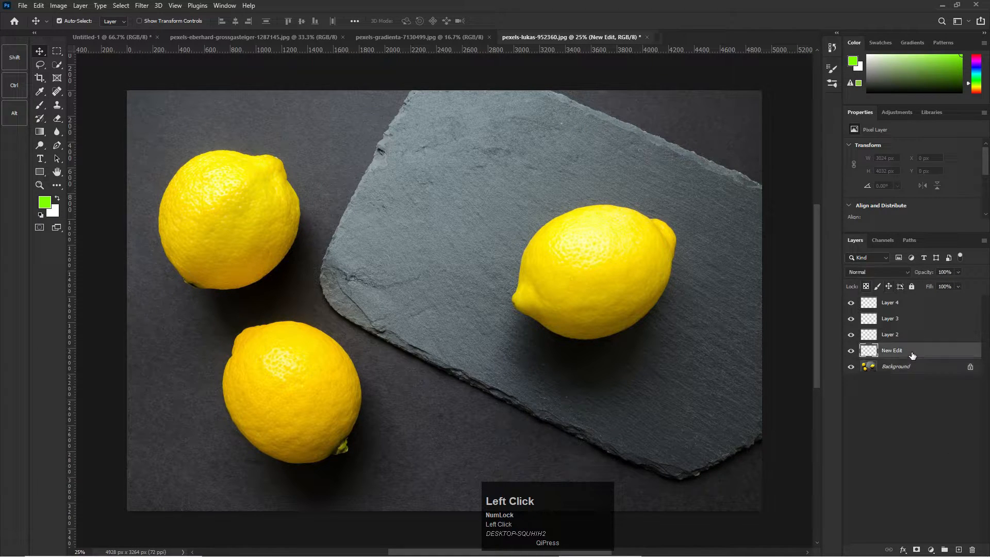
left_click(910, 326)
key("Delete")
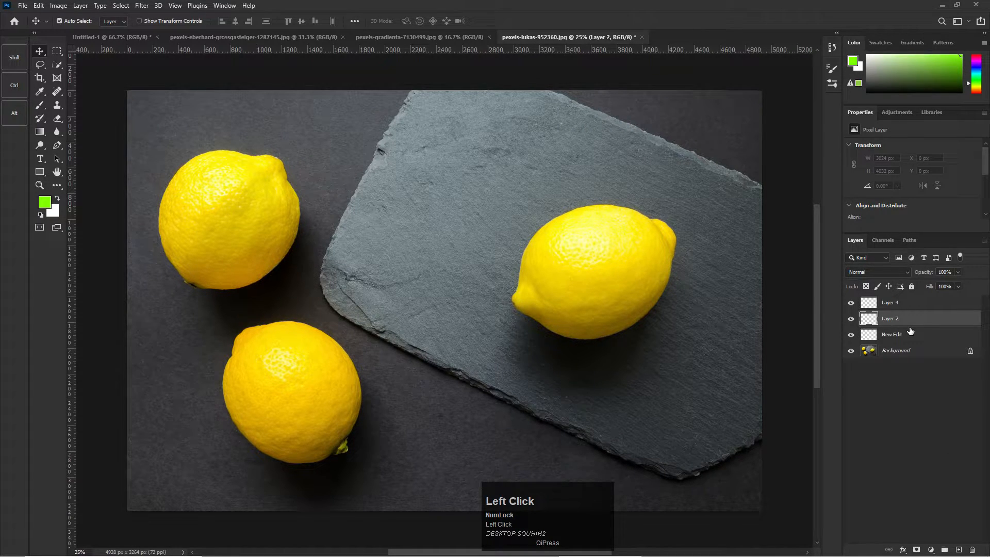
key("ctrl+z")
key("ctrl+z")
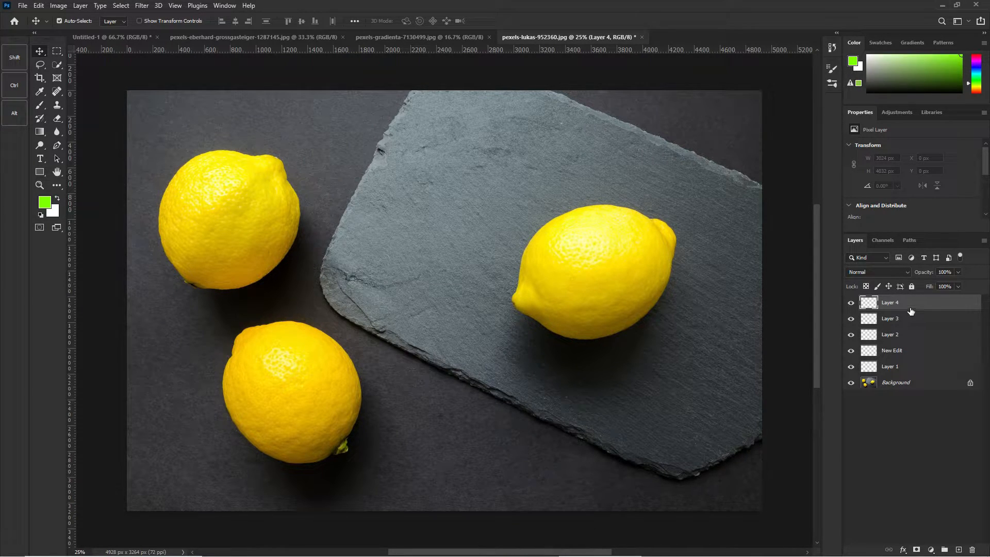
- Try deleting the non-adjacent layers Layer 4, Layer 2 and Layer 1 together, undo the deletion, and deselect the layers
key("ctrl")
left_click(902, 307, "ctrl")
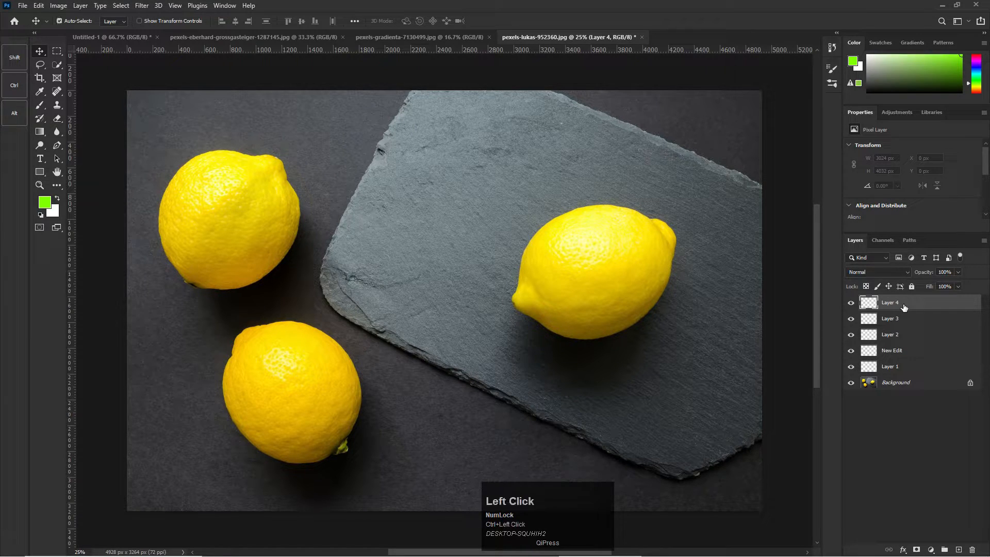
left_click(902, 336, "ctrl")
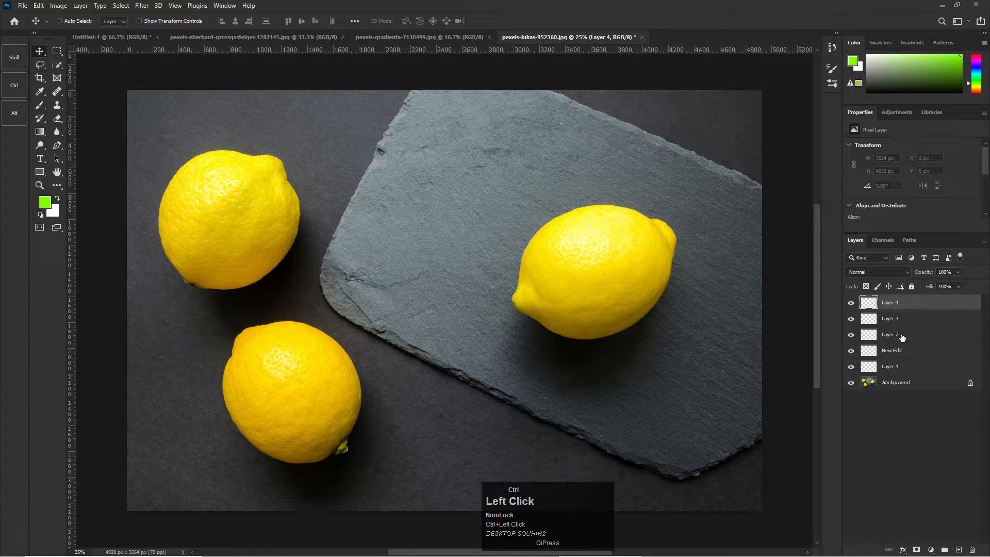
left_click(896, 368, "ctrl")
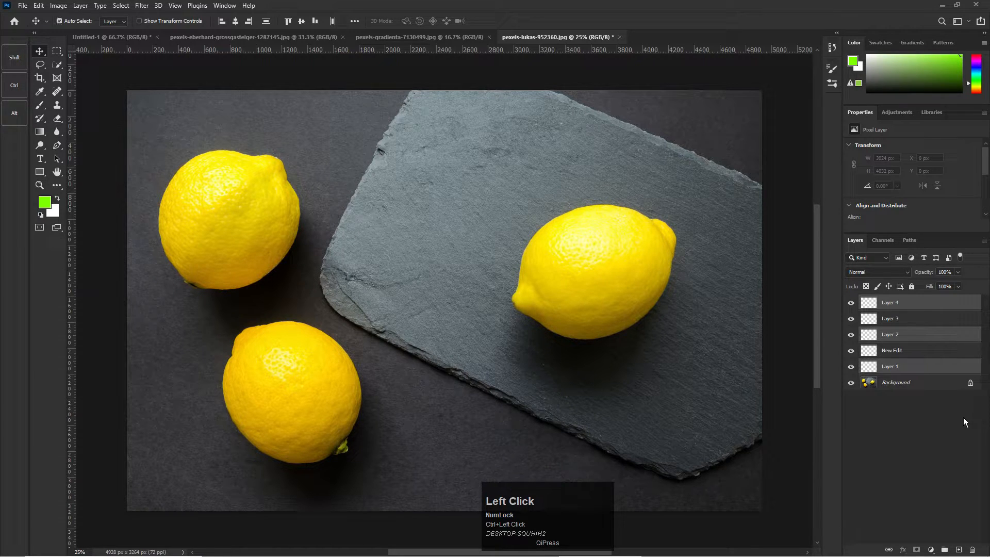
left_click_drag(929, 372, 969, 547)
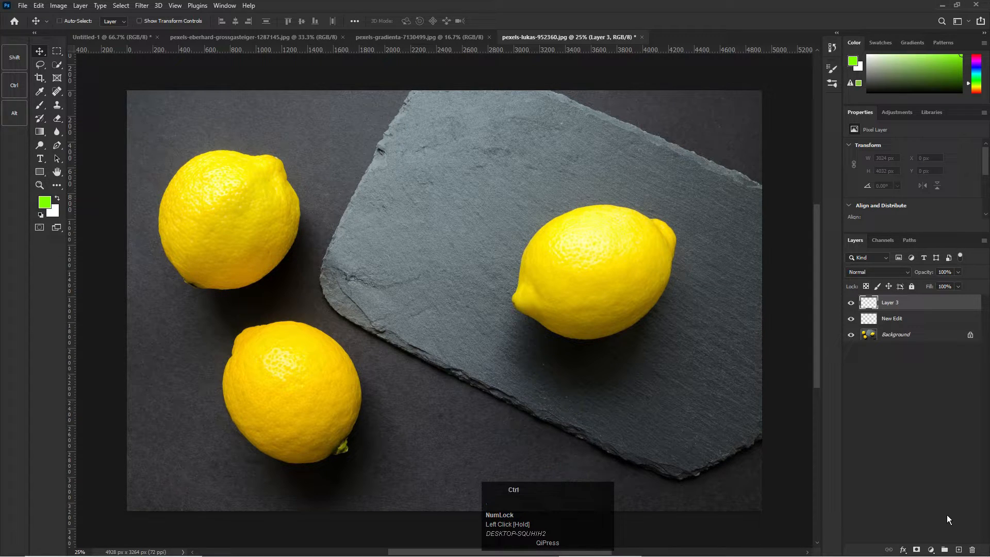
key("ctrl+z")
left_click(908, 406)
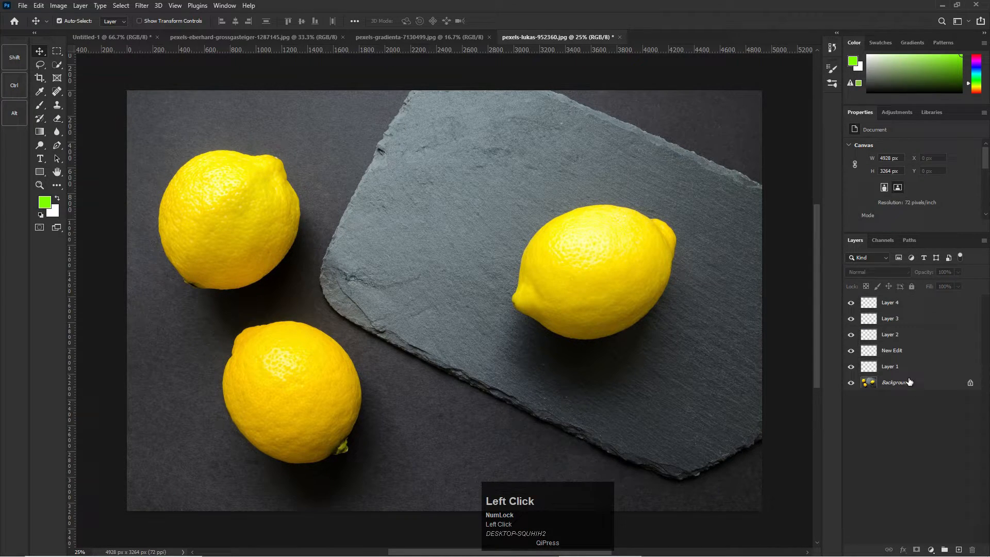
- Try deleting the adjacent range from Layer 4 to Layer 2 together, and undo the deletion
left_click(908, 305)
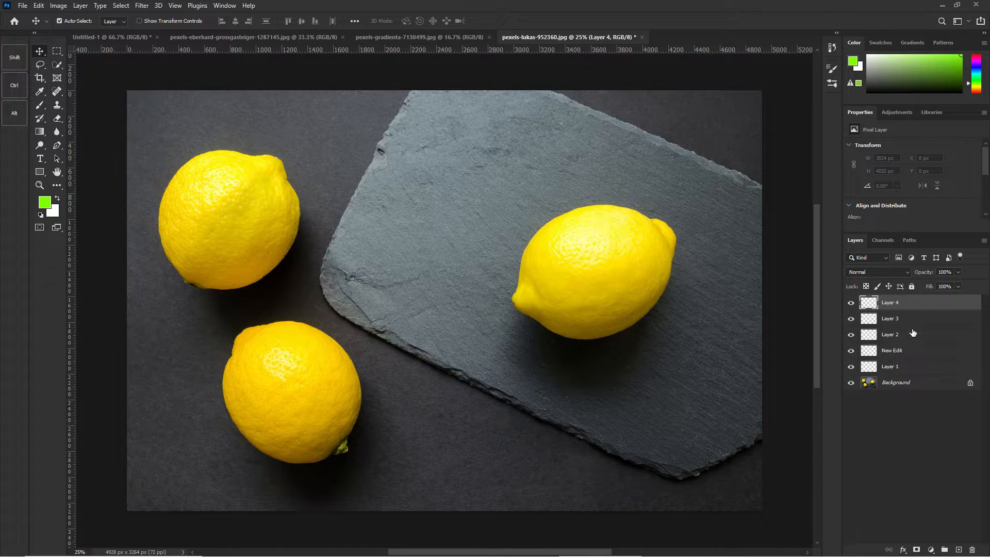
left_click(909, 308)
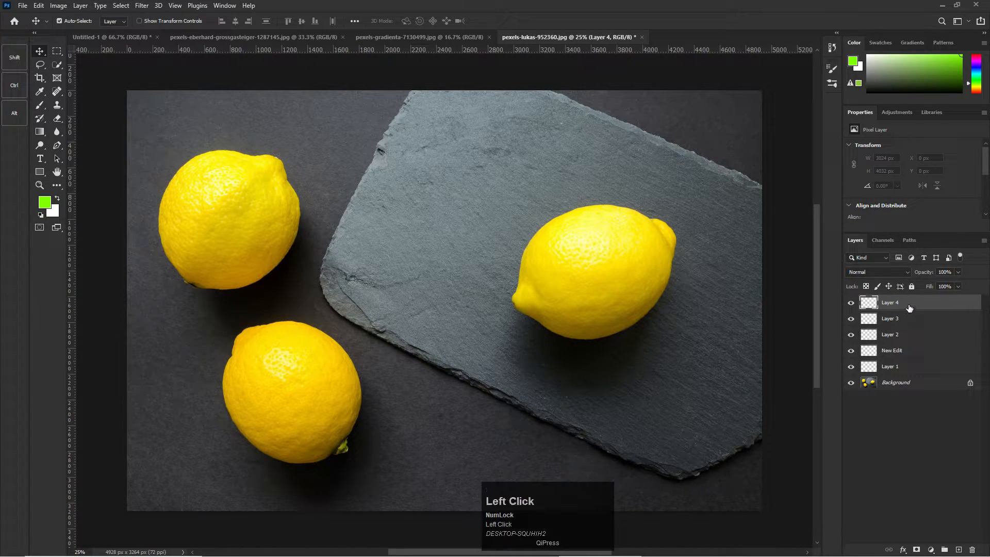
left_click(910, 337, "shift")
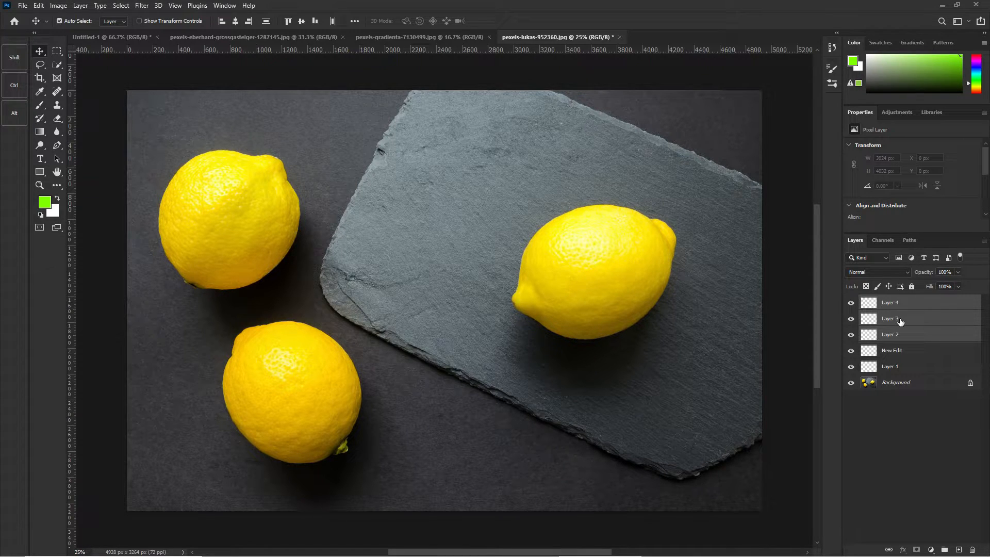
left_click_drag(899, 321, 972, 549)
key("ctrl+z")
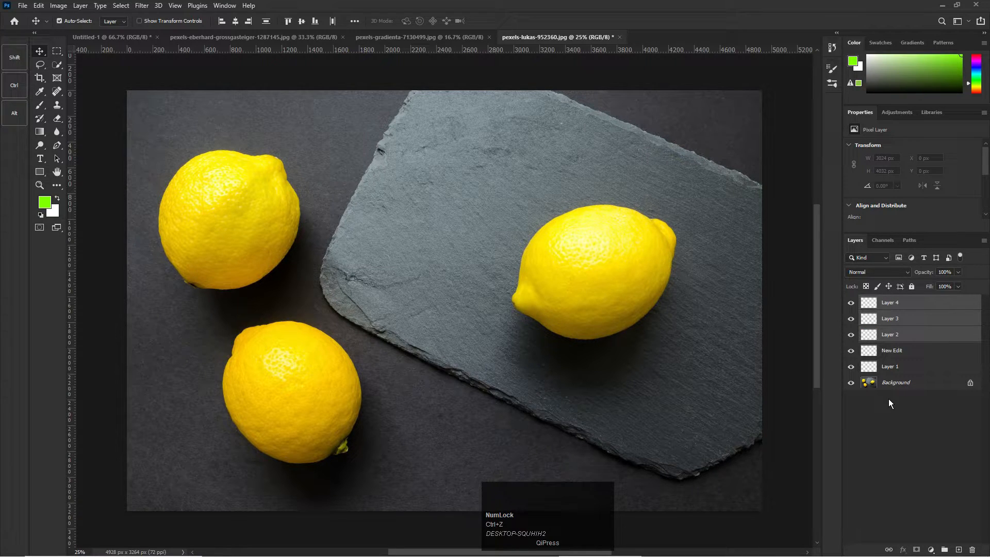
- On Layer 1, fill a rectangular selection of about 800 by 768 px on the slate with the green foreground colour, and deselect
left_click(891, 351)
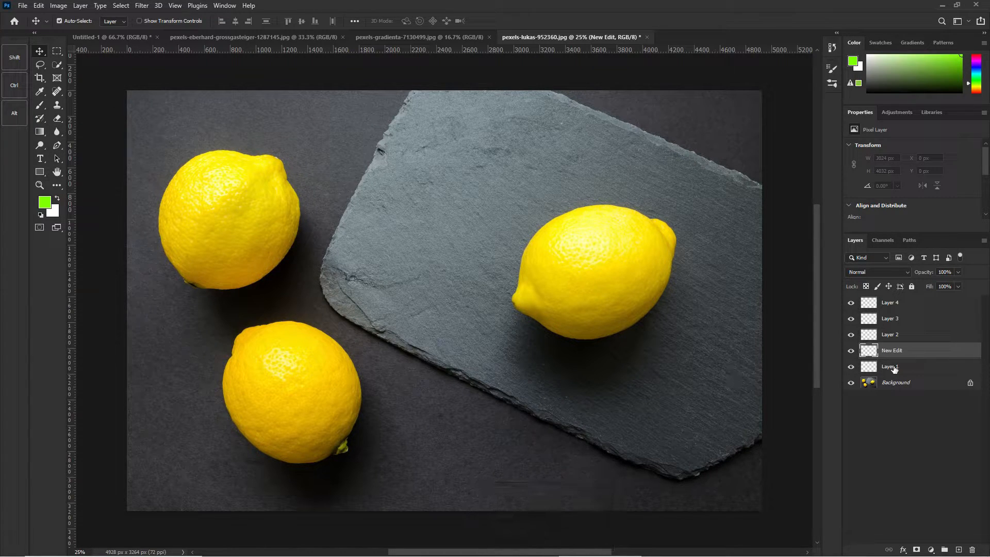
left_click(892, 366)
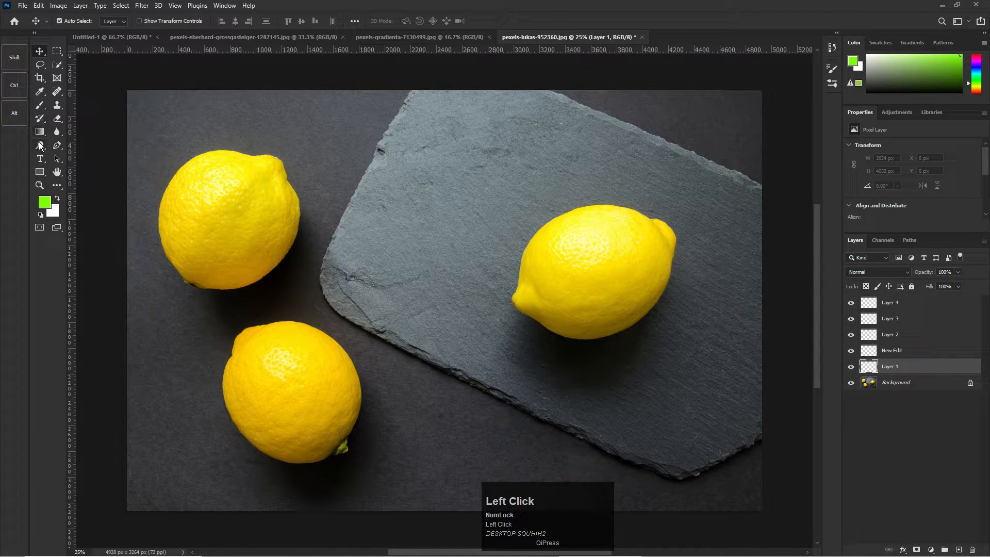
left_click(55, 53)
left_click_drag(373, 194, 476, 293)
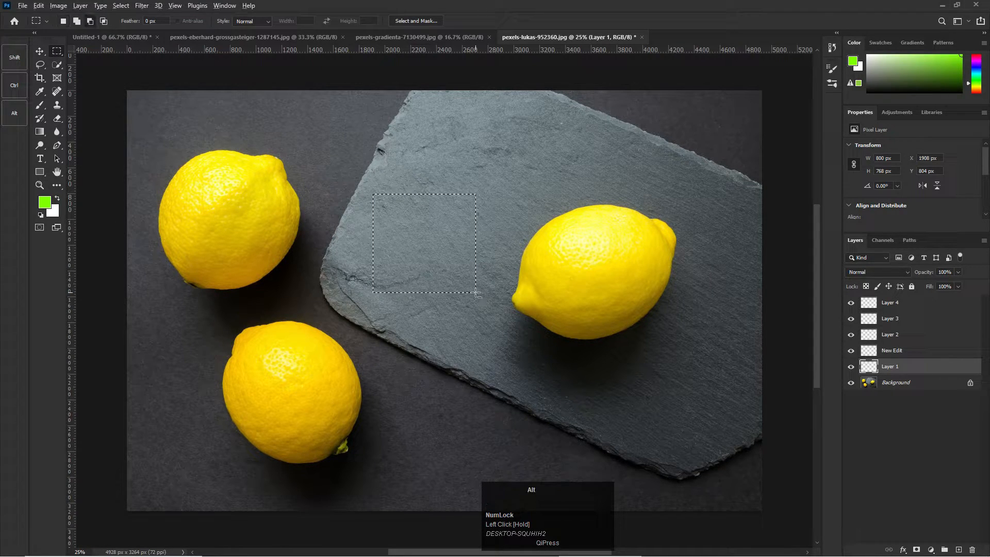
key("alt+BackSpace")
key("ctrl+d")
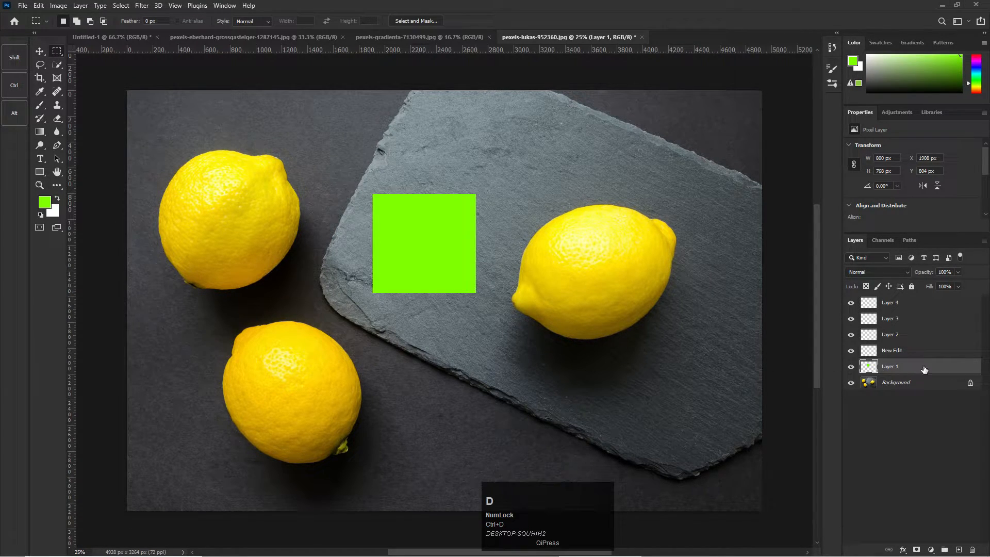
- On the New Edit layer, fill a rectangular selection of about 684 by 968 px over the lemon on the slate with dark grey, and deselect
left_click(864, 350)
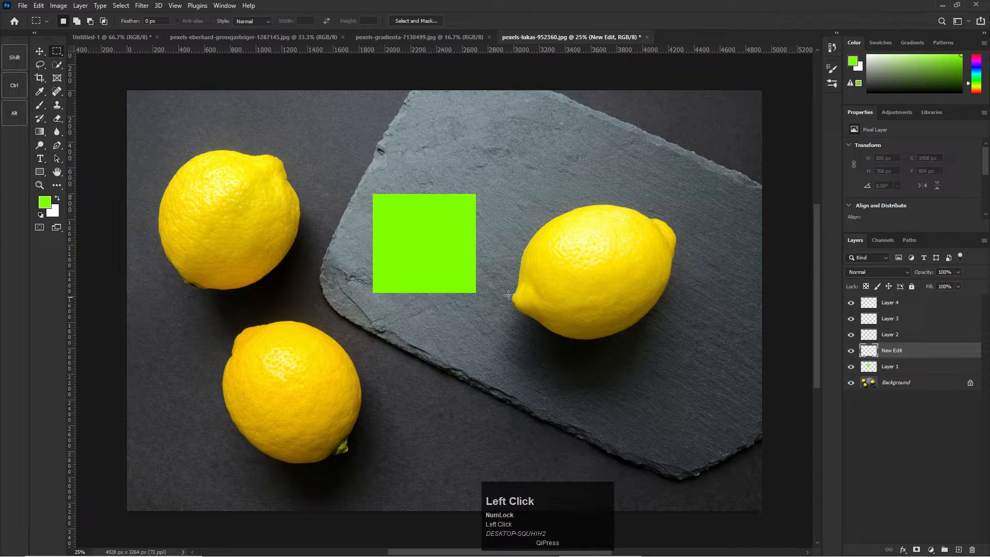
left_click_drag(503, 252, 591, 379)
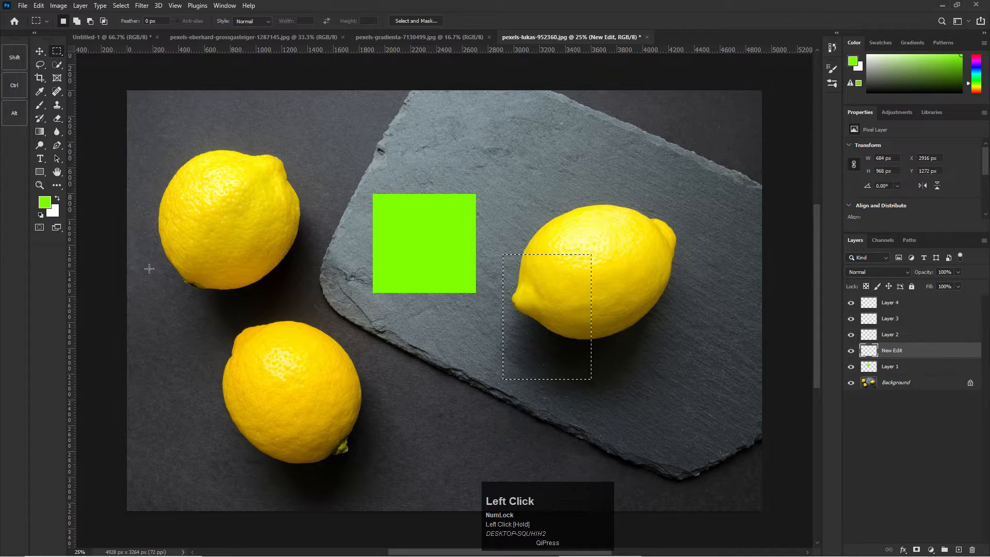
left_click(45, 201)
left_click_drag(422, 199, 367, 200)
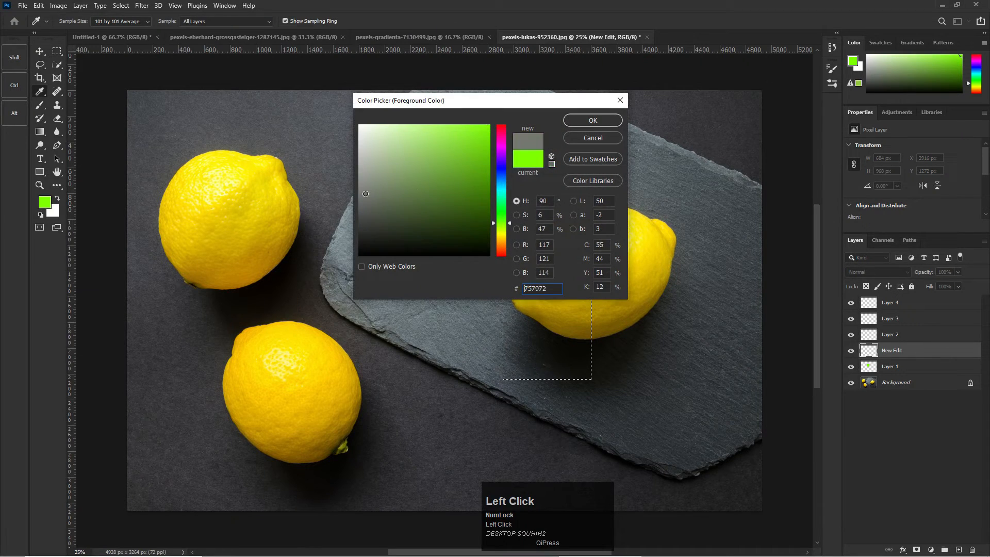
left_click(571, 119)
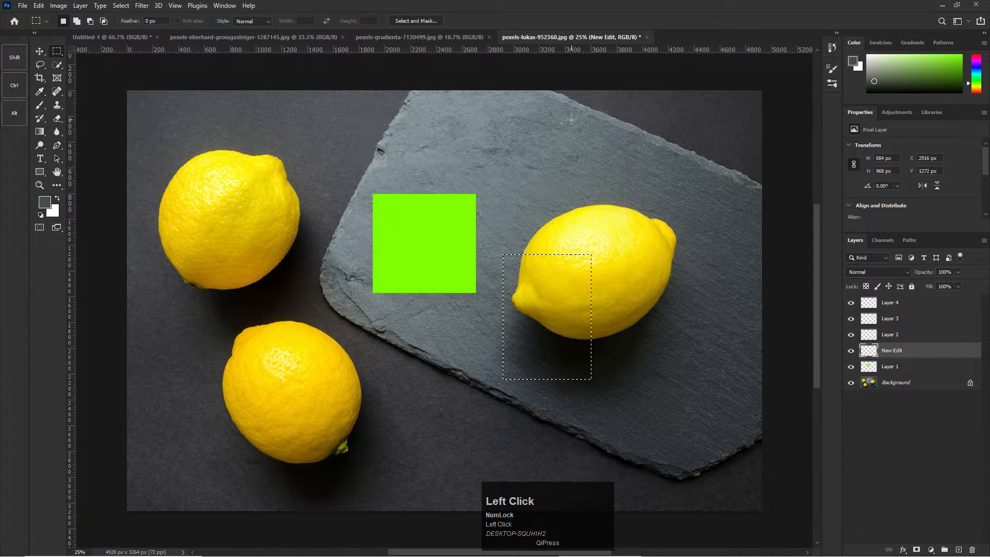
key("alt+BackSpace")
key("ctrl+d")
- Move the grey rectangle up, and the green rectangle to about X 2464, Y 1500 px so their corners overlap
left_click(36, 51)
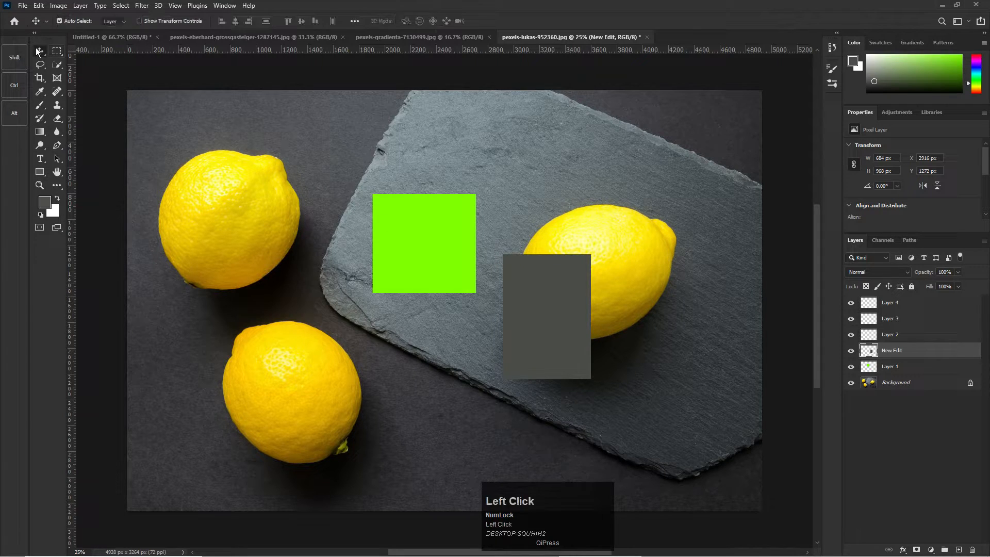
left_click_drag(533, 271, 543, 211)
left_click_drag(464, 262, 518, 352)
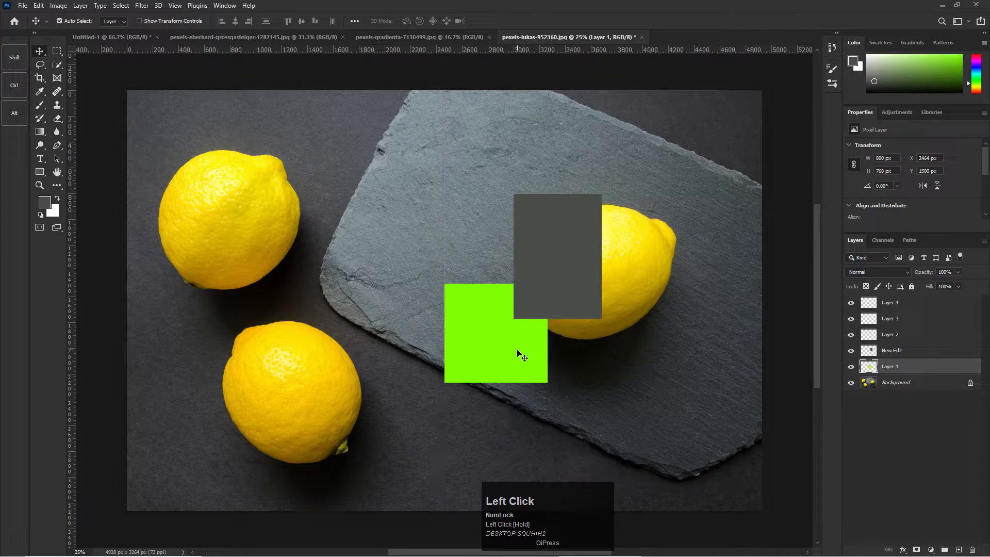
- Merge the New Edit and Layer 1 layers into one, and move the merged rectangles up the slate
key("ctrl")
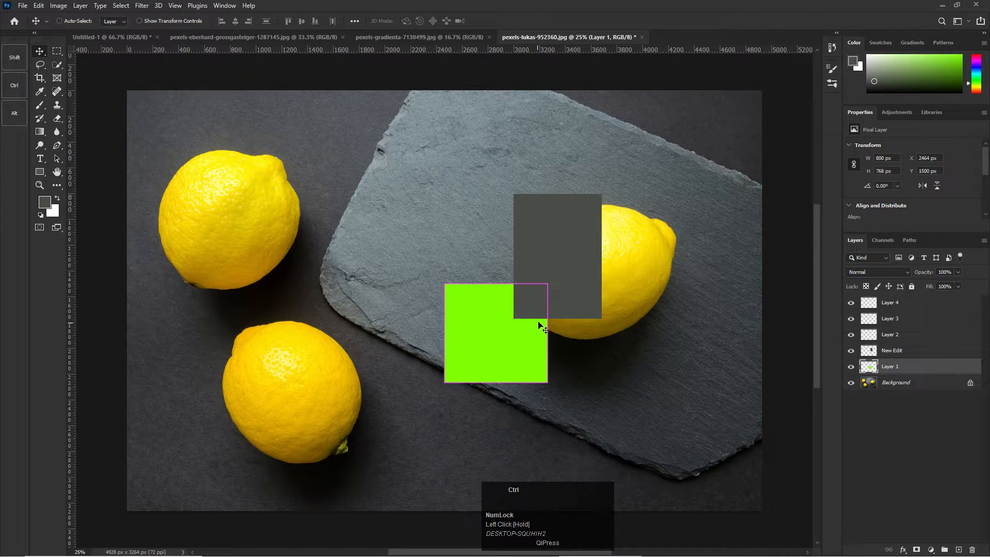
left_click(904, 352, "ctrl")
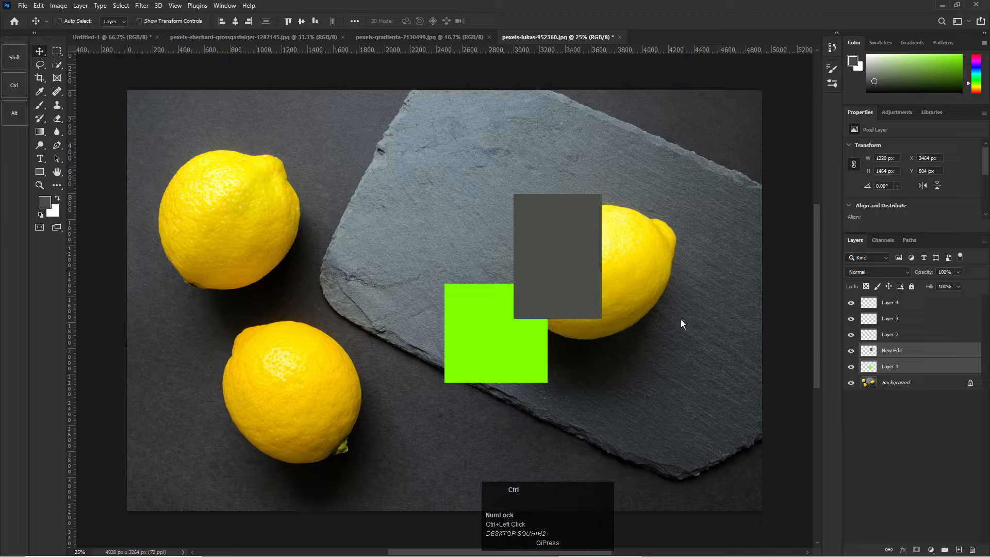
mouse_move(570, 293)
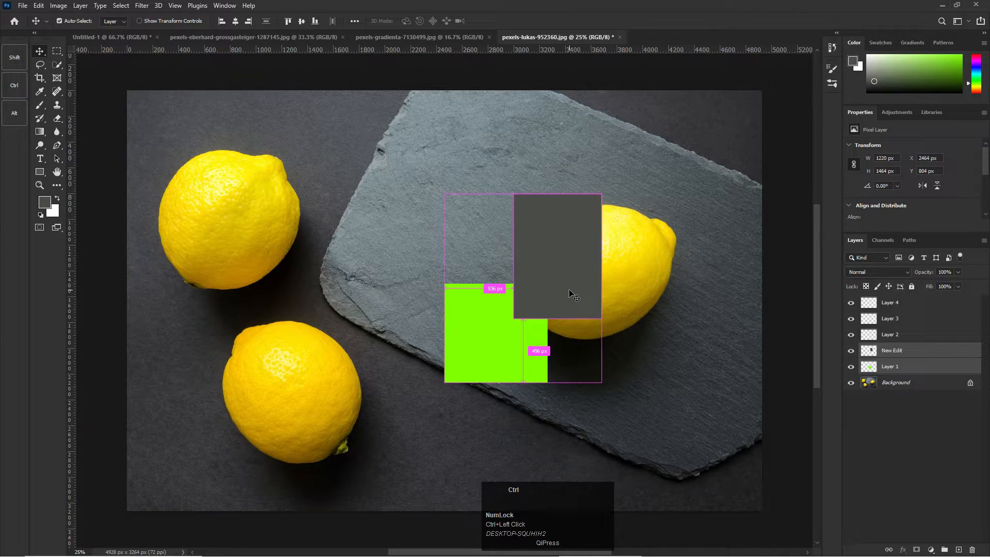
key("ctrl+e")
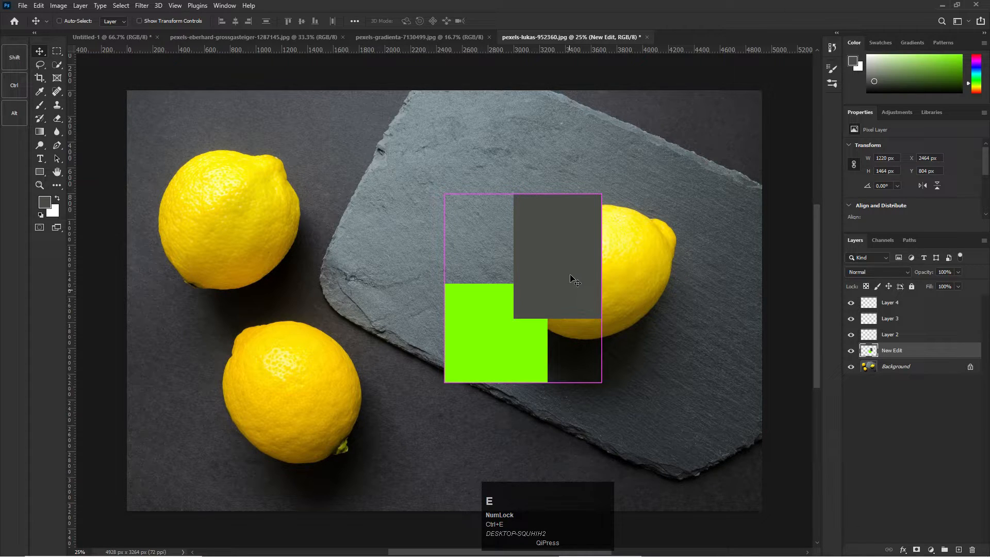
left_click_drag(561, 281, 520, 260)
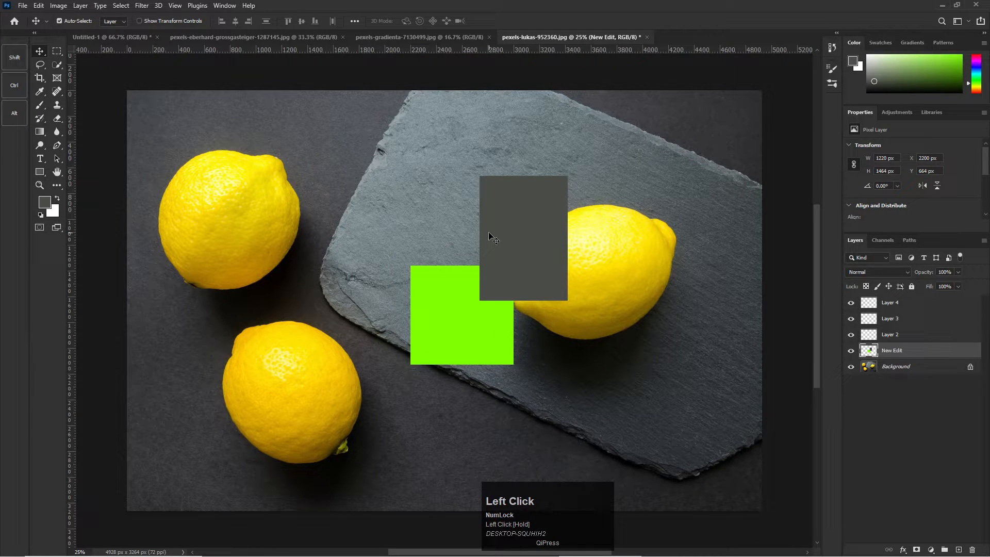
mouse_move(505, 237)
left_mouse_down()
mouse_move(518, 258)
mouse_move(485, 230)
mouse_move(462, 234)
mouse_move(582, 212)
mouse_move(515, 215)
mouse_move(511, 236)
left_mouse_up()
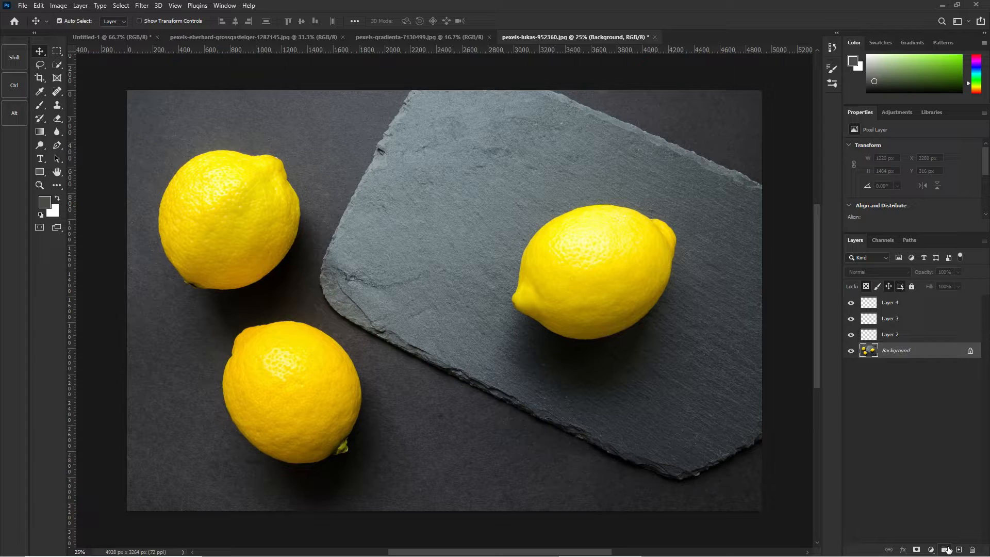
- On Layer 2, fill a rectangular selection of about 1324 by 936 px over the upper-left lemon with green 7cfa00, and deselect
left_click(904, 335)
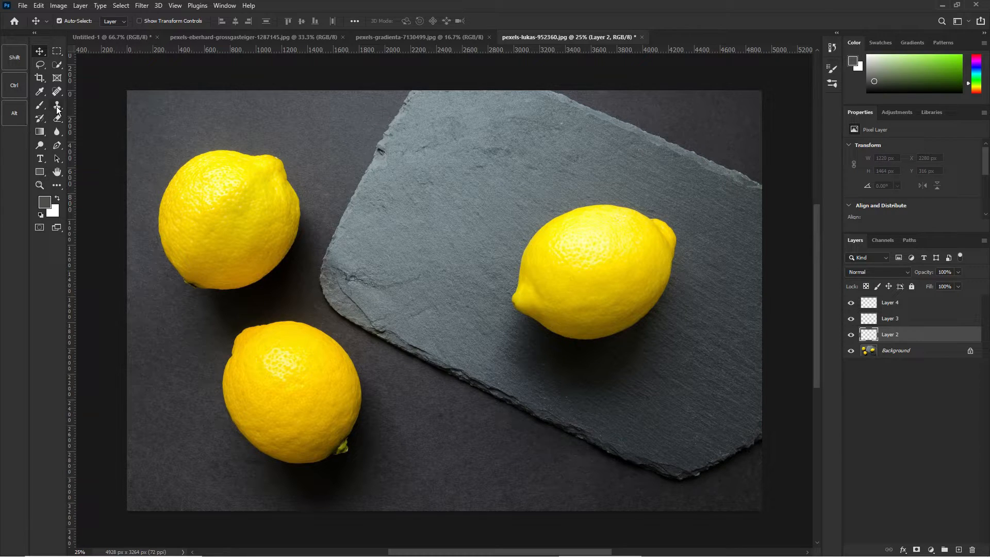
left_click(57, 50)
left_click_drag(171, 184, 342, 305)
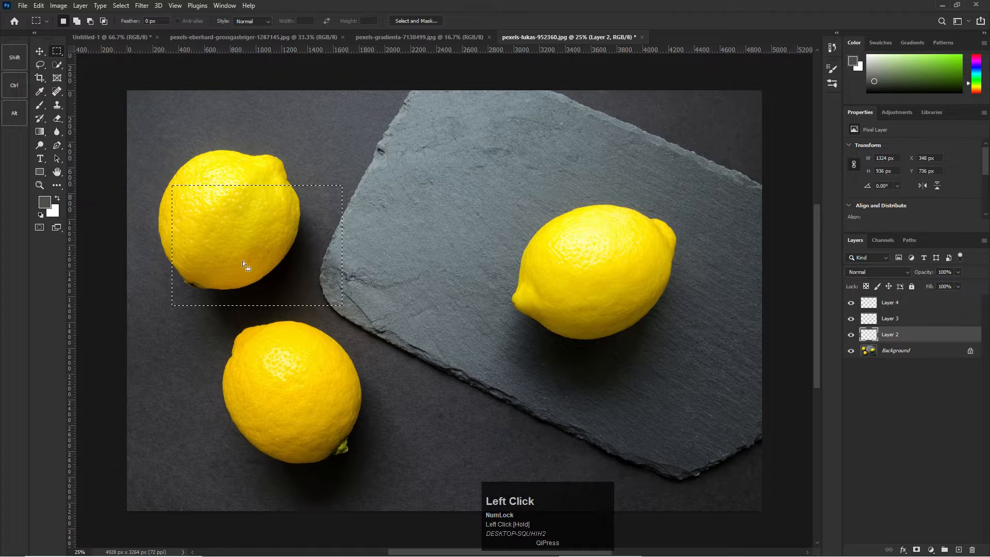
left_click(46, 201)
left_click(489, 127)
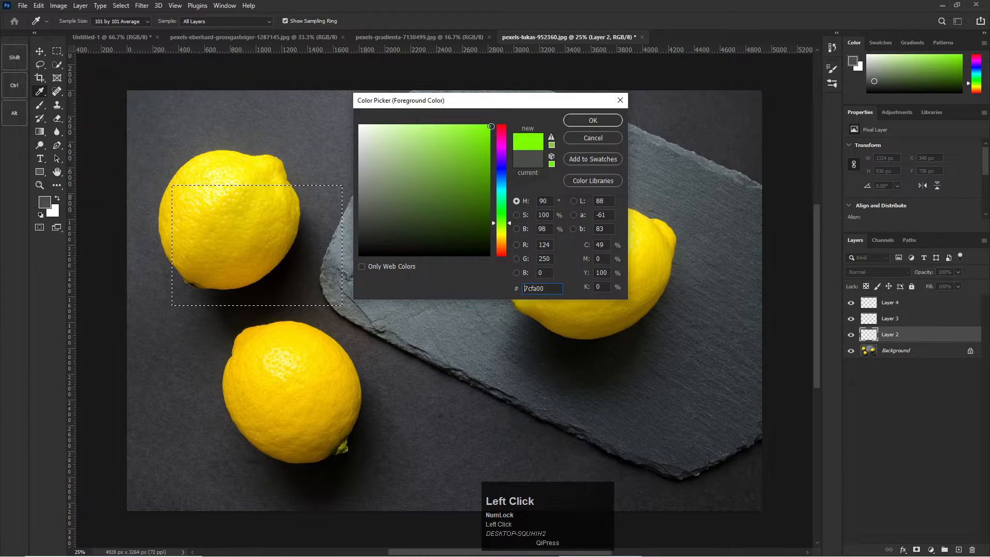
left_click(601, 120)
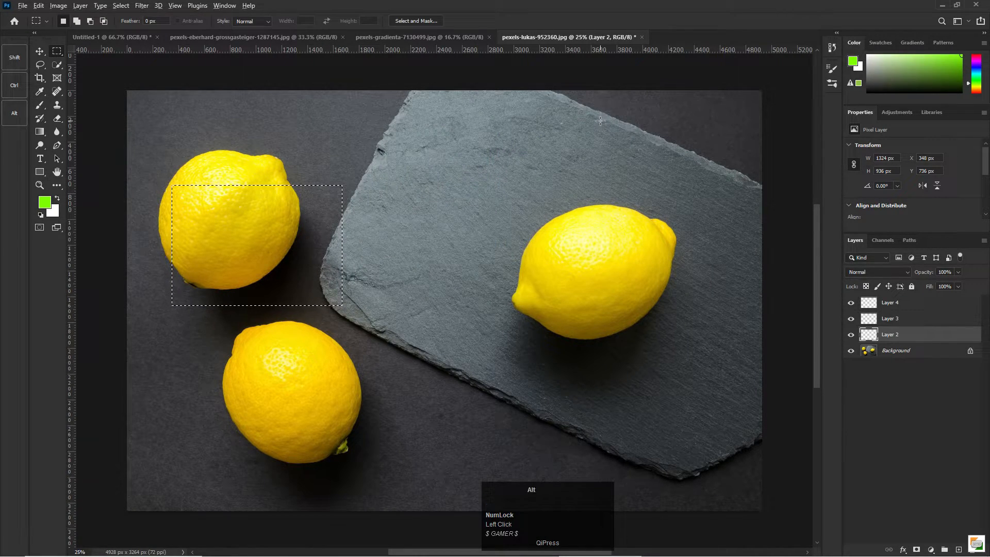
key("alt+BackSpace")
key("ctrl+d")
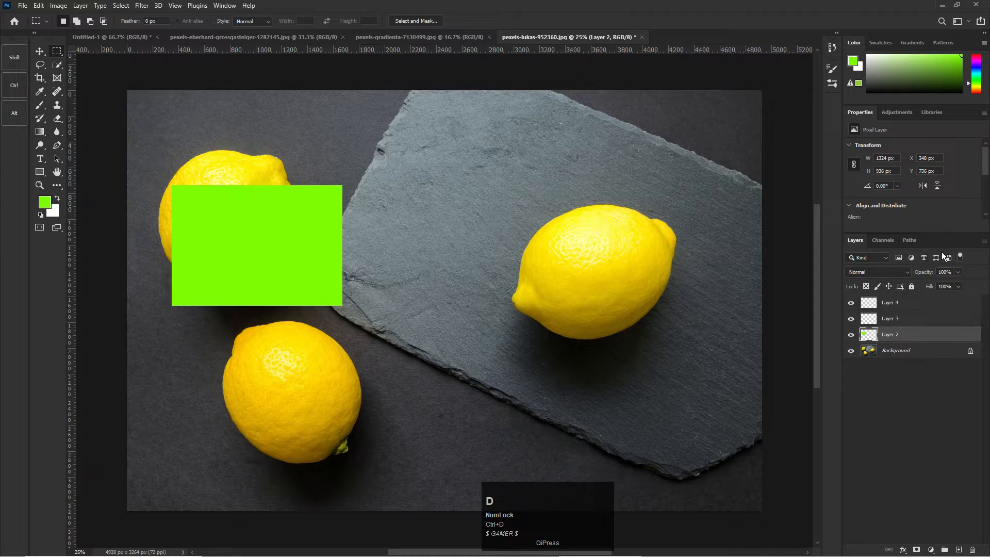
- On Layer 3, fill a rectangular selection of about 800 by 808 px on the slate with blue 002afc, and deselect
left_click(900, 321)
left_click(44, 202)
left_click(502, 175)
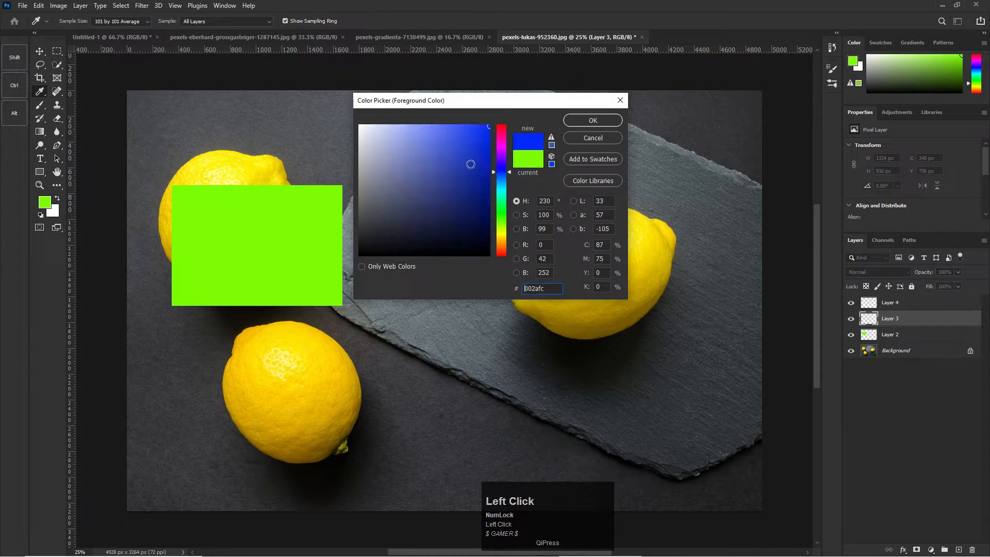
left_click(582, 119)
left_click_drag(399, 212, 503, 315)
key("alt+BackSpace")
key("ctrl+d")
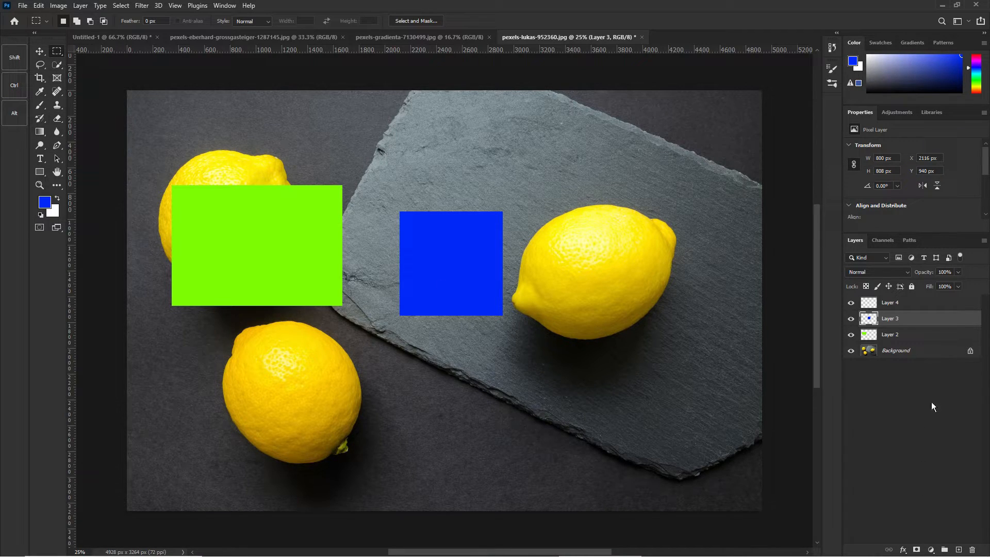
- On Layer 4, fill a selection of about 1000 by 904 px overlapping the green and blue rectangles with cyan 1ecdd3, and deselect
left_click(901, 304)
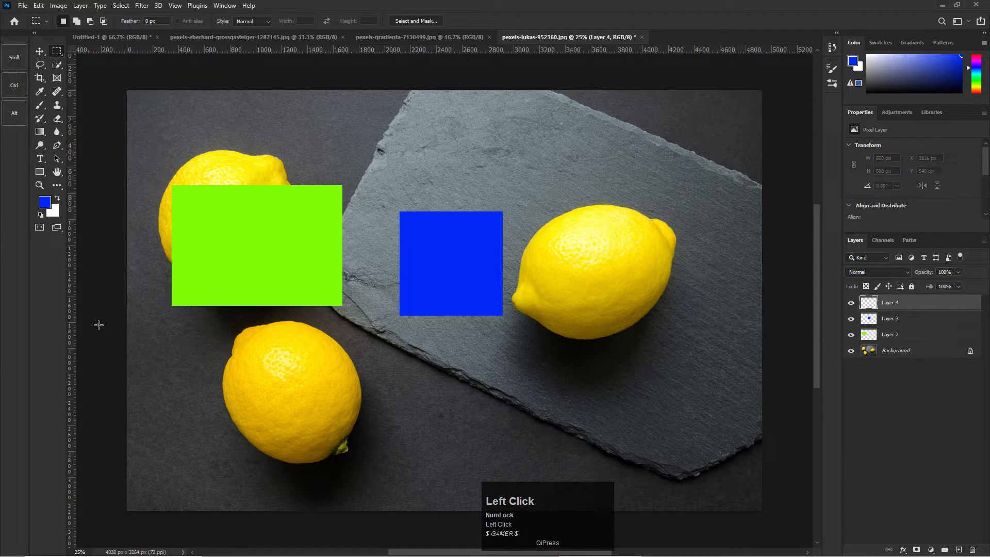
left_click(44, 203)
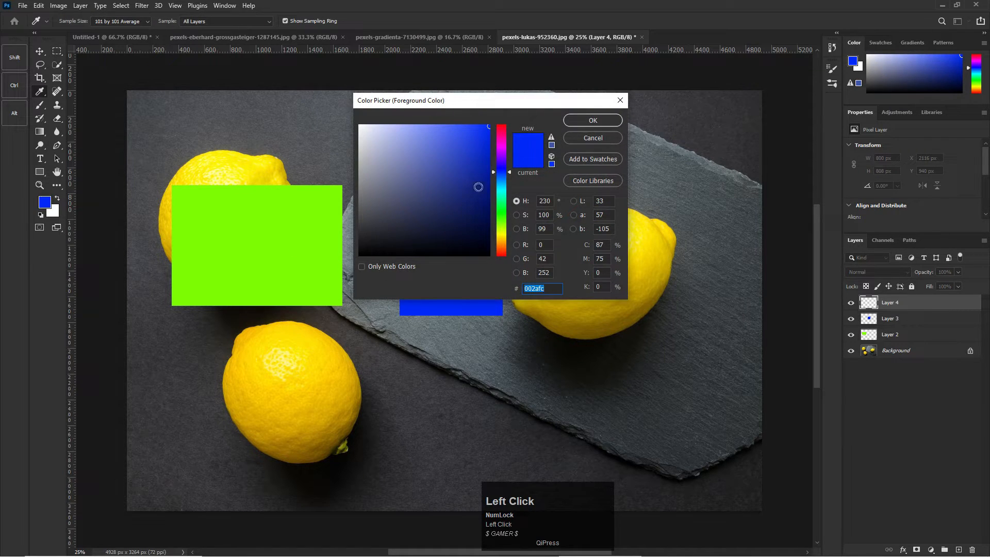
left_click_drag(501, 199, 507, 190)
left_click(471, 147)
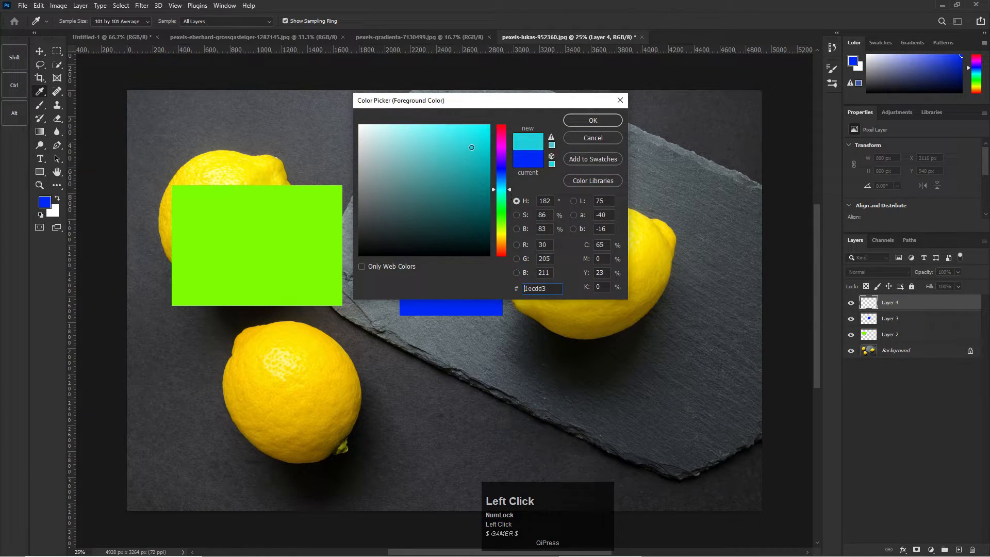
left_click(619, 120)
left_click_drag(322, 263, 441, 372)
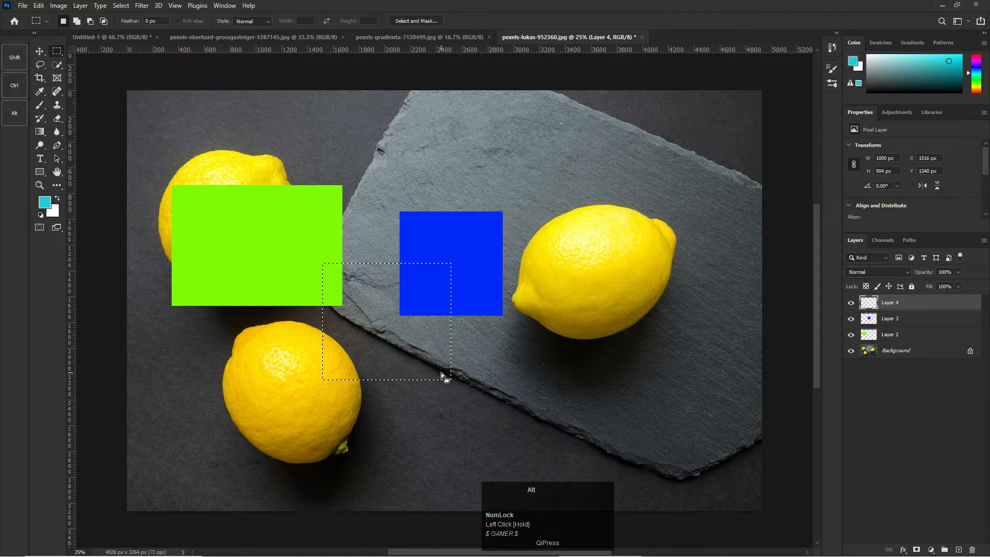
key("alt+BackSpace")
key("ctrl+d")
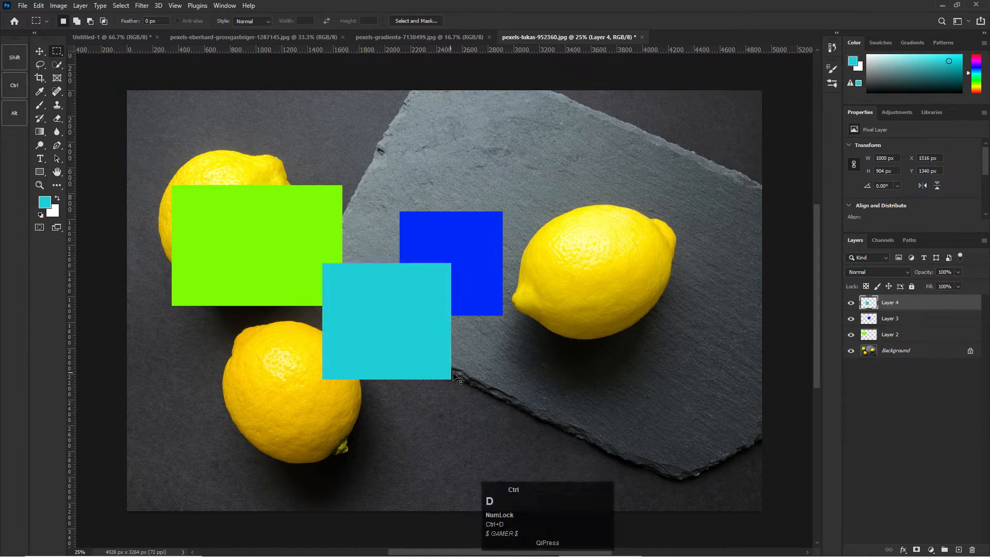
- Add five new empty layers above Layer 4
left_click(959, 550)
left_click(959, 549)
left_click(959, 549)
left_click(959, 549)
left_click(959, 549)
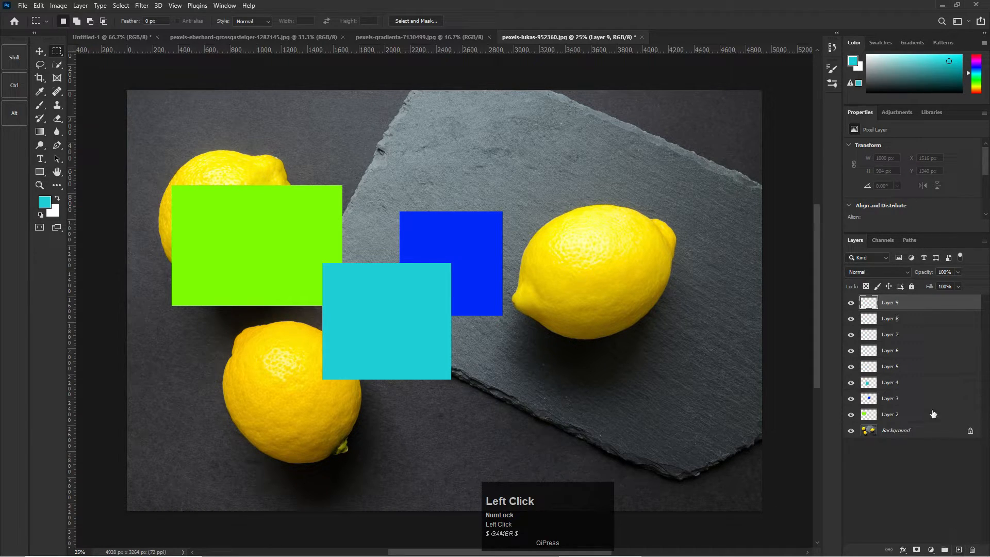
- Delete the empty layers from Layer 5 to Layer 9 together
left_click(893, 336)
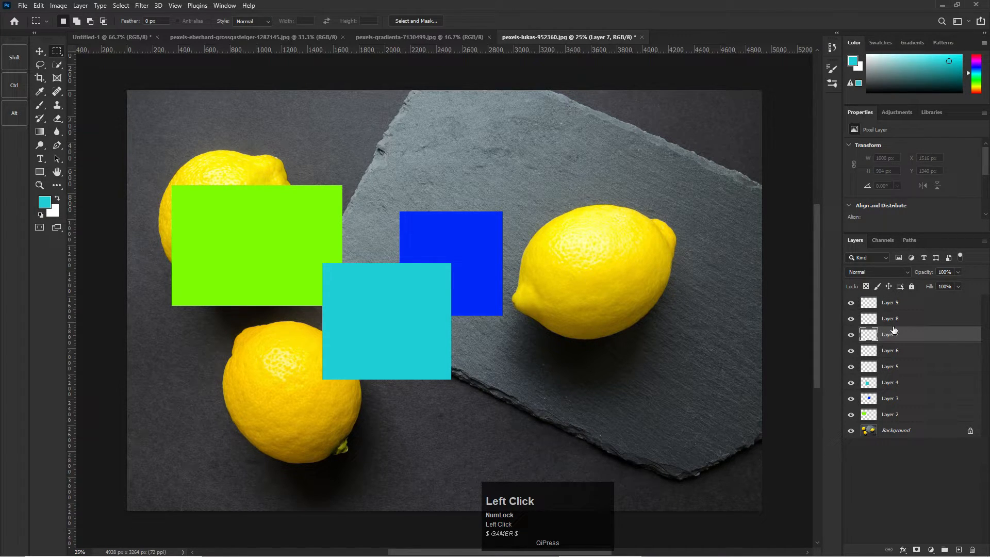
left_click(890, 368)
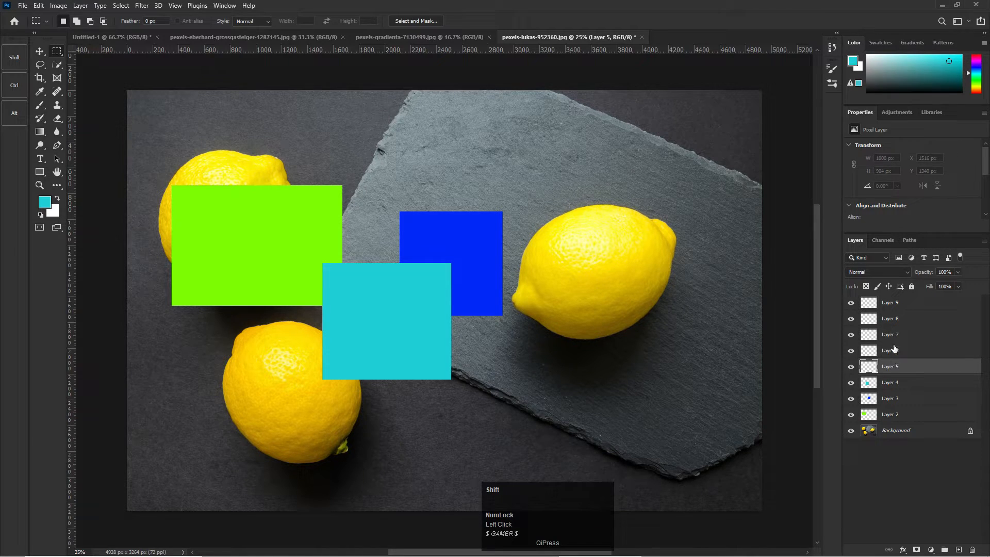
left_click(900, 312, "shift")
key("Delete")
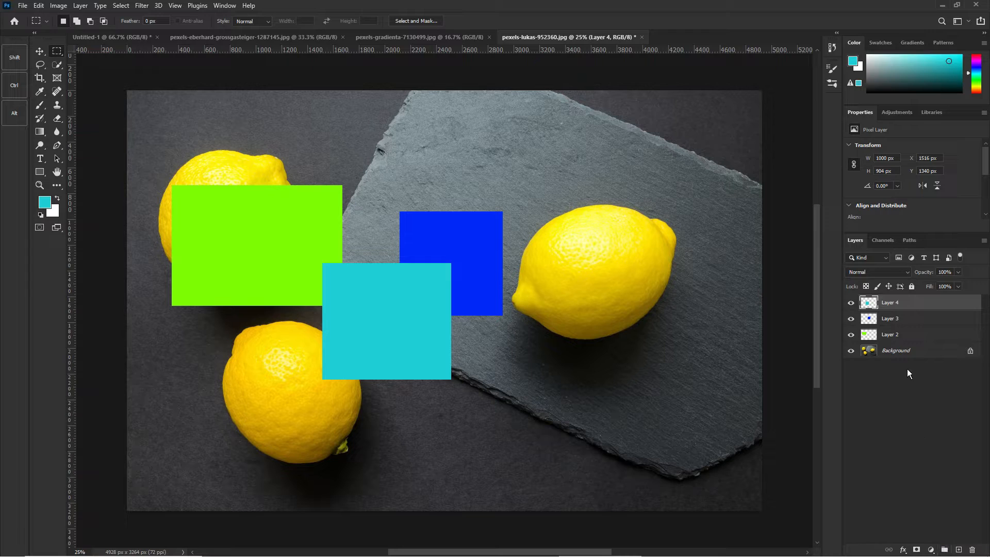
- Select Layer 4, Layer 3 and Layer 2 together and put them in one layer group
left_click(910, 319, "shift")
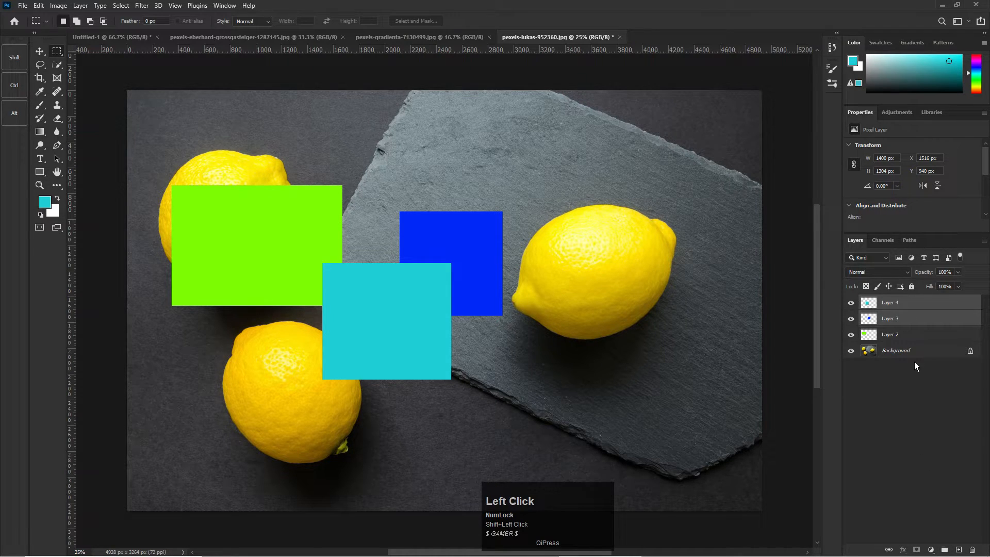
left_click(915, 336, "shift")
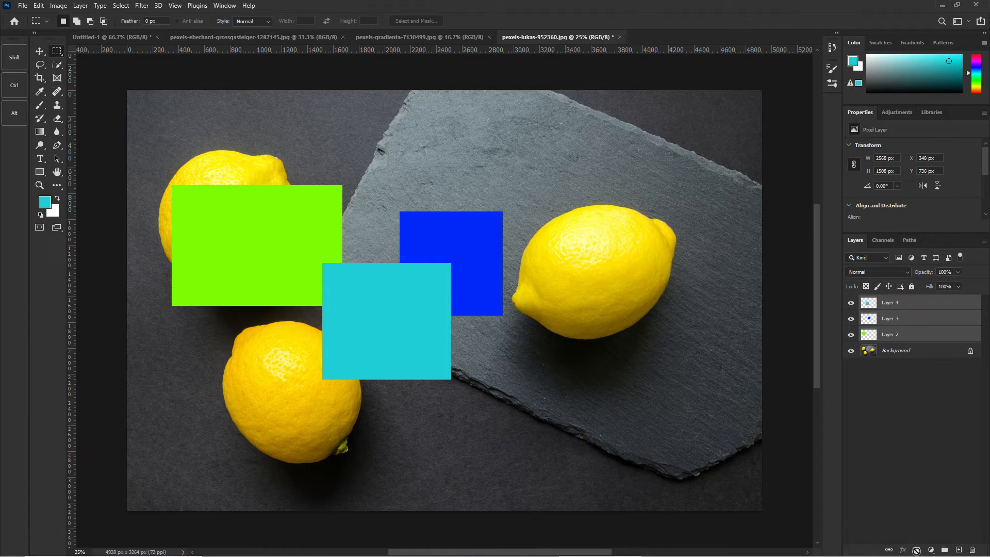
left_click(568, 548)
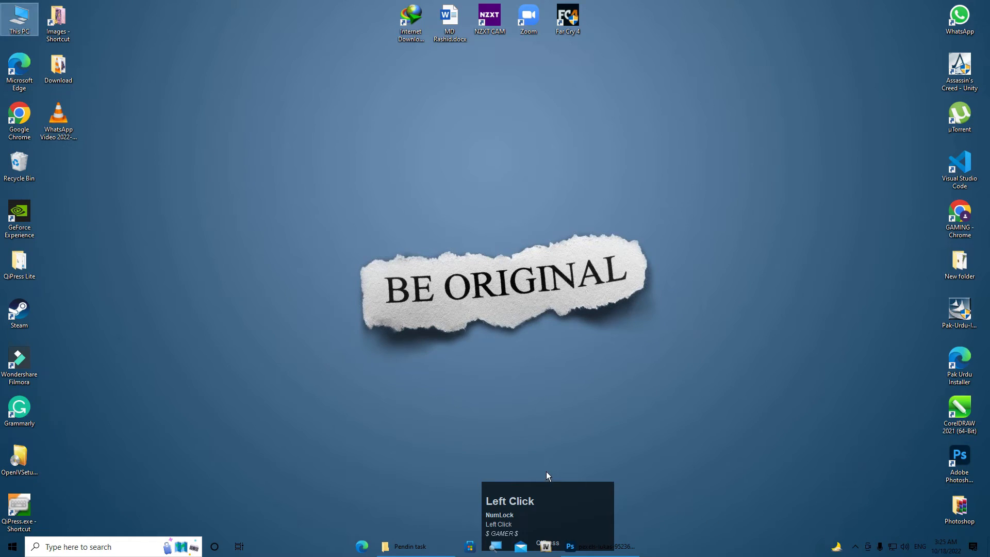
left_click(593, 547)
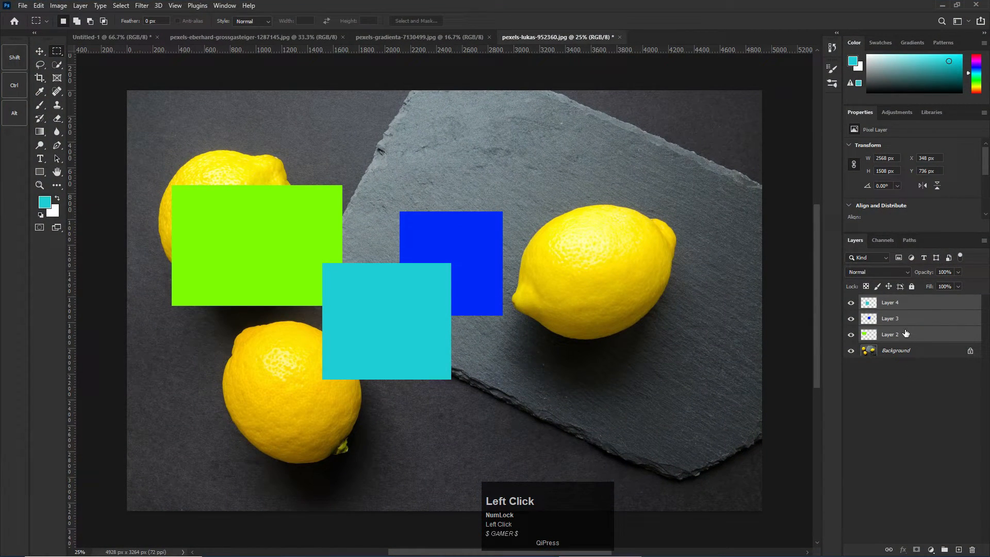
key("ctrl")
key("ctrl+g")
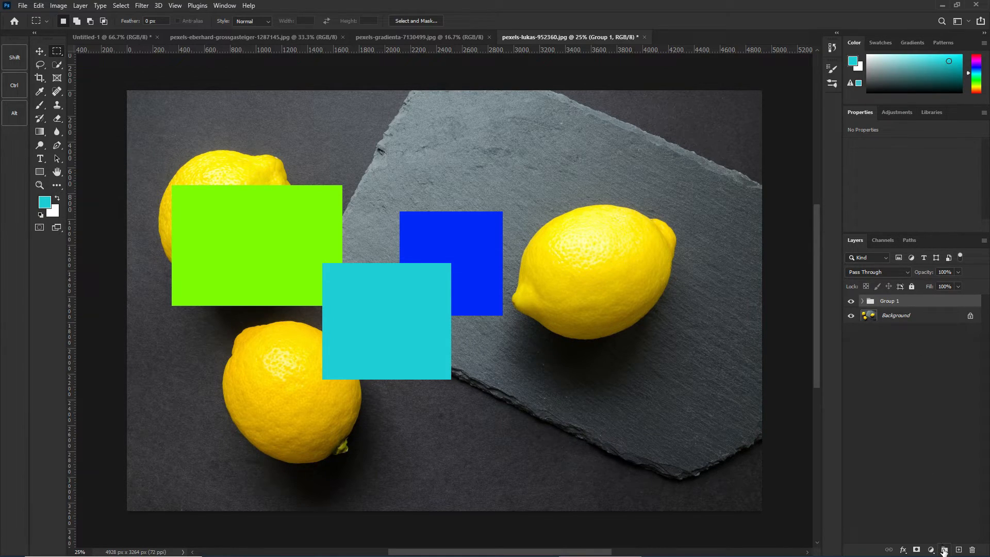
- Rename the new layer group as Colours
double_click(883, 303)
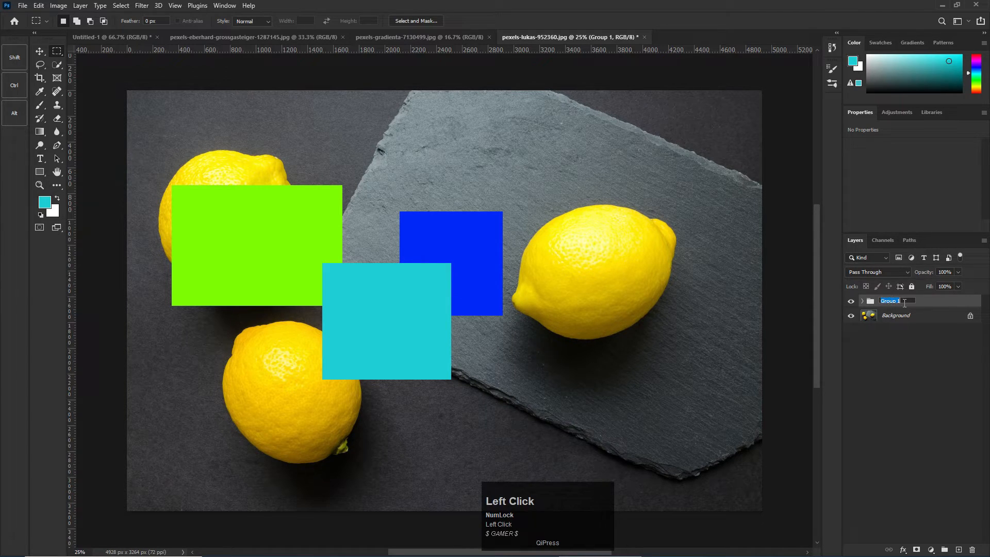
key("shift")
type("Colours")
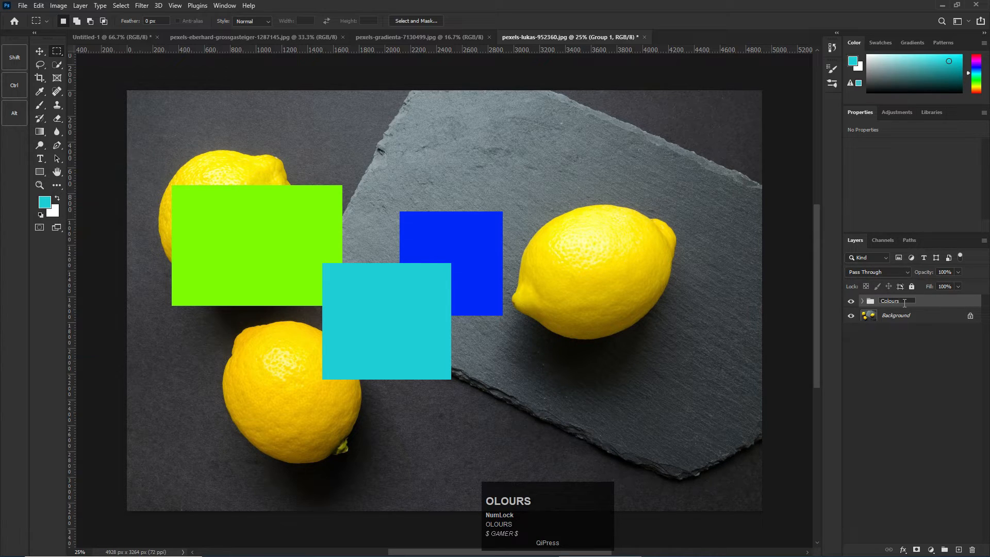
key("Return")
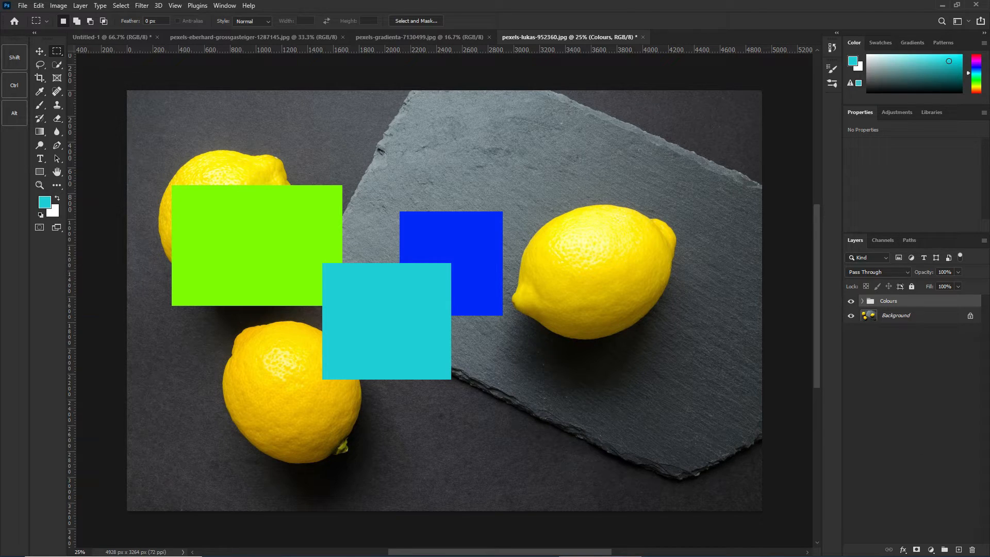
- Add four new empty layers above the Colours group
left_click(959, 549)
left_click(959, 549)
left_click(958, 550)
left_click(958, 549)
- Hide and show the whole Colours group twice to check that all its rectangles switch together
left_click(851, 366)
left_click(851, 366)
left_click(851, 365)
left_click(851, 365)
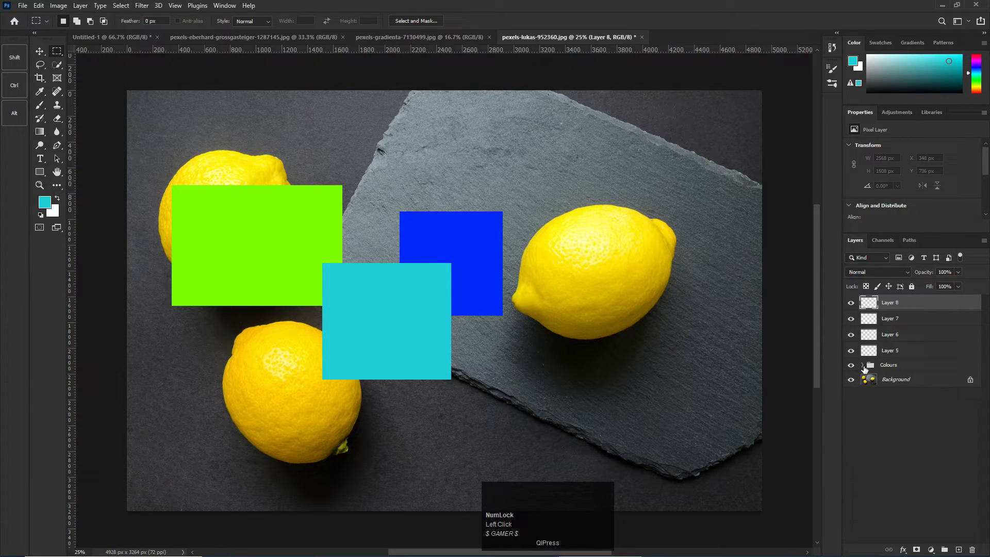
- Expand the Colours group, hide and reshow Layer 4, Layer 3 and Layer 2 one at a time, and collapse it
left_click(863, 365)
left_click(852, 381)
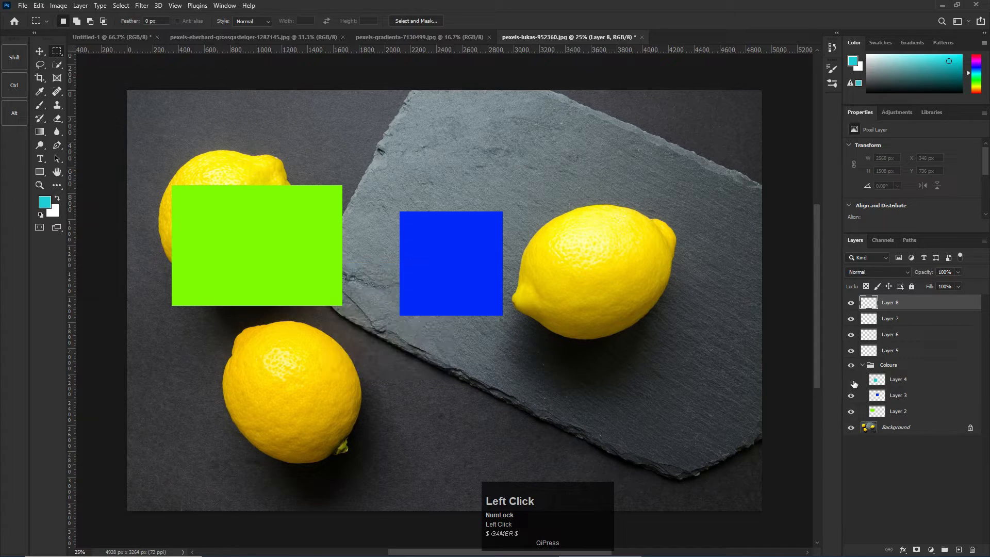
left_click(852, 380)
left_click(852, 396)
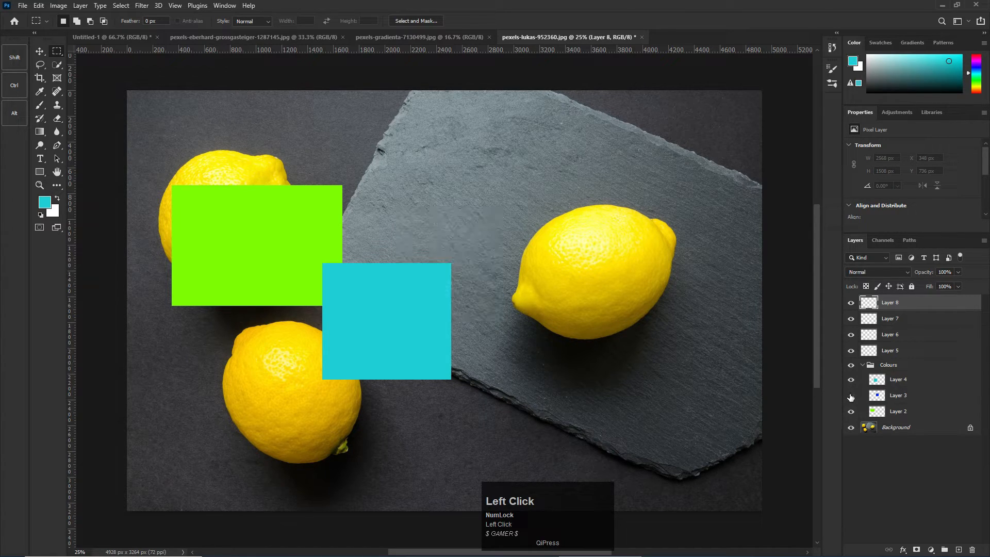
left_click(852, 396)
left_click(850, 412)
left_click(850, 413)
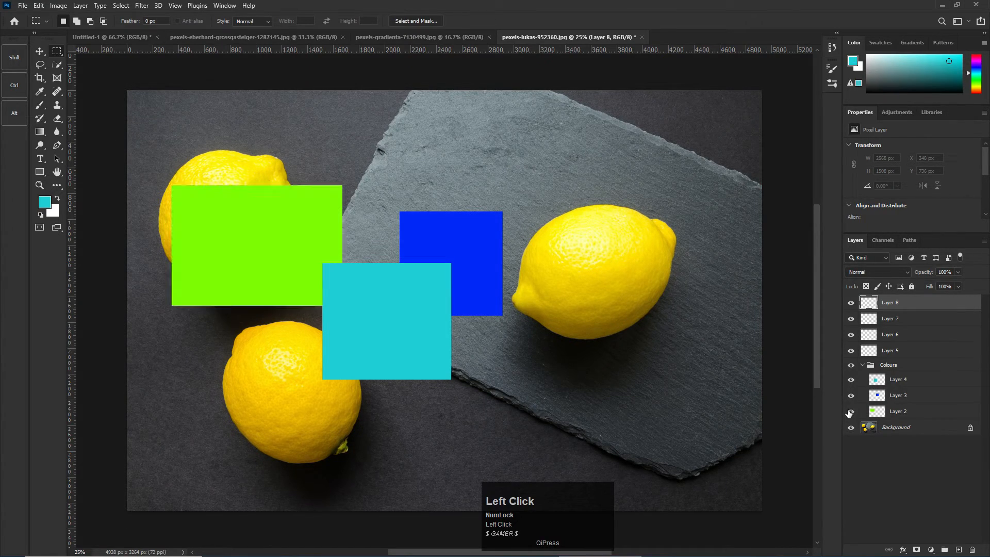
left_click(852, 413)
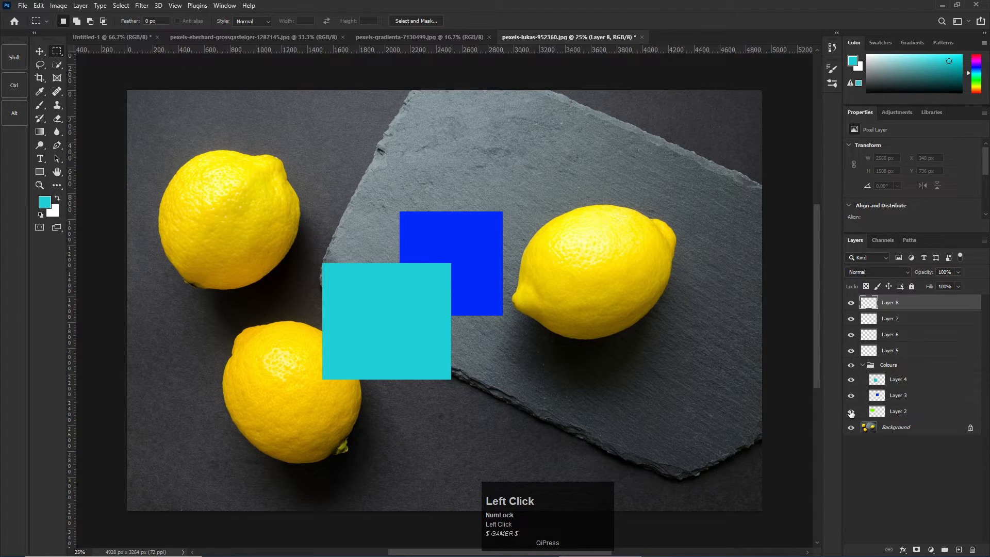
left_click(851, 413)
left_click(852, 381)
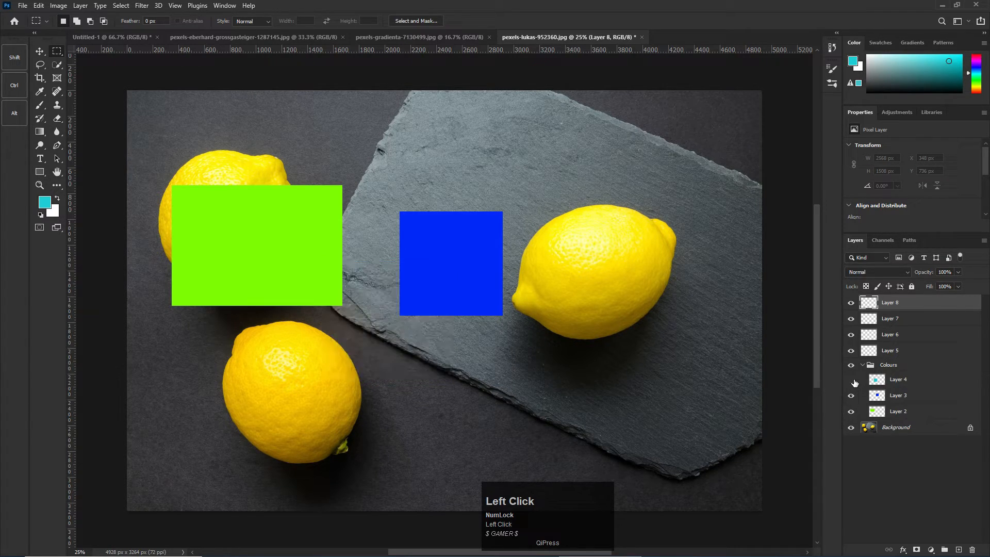
left_click(851, 380)
left_click(852, 396)
left_click(851, 396)
left_click(851, 411)
left_click(851, 412)
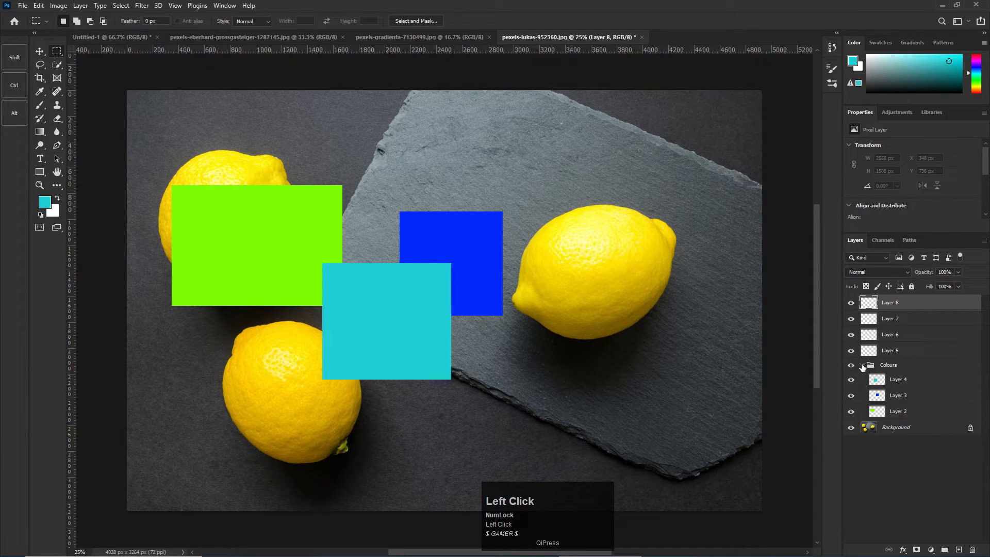
left_click(863, 365)
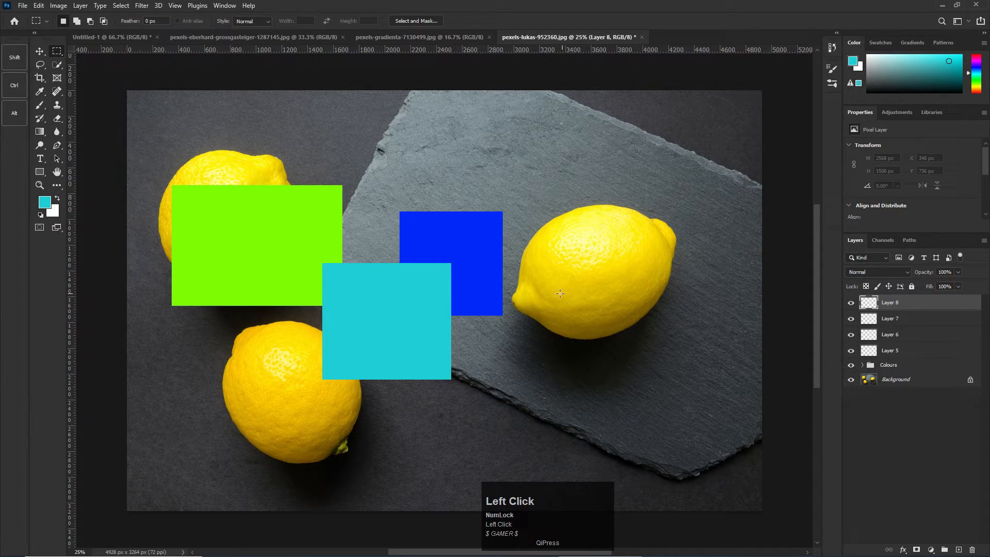
- Move the green rectangle about 508 px right and 152 px up, and the blue one about 100 px right and 60 px up
left_click(38, 49)
left_click_drag(292, 237, 358, 217)
left_click_drag(406, 261, 420, 252)
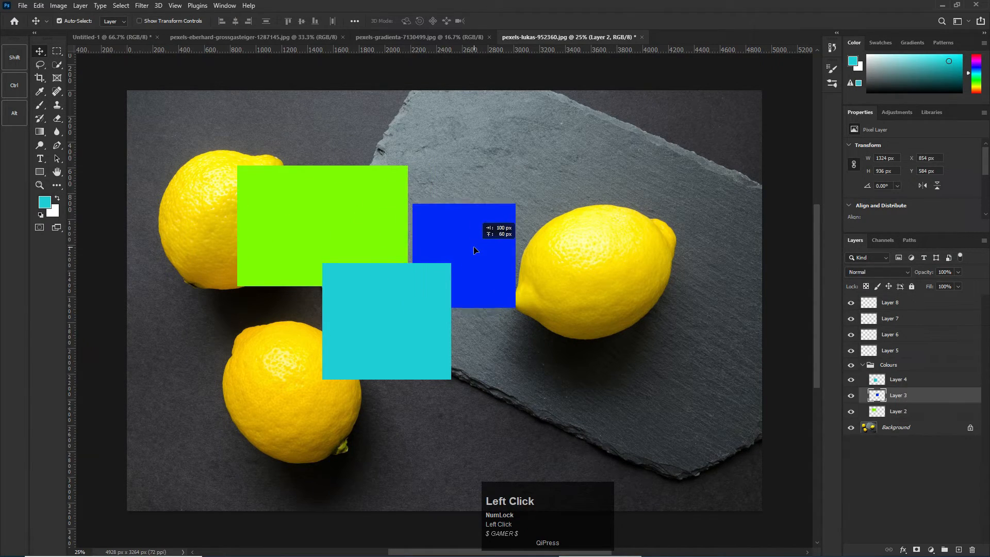
- Delete the blue, green and cyan rectangle layers from the Colours group, keeping the empty group
left_click(876, 363)
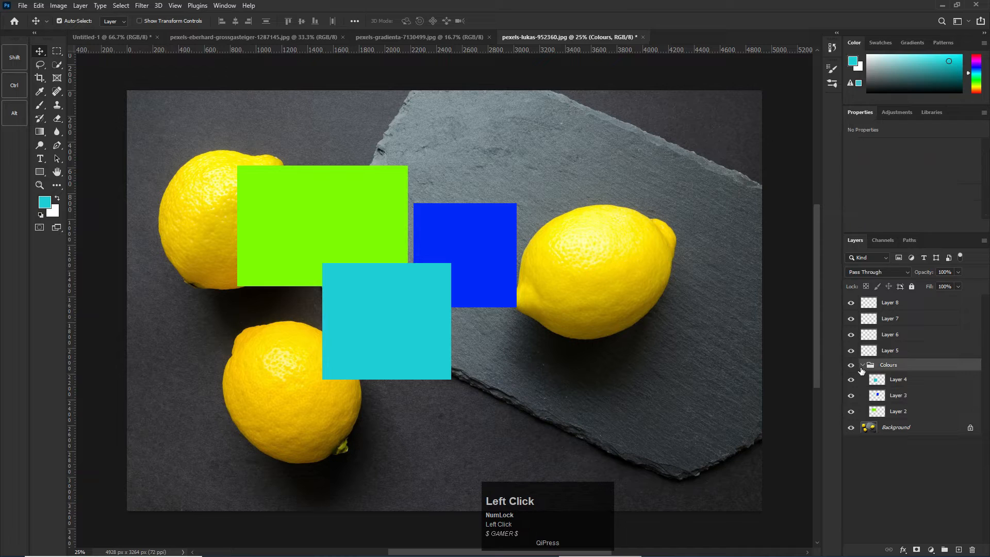
left_click(861, 365)
left_click(861, 366)
left_click_drag(896, 397, 965, 548)
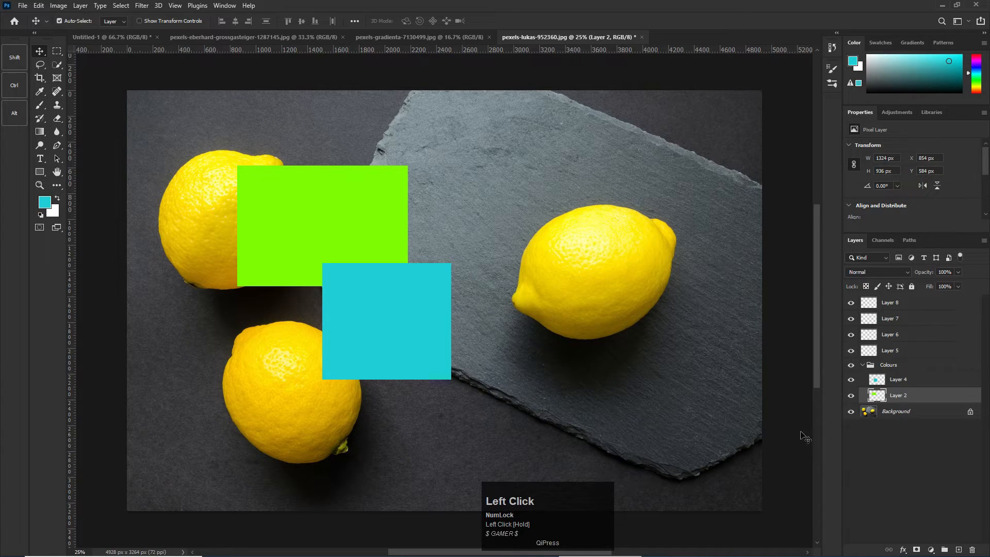
left_click(480, 305)
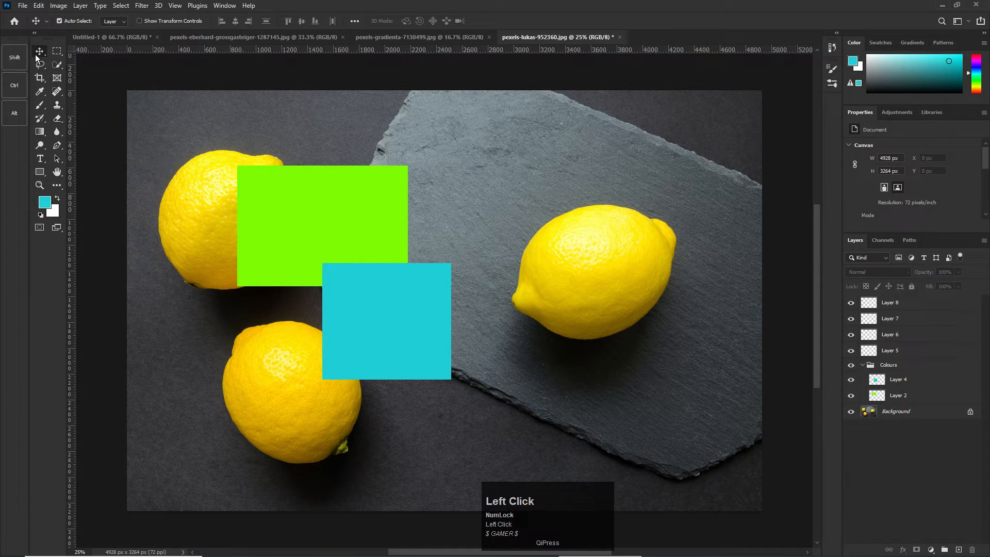
left_click_drag(194, 117, 634, 463)
key("Delete")
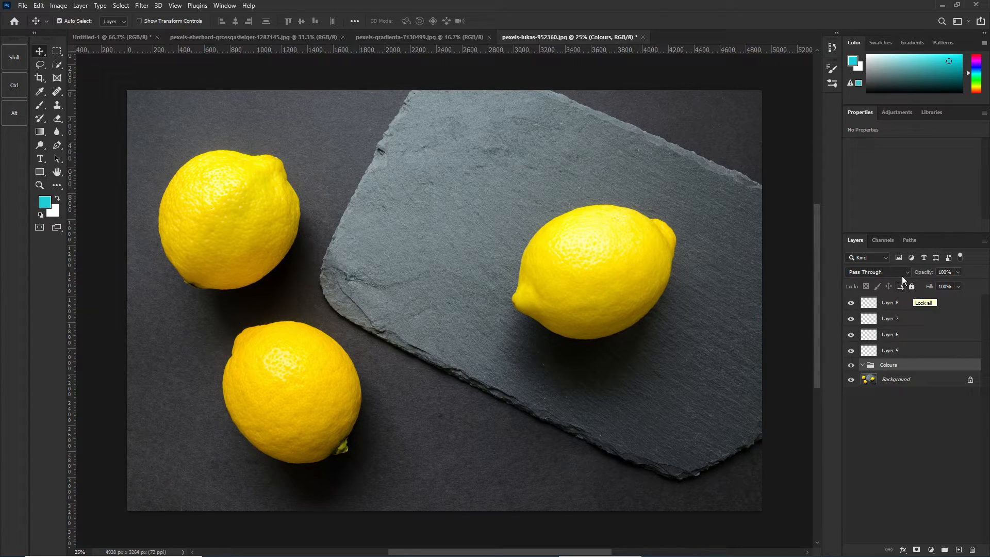
- Set the layer filter type to Name and rename Layer 6 as Editing
left_click(888, 259)
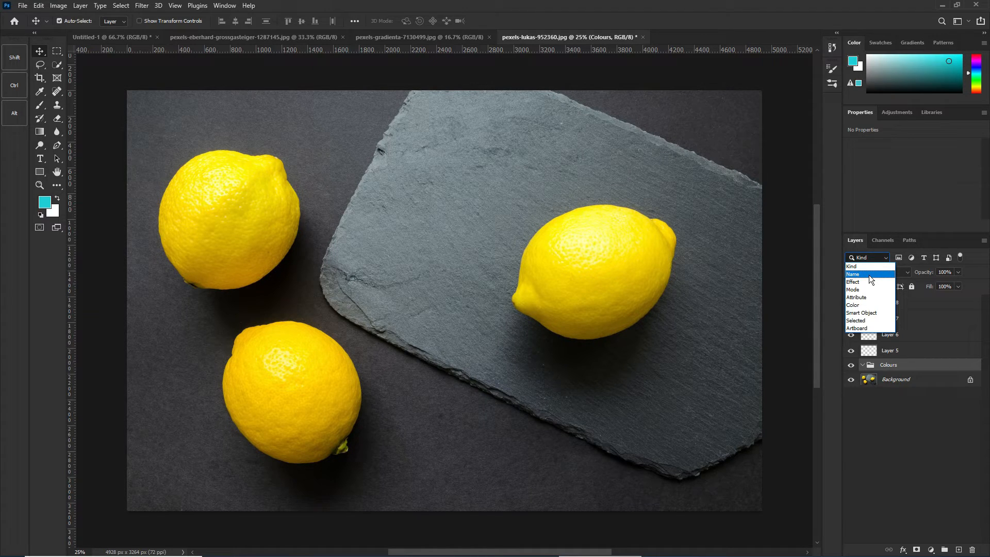
left_click(868, 274)
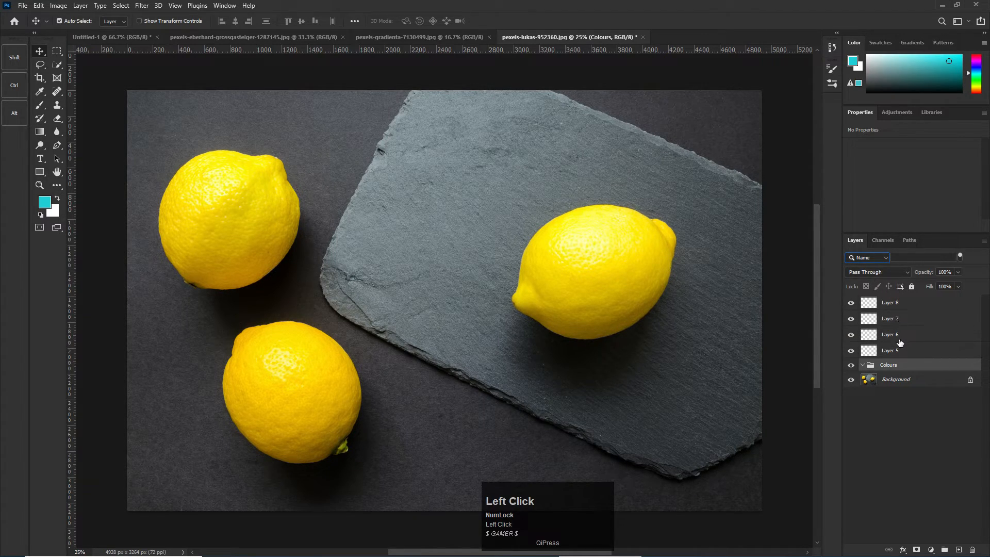
double_click(894, 335)
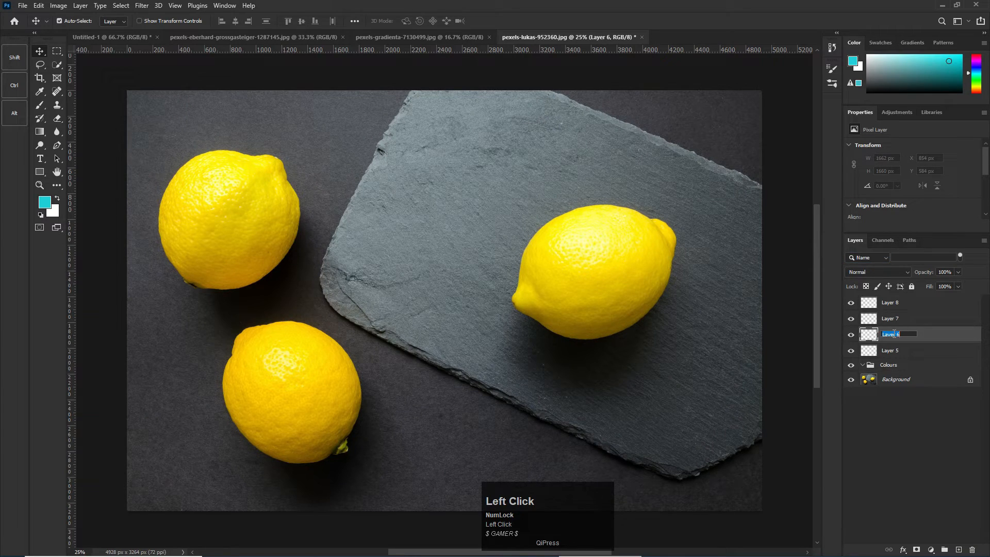
type("Solid")
key("BackSpace")
key("BackSpace")
key("BackSpace")
key("BackSpace")
key("BackSpace")
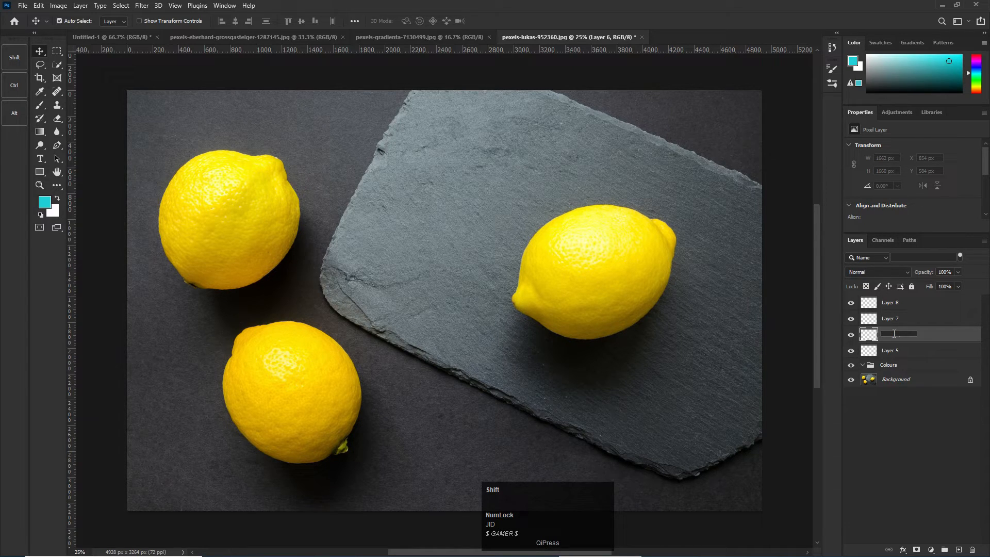
type("He")
type("El")
type("d")
type("it")
type("ing")
key("Return")
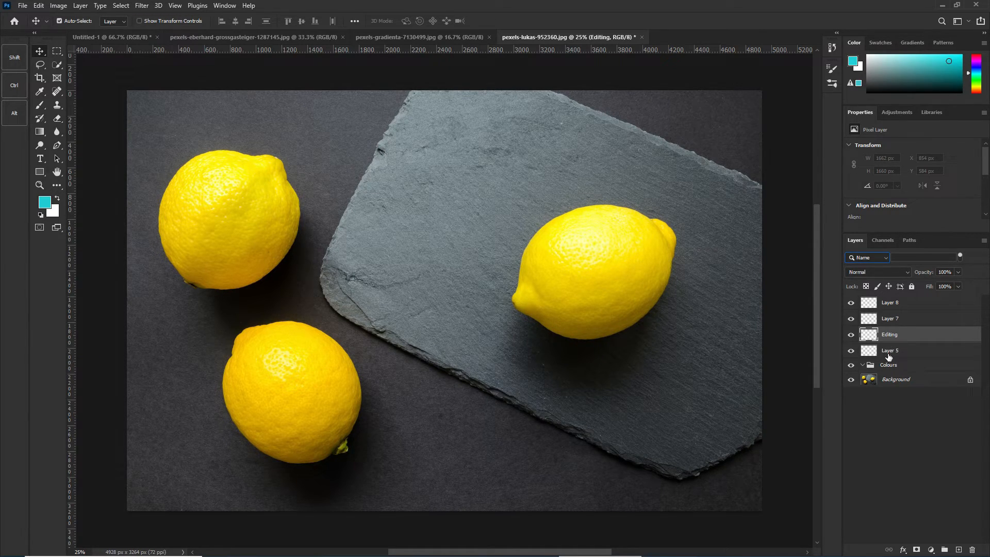
- Rename Layer 5 as Name
double_click(891, 350)
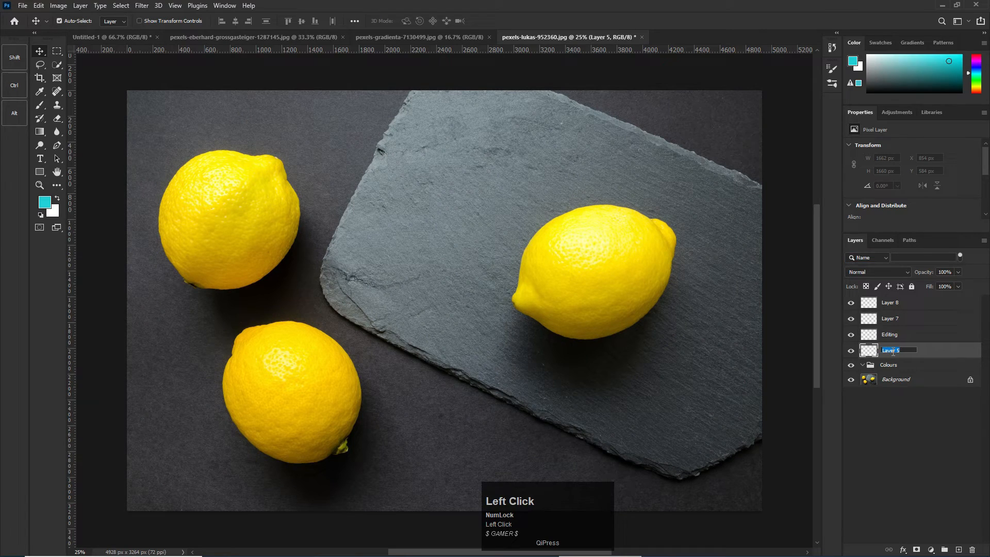
key("shift")
type("Name")
key("Return")
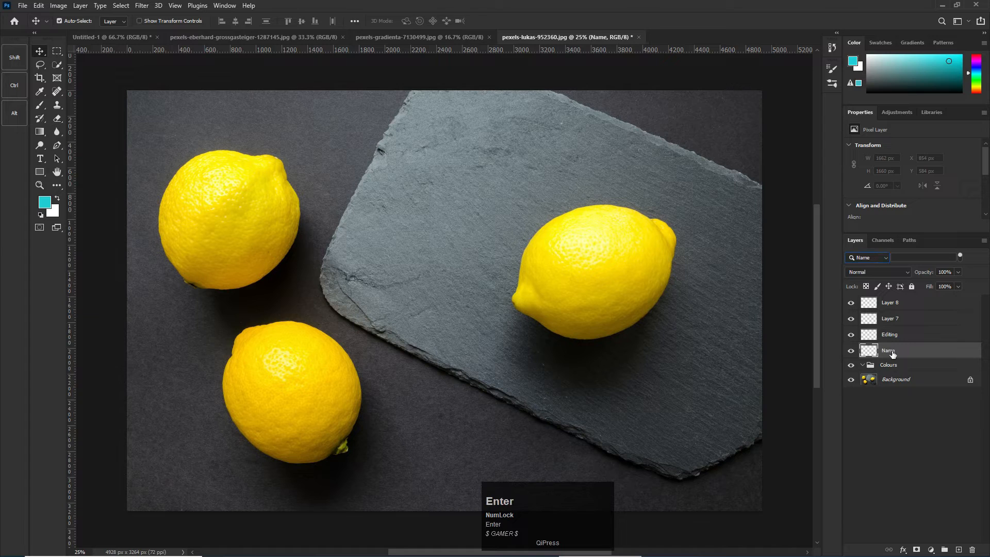
- Deselect all layers and undo the renaming of Layer 5
left_click(879, 259)
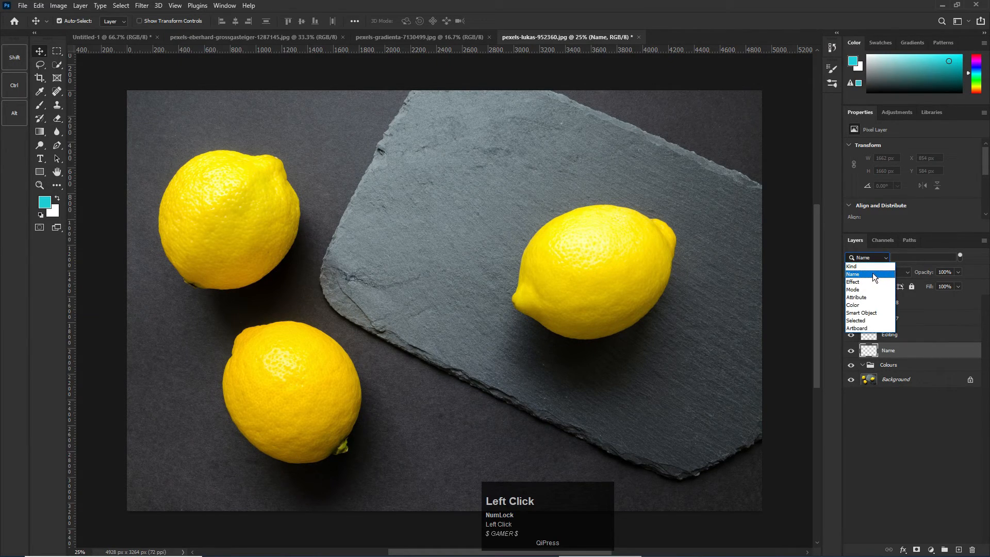
left_click(873, 274)
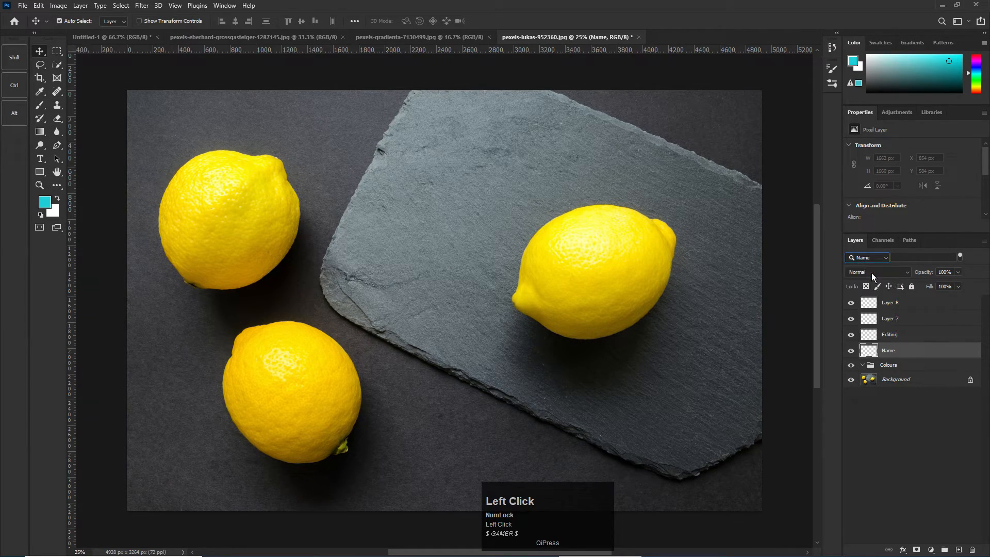
left_click(893, 303)
left_click(917, 426)
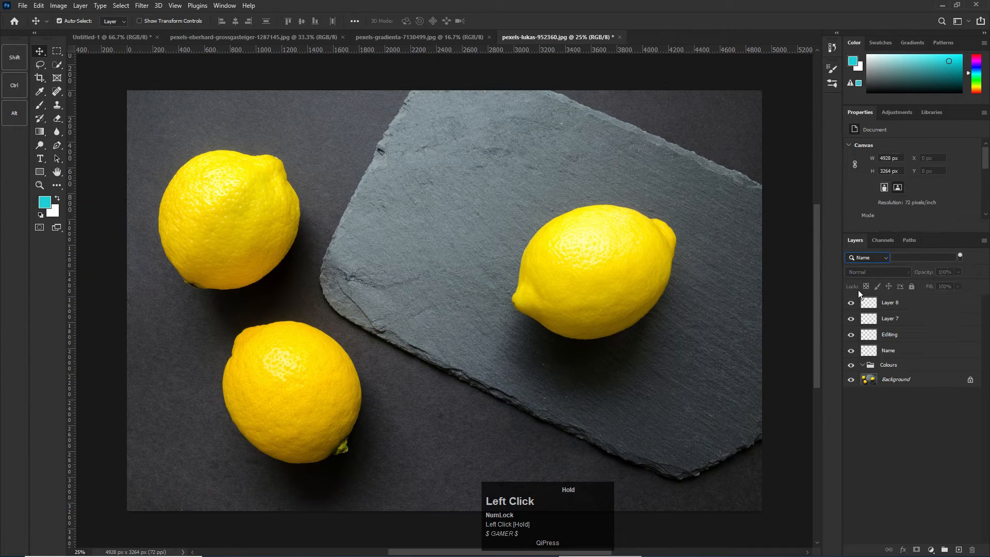
key("ctrl+z")
- Try filtering the layers by Mode, Attribute and Selected, and return the filter type to Name
left_click(882, 259)
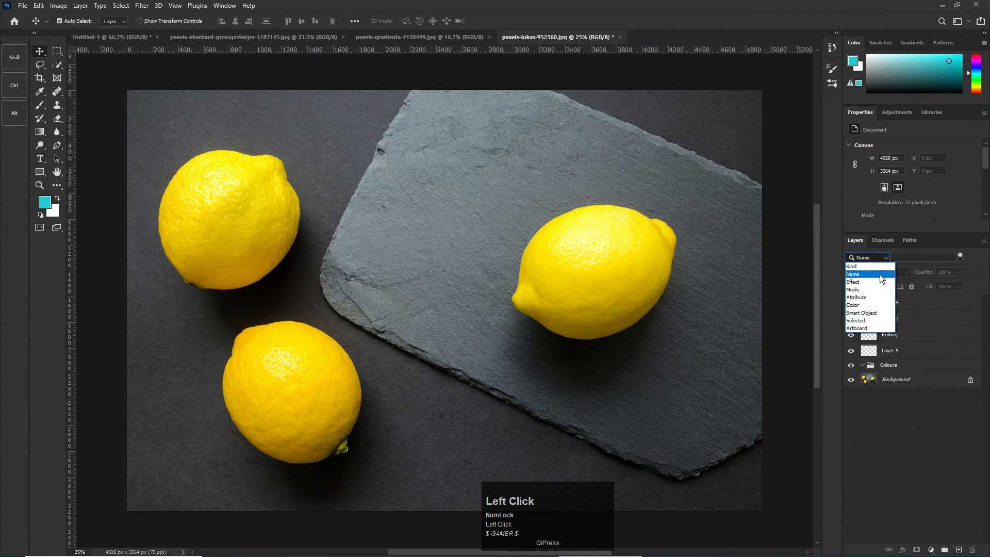
left_click(880, 274)
left_click(871, 288)
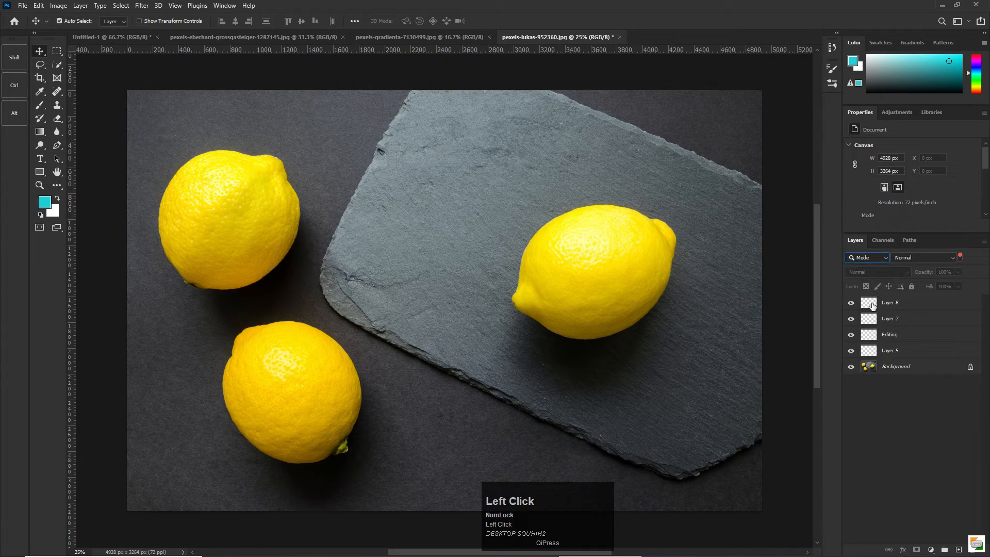
left_click(877, 255)
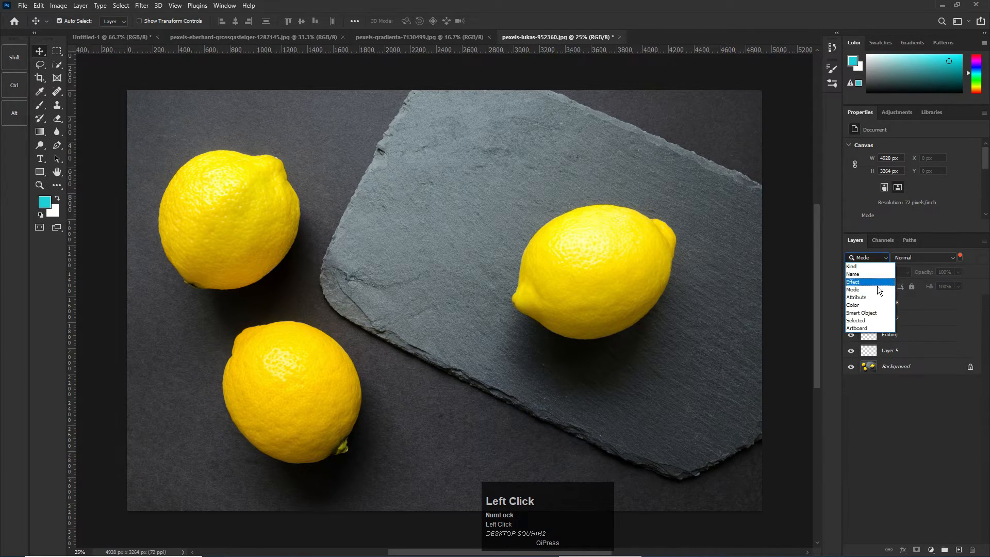
left_click(872, 296)
left_click(873, 261)
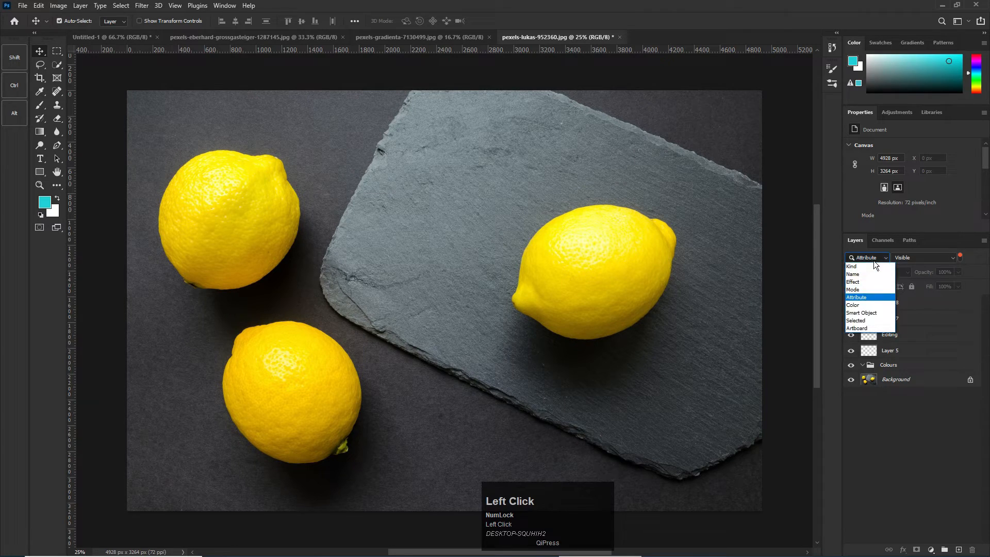
left_click(862, 321)
left_click(871, 261)
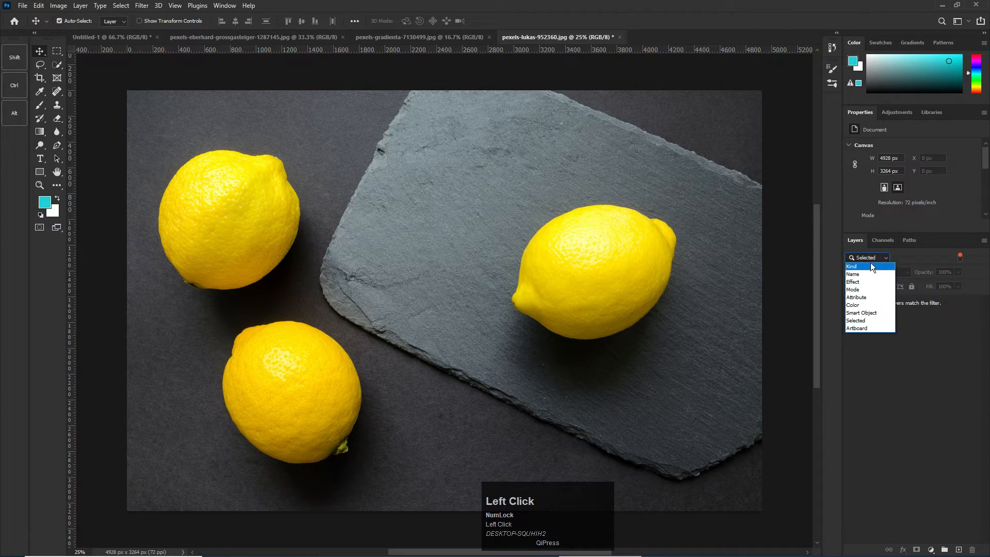
left_click(867, 272)
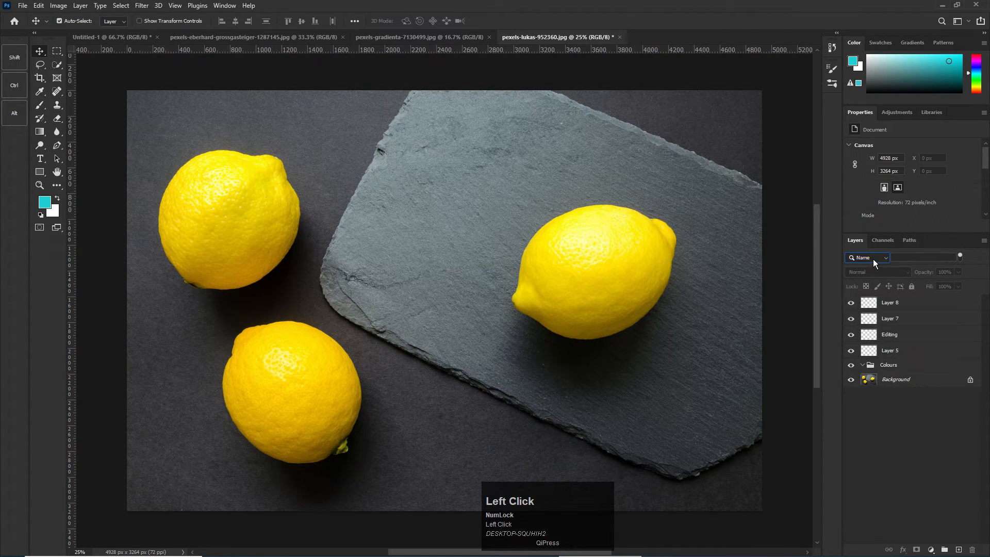
left_click(874, 260)
left_click(867, 257)
left_click(866, 257)
left_click(863, 273)
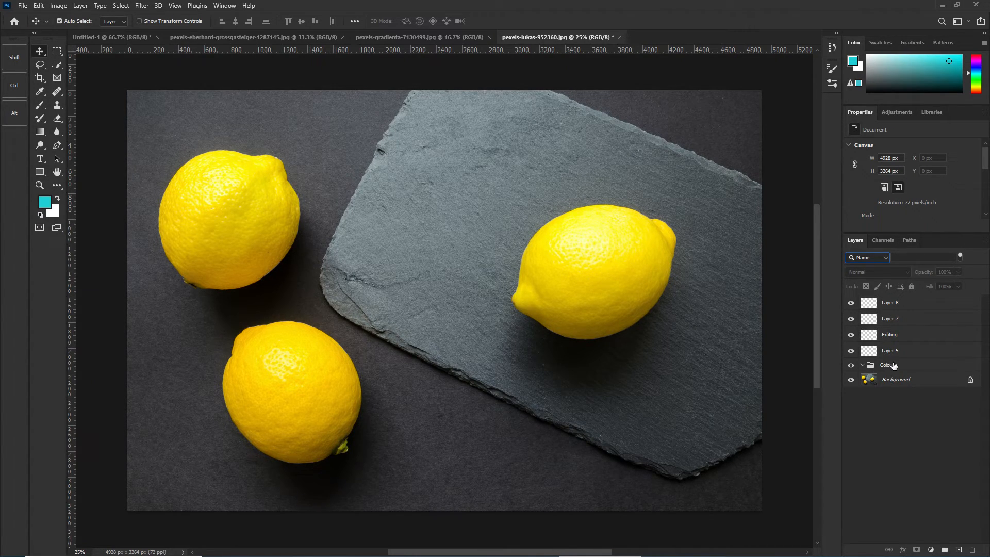
left_click(871, 261)
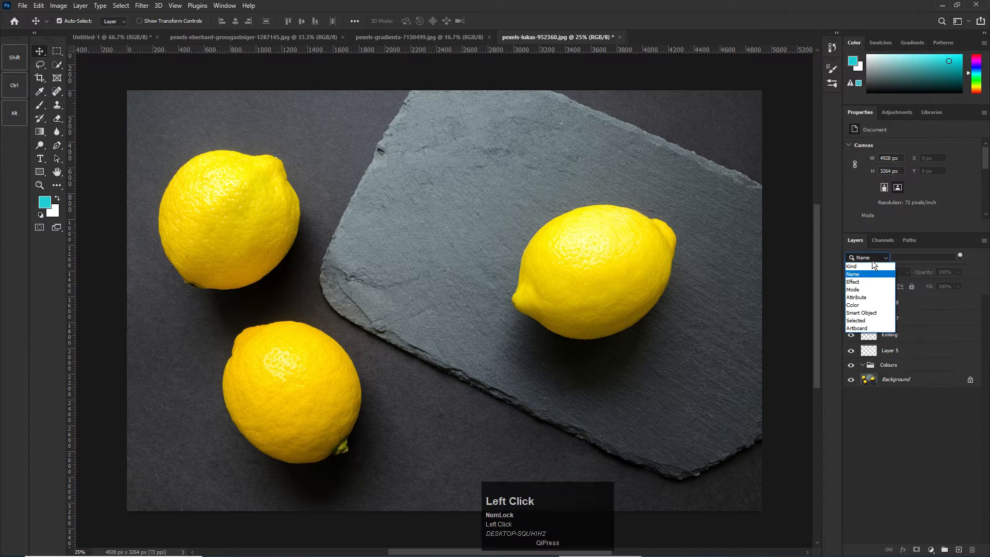
left_click(869, 273)
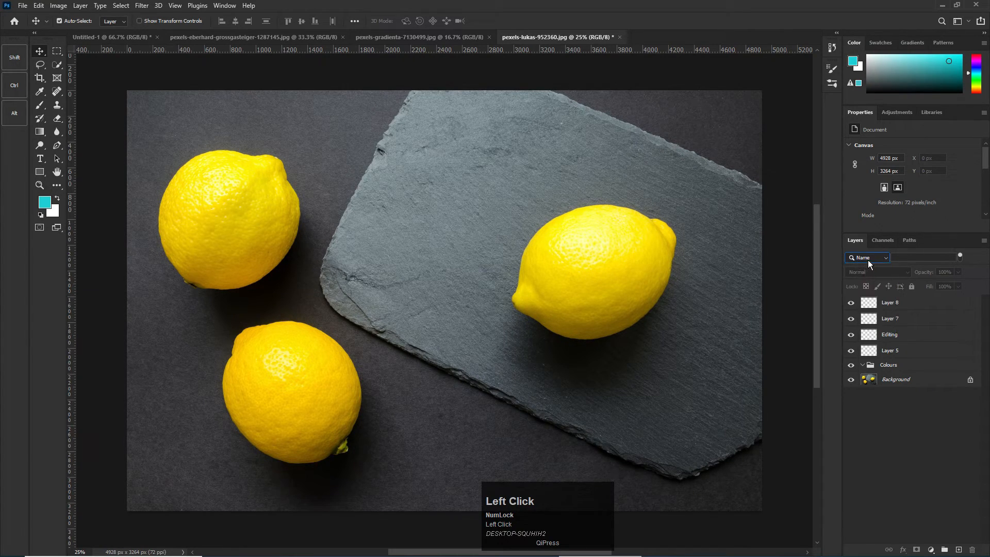
- Try filtering the layers by Mode with the Normal blend mode, and set the filter type back to Kind
left_click(868, 260)
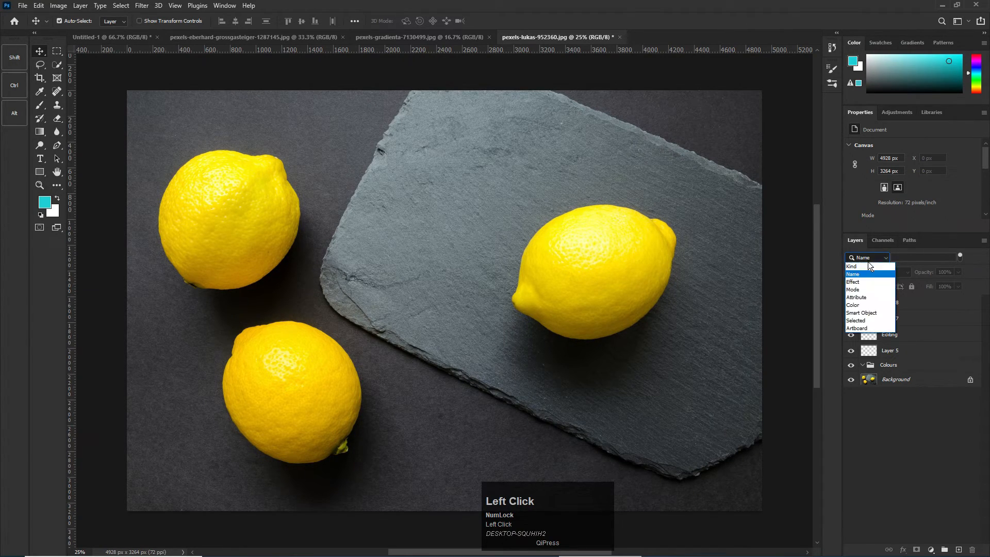
left_click(864, 290)
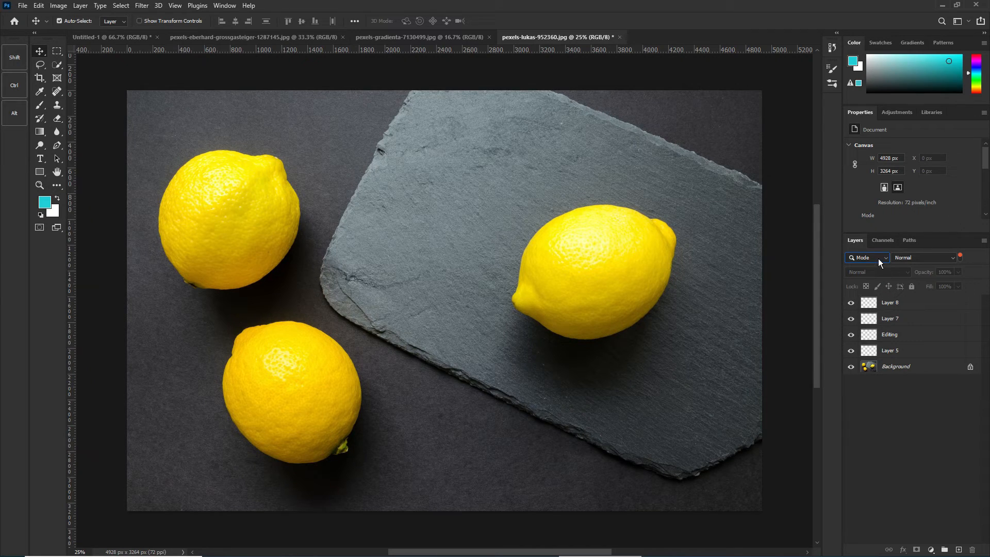
left_click(911, 258)
left_click(912, 258)
left_click(912, 258)
left_click(912, 257)
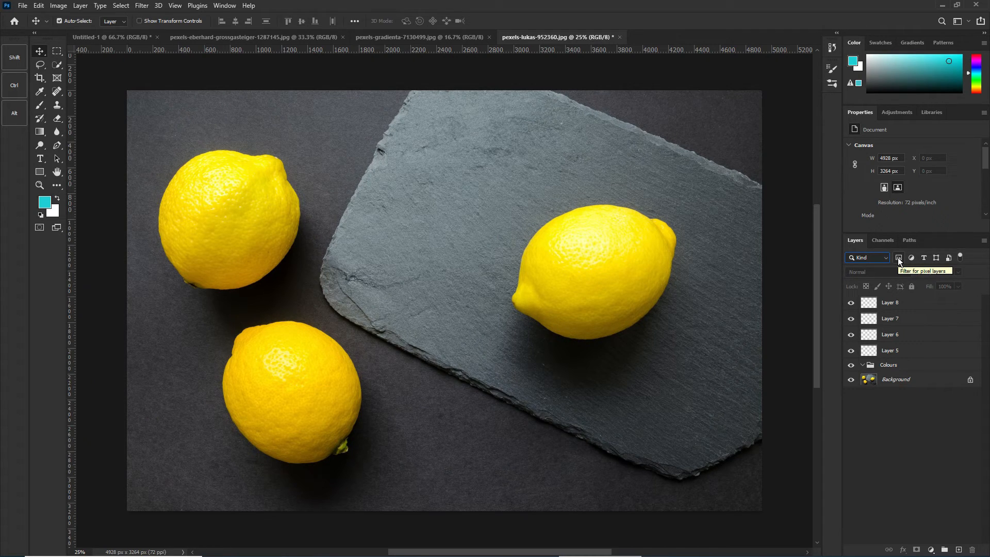
- Filter the layer list for pixel layers and for adjustment layers in turn, clearing each filter again
left_click(898, 258)
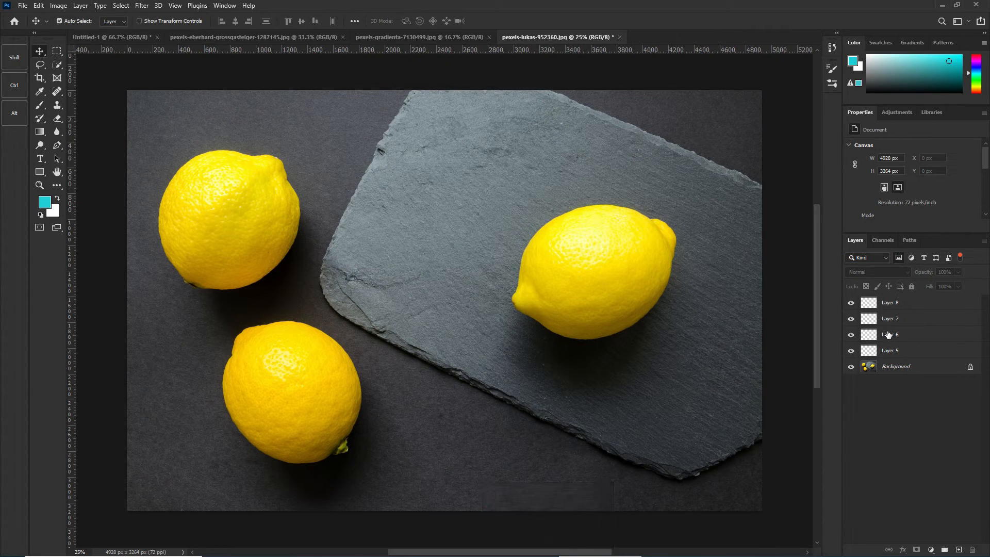
left_click(898, 257)
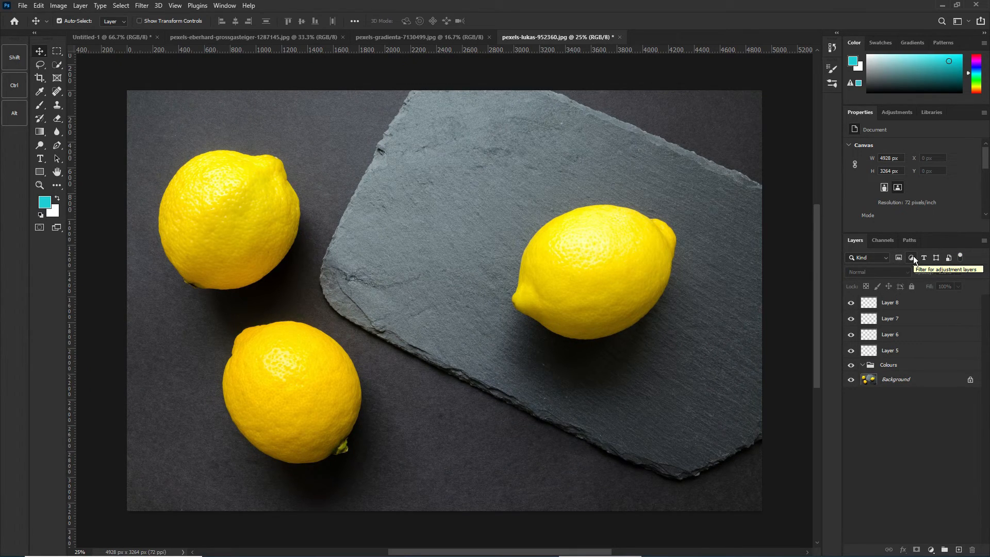
left_click(913, 257)
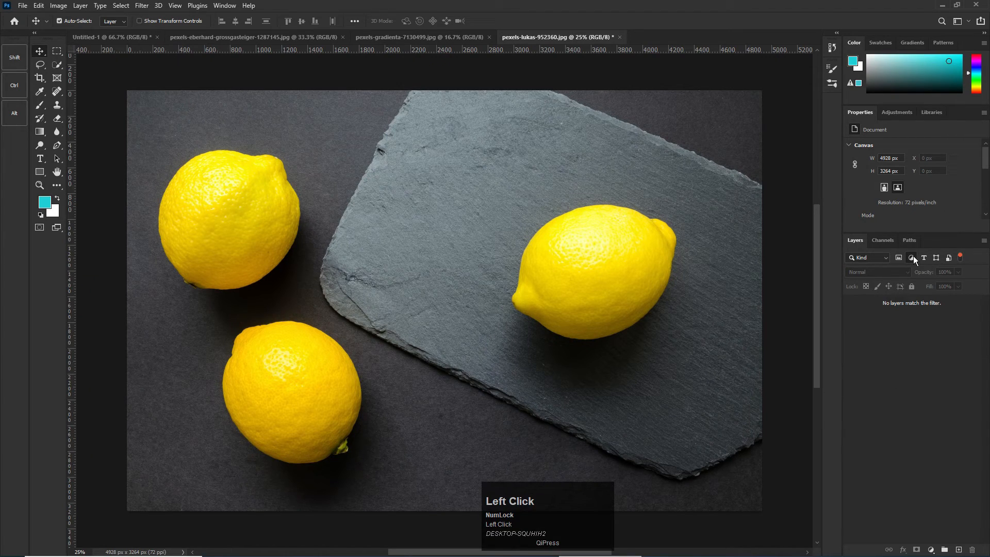
left_click(913, 257)
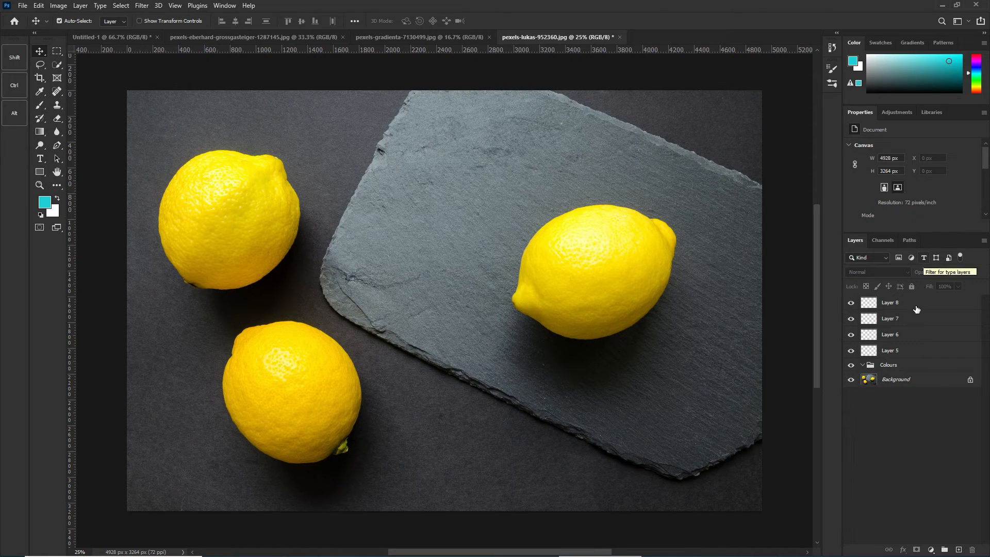
- Add a placeholder text box about 1860 by 780 px from the upper lemon across the slate, with the text size set to 60 pt
left_click(40, 160)
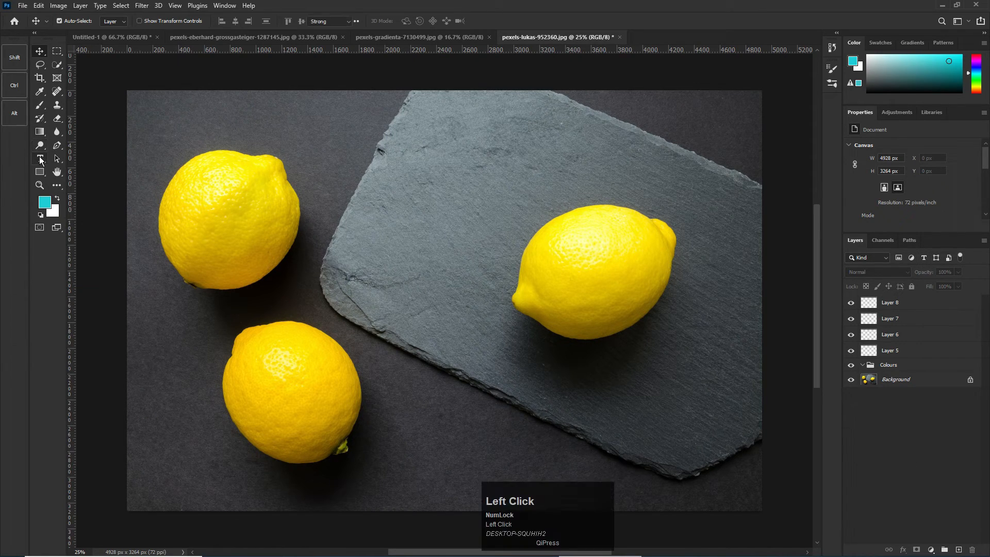
left_click_drag(253, 136, 494, 236)
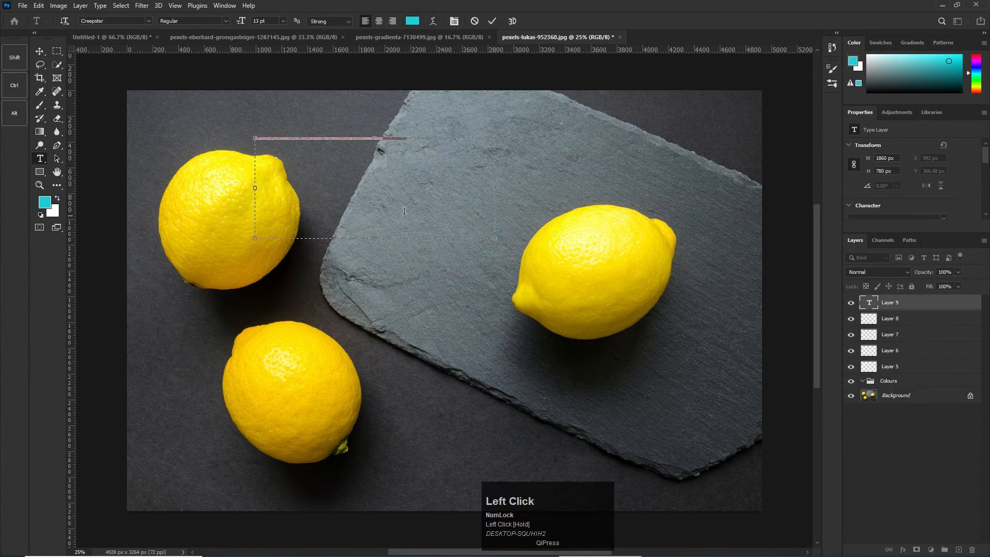
left_click_drag(258, 133, 258, 128)
left_click(259, 21)
type("60")
key("Return")
left_click(40, 51)
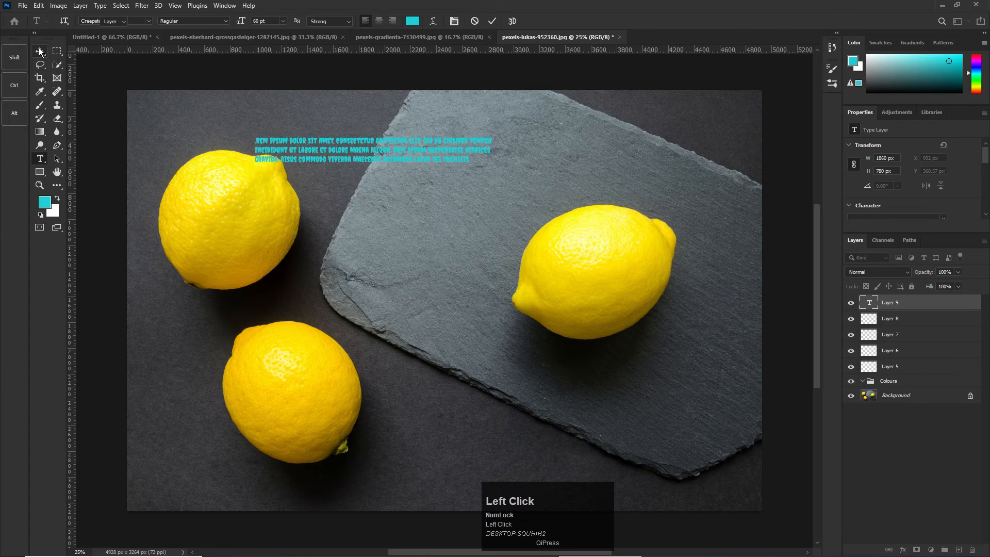
- Filter the layer list for type layers, try the shape and smart object filters, and clear the filters
left_click(923, 258)
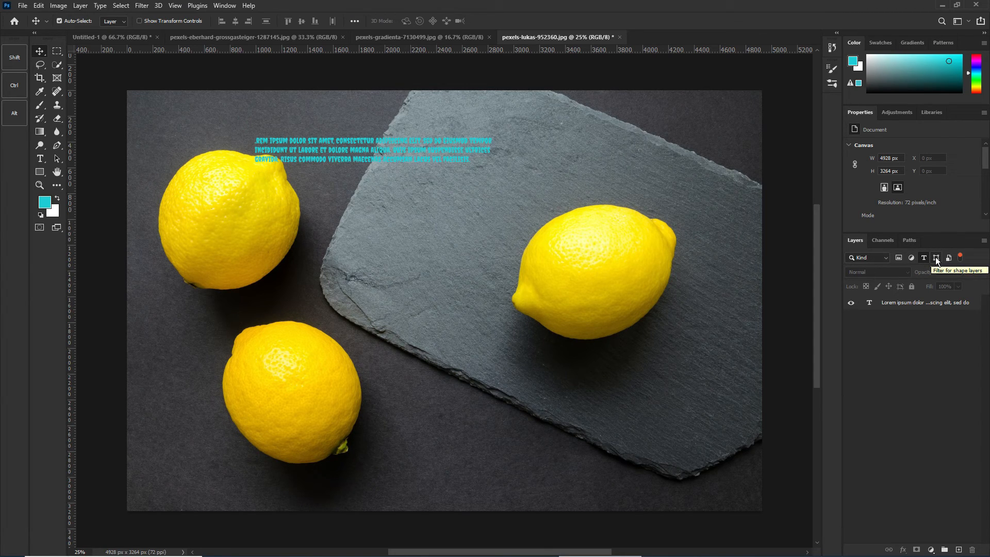
left_click(937, 258)
left_click(948, 258)
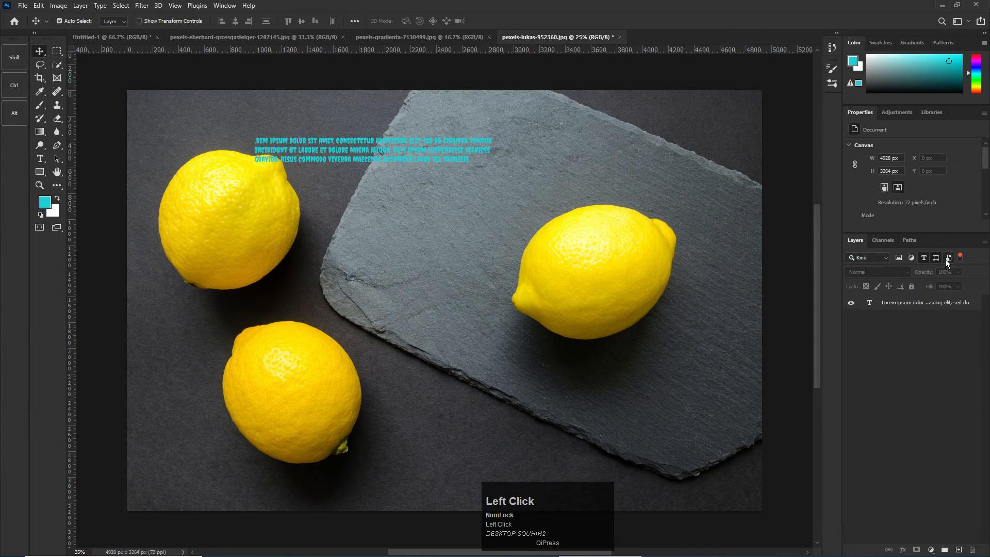
left_click(923, 260)
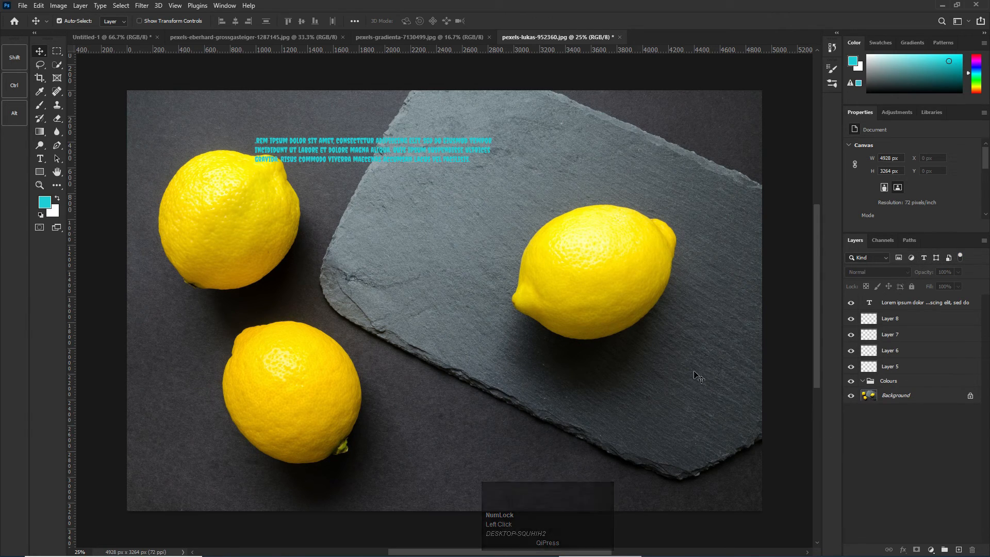
- Open the placeholder text on the canvas for editing and select all of it
left_click(41, 53)
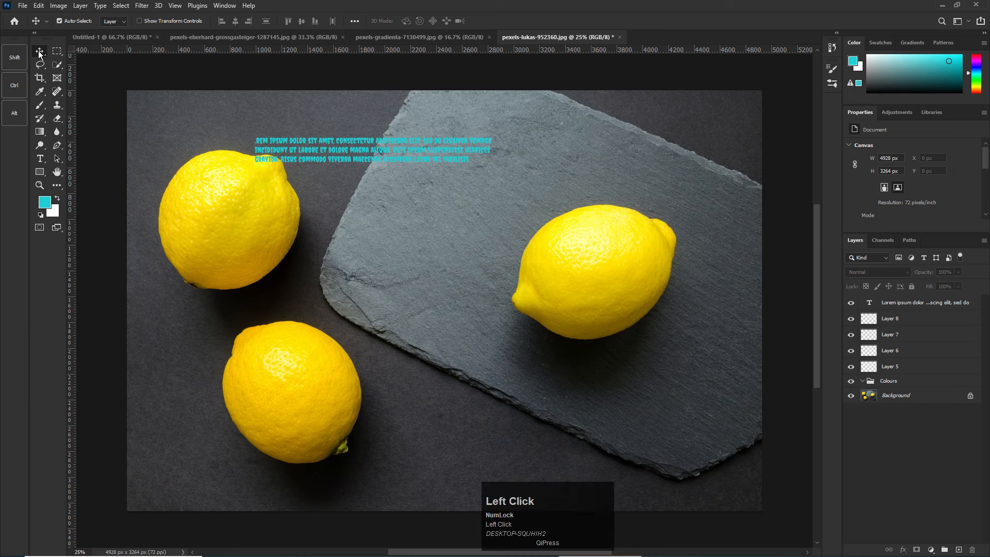
double_click(395, 150)
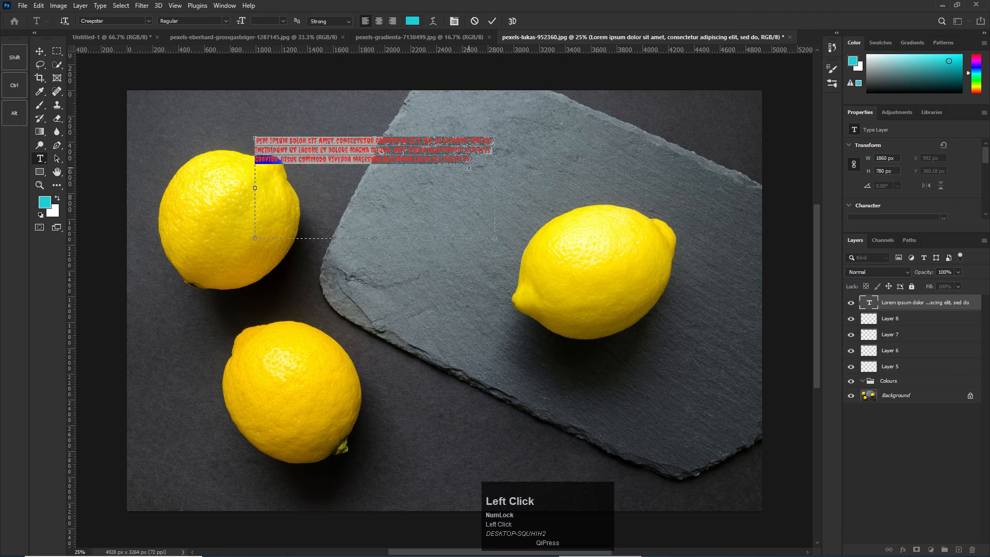